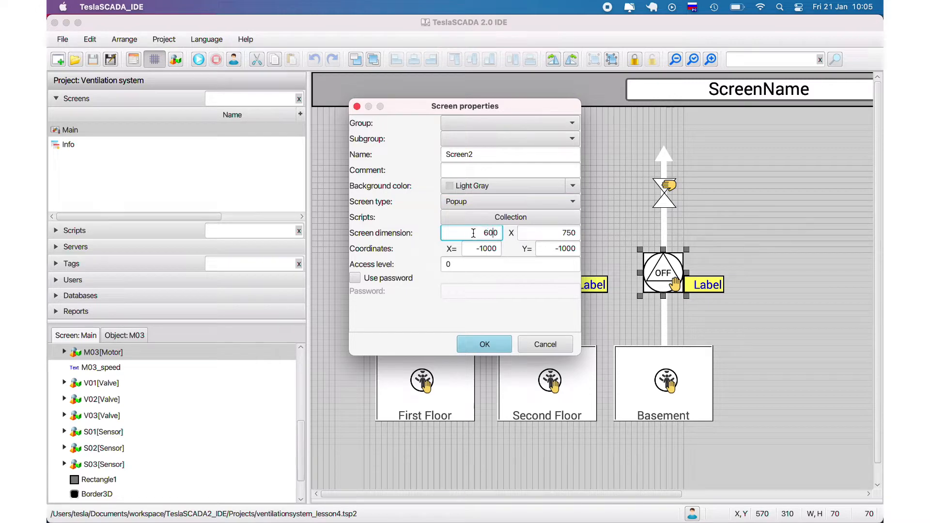
Step: Set the new popup screen's dimension to 400 x 600 and create the screen
left_click_drag(571, 233, 550, 230)
left_click(487, 232)
type("6")
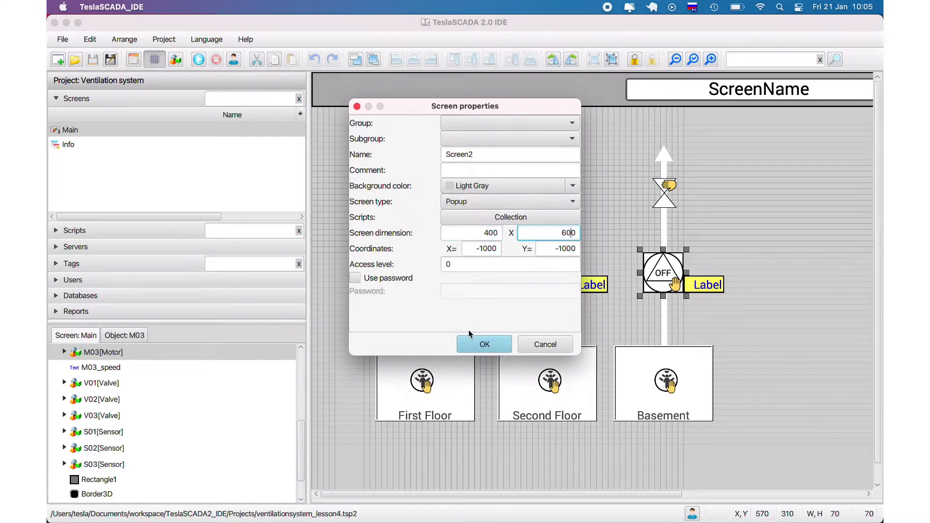
type("0")
left_click(472, 341)
Step: Rename the newly created Screen2 as MotorProperties
right_click(99, 155)
left_click(124, 229)
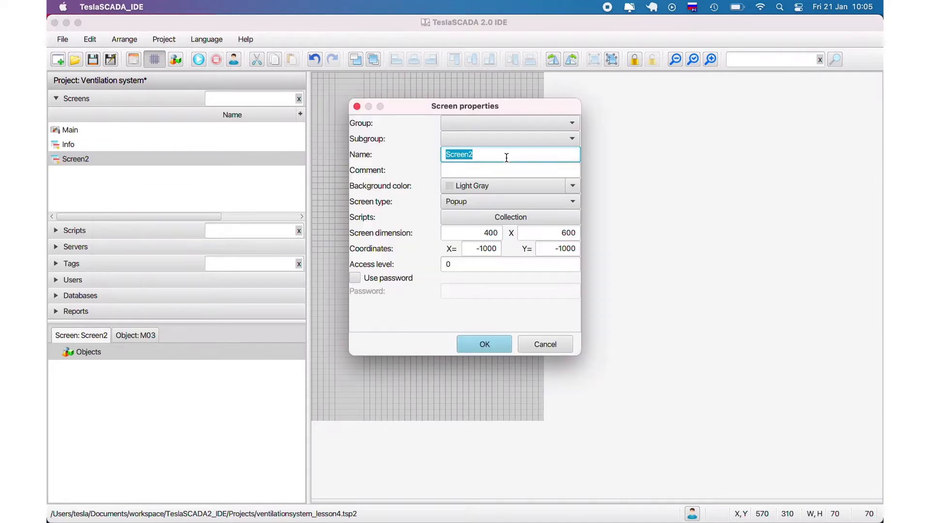
key("BackSpace")
key("ctrl+space")
key("Return")
Step: Look through the tags of motor M01 in the FirstFloor tag group
left_click(71, 263)
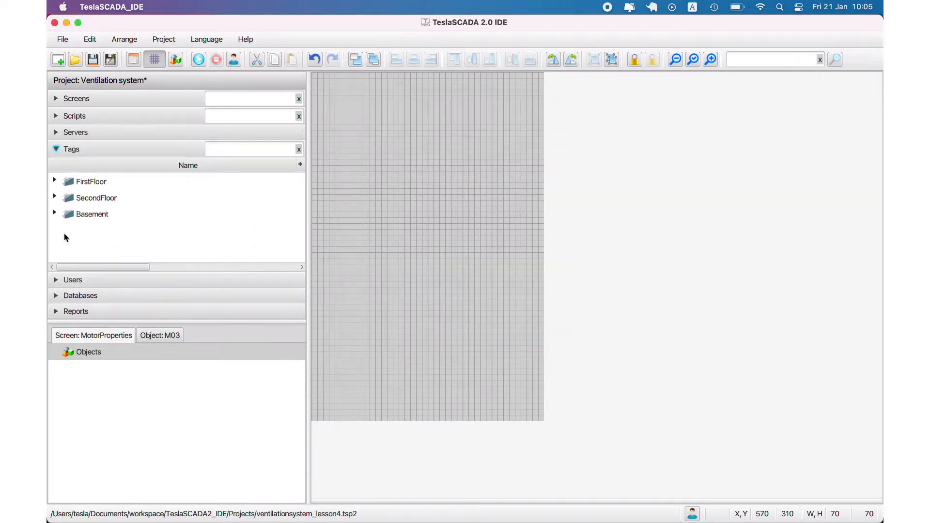
left_click(54, 179)
left_click(62, 192)
scroll(270, 209, "down", 1)
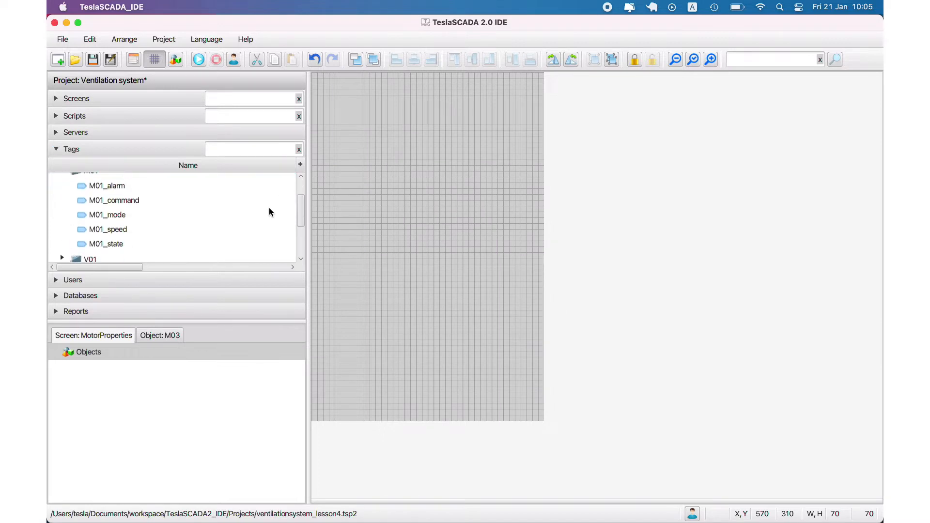
Step: Add a Border object across the upper part of the MotorProperties screen, about 360 x 80, at X 10, Y 20
right_click(366, 152)
left_click(388, 158)
left_click(307, 144)
double_click(617, 216)
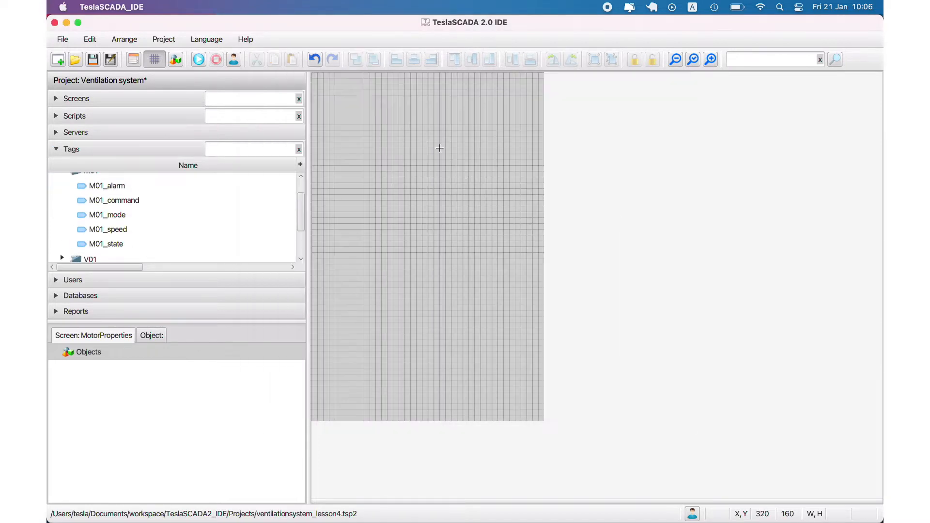
left_click(359, 91)
left_click_drag(420, 138, 530, 131)
left_click(357, 131)
left_click_drag(359, 130, 314, 131)
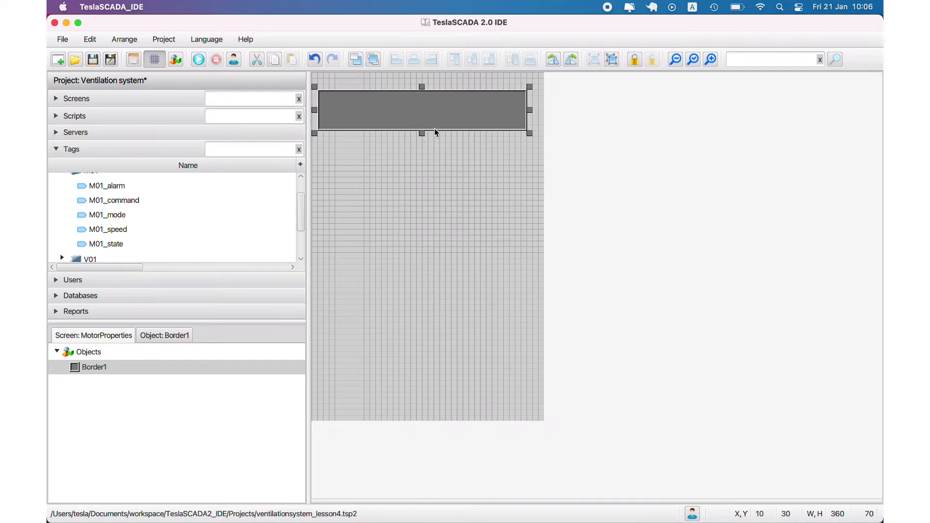
left_click_drag(422, 87, 418, 82)
Step: Give the border a line width of 1 and a light gray fill, and enlarge it to 380 x 100
double_click(414, 113)
left_click(444, 161)
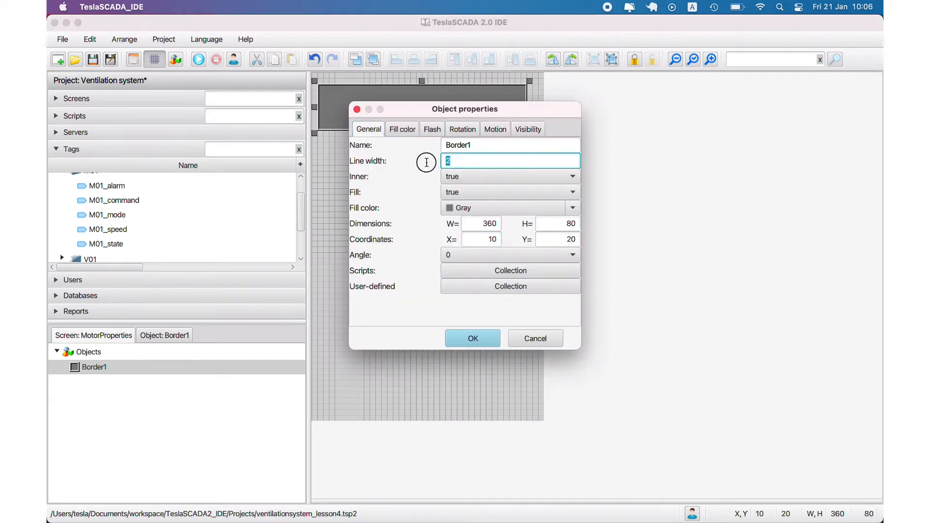
left_click(509, 207)
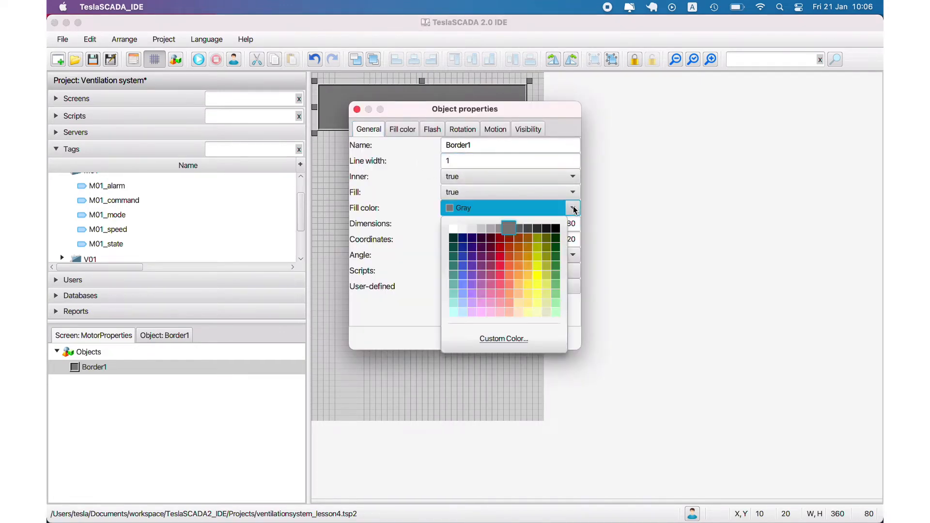
left_click(469, 223)
left_click(473, 338)
left_click_drag(529, 107, 541, 107)
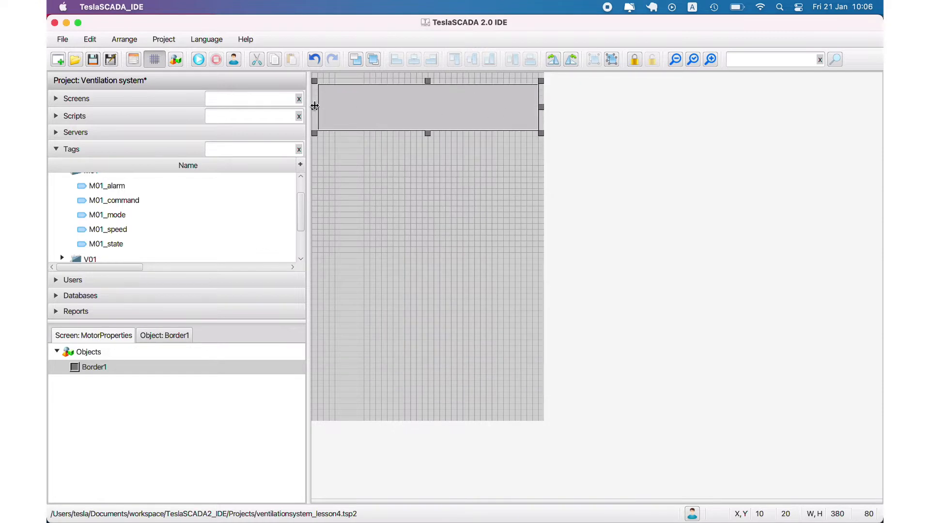
left_click_drag(427, 134, 427, 145)
Step: Add a Text/EditField object about 100 wide on the empty canvas and place it just below the border
right_click(356, 111)
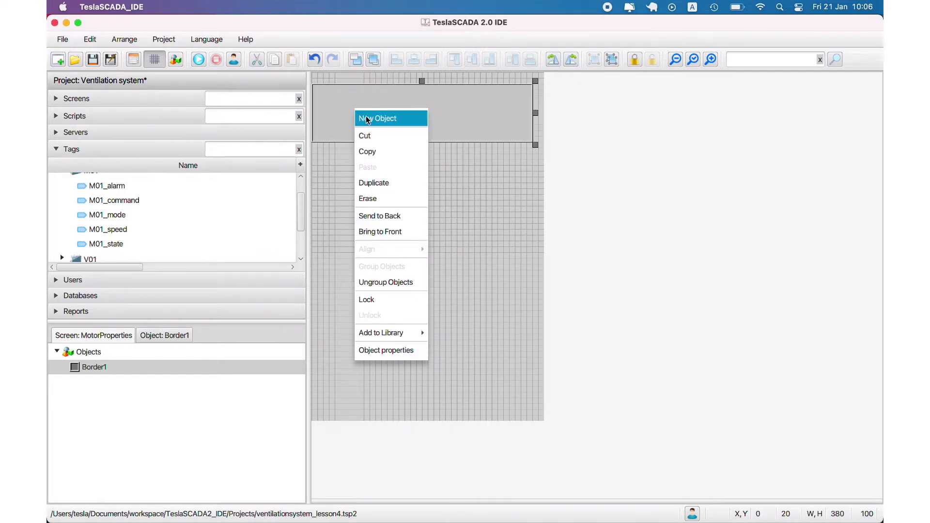
left_click(370, 118)
double_click(544, 213)
left_click(392, 179)
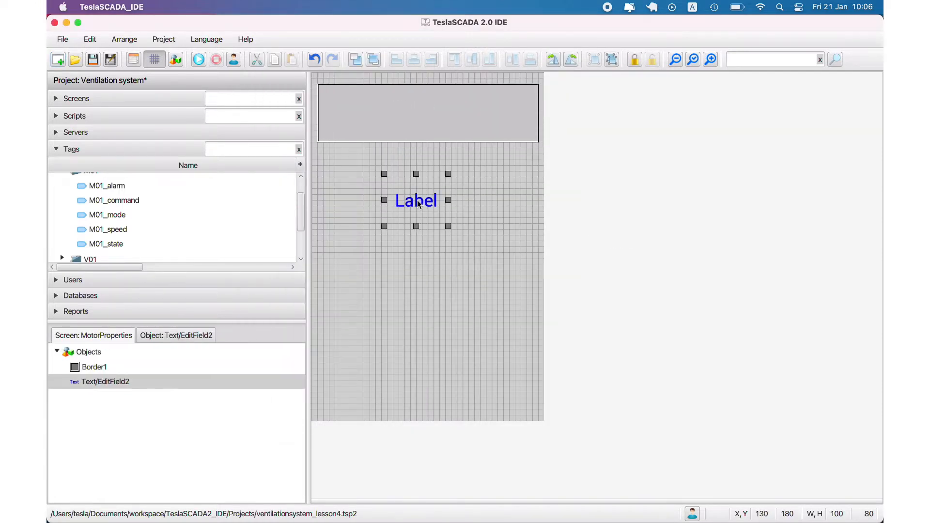
left_click_drag(417, 200, 385, 163)
Step: Set the text field's font size to 20 and its text to "Motor:", and move it into the border at X 10, Y 30
double_click(386, 162)
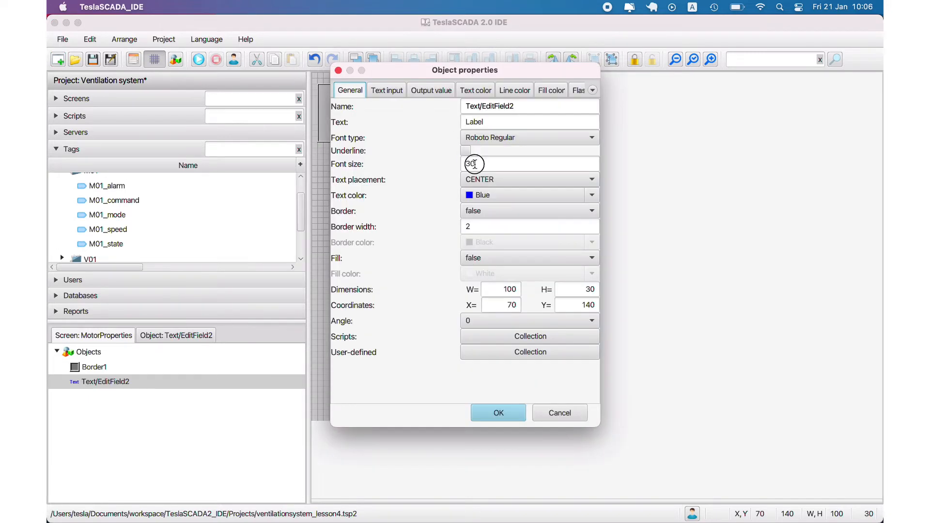
left_click_drag(475, 164, 404, 156)
type("20")
left_click_drag(488, 122, 378, 123)
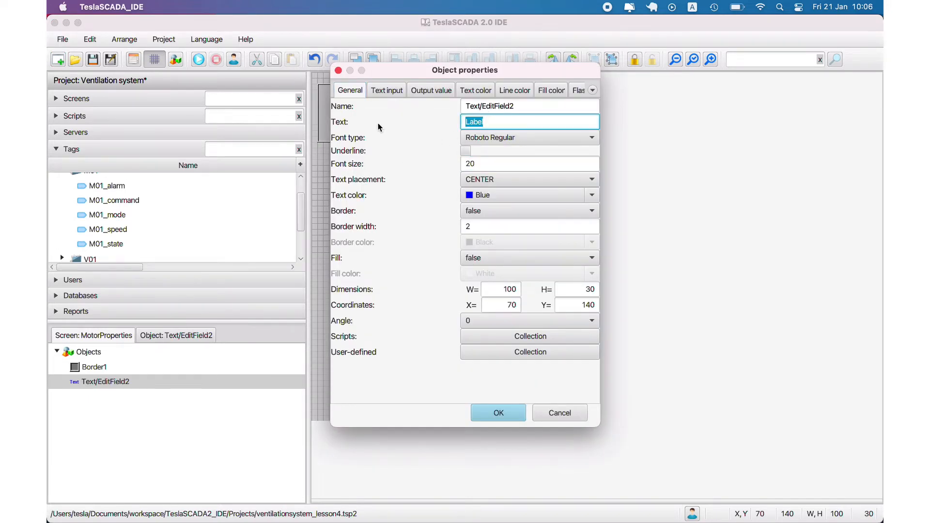
type("Motor:")
left_click(499, 413)
left_click_drag(357, 121, 352, 106)
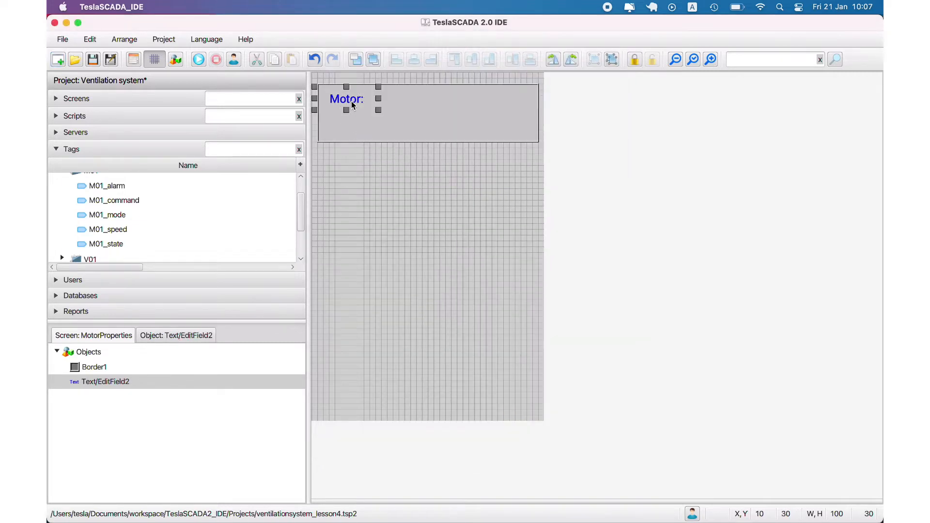
Step: Change the text color of the "Motor:" label to black
double_click(352, 105)
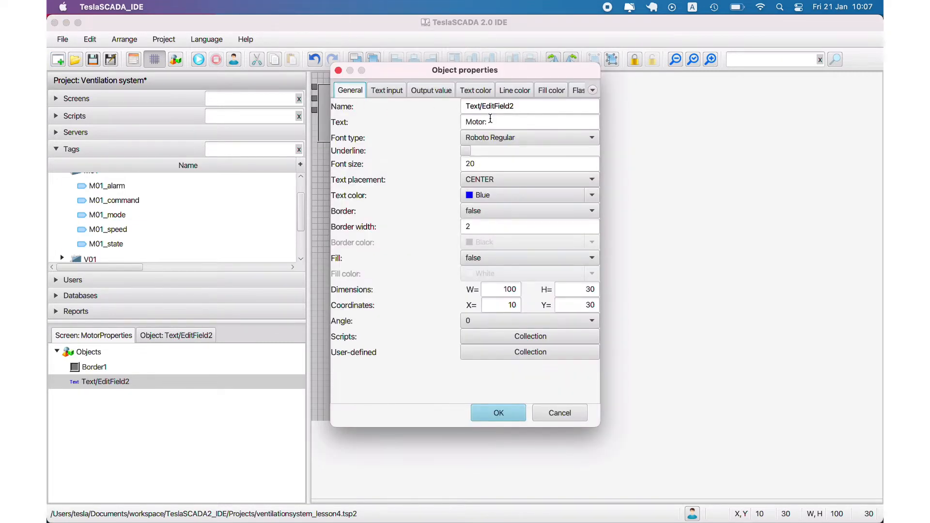
left_click(590, 195)
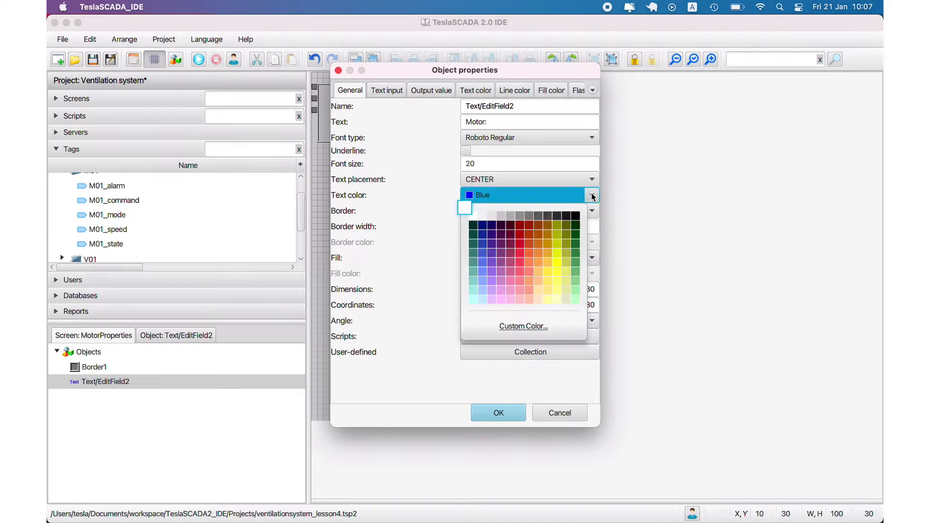
left_click(539, 216)
left_click(492, 414)
left_click(369, 162)
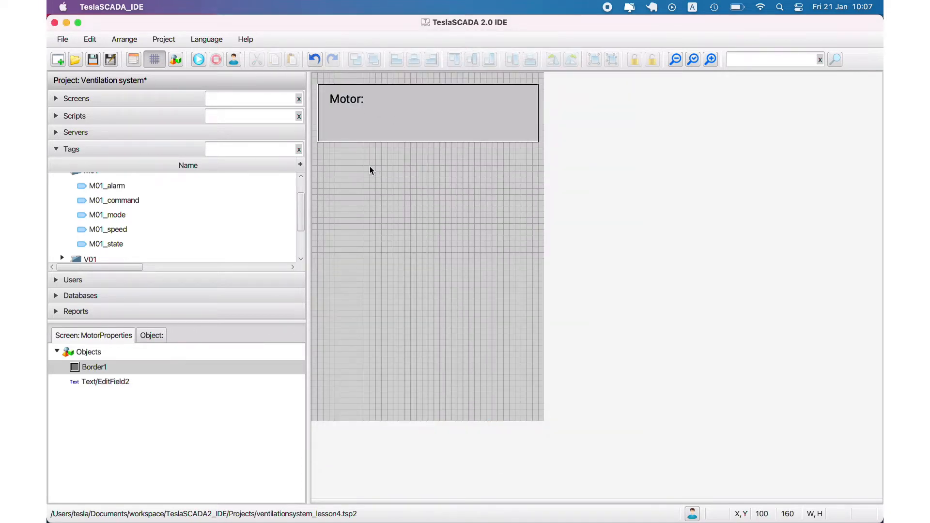
Step: Add a second Text/EditField object, about 100 x 20, beside the "Motor:" label at X 120, Y 40
right_click(369, 166)
left_click(377, 172)
double_click(545, 217)
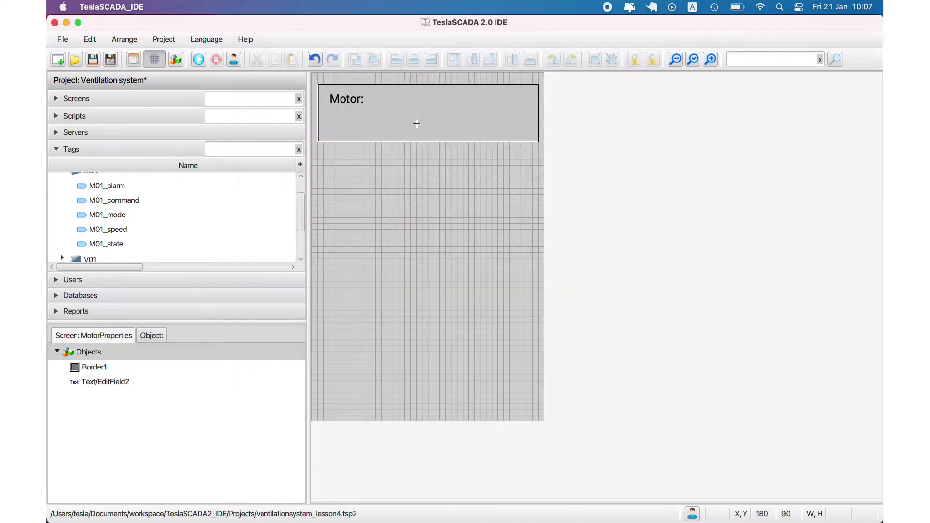
left_click_drag(410, 145, 410, 111)
Step: Format the second text field with LEFT text placement, black text color and font size 20
double_click(409, 111)
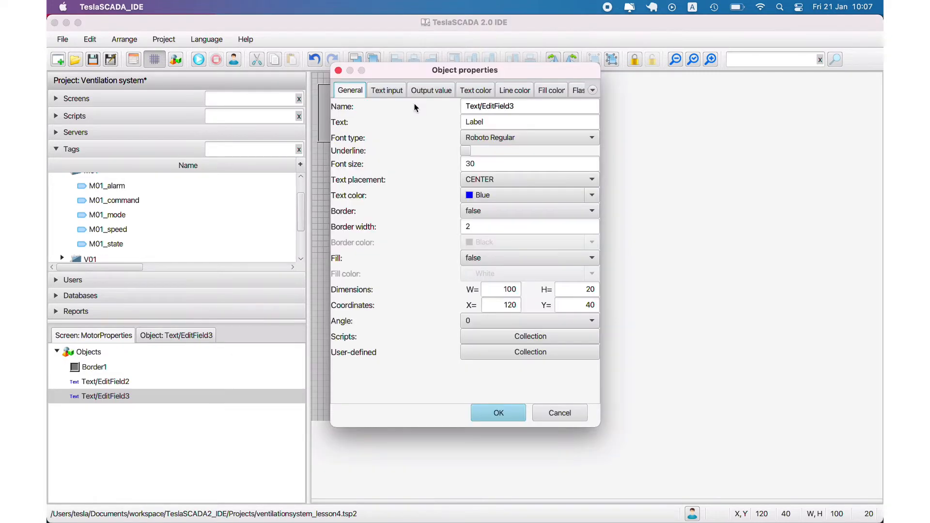
left_click(544, 179)
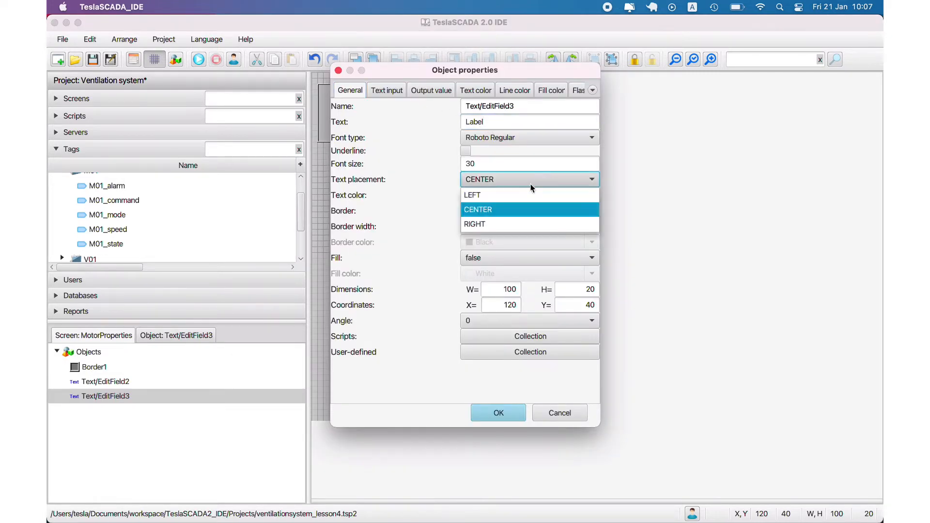
left_click(525, 191)
left_click(594, 194)
left_click(575, 213)
left_click_drag(484, 165, 367, 154)
type("20")
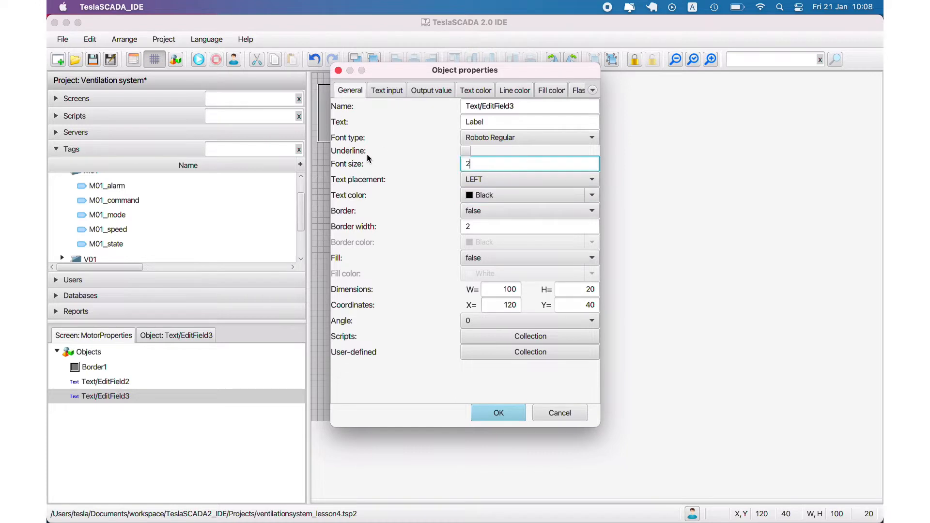
left_click(499, 413)
Step: Line up the "Motor:" label with the second text field by placing it at X 0, Y 40 with a height of 20
left_click(340, 107)
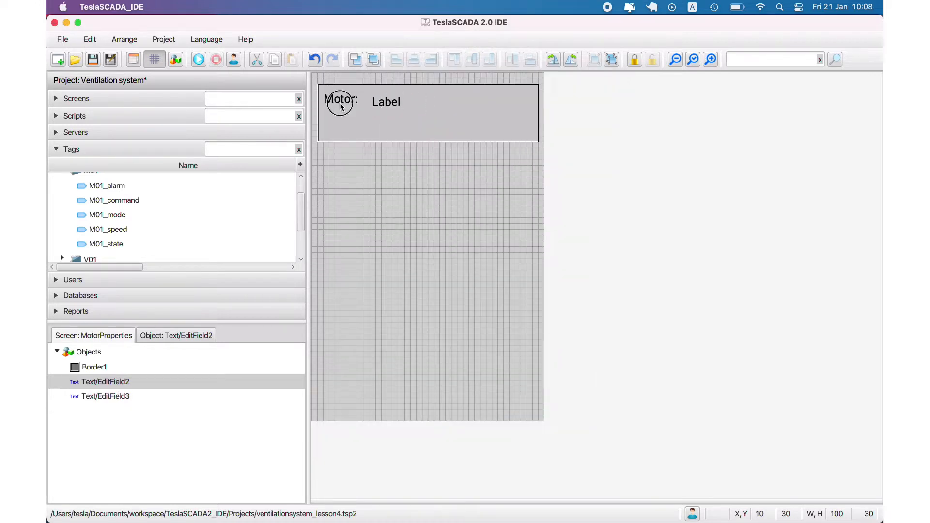
double_click(341, 107)
left_click(556, 417)
left_click_drag(343, 116, 342, 110)
left_click(380, 103)
double_click(345, 105)
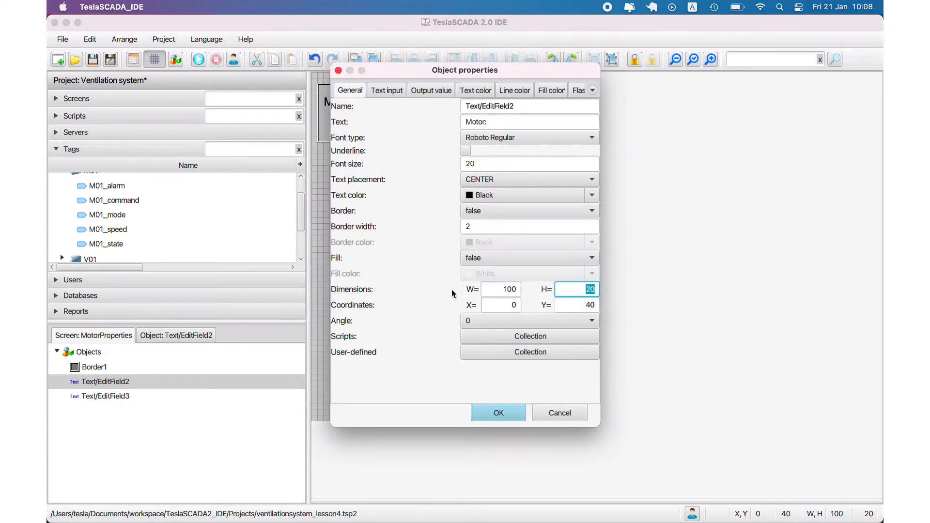
left_click(557, 412)
double_click(380, 104)
left_click(557, 412)
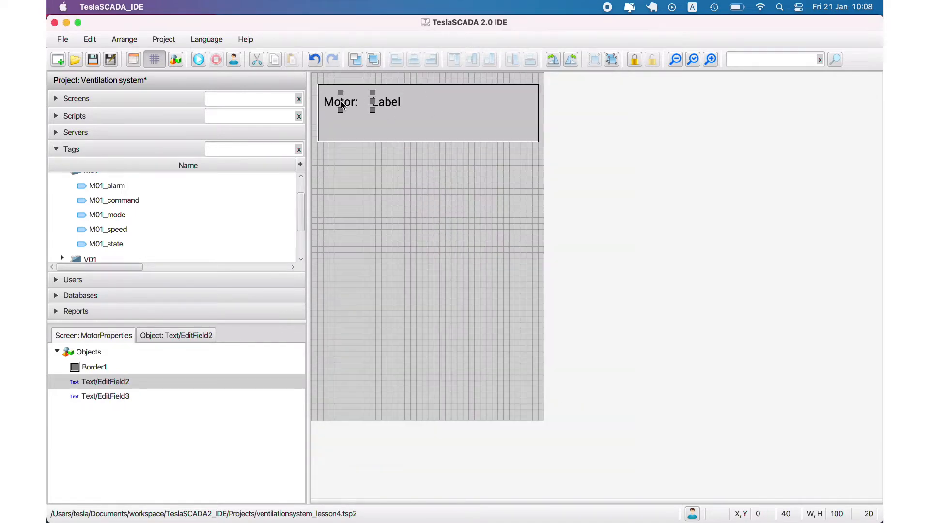
Step: Set the "Motor:" label's text placement to RIGHT and move the second text field to X 110, Y 40
double_click(341, 106)
left_click(529, 183)
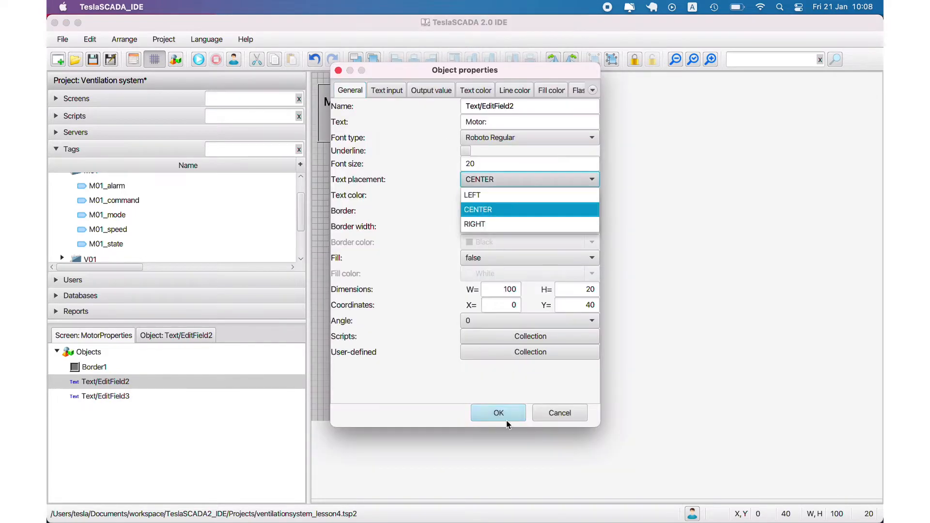
left_click(484, 199)
left_click(507, 411)
left_click(395, 104)
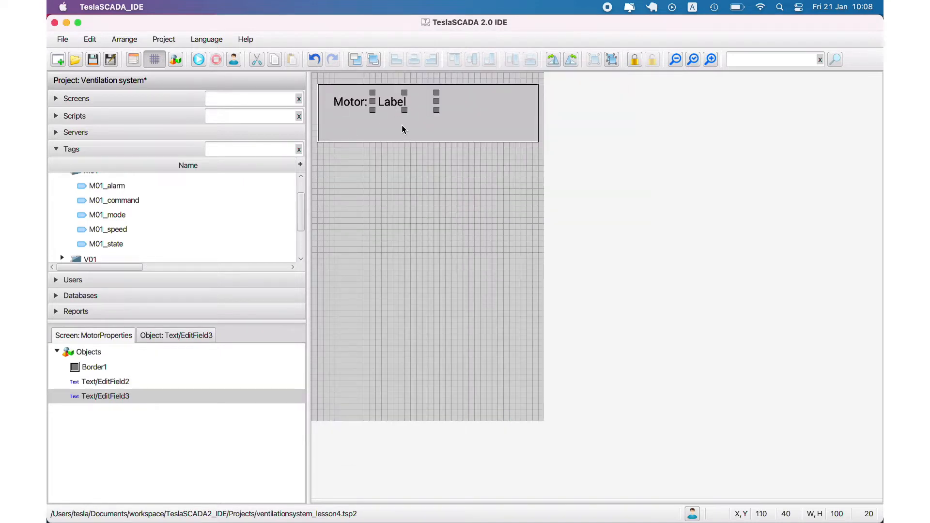
left_click(401, 173)
Step: Collapse the FirstFloor tags and create a new top-level tags group named MotorPopupTags
scroll(92, 228, "up", 3)
left_click(62, 197)
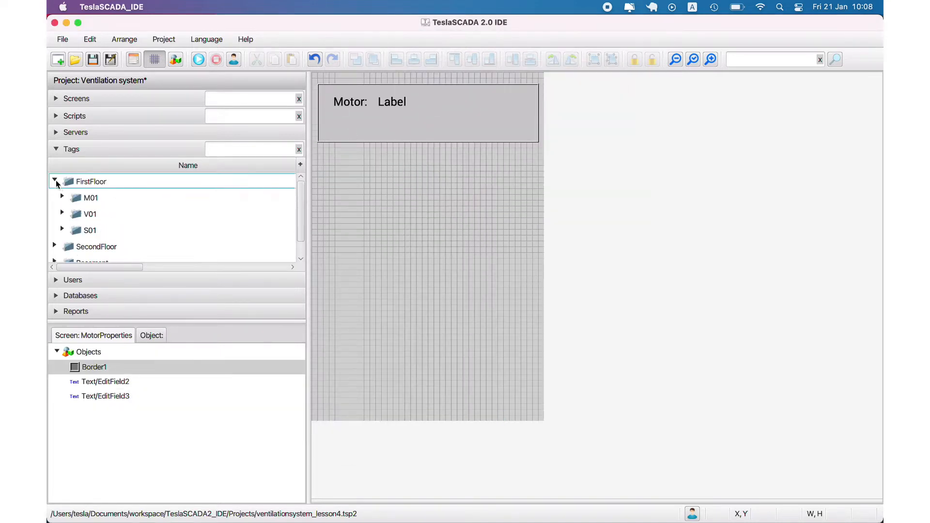
left_click(55, 180)
right_click(64, 239)
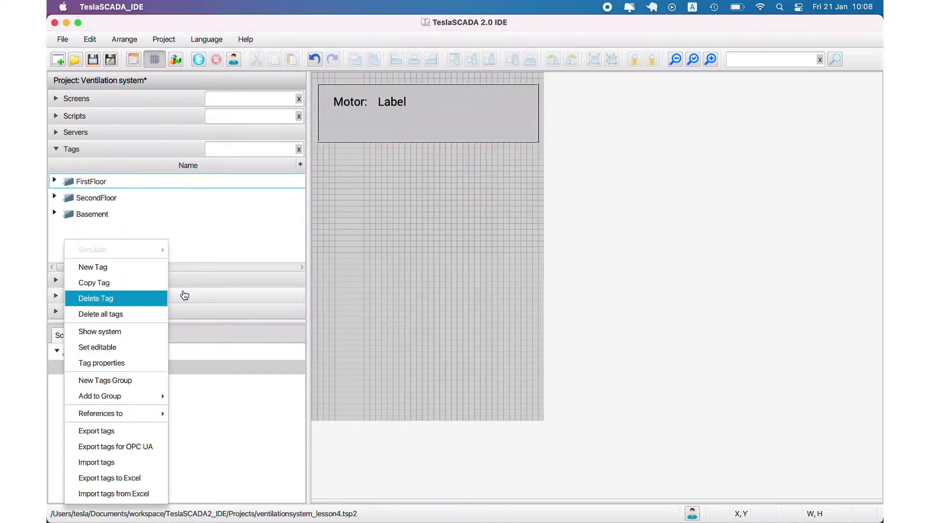
left_click(106, 381)
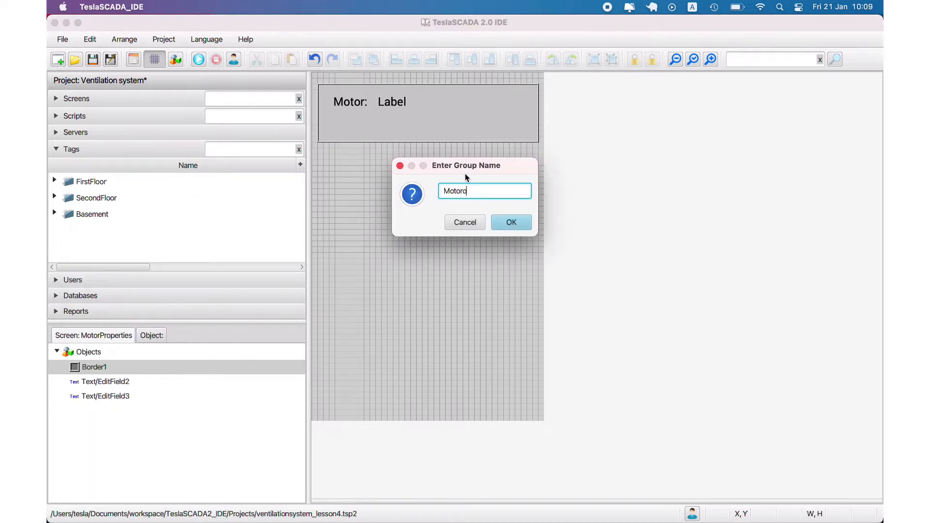
type("MotorPopupTags")
key("Return")
Step: Create a tag called "name" with data type String in the MotorPopupTags group
right_click(105, 230)
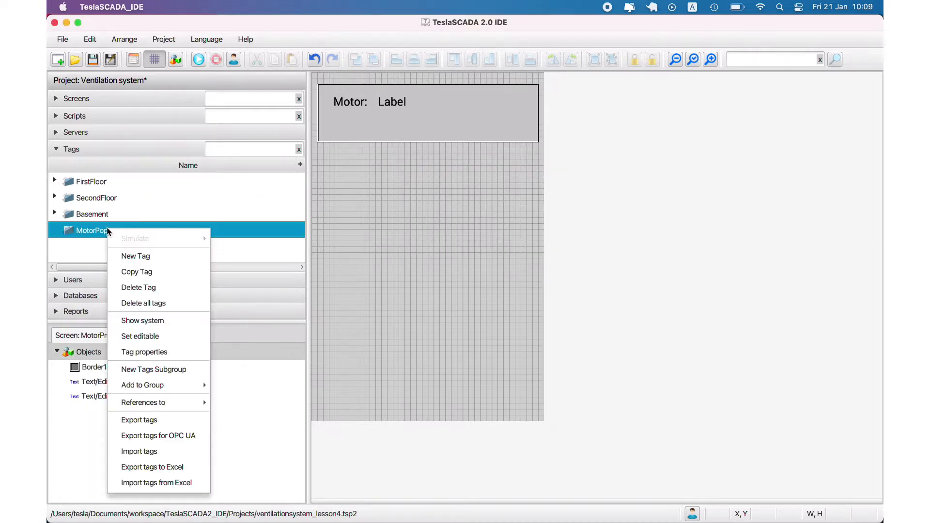
left_click(123, 255)
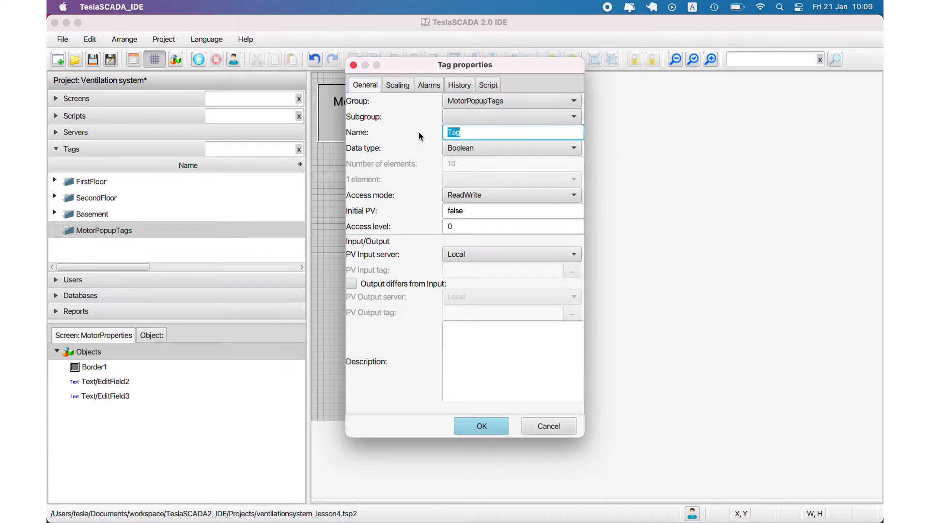
type("name")
left_click(482, 148)
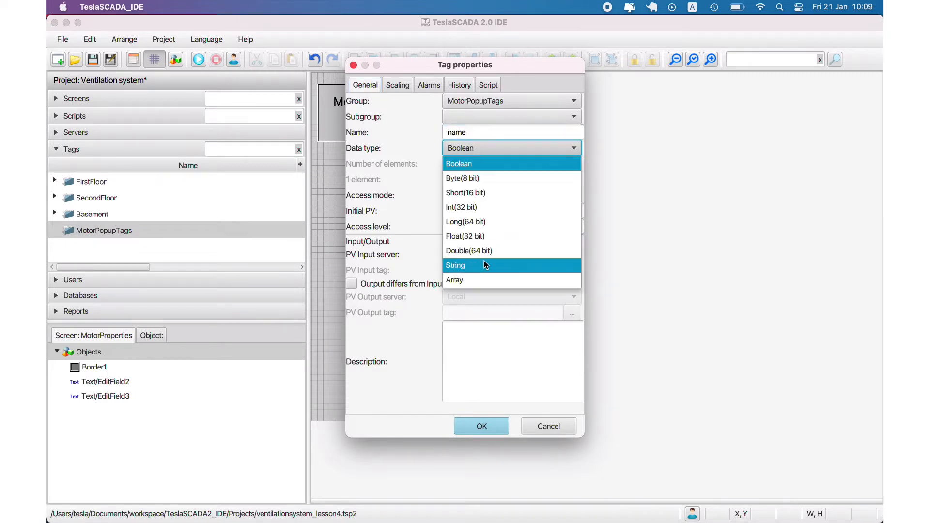
left_click(484, 261)
key("Return")
Step: Enable the second text field's Text input property and bind it to the "name" tag from MotorPopupTags
double_click(393, 102)
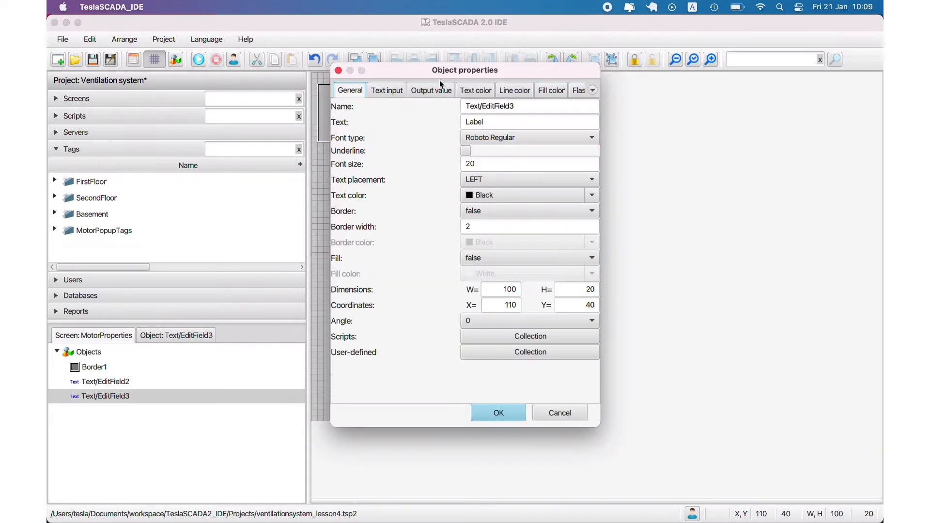
left_click(386, 91)
left_click(506, 123)
left_click(576, 118)
left_click(378, 180)
double_click(405, 191)
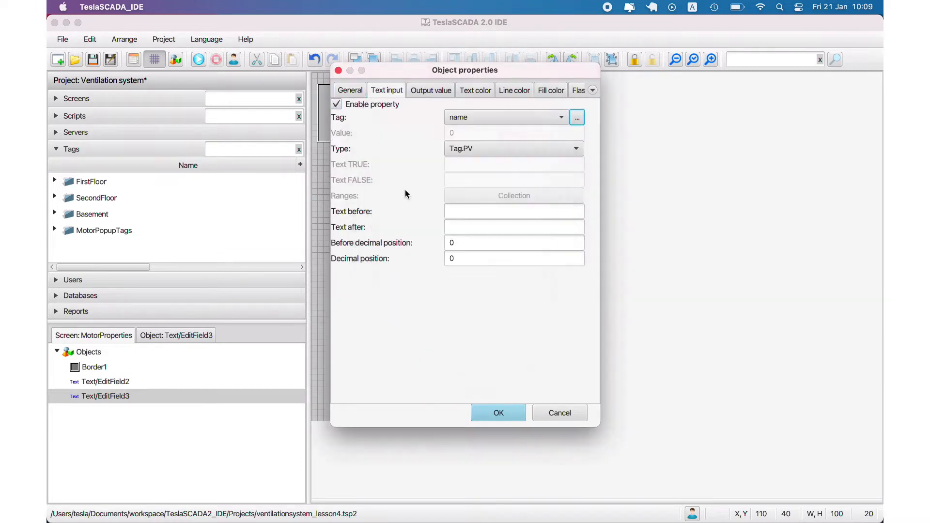
left_click(522, 412)
left_click(358, 205)
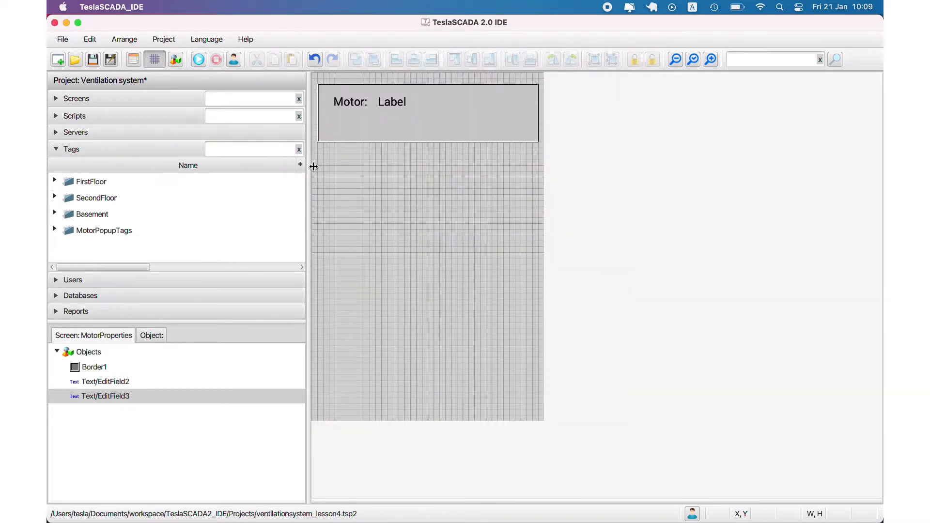
Step: Duplicate the "Motor:" label, place the copy just beneath it at X 0, Y 80, and change its text to "Room:"
right_click(342, 105)
left_click(360, 177)
left_click_drag(347, 112, 343, 129)
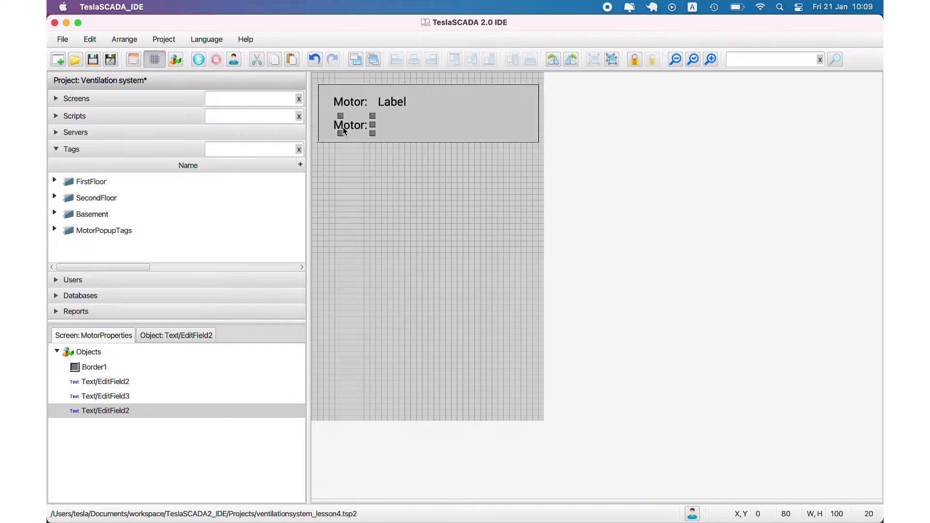
double_click(343, 128)
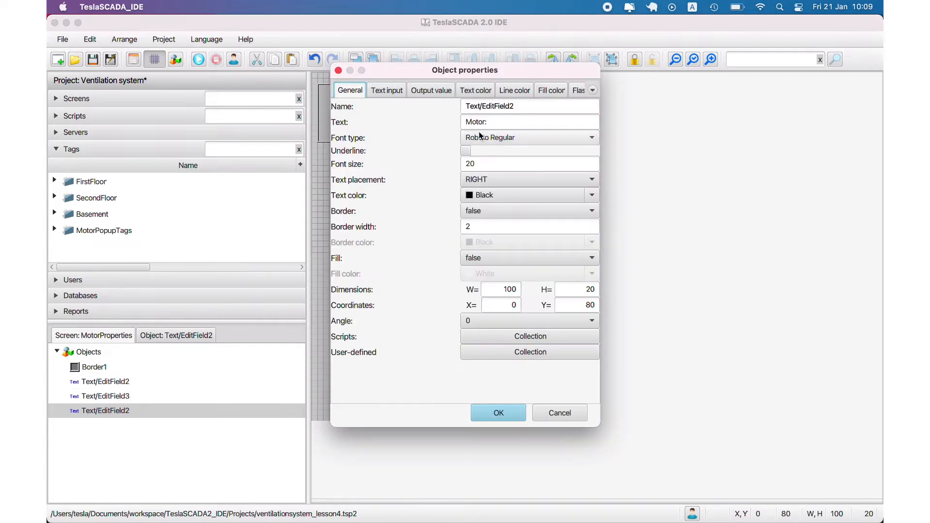
left_click_drag(485, 122, 435, 126)
type("Room")
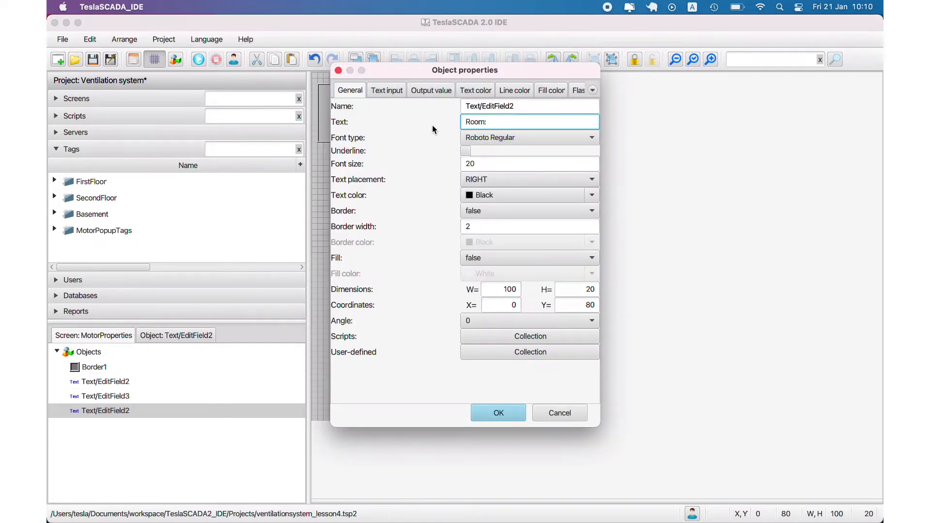
left_click(510, 406)
Step: Duplicate the motor value label and place the copy beside "Room:" at X 110, Y 80
right_click(401, 109)
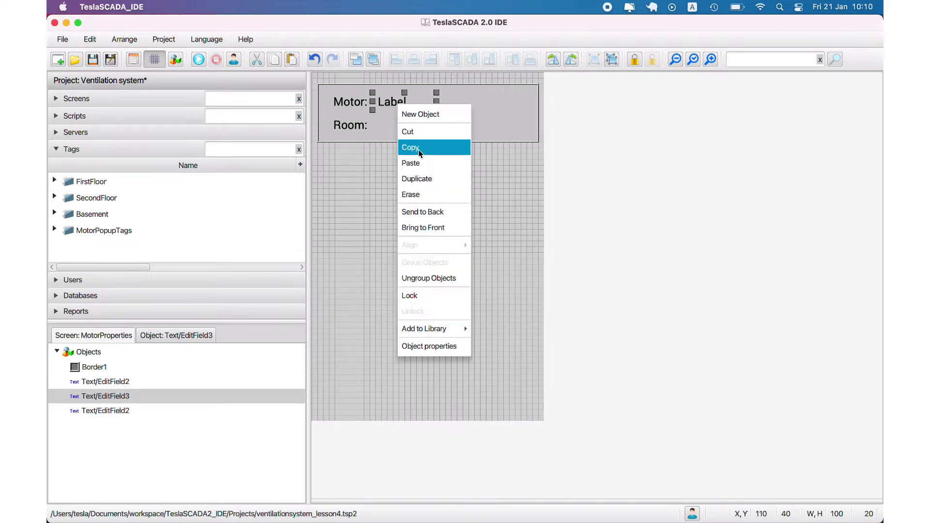
left_click(446, 178)
left_click_drag(393, 105, 392, 137)
Step: Create a tag called "room" with data type String in the MotorPopupTags group
left_click(55, 229)
right_click(105, 233)
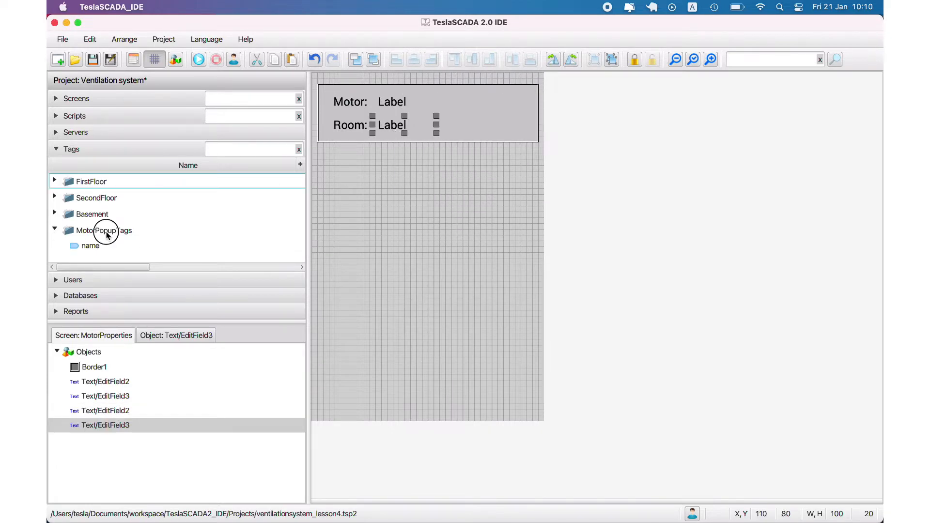
left_click(130, 254)
double_click(461, 131)
type("room")
left_click(474, 153)
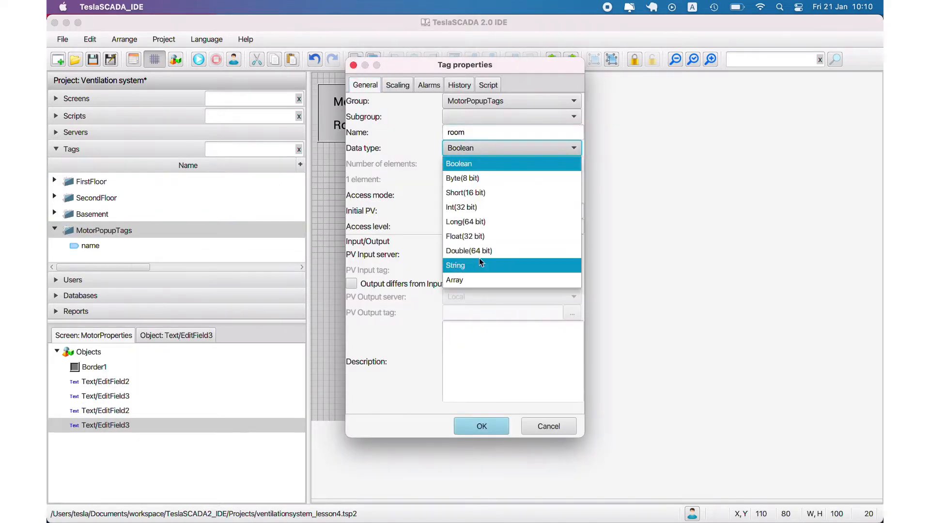
left_click(479, 262)
key("Return")
Step: Widen the value labels beside "Room:" and "Motor:" to 220
left_click_drag(438, 125, 509, 126)
left_click(403, 101)
left_click_drag(437, 102, 509, 101)
Step: Bind the Text input property of the value label beside "Room:" to the "room" tag
double_click(399, 125)
left_click(391, 92)
left_click(576, 117)
left_click(387, 208)
left_click(461, 342)
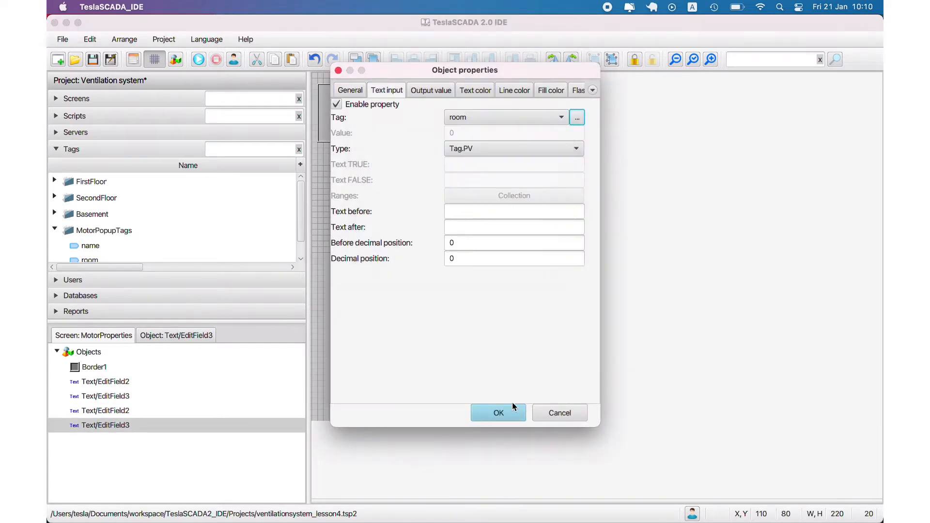
left_click(499, 413)
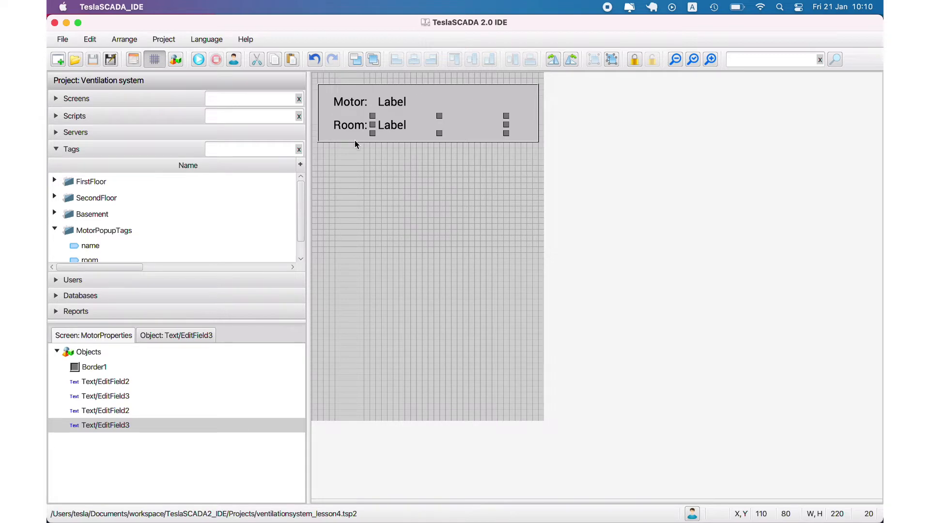
Step: Rename the "room" tag in the MotorPopupTags group to "area"
scroll(86, 252, "down", 1)
double_click(86, 252)
type("area")
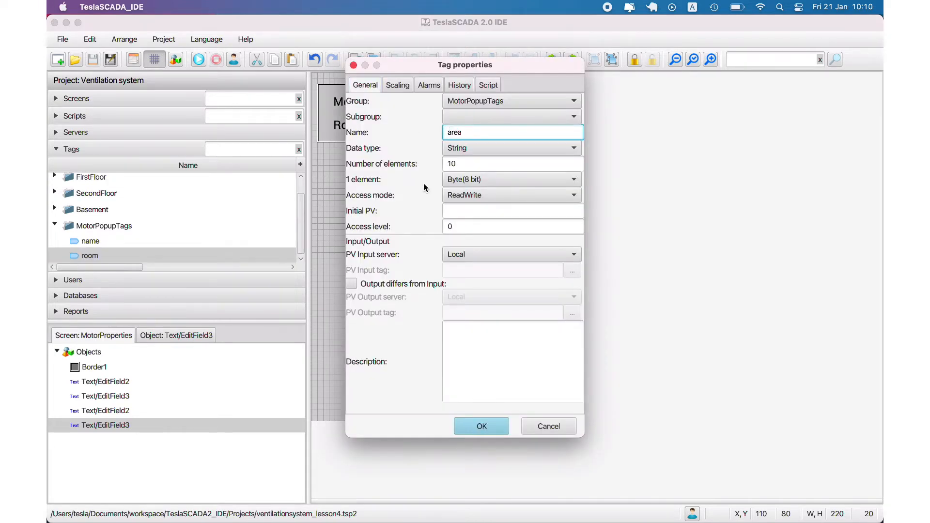
key("Return")
Step: Check which tag the Text input property of the value label beside "Room:" uses
double_click(410, 121)
left_click(382, 92)
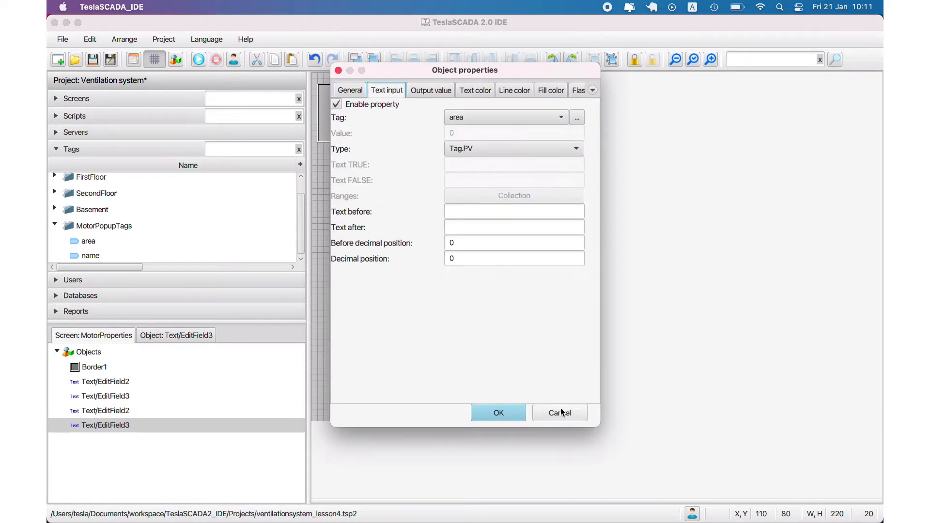
left_click(557, 412)
Step: Add a Border object beneath the header box at X 10, Y 130, sized 380 by 360
left_click(359, 199)
right_click(355, 189)
left_click(378, 200)
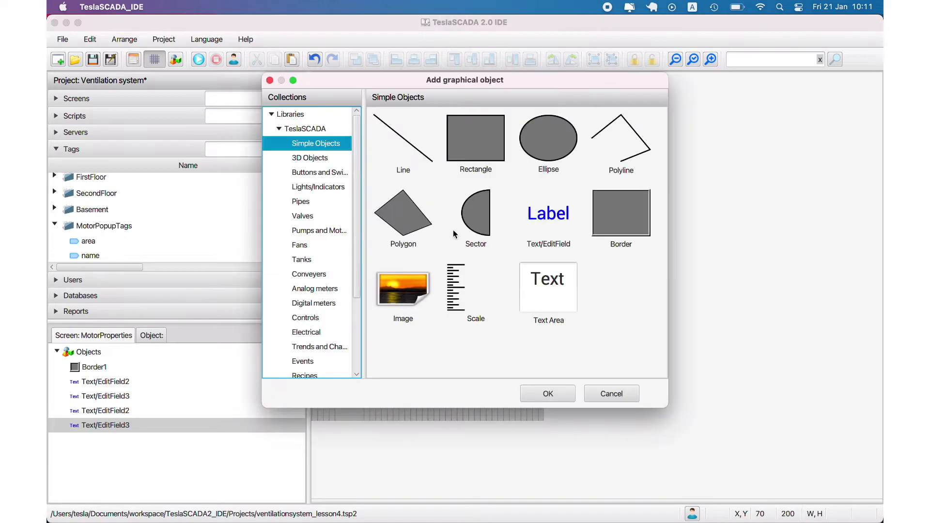
double_click(594, 195)
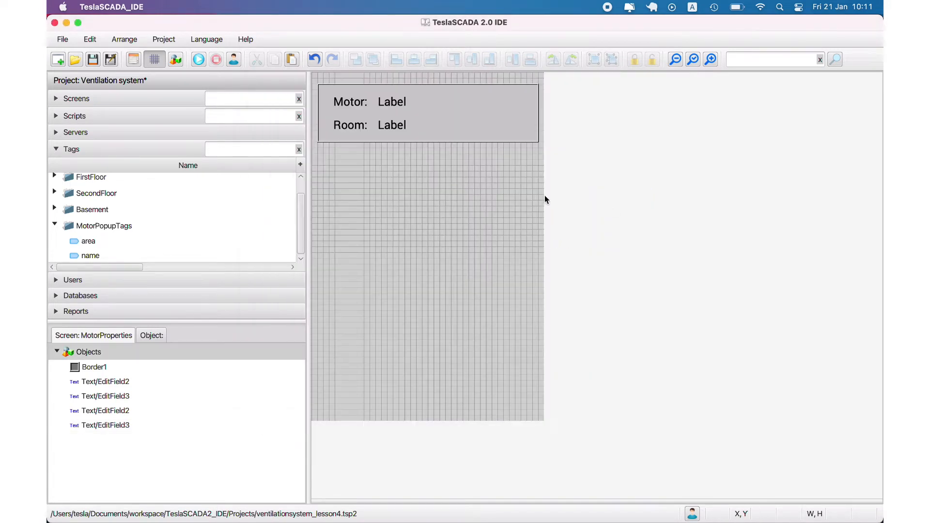
left_click_drag(377, 195, 538, 362)
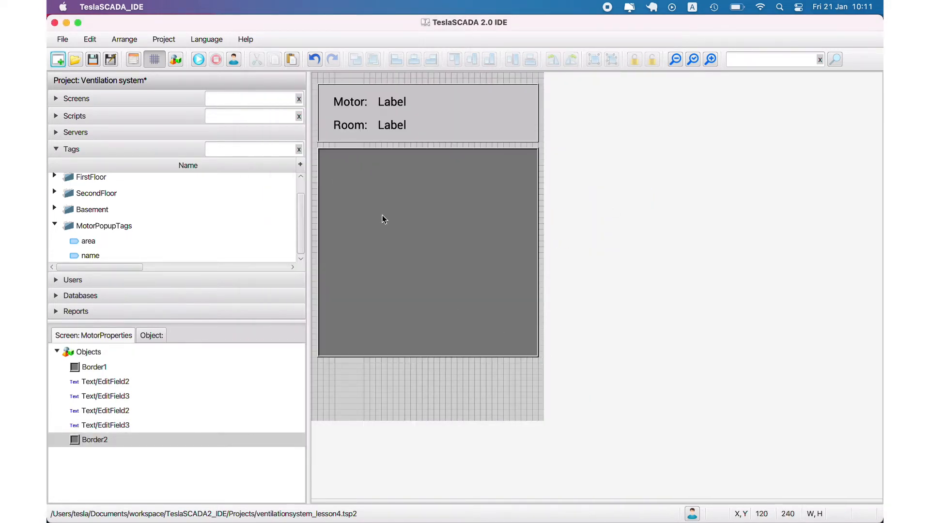
Step: Change the new large border's color to the same light gray as the header box
double_click(382, 215)
left_click(531, 205)
left_click(486, 335)
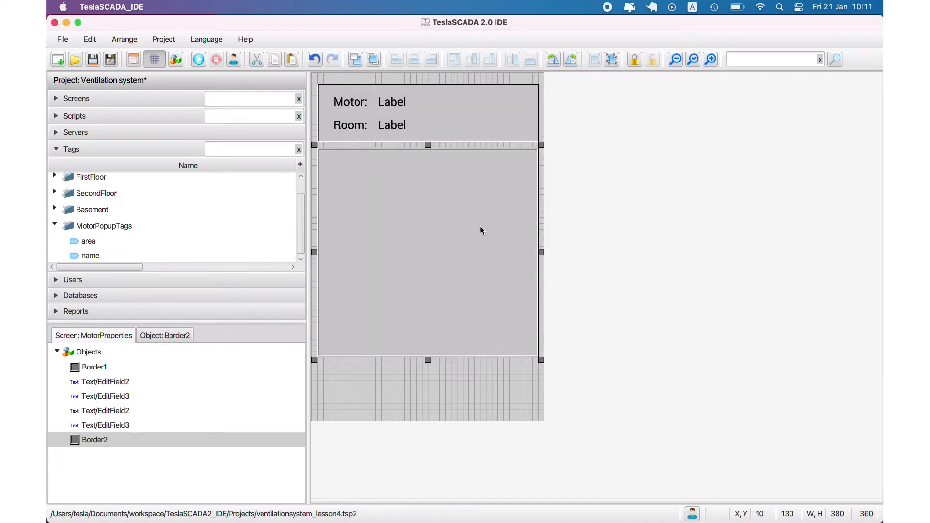
left_click(414, 371)
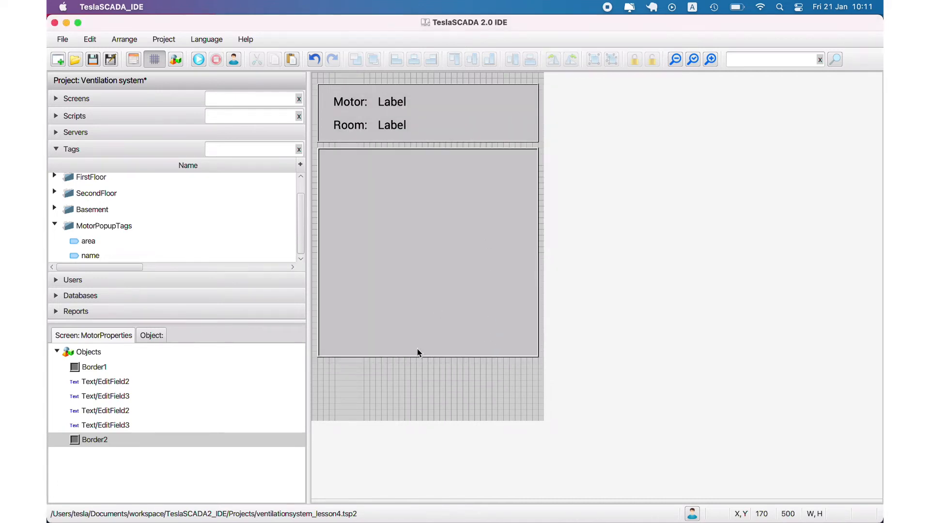
Step: Move the large border down by about 30 to free space above it
left_click(354, 109)
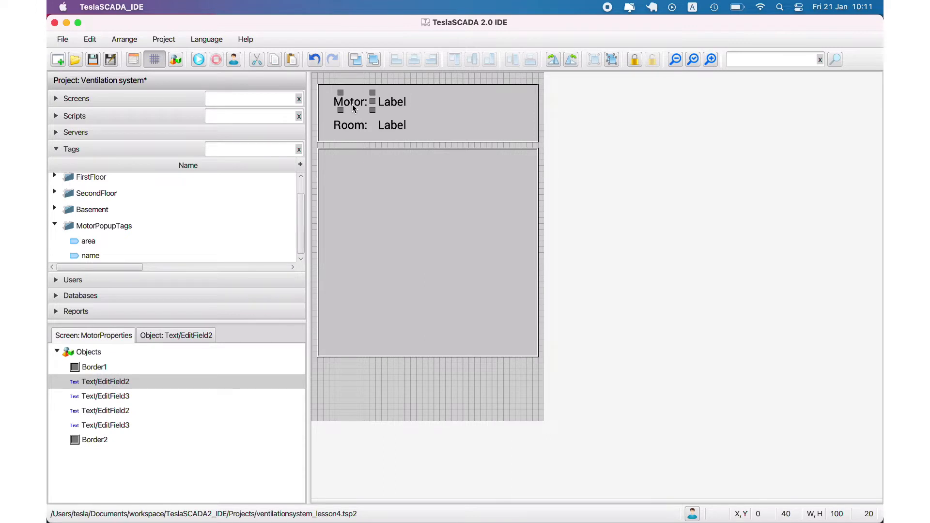
left_click(395, 176)
left_click_drag(395, 176, 395, 193)
Step: Move the header border to Y 50 and shift the Motor and Room labels and their value fields down with it
left_click(413, 124)
left_click(475, 103)
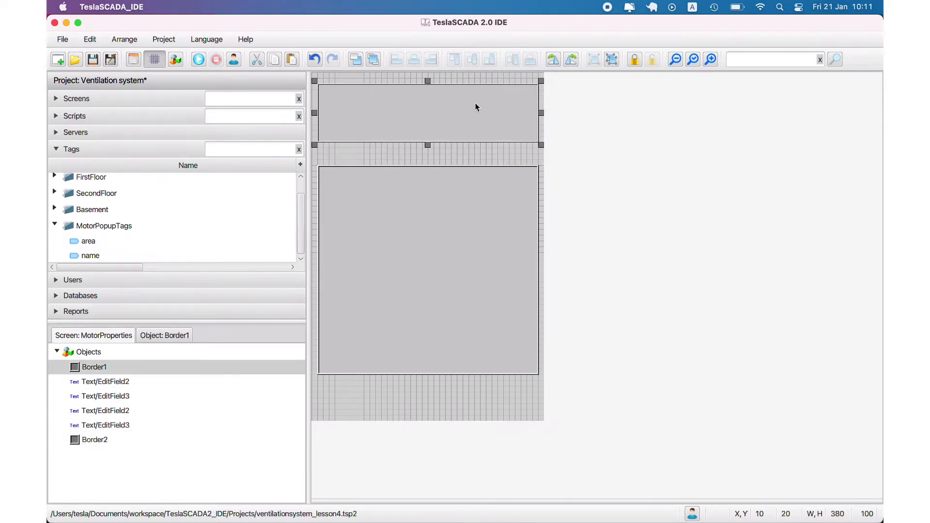
left_click_drag(314, 152, 540, 77)
left_click_drag(469, 105, 469, 122)
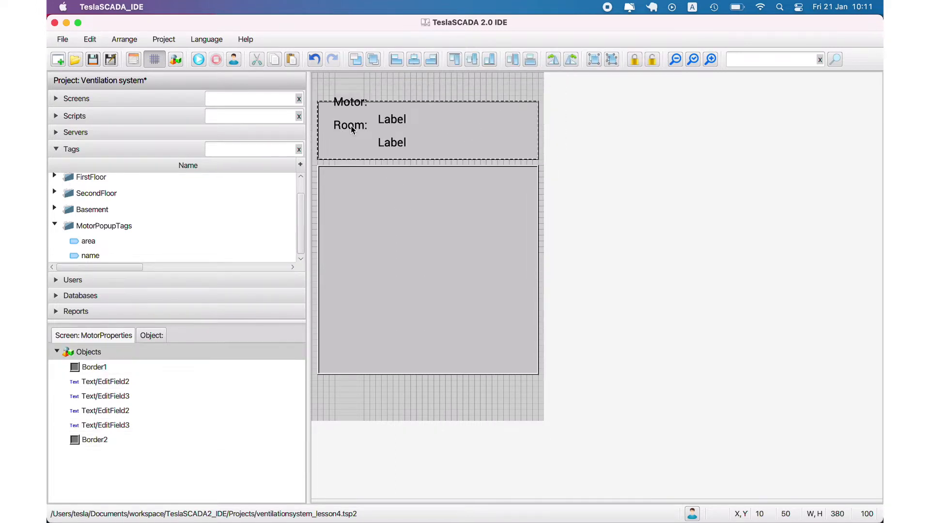
left_click_drag(342, 102, 354, 121)
left_click(355, 115)
Step: Add a Text/EditField above the header box at X 20, Y 10 and stretch it to 360 by 30
right_click(382, 90)
left_click(405, 97)
double_click(548, 214)
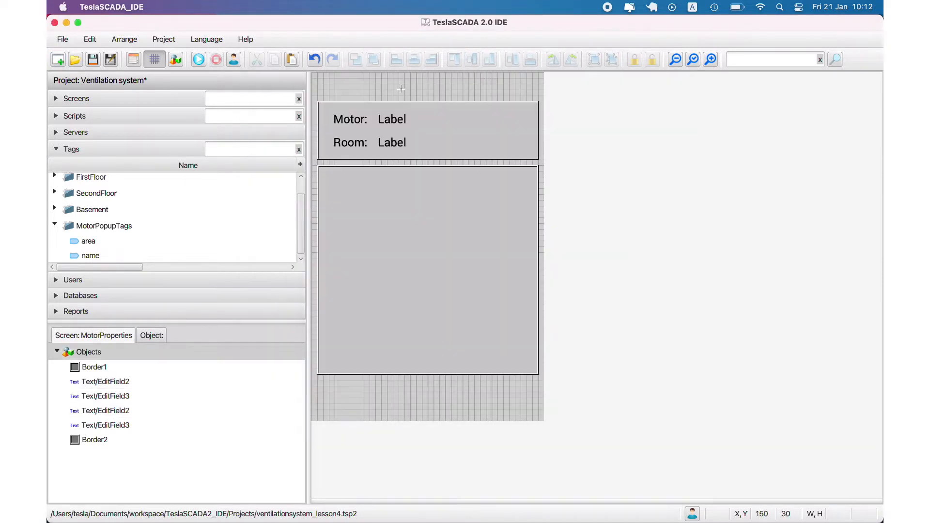
left_click(418, 95)
left_click_drag(416, 116, 535, 88)
left_click_drag(390, 87, 320, 87)
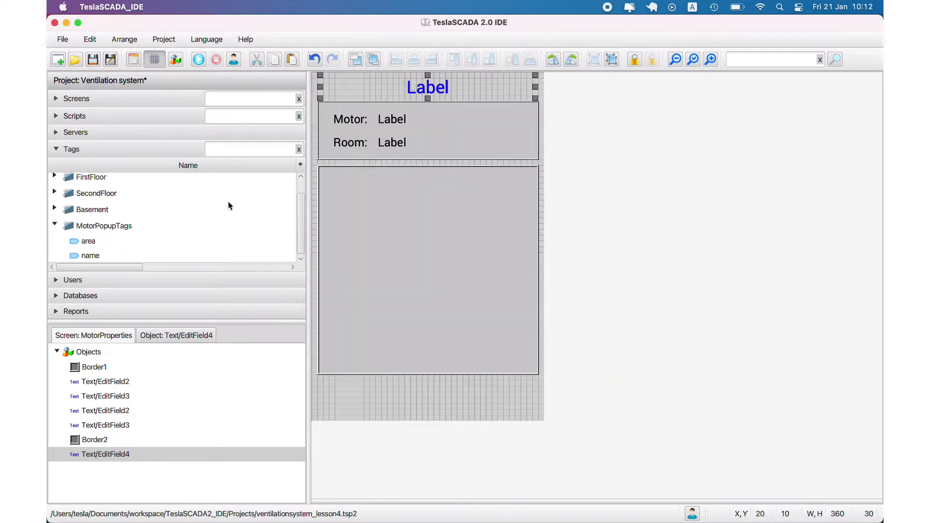
Step: Set the text of the new top label to "Motor properties"
left_click(77, 98)
double_click(426, 92)
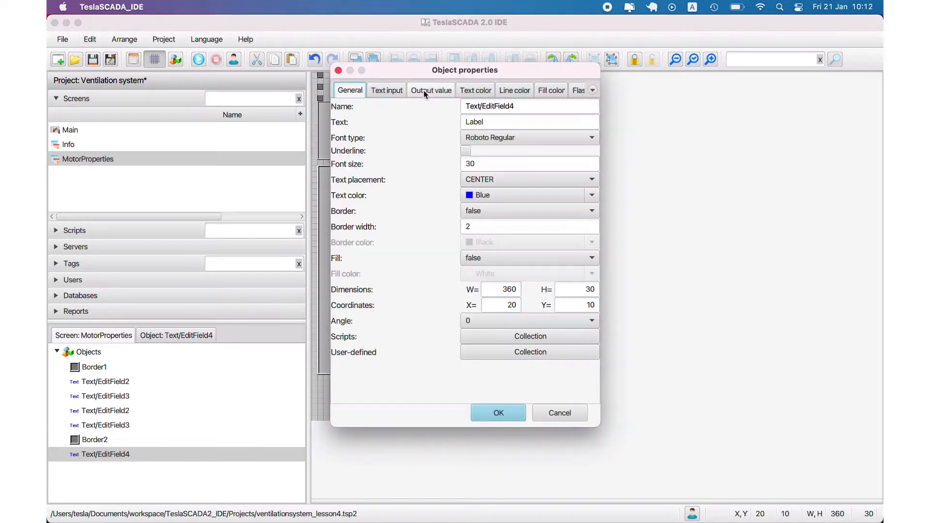
left_click(387, 90)
left_click(350, 90)
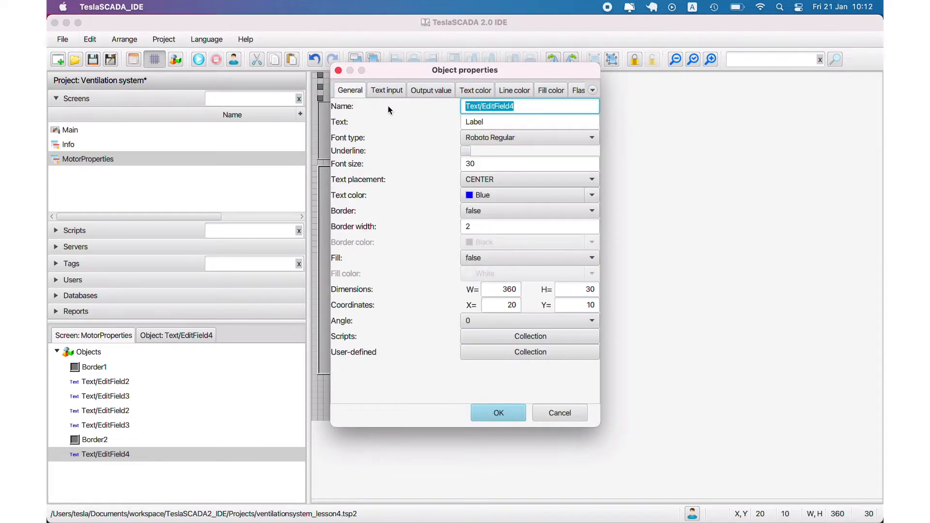
key("Tab")
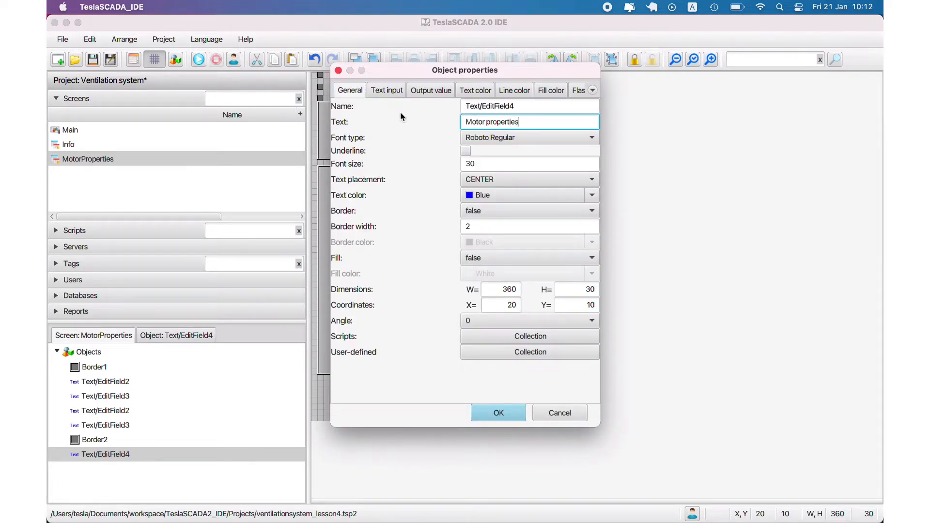
left_click(491, 415)
Step: Set the text color of the "Motor properties" title to Black
double_click(481, 90)
left_click(586, 194)
left_click(575, 211)
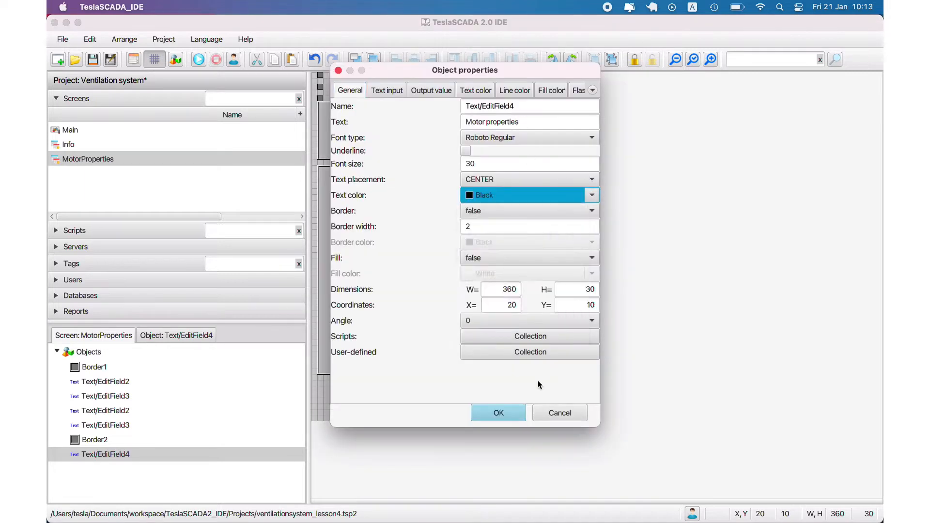
left_click(498, 413)
left_click(460, 401)
Step: Extend the "Motor properties" title up to Y 0 with a height of 40, and underline its text
left_click(455, 87)
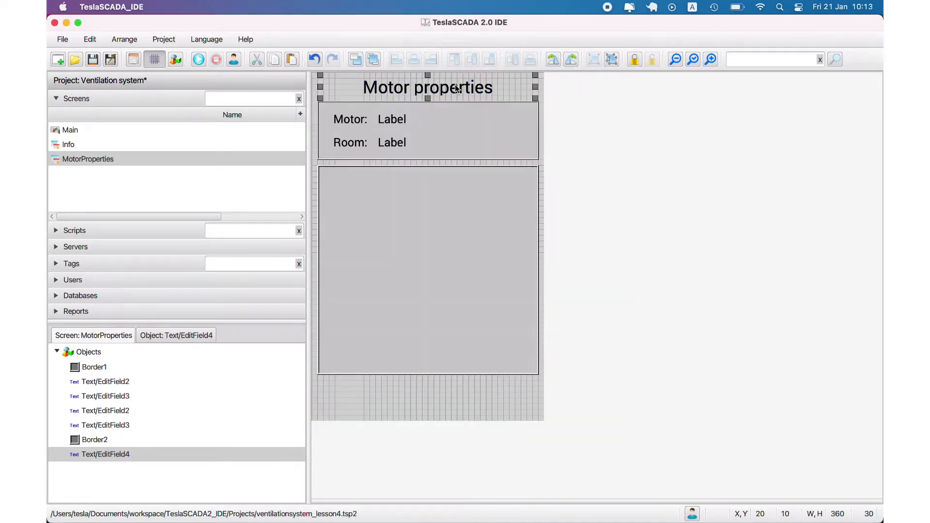
left_click_drag(452, 94, 452, 89)
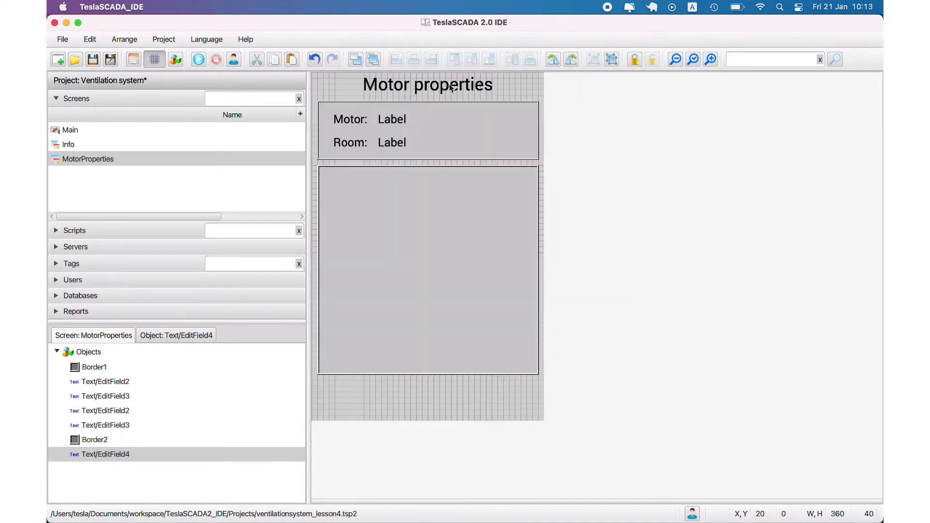
double_click(453, 88)
left_click(465, 151)
left_click(506, 413)
left_click(543, 131)
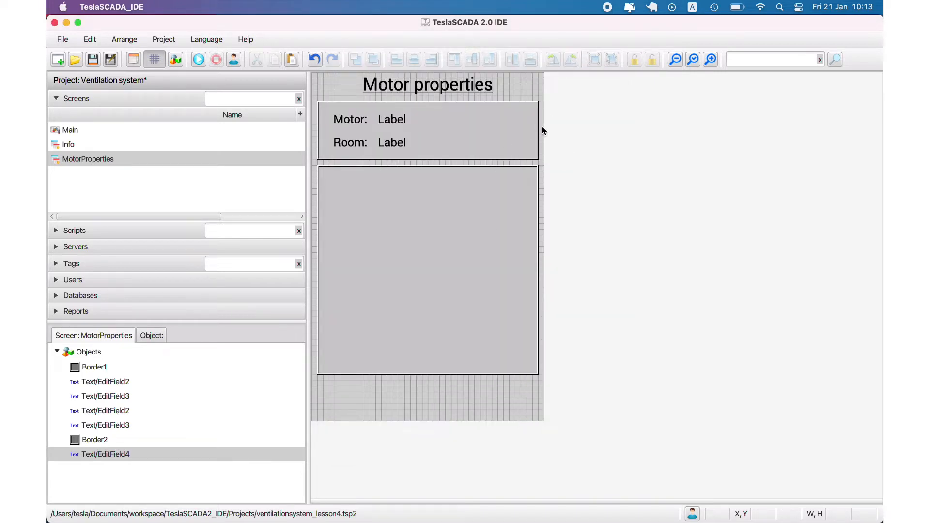
Step: Duplicate the "Motor:" label into the large border at X 0, Y 180 and change its text to "State:"
right_click(349, 122)
left_click(374, 202)
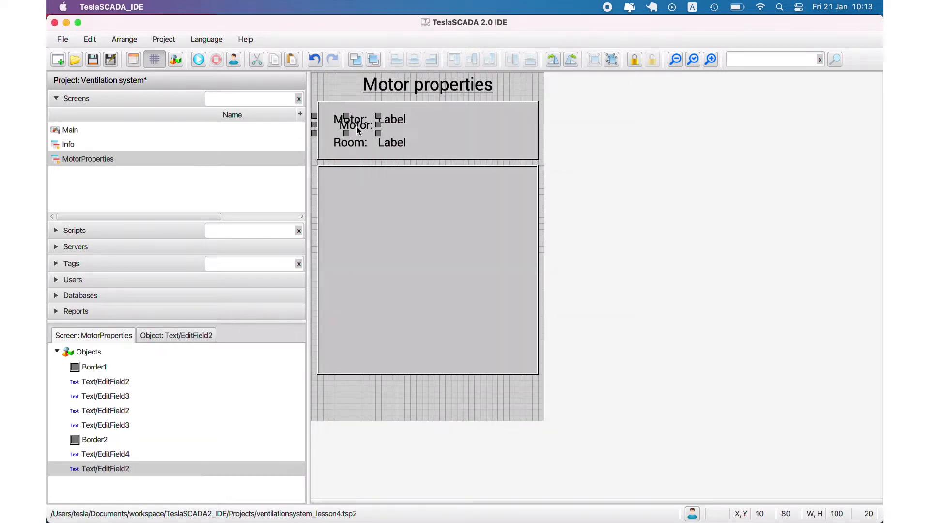
left_click_drag(352, 124, 353, 191)
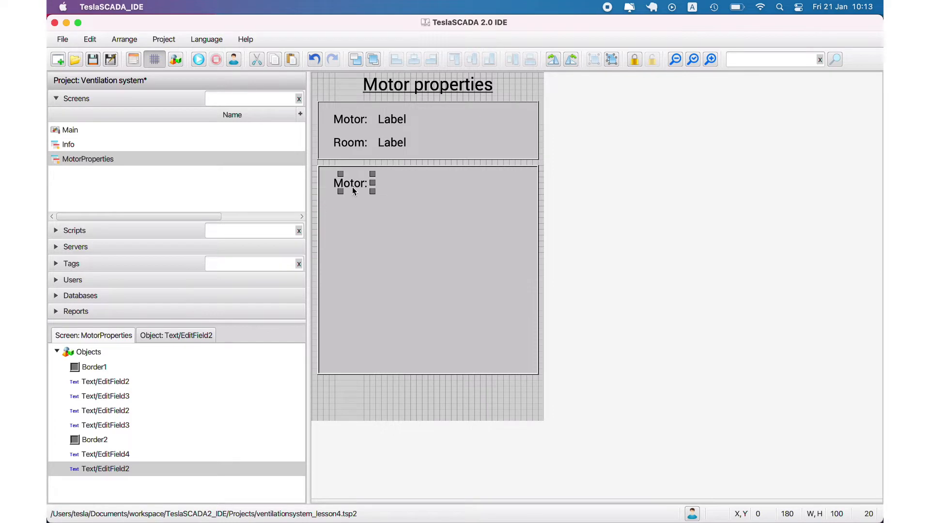
double_click(353, 187)
left_click_drag(484, 122, 456, 122)
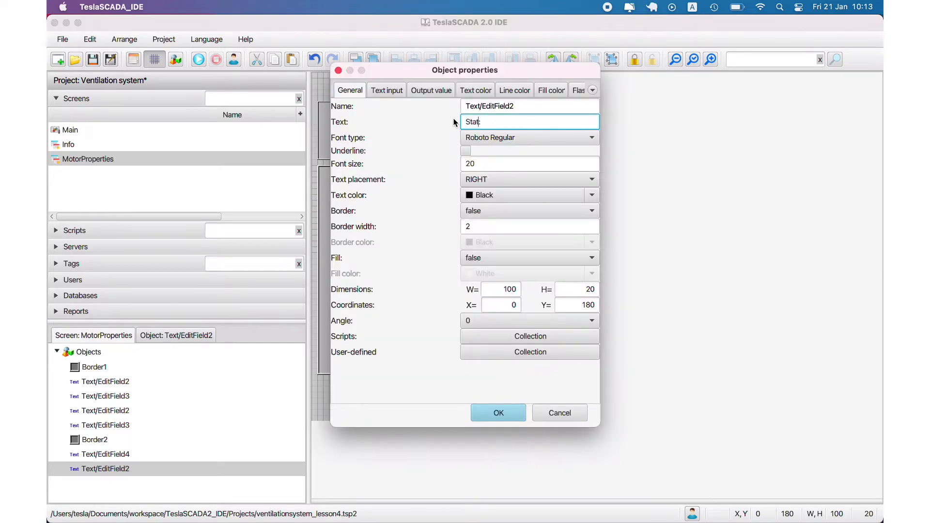
key("Return")
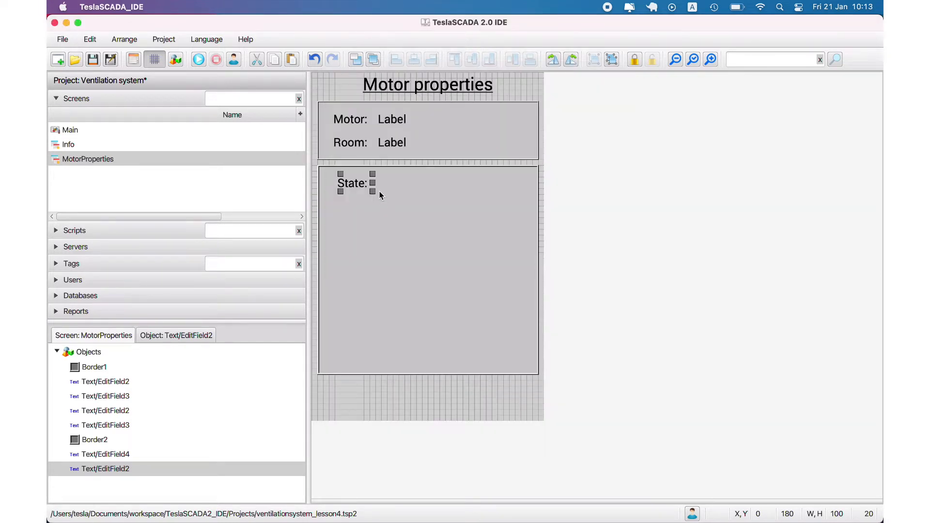
Step: Duplicate the room value label and place the copy beside "State:" at X 110, Y 180
right_click(400, 145)
left_click(426, 212)
left_click_drag(400, 153, 401, 189)
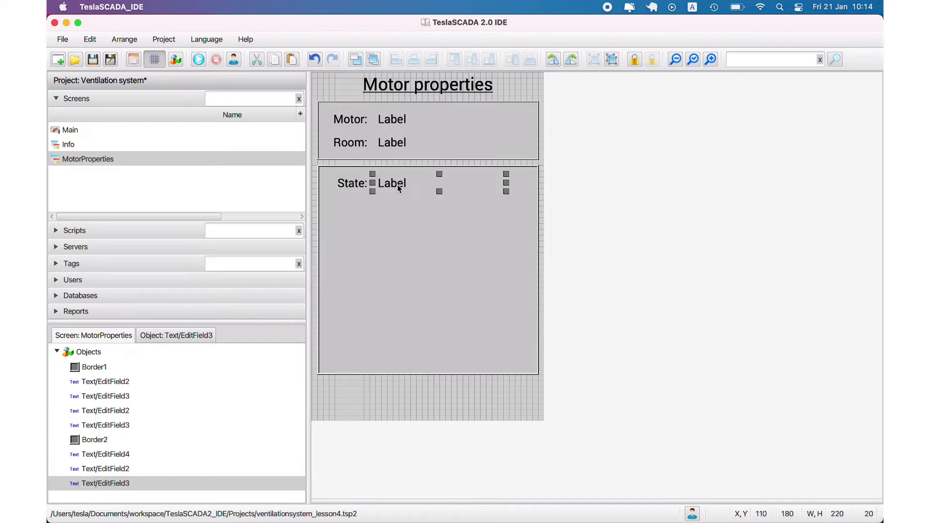
double_click(399, 188)
left_click(557, 470)
Step: Create a tag called "state" with data type Byte(8 bit) in the MotorPopupTags group
left_click(71, 264)
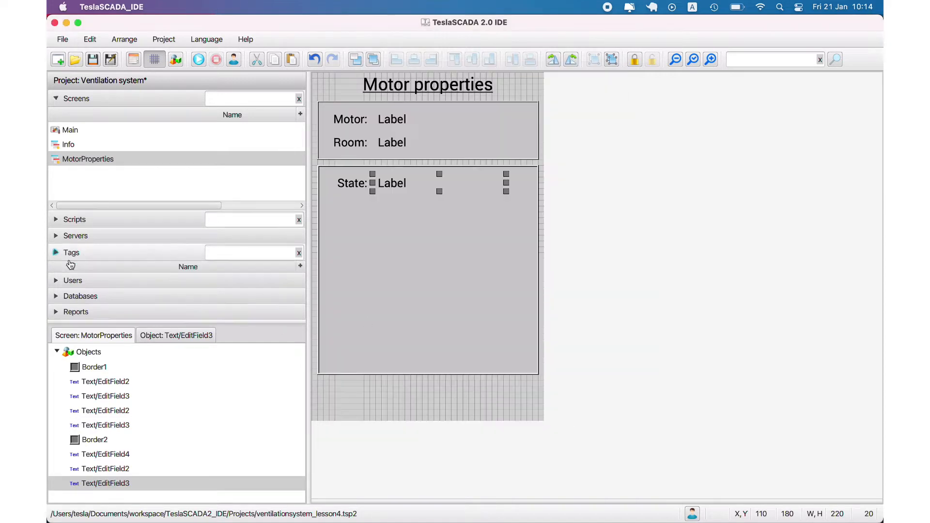
right_click(90, 232)
left_click(118, 259)
left_click_drag(469, 132, 406, 127)
type("state")
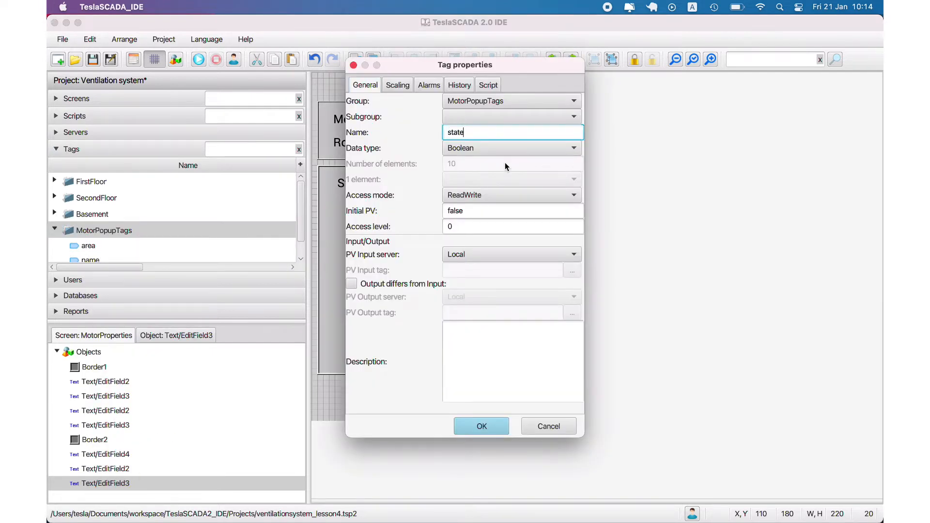
left_click(505, 149)
left_click(488, 177)
left_click(499, 428)
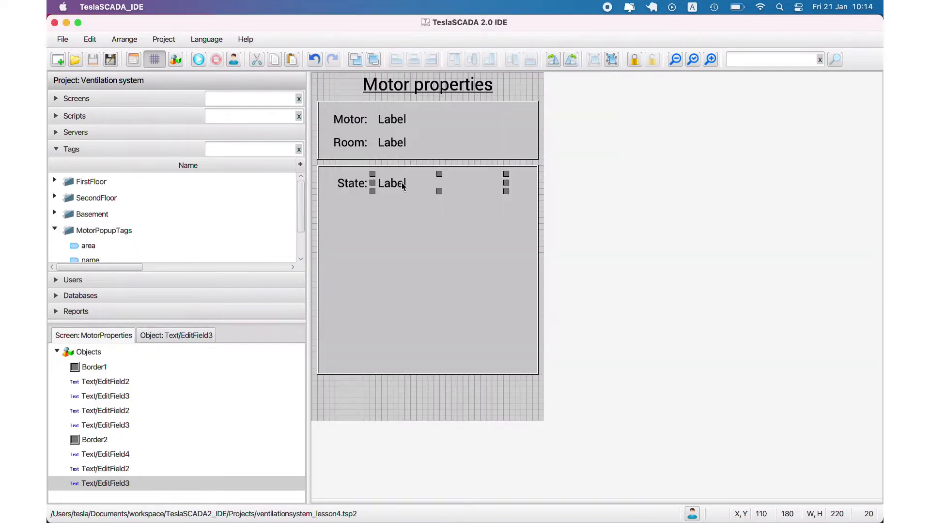
Step: Bind the text input of the "State:" value label to the state tag with type "Tag.PV in the range"
double_click(407, 183)
left_click(386, 90)
left_click(504, 117)
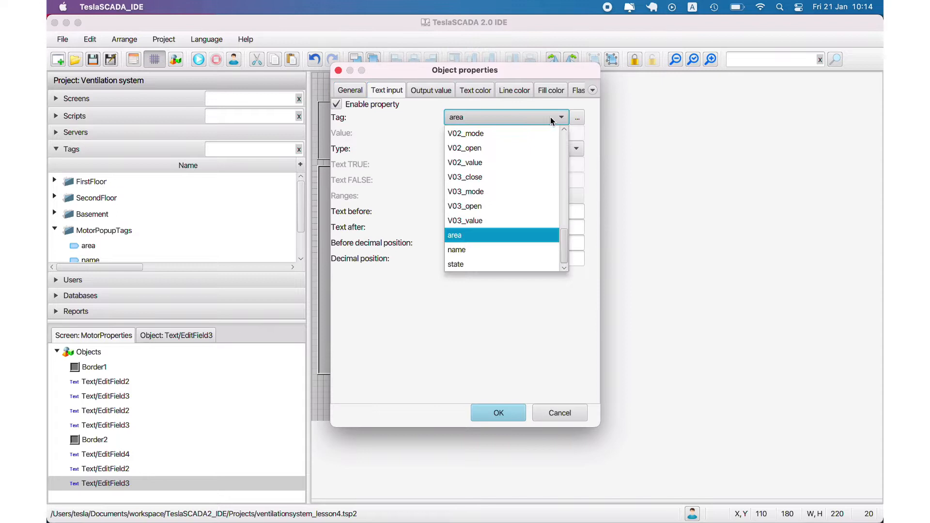
left_click(502, 264)
left_click(527, 149)
left_click(488, 265)
Step: Add a text range from 0 to 1 with the text "Normal" to the state value label
left_click(513, 196)
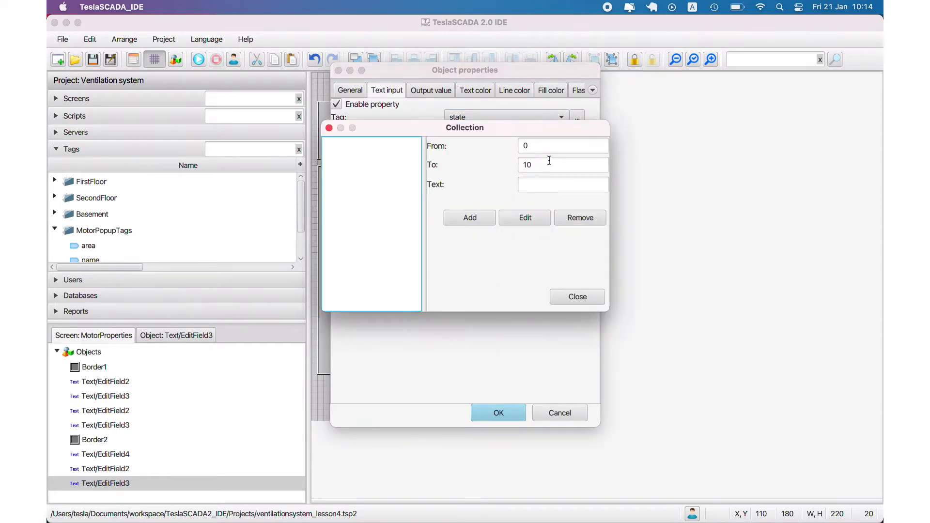
left_click_drag(527, 164, 553, 163)
left_click(541, 182)
type("Normal")
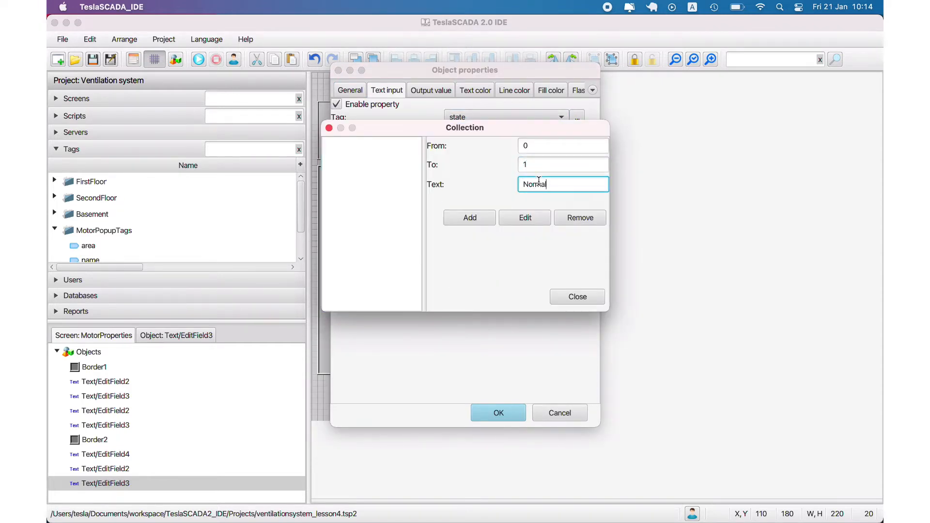
left_click(488, 219)
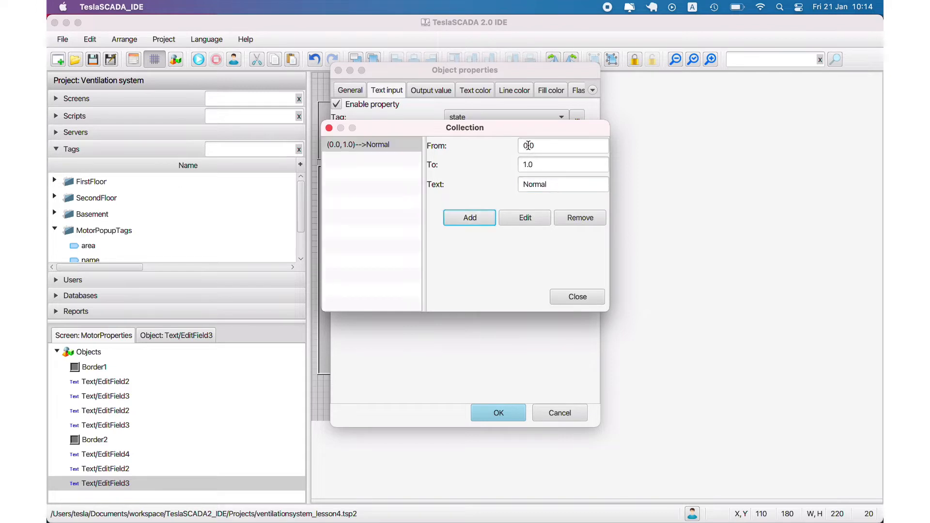
Step: Add a text range from 2 to 3 with the text "Warning"
left_click_drag(528, 145, 516, 166)
type("3")
key("Tab")
type("Warning")
left_click(470, 217)
Step: Add a text range from 4 to 5 with the text "Damage" and close the range collection
type("4")
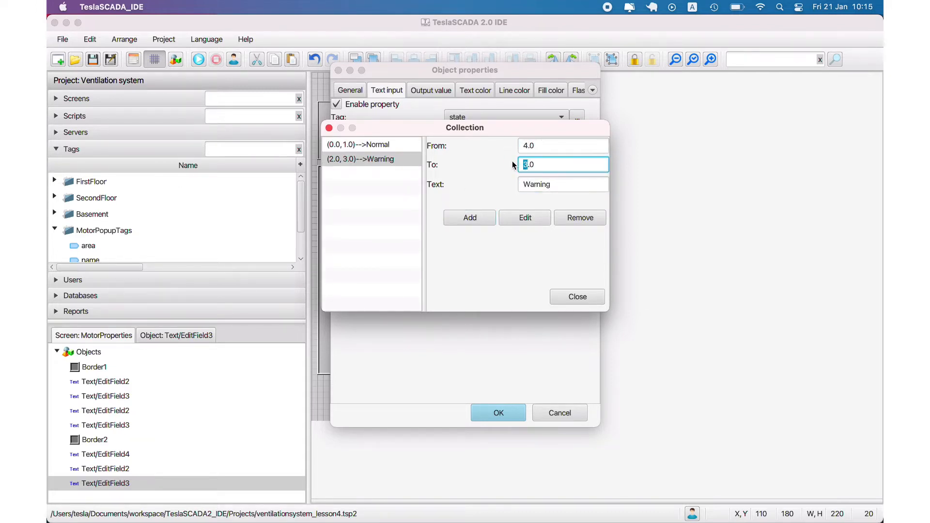
type("5")
key("Tab")
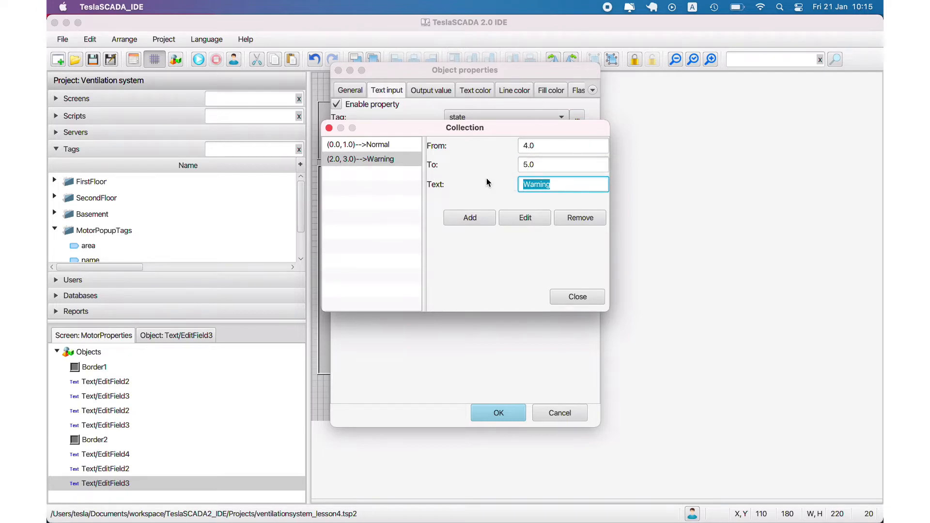
type("Damage")
left_click(469, 217)
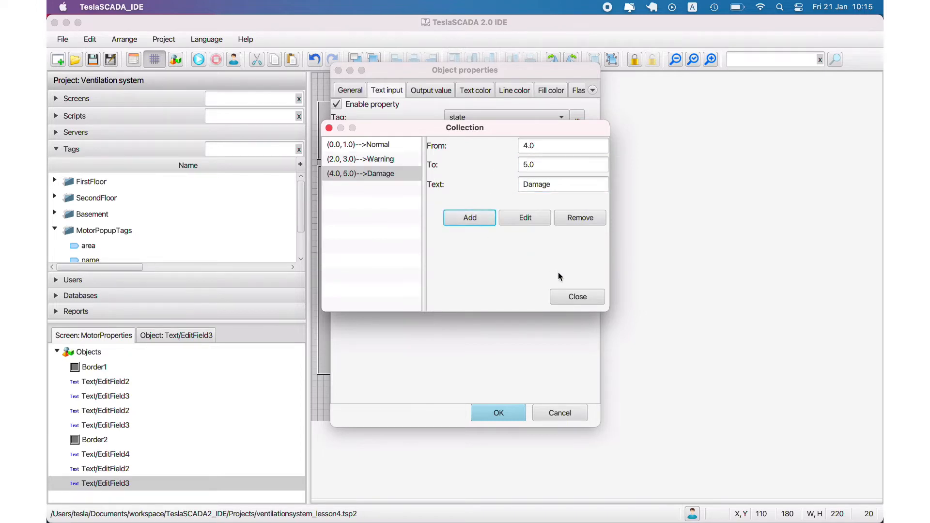
left_click(566, 293)
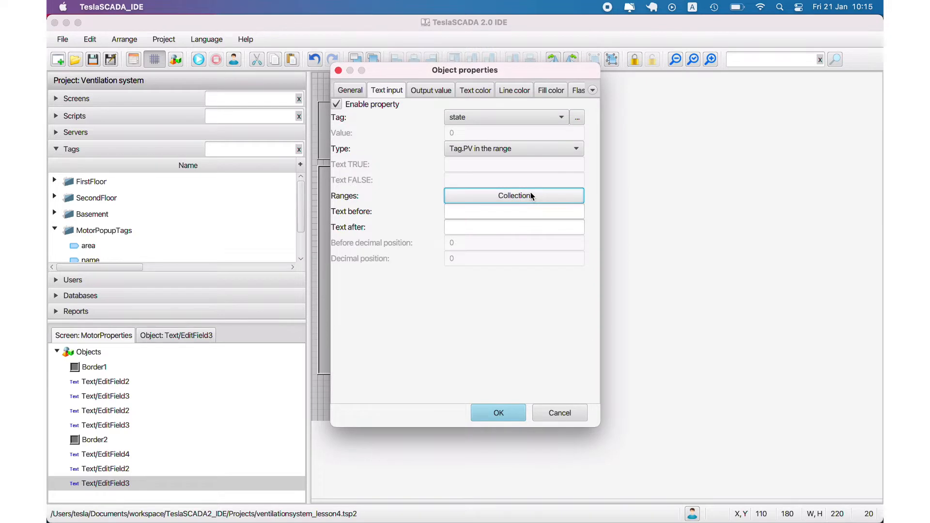
Step: Bind the state value label's text color to the state tag with type "Tag.PV in the range"
left_click(476, 90)
left_click(540, 118)
left_click(577, 117)
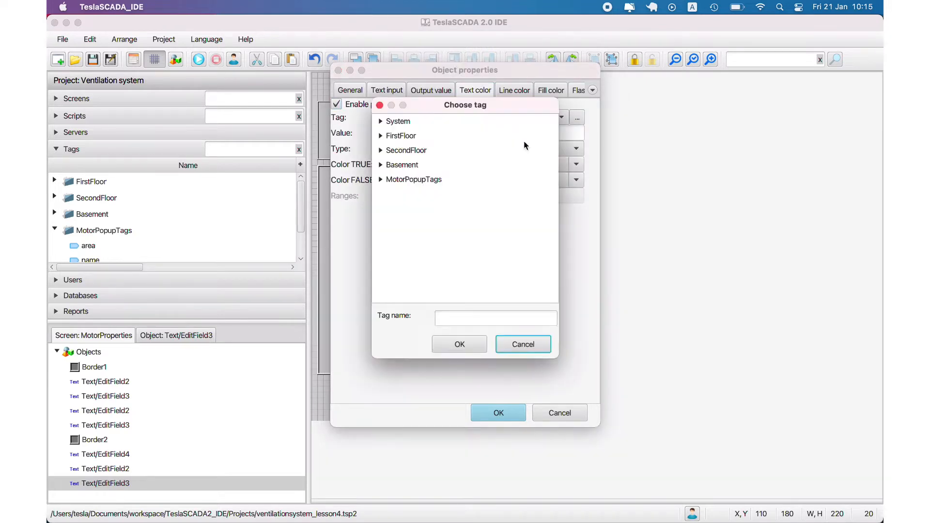
left_click(411, 226)
left_click(411, 225)
left_click(504, 149)
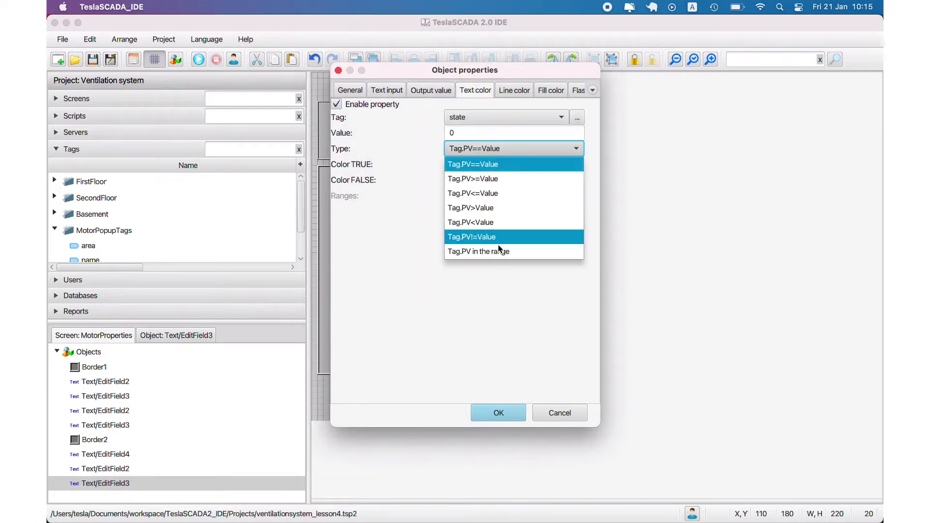
left_click(499, 245)
Step: Add text color ranges to the state value label: 0 to 1 in White and 2 to 3 in yellow #ffff66
left_click(514, 196)
left_click(470, 218)
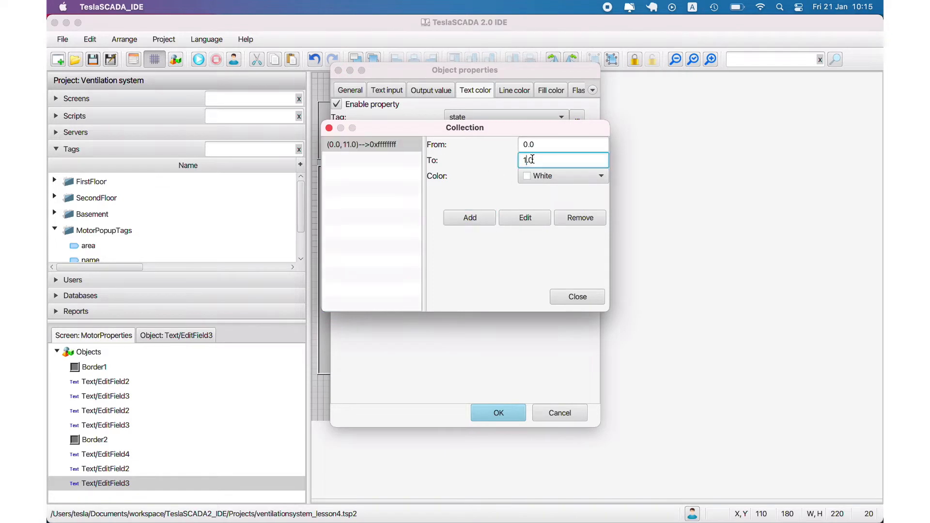
double_click(528, 144)
type("2.0")
key("Tab")
type("3.0")
left_click(563, 175)
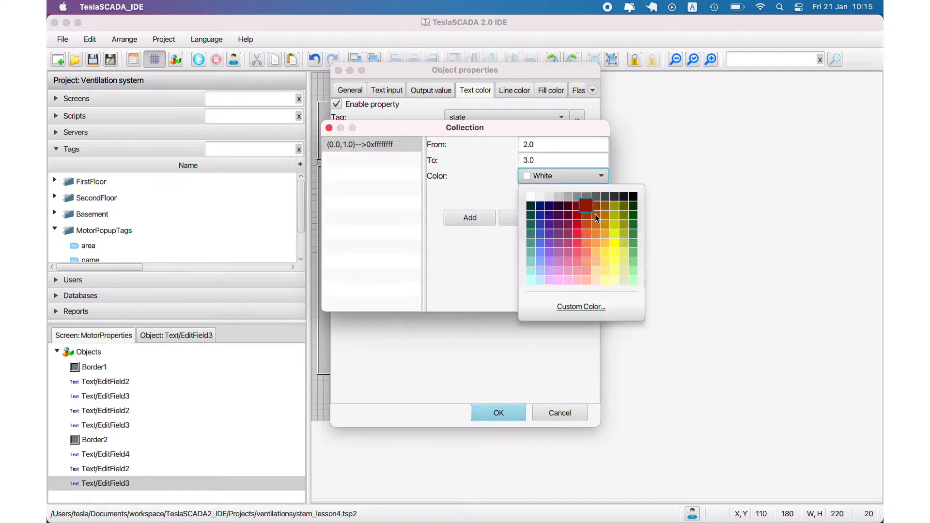
left_click(595, 214)
left_click(487, 220)
Step: Add a text color range from 4 to 5 in red #ff6666 and apply the state value label's properties
left_click_drag(528, 145, 503, 165)
type("5")
left_click(557, 177)
left_click(578, 243)
left_click(473, 217)
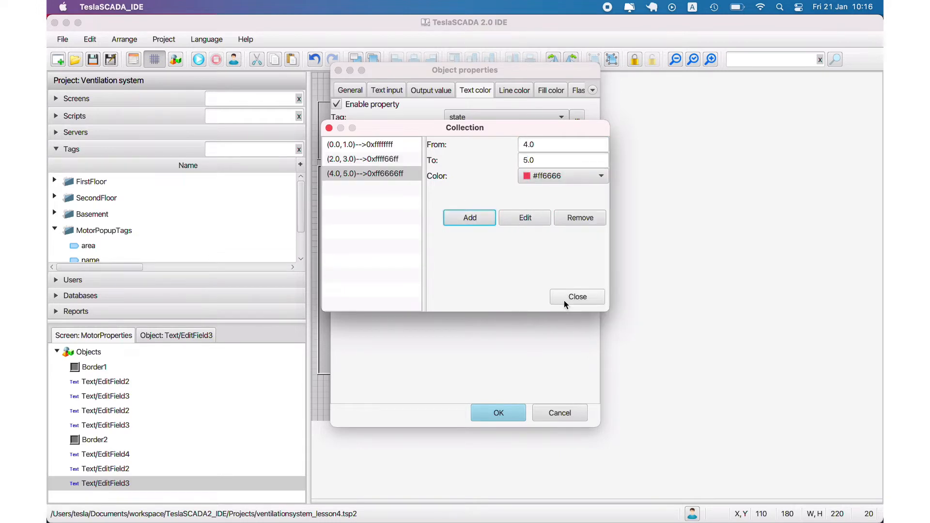
left_click(564, 300)
left_click(502, 413)
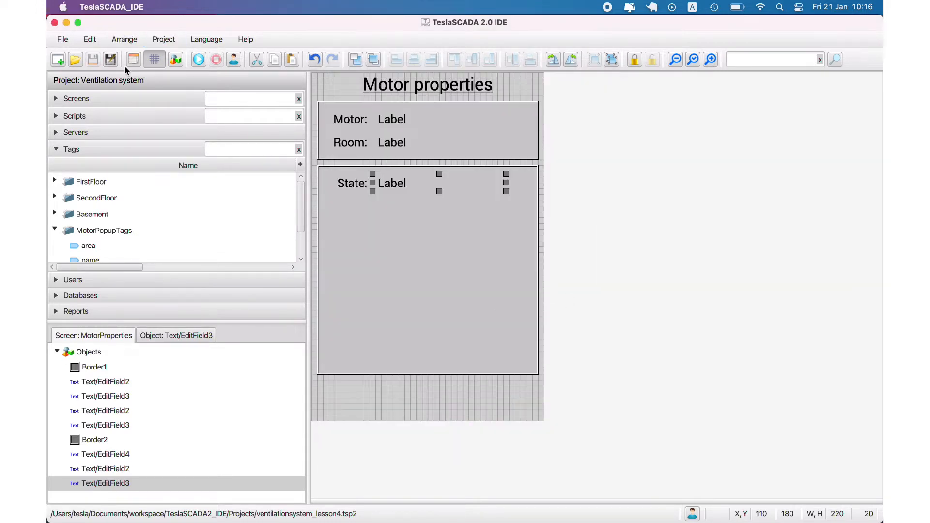
Step: Duplicate the "State:" label below itself at X 0, Y 220 and change its text to "Speed:"
left_click(53, 187)
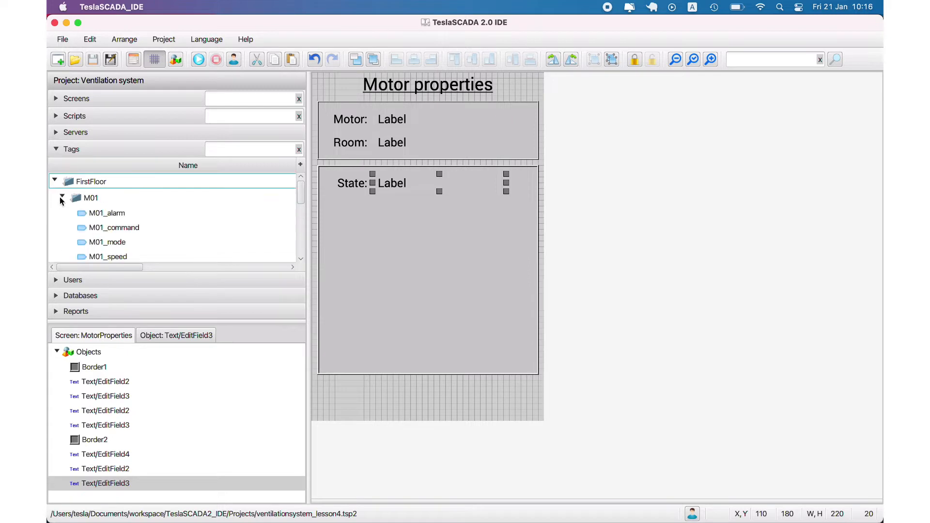
scroll(121, 241, "down", 1)
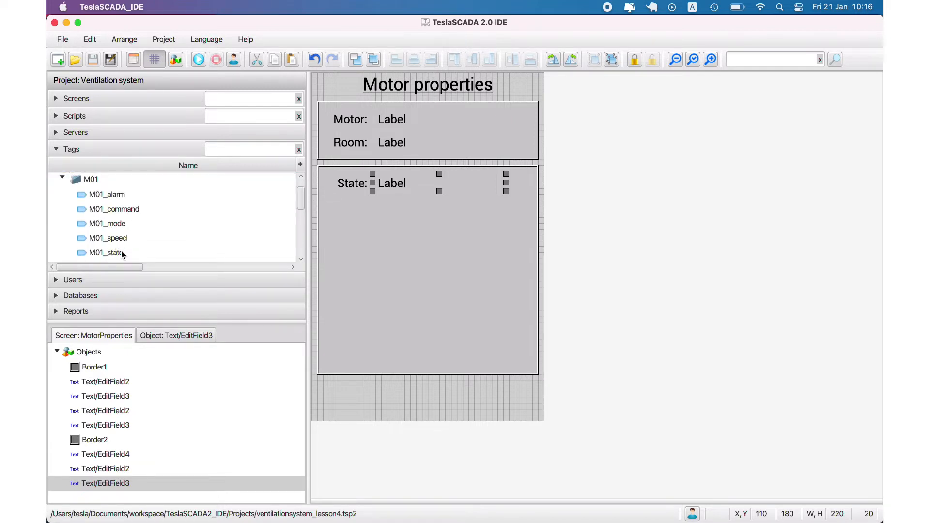
scroll(127, 247, "down", 1)
left_click(352, 183)
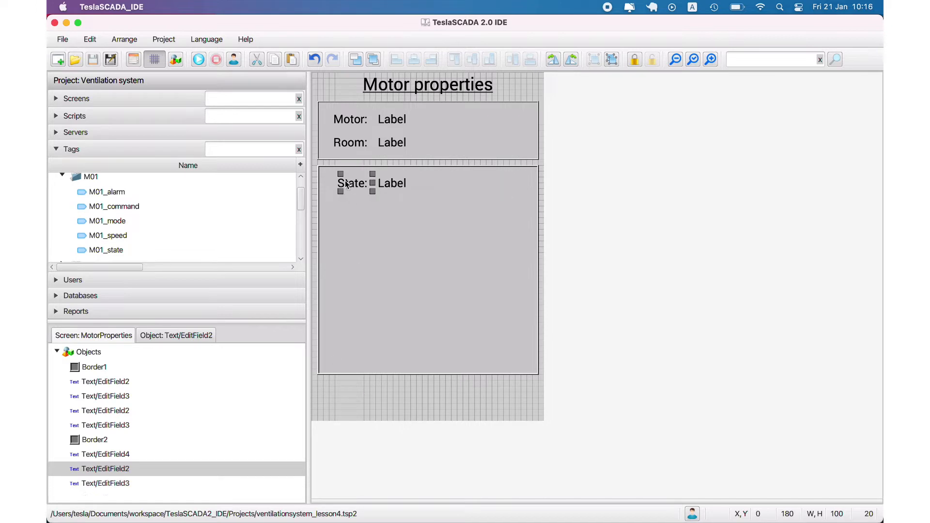
key("super+c")
key("super+v")
left_click_drag(352, 196, 346, 208)
double_click(352, 209)
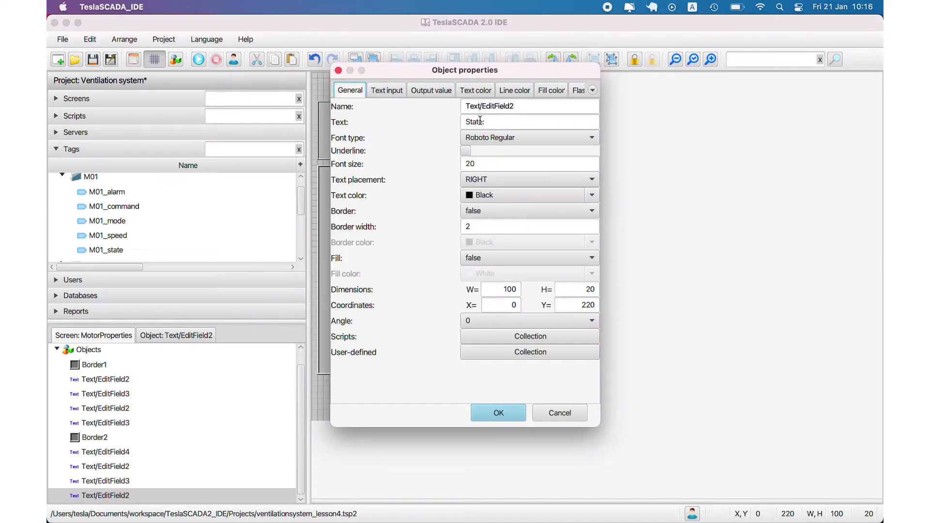
left_click_drag(483, 122, 472, 121)
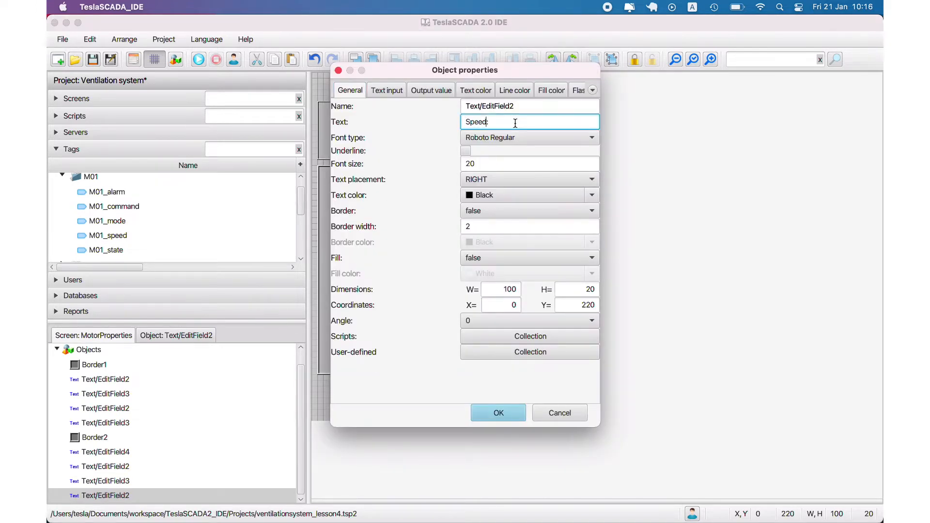
left_click(497, 412)
Step: Duplicate the state value label and place the copy beside "Speed:" at X 110, Y 220
left_click(401, 184)
right_click(402, 185)
left_click(424, 257)
left_click_drag(394, 190, 389, 207)
left_click(391, 186)
left_click(403, 210)
double_click(403, 210)
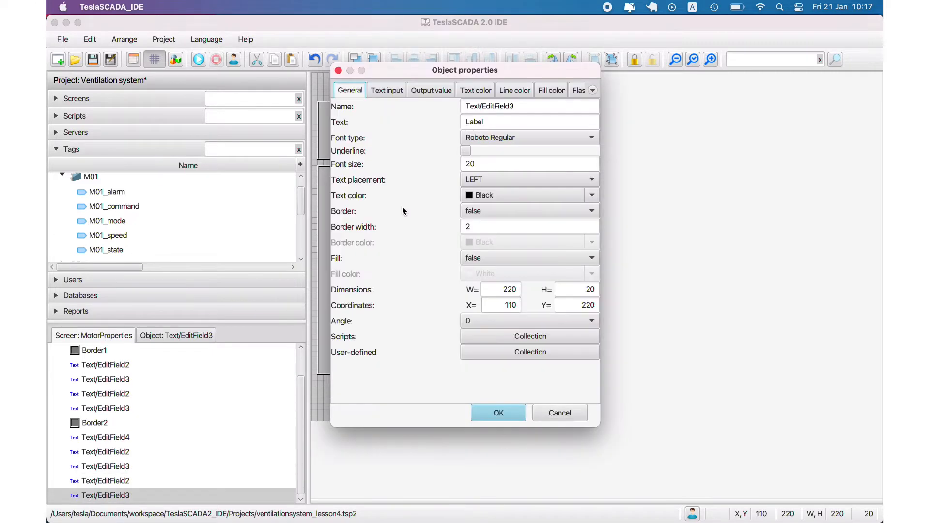
left_click(571, 414)
Step: Create a tag called "speed" with data type Double(64 bit) in the MotorPopupTags group
scroll(100, 234, "up", 2)
left_click(64, 200)
scroll(80, 216, "down", 3)
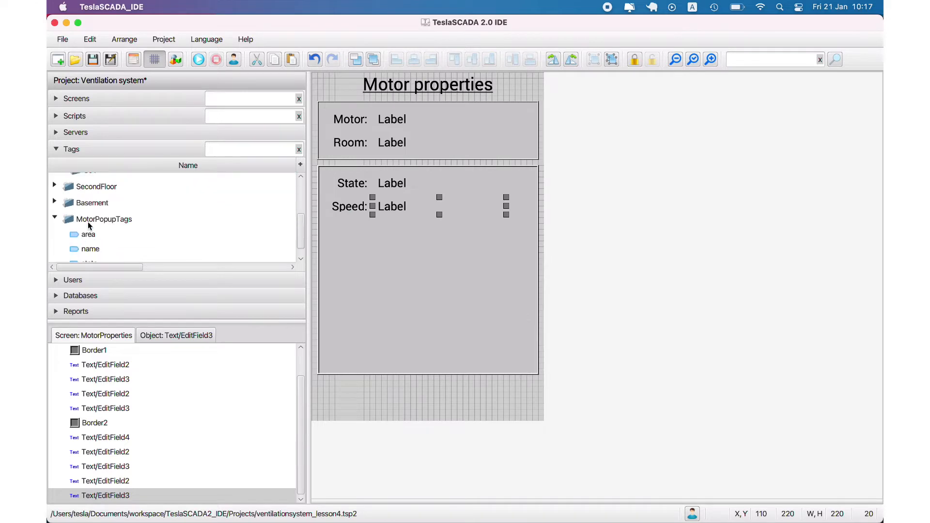
right_click(88, 222)
left_click(109, 250)
type("speed")
left_click(511, 148)
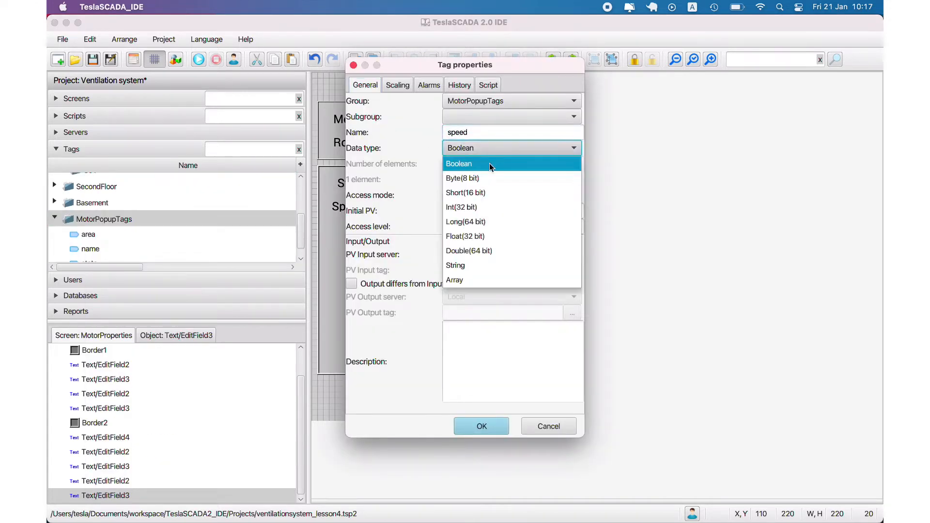
left_click(471, 251)
left_click(482, 427)
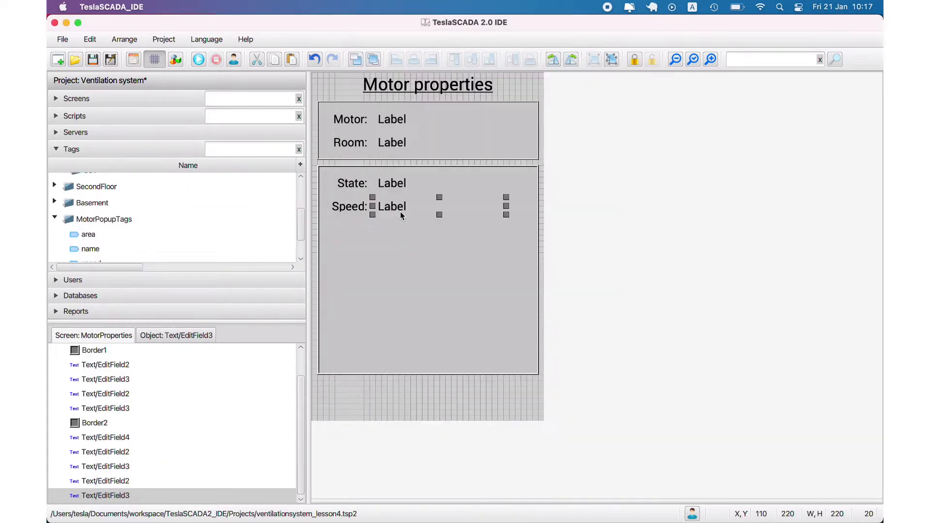
Step: Bind the text input of the "Speed:" value label to the speed tag from MotorPopupTags
double_click(401, 209)
left_click(398, 94)
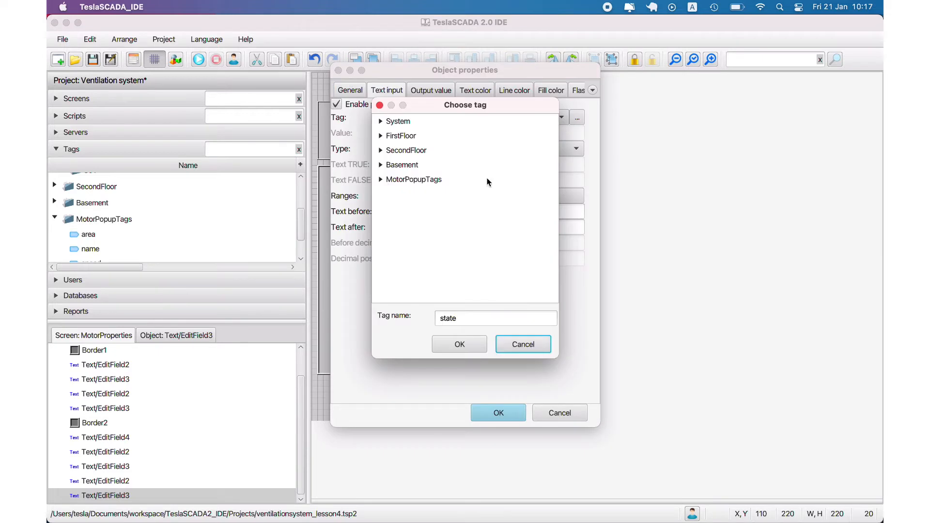
double_click(387, 181)
double_click(410, 228)
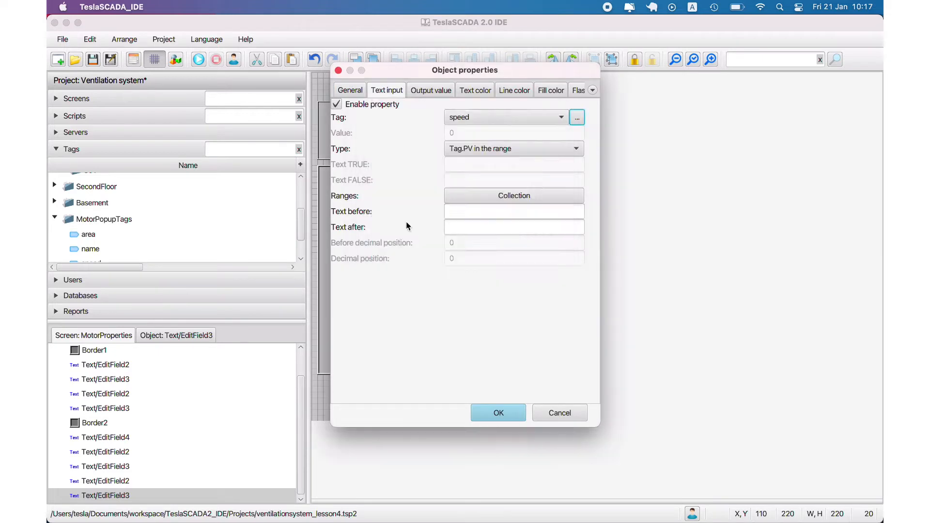
left_click(476, 90)
left_click(513, 413)
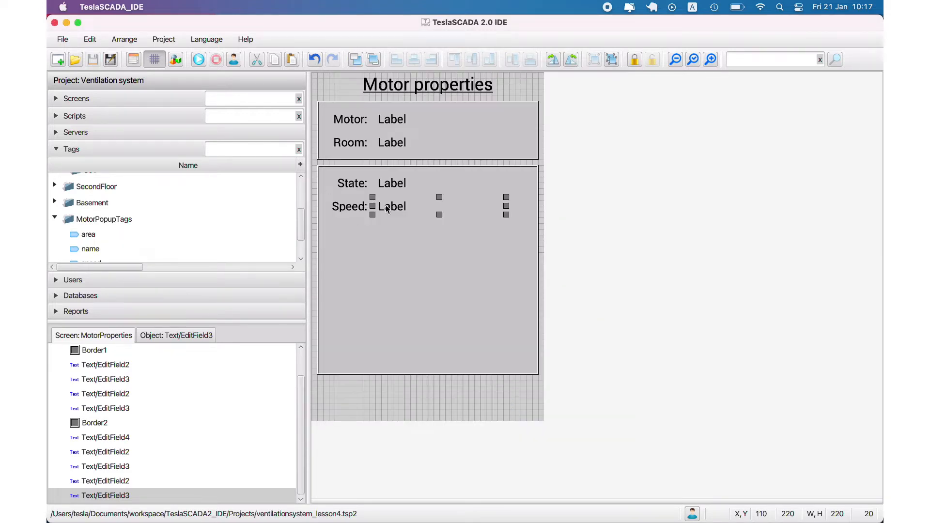
Step: Duplicate the "Speed:" label below itself at X 0, Y 260 and change its text to "Alarm:"
left_click(349, 206)
right_click(342, 206)
left_click(373, 280)
left_click(348, 234)
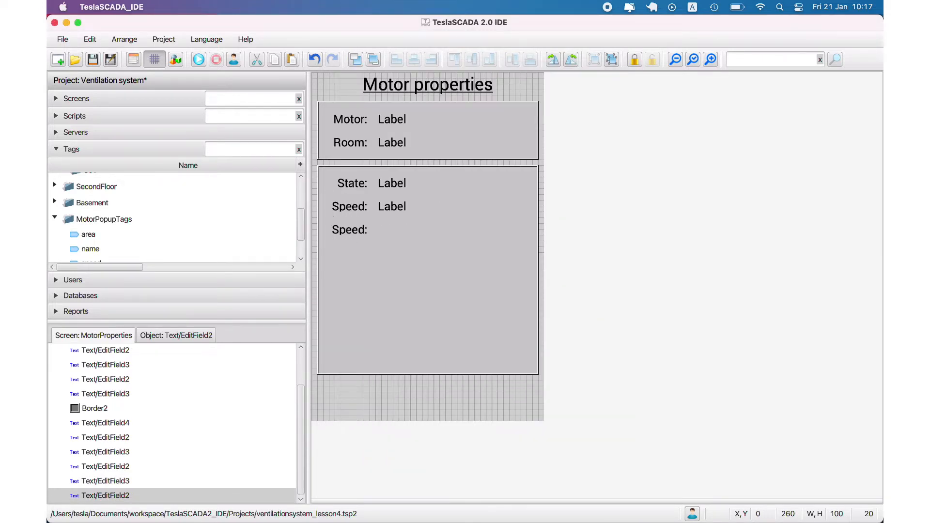
double_click(352, 228)
left_click_drag(484, 122, 446, 121)
type("Alarm:")
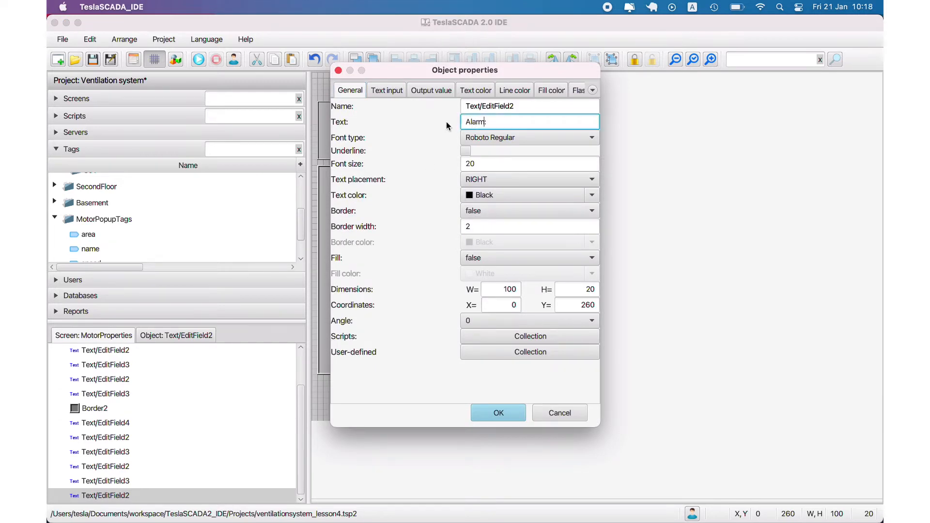
left_click(521, 412)
Step: Duplicate the speed value label and place the copy beside "Alarm:" at X 110, Y 260
left_click(397, 210)
right_click(397, 209)
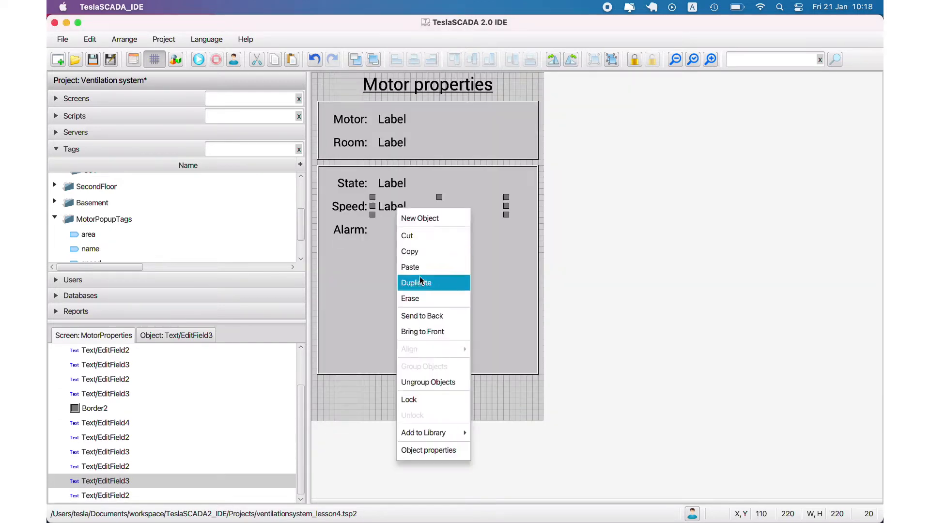
left_click(419, 282)
left_click(389, 229)
double_click(393, 229)
left_click_drag(496, 121, 421, 114)
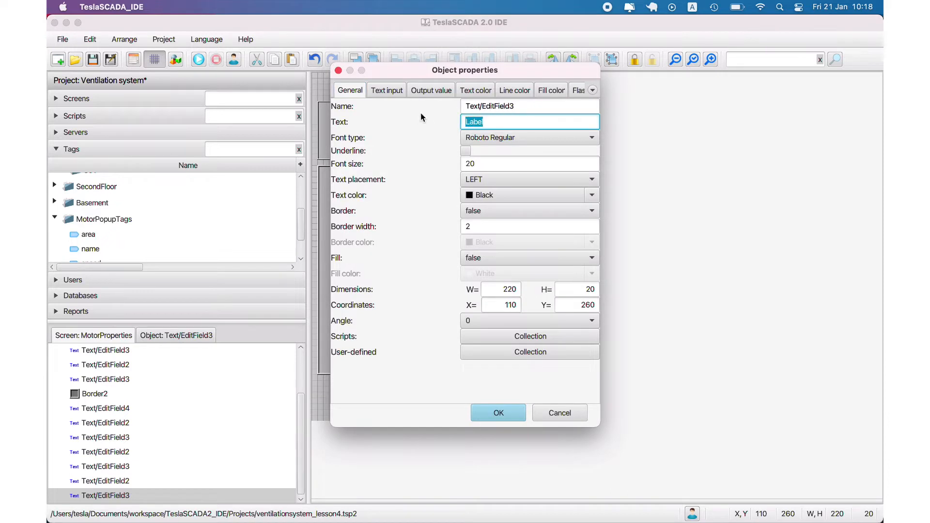
left_click(557, 412)
Step: Erase the duplicated value labels beside "Alarm:"
right_click(402, 232)
left_click(421, 301)
right_click(404, 238)
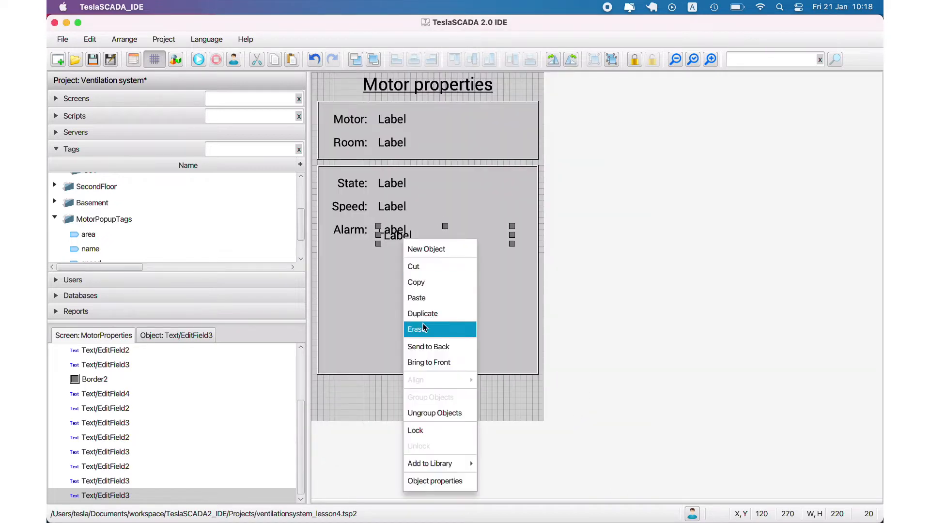
left_click(423, 329)
right_click(396, 229)
left_click(417, 320)
Step: Add an ellipse 30 wide and 30 high beside "Alarm:" at X 120, Y 250
right_click(398, 226)
left_click(418, 237)
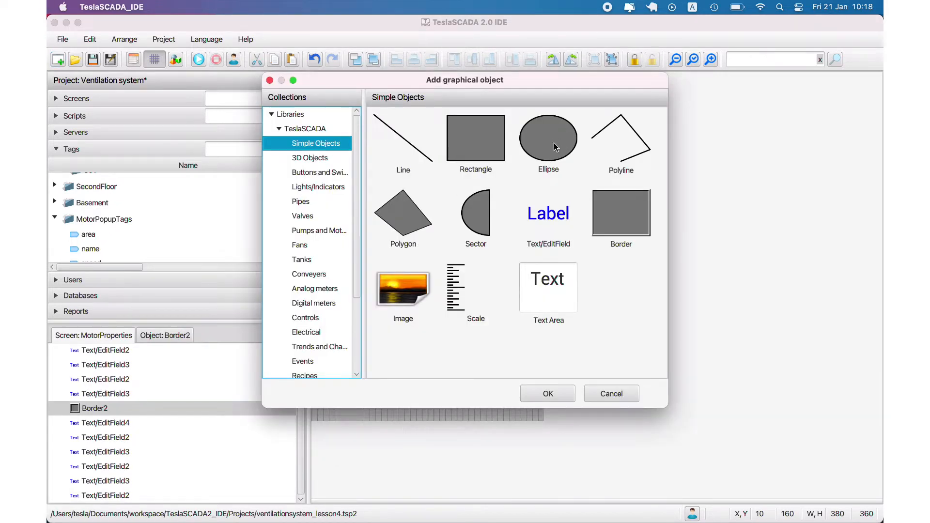
double_click(556, 147)
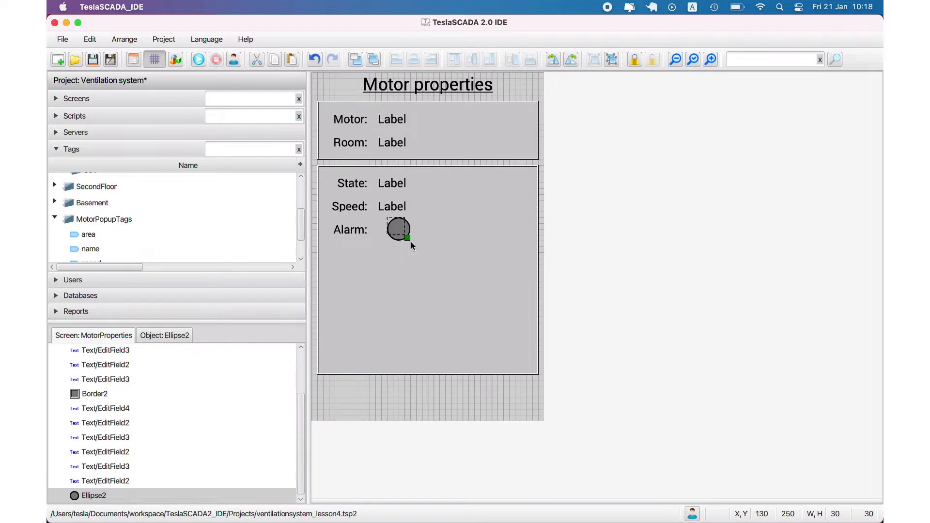
left_click_drag(411, 243, 410, 242)
left_click_drag(399, 231, 393, 230)
Step: Create a Boolean tag called "alarm" in the MotorPopupTags group
right_click(80, 221)
left_click(100, 233)
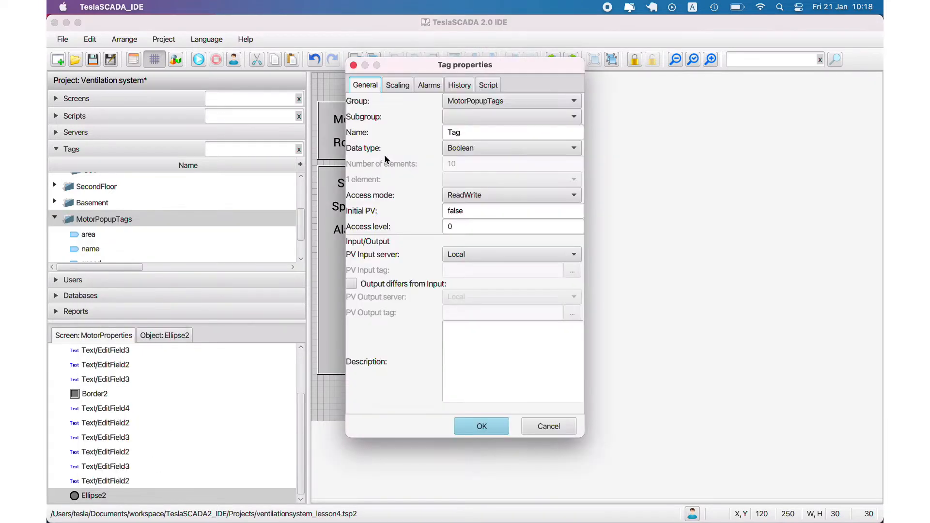
type("alarm")
left_click(491, 431)
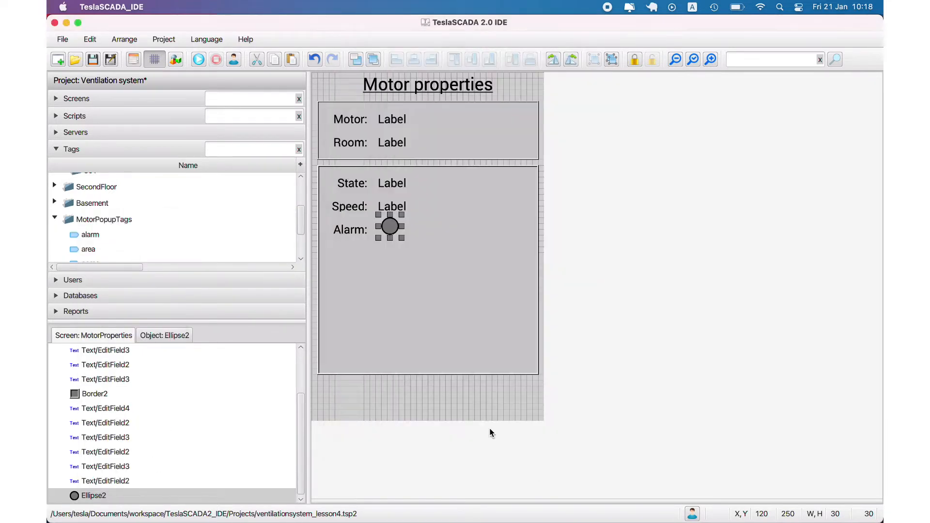
Step: Enable the alarm ellipse's fill colour, bind it to MotorPopupTags' alarm tag with value 1, and deselect the ellipse
double_click(391, 228)
left_click(441, 129)
left_click(355, 143)
left_click(513, 157)
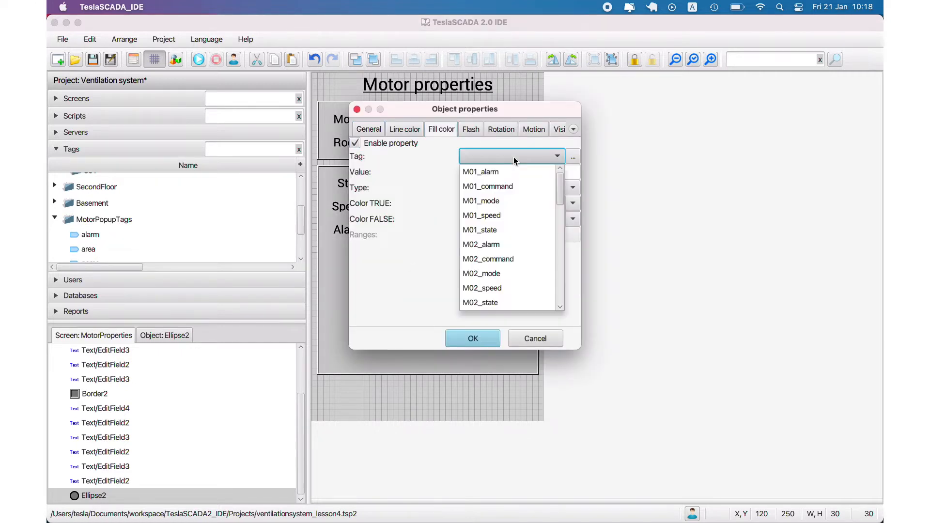
left_click(573, 156)
double_click(402, 184)
double_click(405, 194)
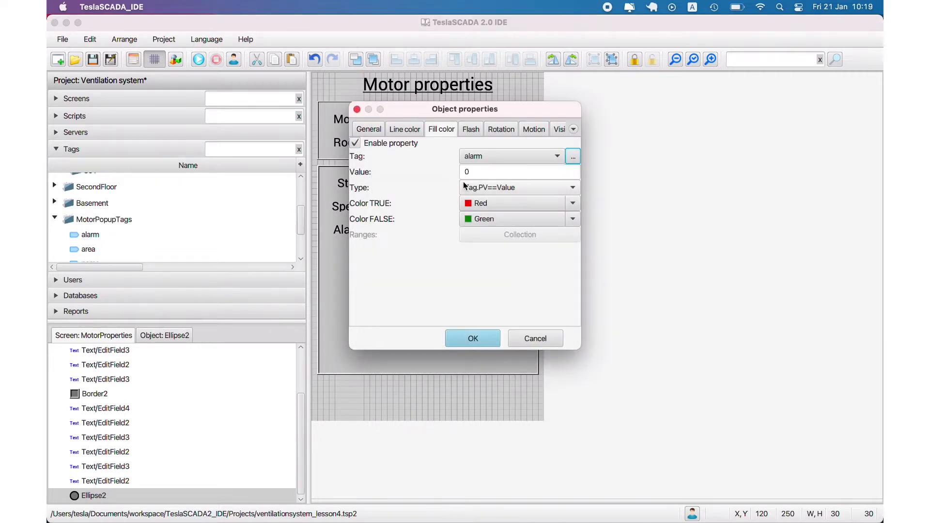
left_click_drag(473, 173, 440, 170)
type("1")
left_click(498, 333)
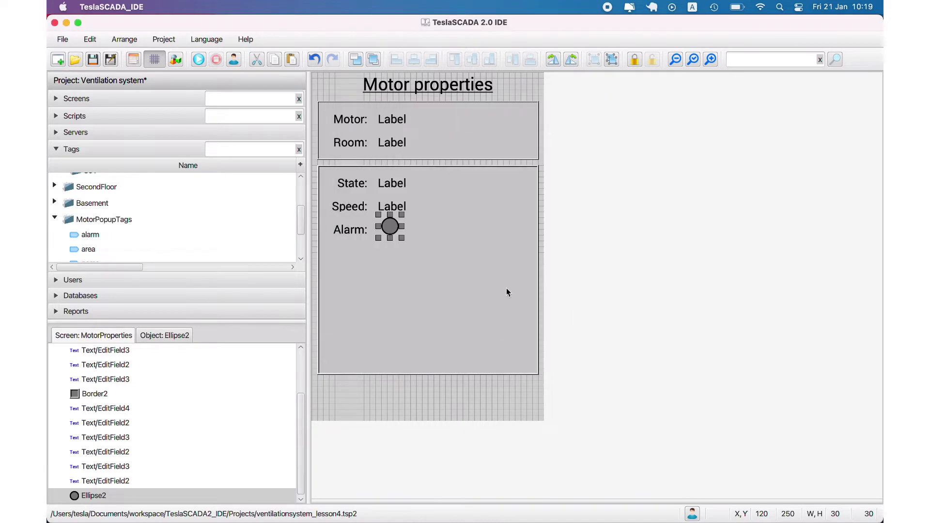
left_click(395, 358)
left_click(395, 392)
Step: Expand the FirstFloor M01 tag group to review its tags
scroll(98, 220, "up", 3)
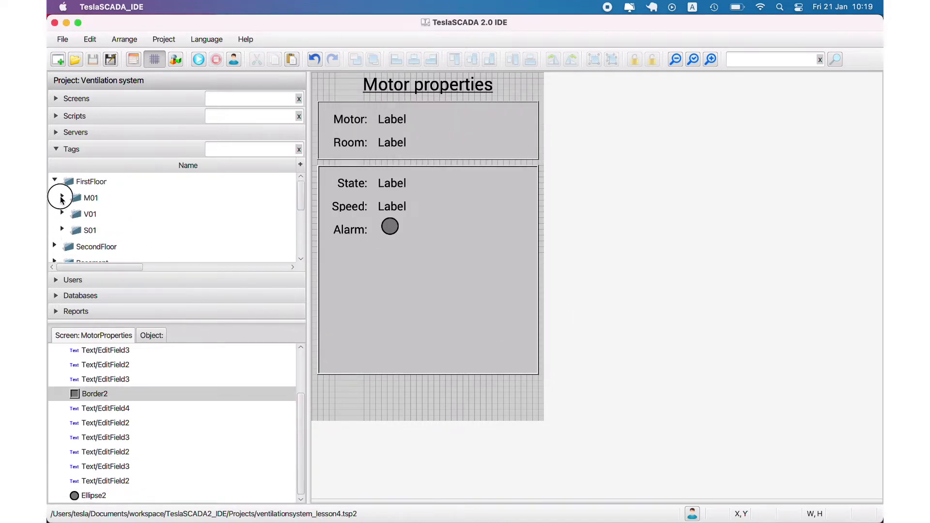
left_click(62, 196)
scroll(144, 247, "down", 1)
Step: Move the alarm ellipse down to Y 256 with the grid off, restore the grid and save the project
left_click(364, 230)
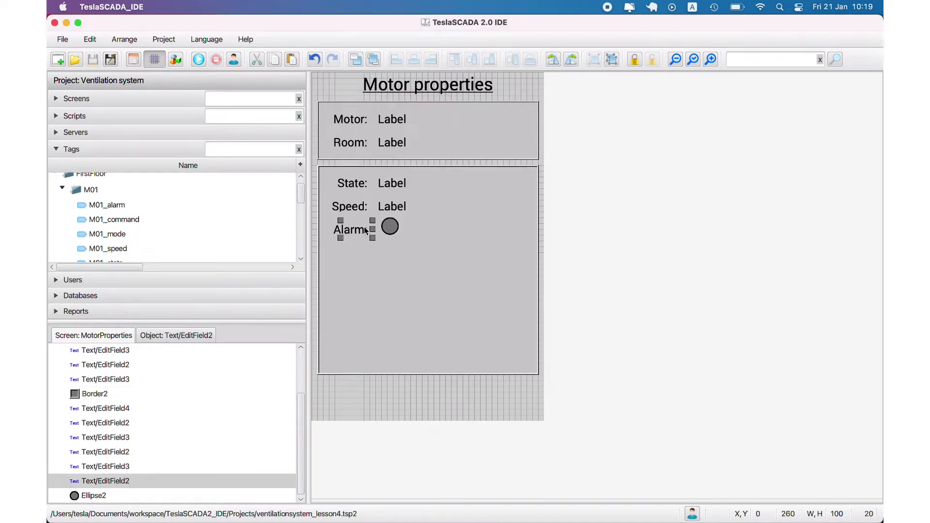
left_click_drag(387, 226, 387, 232)
left_click(155, 59)
left_click(387, 232)
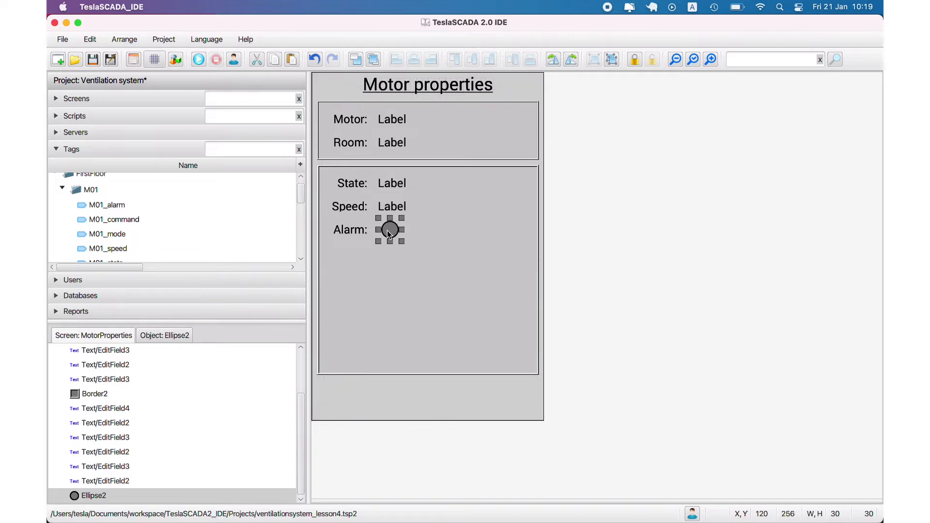
left_click(473, 392)
left_click(154, 59)
left_click(90, 65)
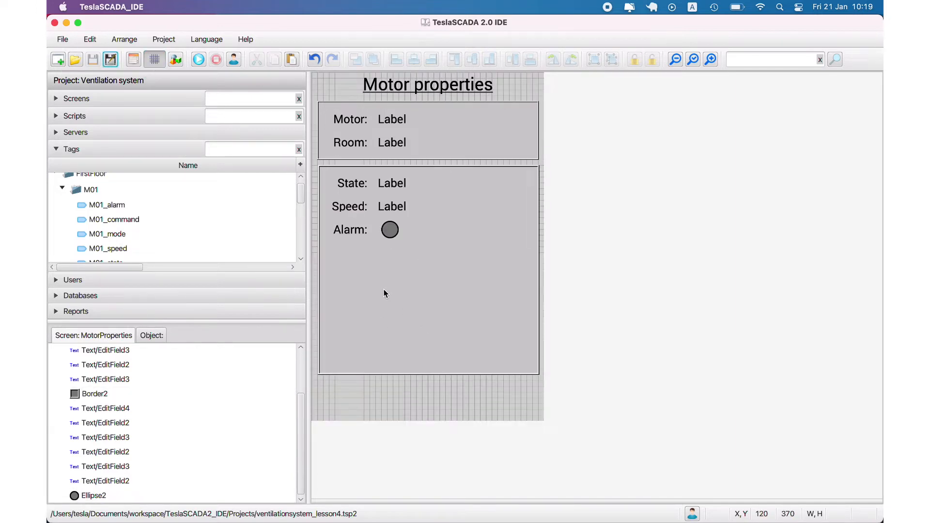
right_click(383, 289)
left_click(381, 280)
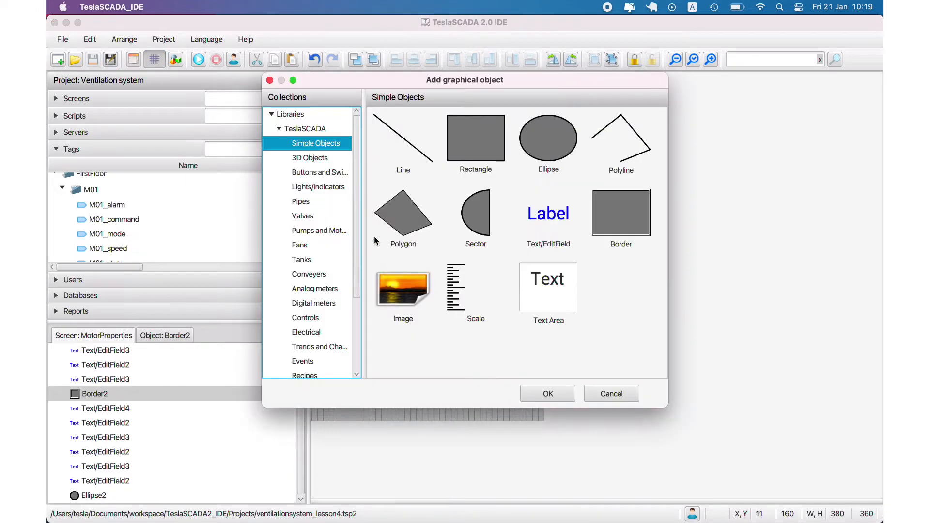
key("Escape")
Step: Duplicate the "Alarm:" label, placing the copy below it at X 0, Y 300, and set its text to "Mode:"
right_click(347, 232)
left_click(361, 307)
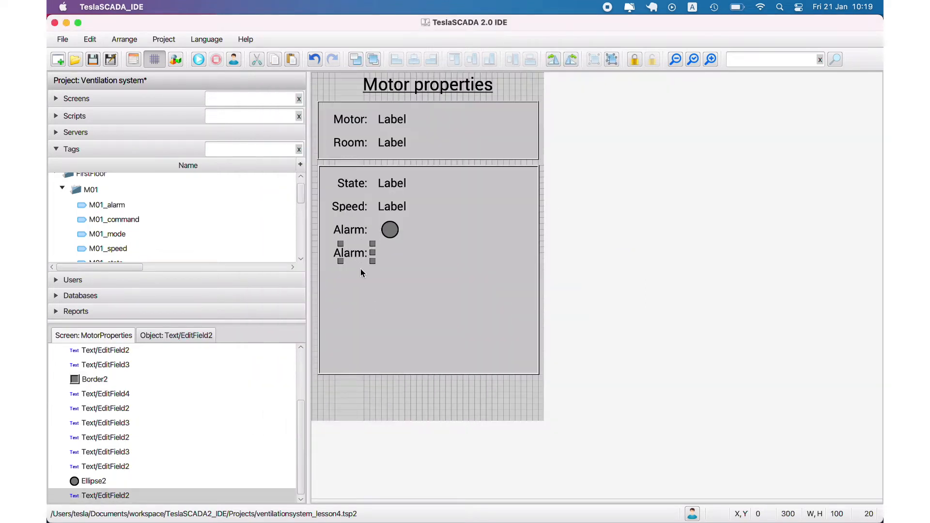
double_click(360, 257)
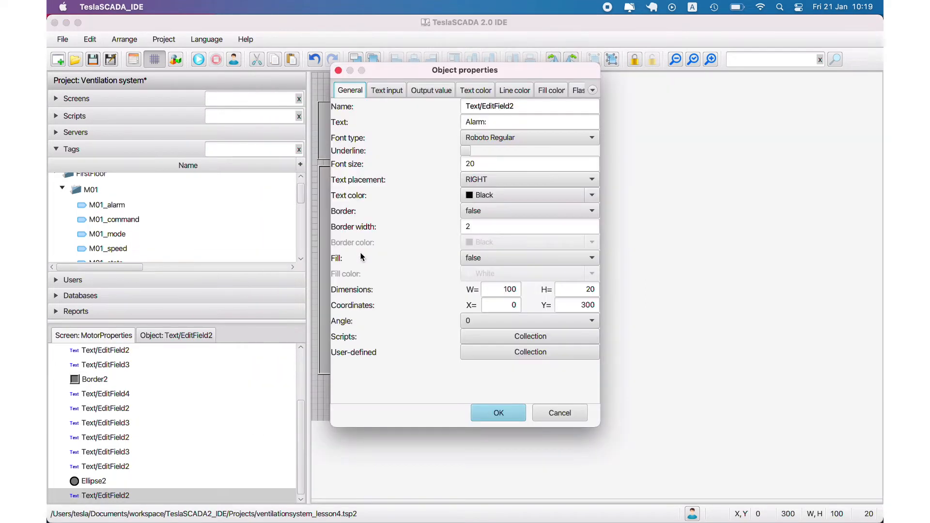
double_click(486, 122)
type("Mode:")
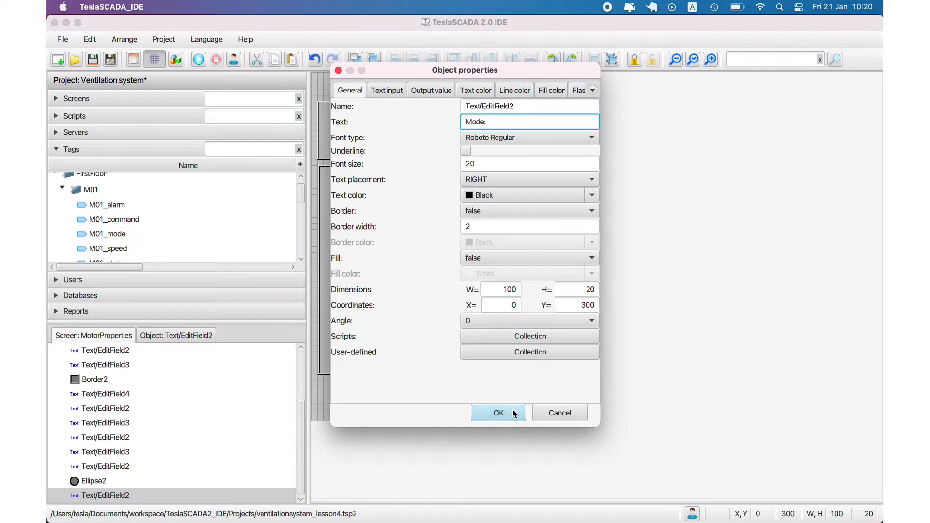
left_click(513, 413)
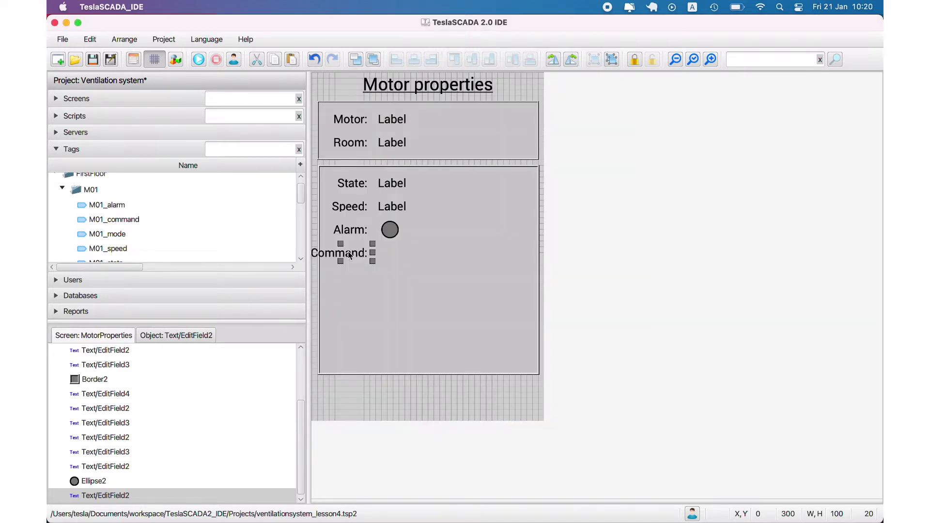
Step: Move the "Command:" label inside the lower border at X 24, Y 300, and shift the border down to Y 170
left_click_drag(350, 255, 367, 250)
left_click_drag(361, 289, 358, 298)
left_click(348, 390)
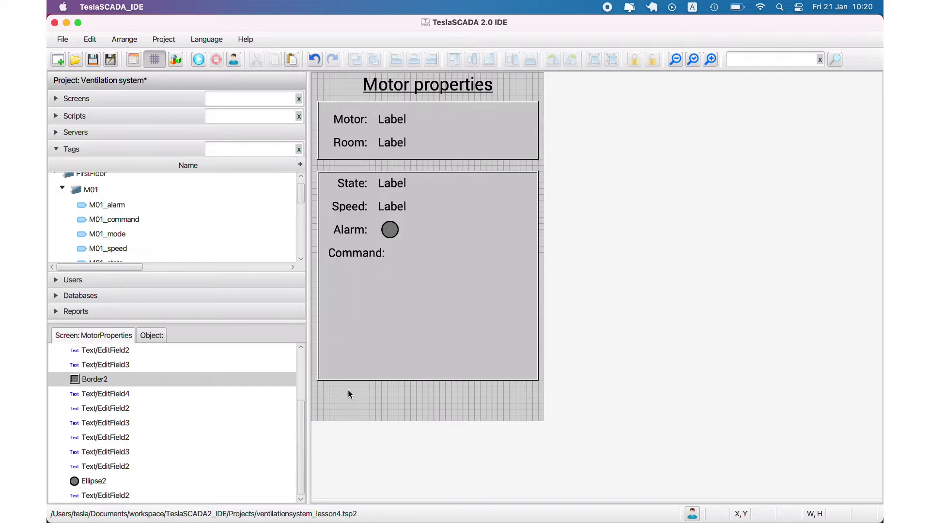
Step: Move the state value, speed value and alarm ellipse together to the right, starting at X 150
left_click(395, 207)
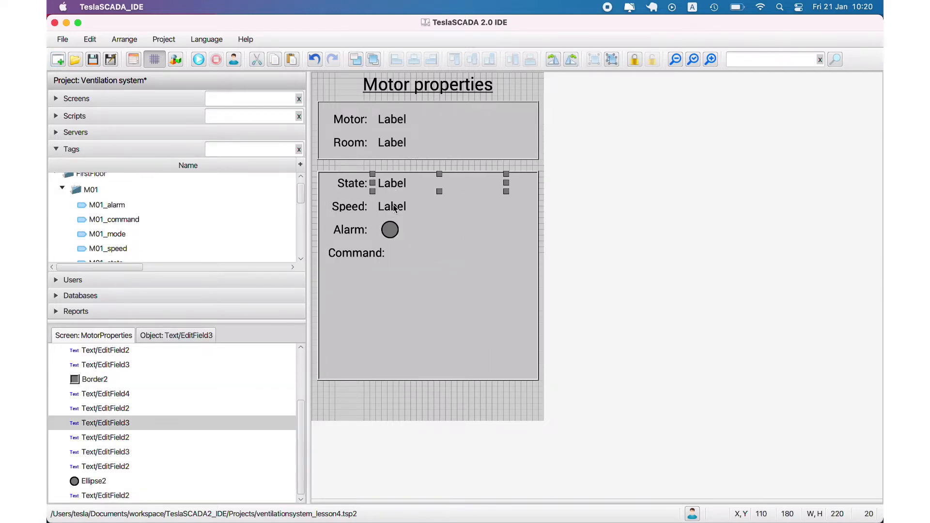
left_click(394, 210, "shift")
left_click(389, 229, "shift")
left_click_drag(389, 228, 413, 229)
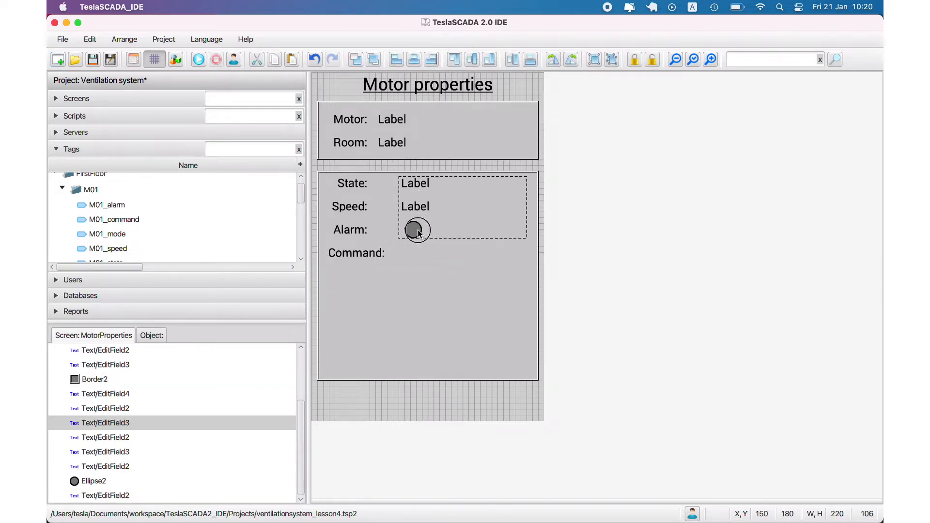
Step: Move the "State:", "Speed:" and "Alarm:" labels right so they end in line with "Command:"
left_click(353, 232)
left_click(354, 212, "shift")
left_click(360, 183, "shift")
left_click_drag(361, 183, 379, 183)
left_click(440, 271)
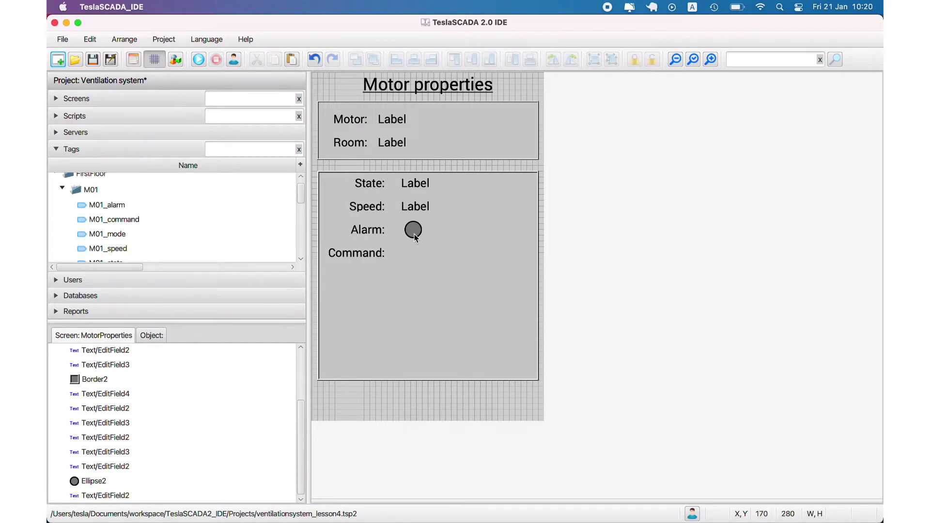
Step: Add a toggle button 70 wide and 30 high beside "Command:" at X 150, Y 290
right_click(409, 253)
left_click(426, 323)
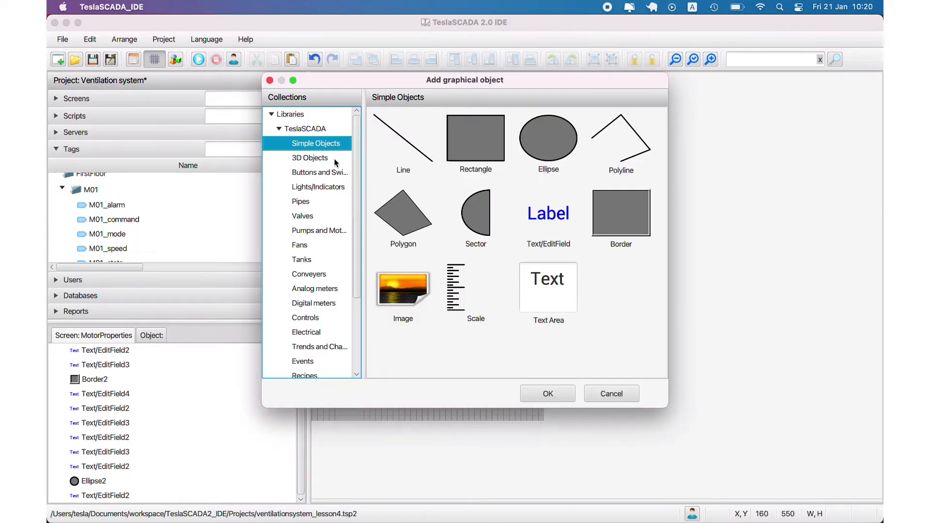
left_click(320, 173)
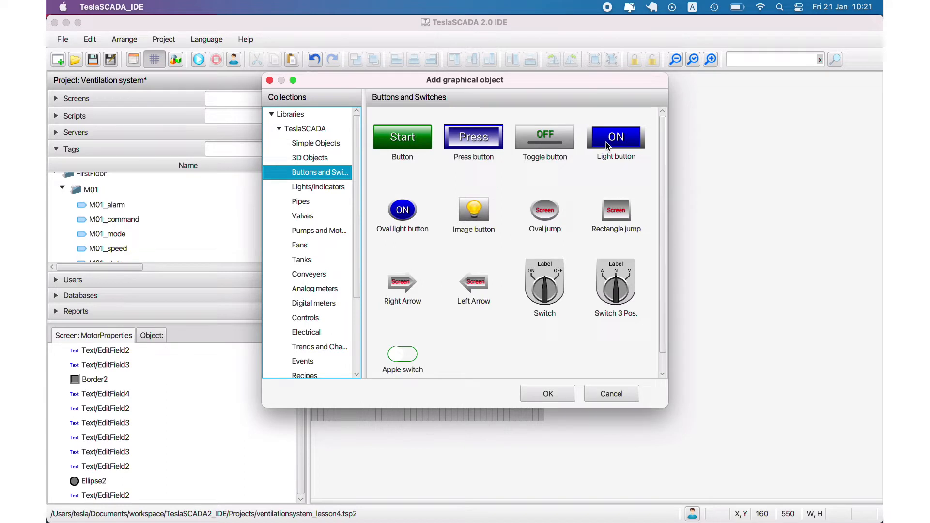
double_click(545, 139)
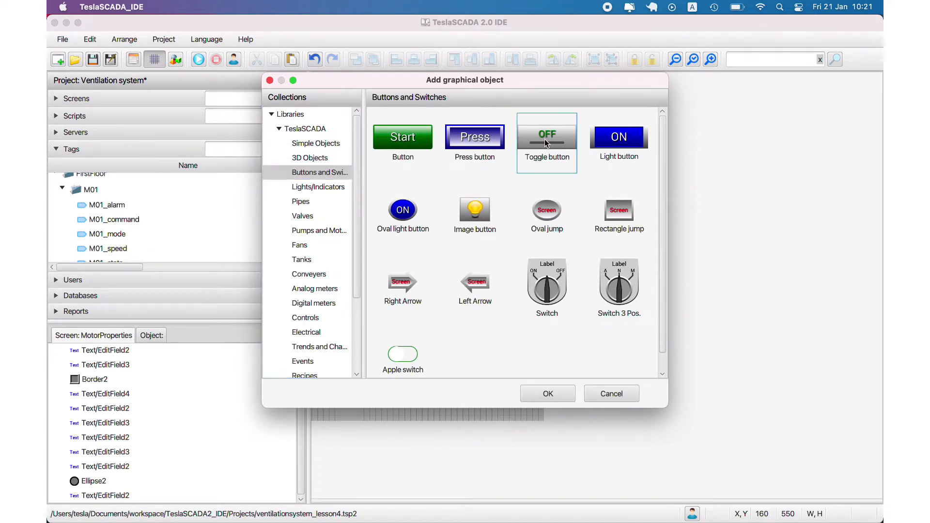
left_click_drag(434, 257, 432, 250)
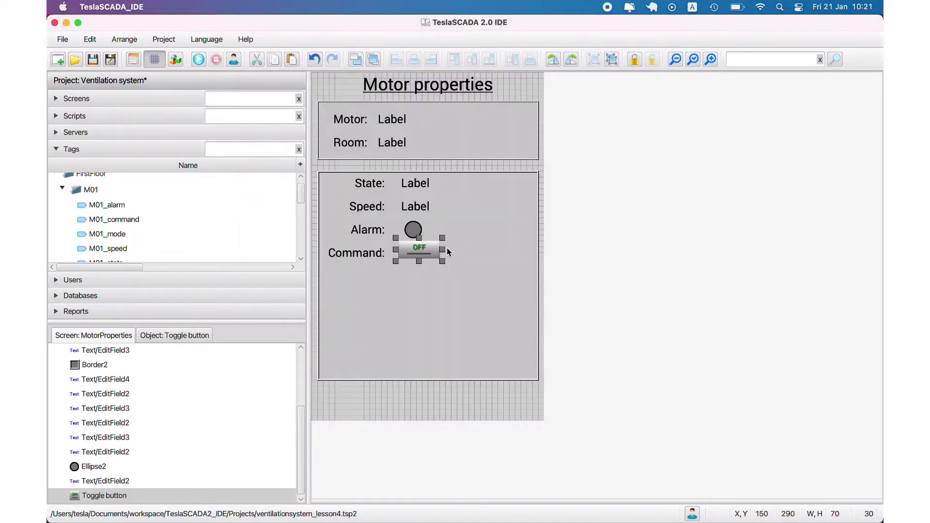
Step: Change the toggle button's type to 2D
double_click(417, 248)
left_click(385, 103)
left_click(350, 103)
left_click(528, 240)
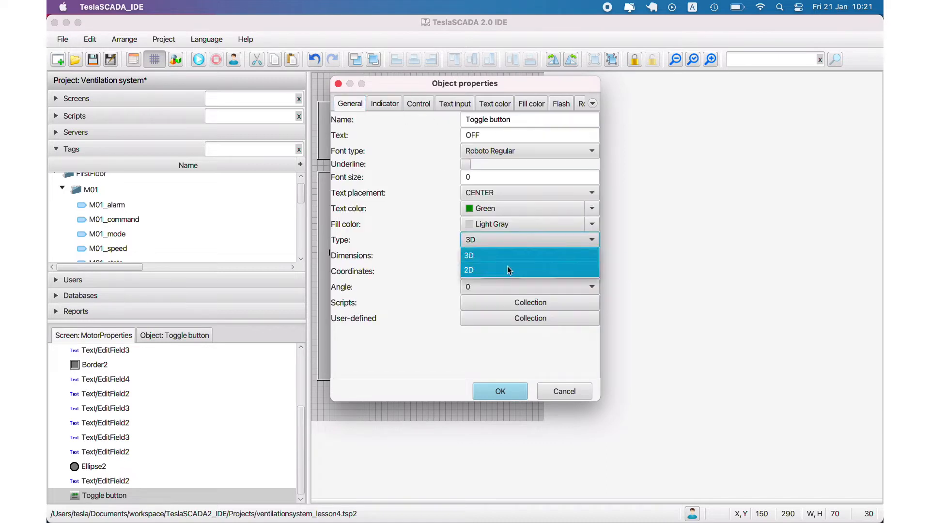
left_click(509, 270)
left_click(384, 103)
key("Return")
Step: Turn off the grid and shift the toggle button to X 149, Y 295 to line up with "Command:"
left_click(429, 257)
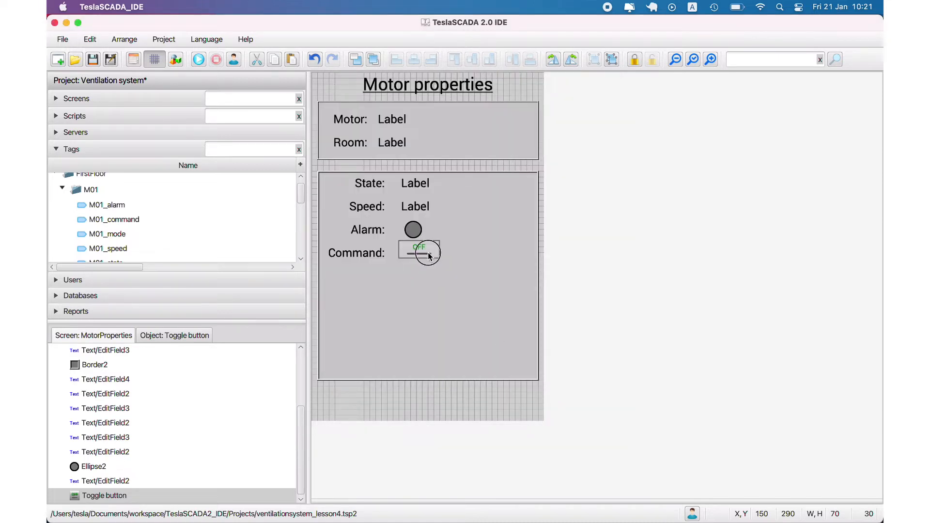
left_click(162, 62)
left_click(458, 287)
left_click(447, 410)
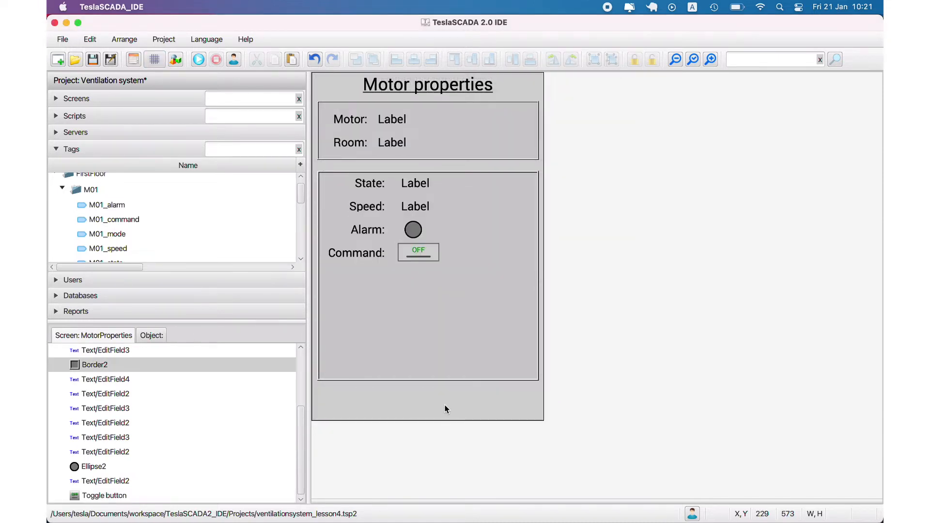
left_click(422, 256)
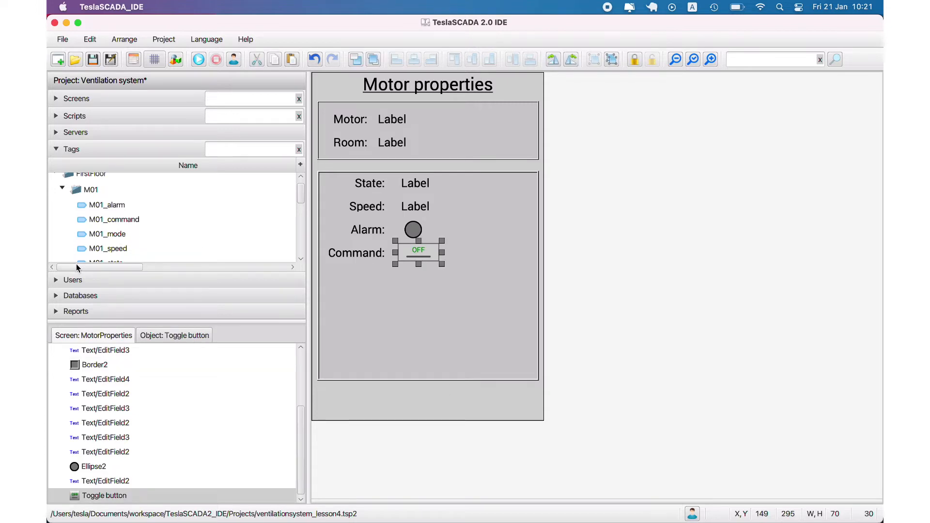
Step: Create a Boolean tag called "command" in the MotorPopupTags group
left_click(62, 188)
scroll(63, 190, "down", 5)
right_click(86, 185)
left_click(115, 204)
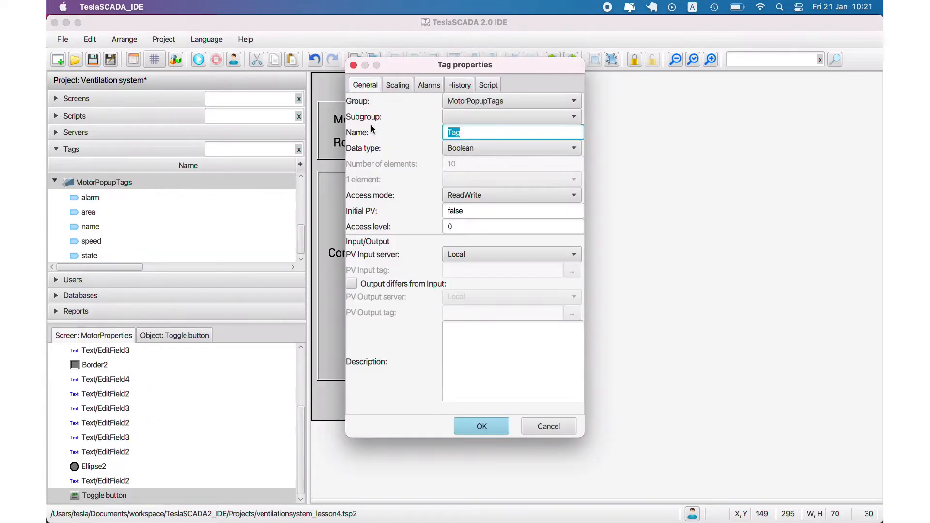
type("command")
left_click(469, 424)
Step: Enable the toggle button's Indicator property and bind it to MotorPopupTags' command tag
double_click(431, 256)
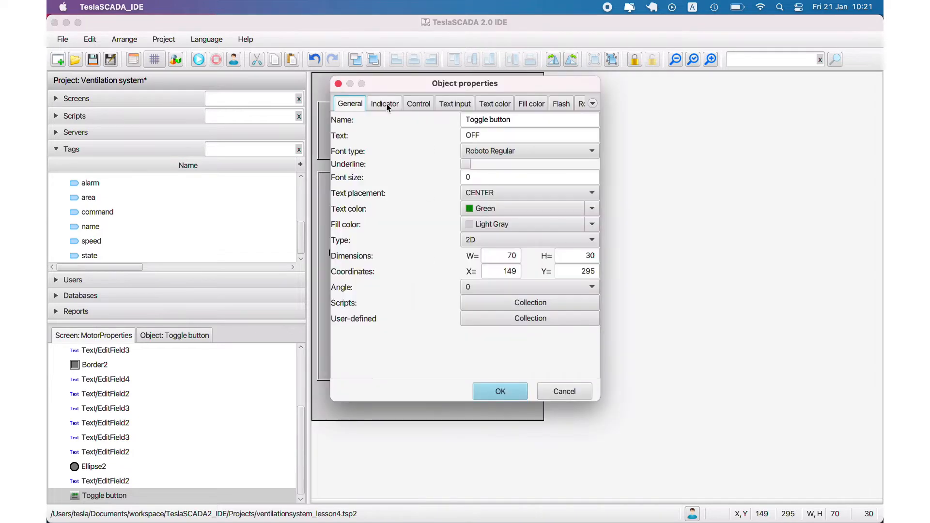
left_click(387, 104)
left_click(337, 118)
left_click(473, 132)
left_click(577, 131)
left_click(380, 179)
left_click(426, 222)
left_click(460, 344)
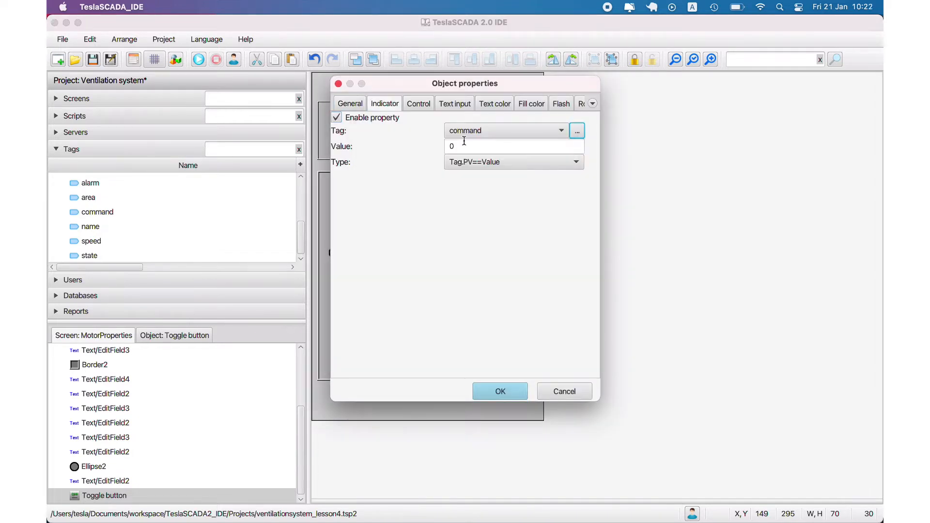
double_click(434, 142)
Step: Enable the toggle button's Text input property and bind it to the command tag
left_click(454, 104)
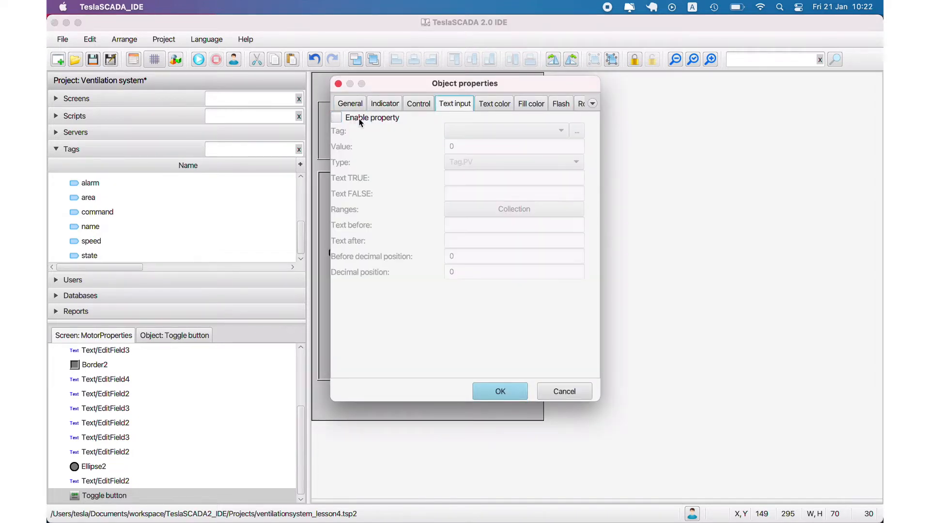
left_click(336, 117)
left_click(577, 131)
left_click(381, 179)
left_click(426, 223)
left_click(460, 344)
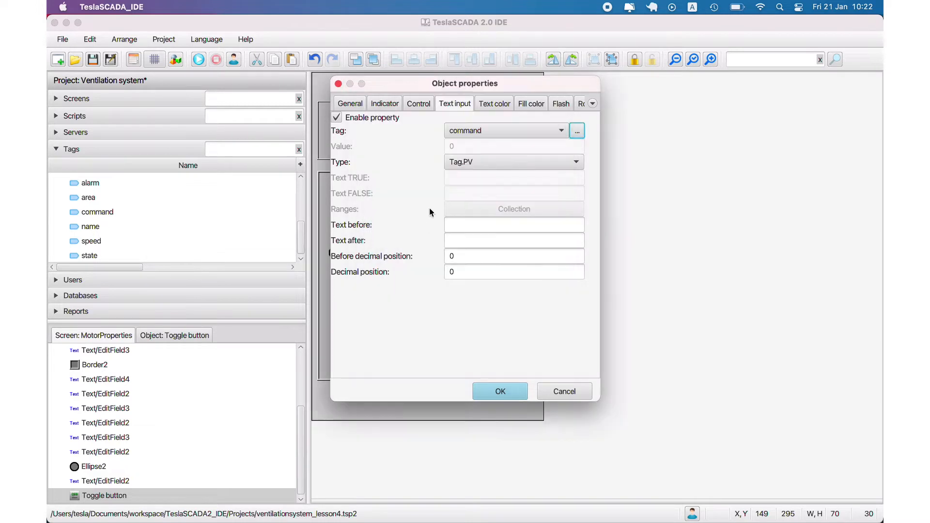
Step: Set the button's text input type to Tag.PV==Value with value 1 and TRUE text "ON", and apply the properties
left_click(485, 161)
left_click(482, 190)
left_click_drag(458, 146, 431, 142)
type("1")
left_click(458, 176)
type("ON")
left_click(487, 196)
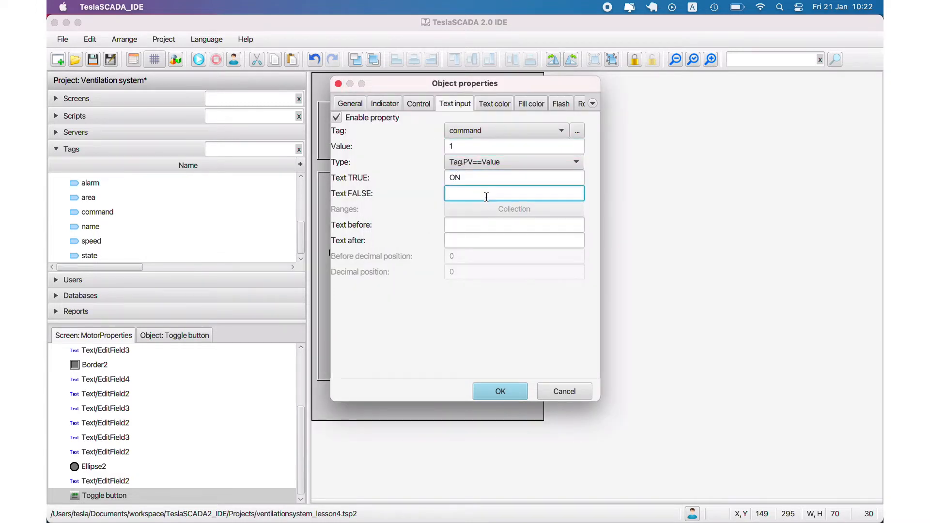
key("Return")
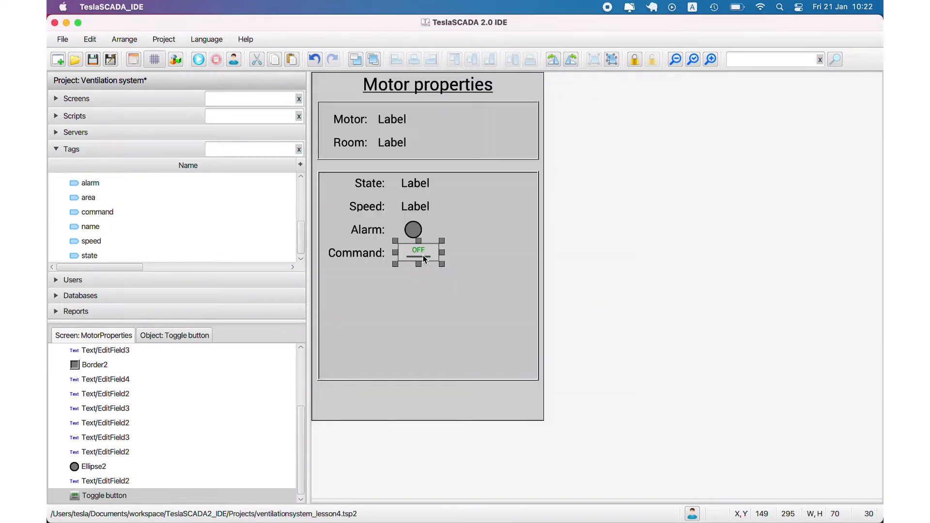
left_click(356, 253)
left_click(420, 315)
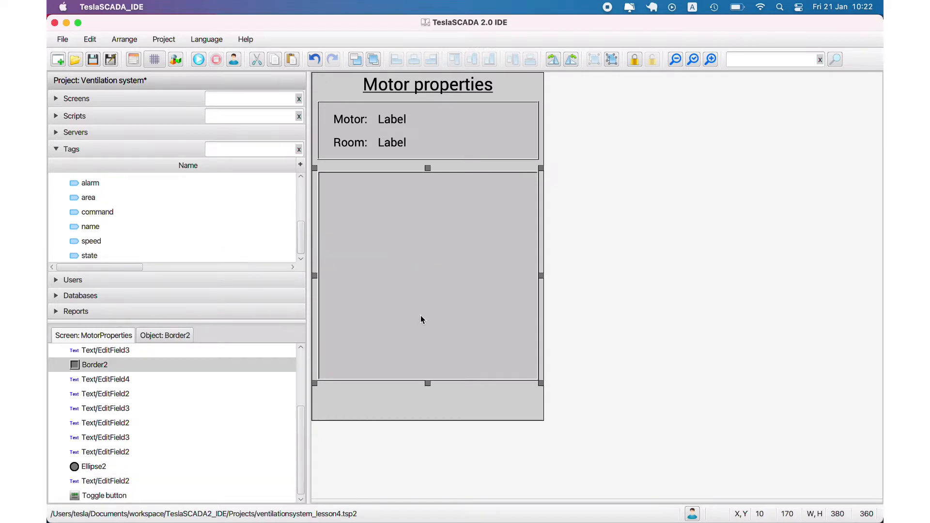
left_click(435, 404)
Step: Duplicate the "Command:" label, turn the grid back on and place the copy directly below the original
right_click(367, 254)
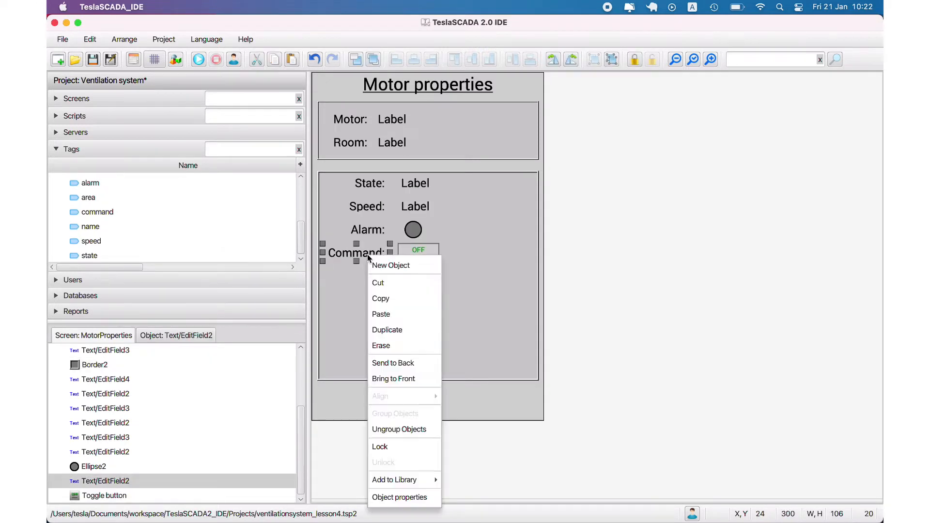
left_click(382, 330)
mouse_move(365, 264)
left_mouse_down()
mouse_move(363, 280)
mouse_move(370, 269)
left_mouse_up()
left_click(155, 59)
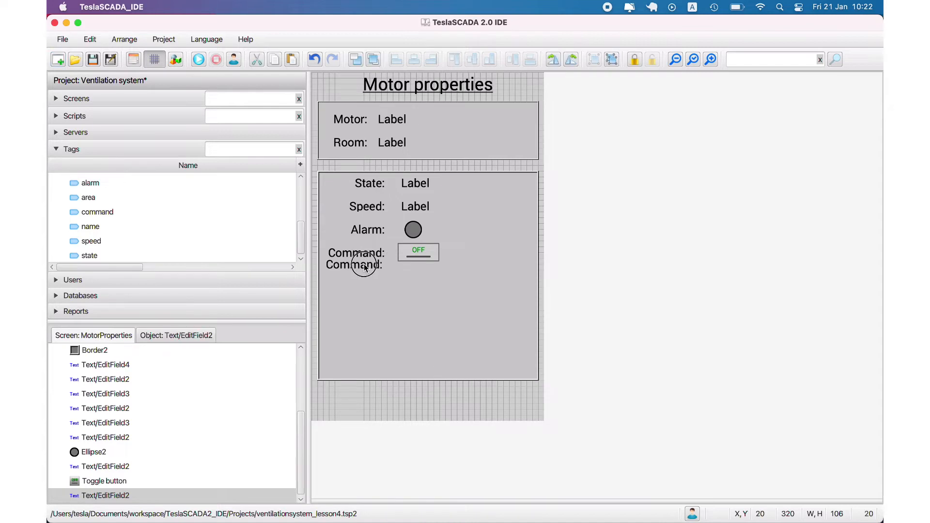
double_click(364, 265)
left_click(499, 412)
left_click(358, 247)
left_click(370, 402)
left_click(373, 287)
left_click(371, 402)
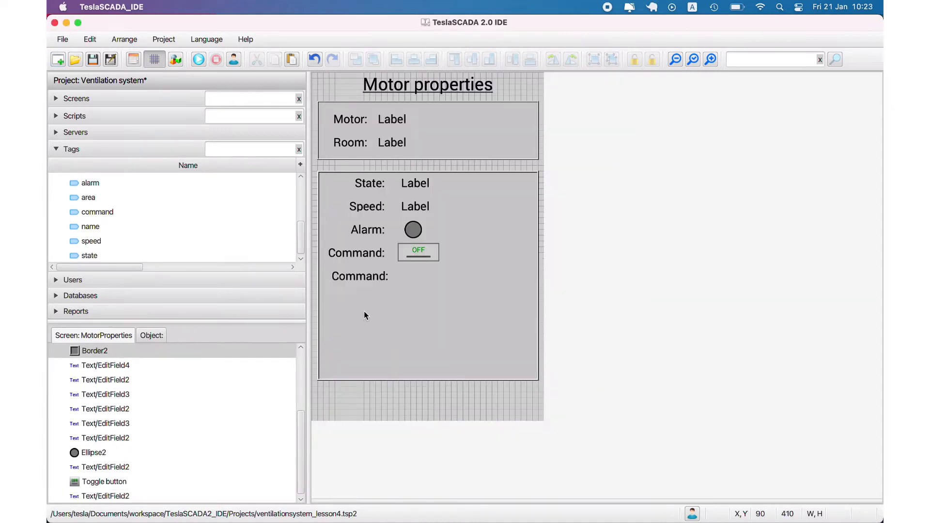
Step: Align the right edges of the "State:", "Speed:", "Alarm:" and both "Command:" captions
left_click(362, 276)
left_click(362, 255, "shift")
left_click(368, 231, "shift")
left_click(370, 208, "shift")
left_click(374, 188, "shift")
left_click(432, 60)
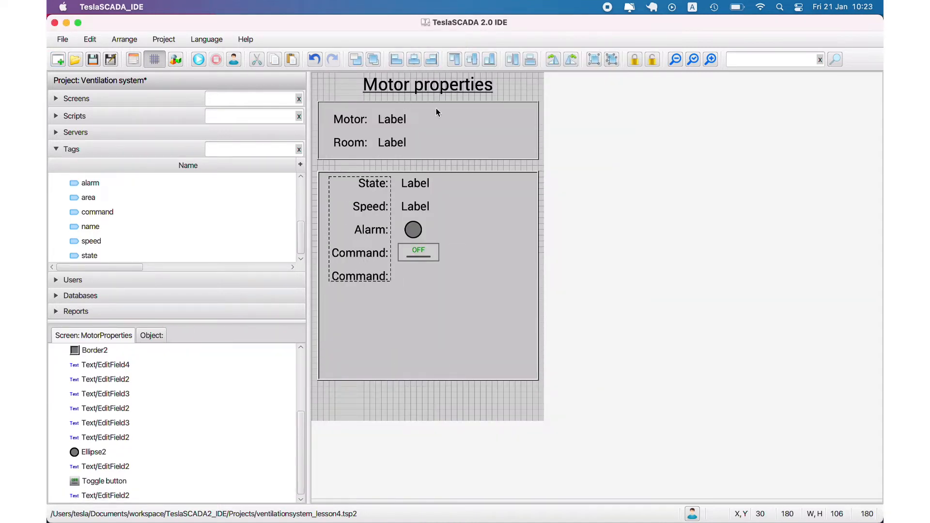
Step: Change the text of the lowest "Command:" caption to "Mode:"
left_click(374, 280)
scroll(79, 237, "up", 3)
double_click(361, 276)
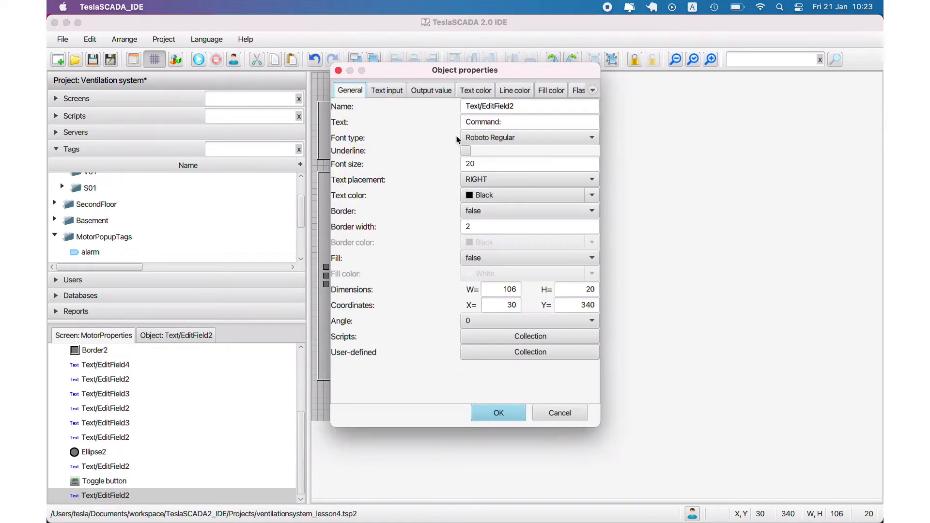
left_click_drag(501, 123, 401, 122)
type("Mode:")
left_click(500, 411)
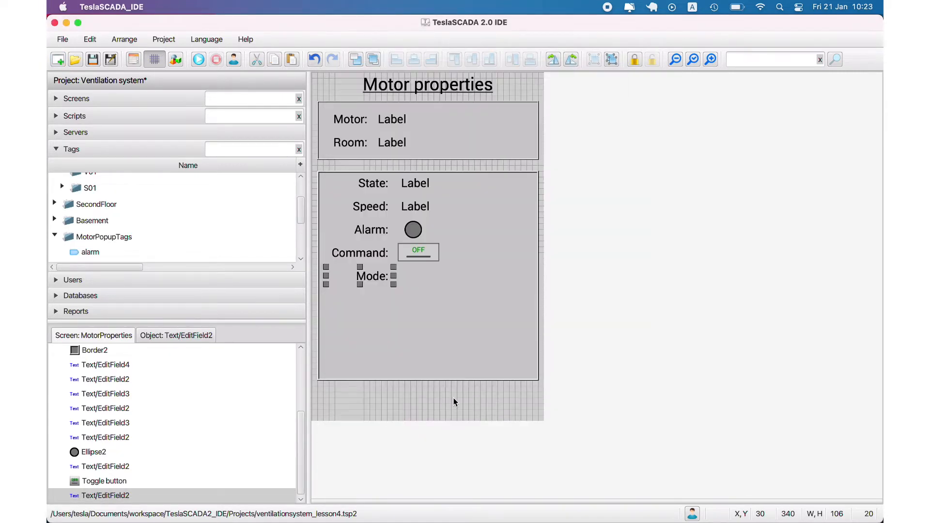
Step: Add a Menu box from the Controls library and place it beside the "Mode:" caption
double_click(431, 322)
left_click(305, 317)
scroll(418, 331, "down", 2)
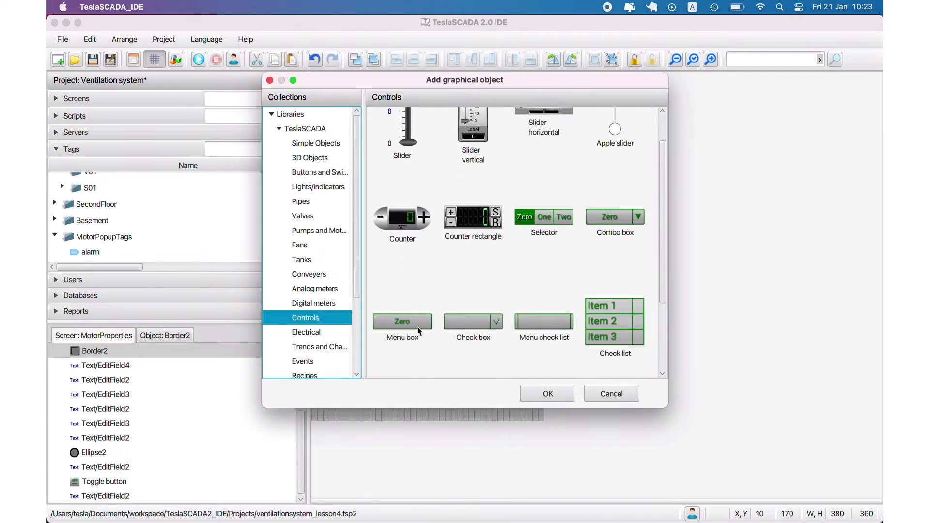
double_click(408, 324)
left_click(403, 266)
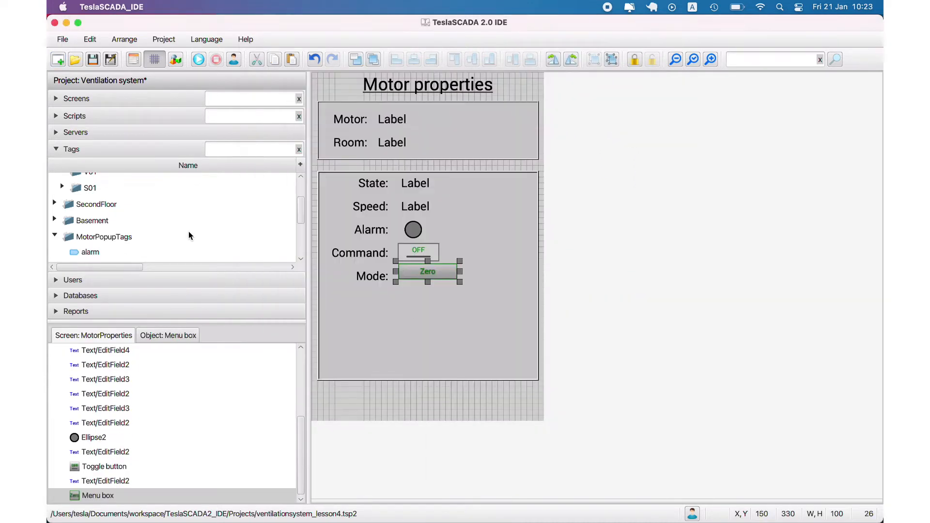
Step: Create a new tag named "mode" in the MotorPopupTags group
scroll(188, 232, "down", 3)
scroll(188, 236, "up", 1)
right_click(80, 188)
left_click(104, 216)
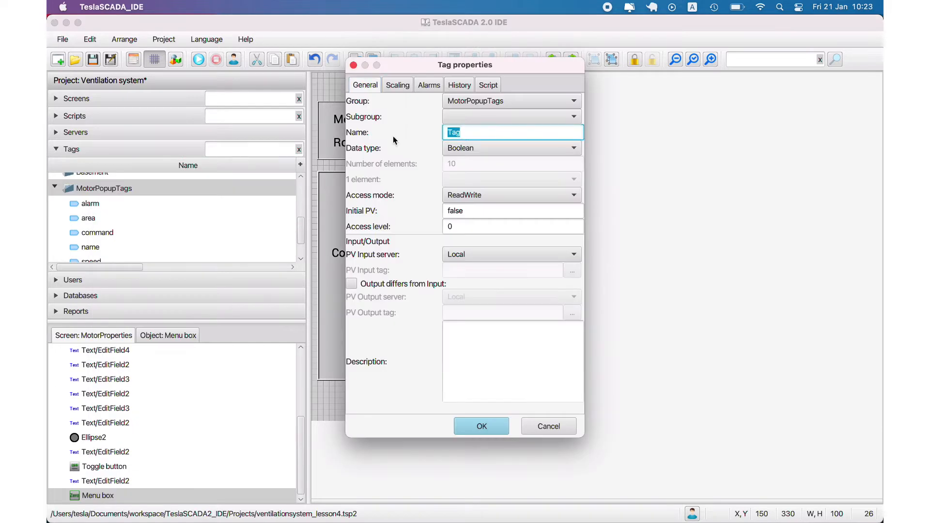
type("mode")
key("Return")
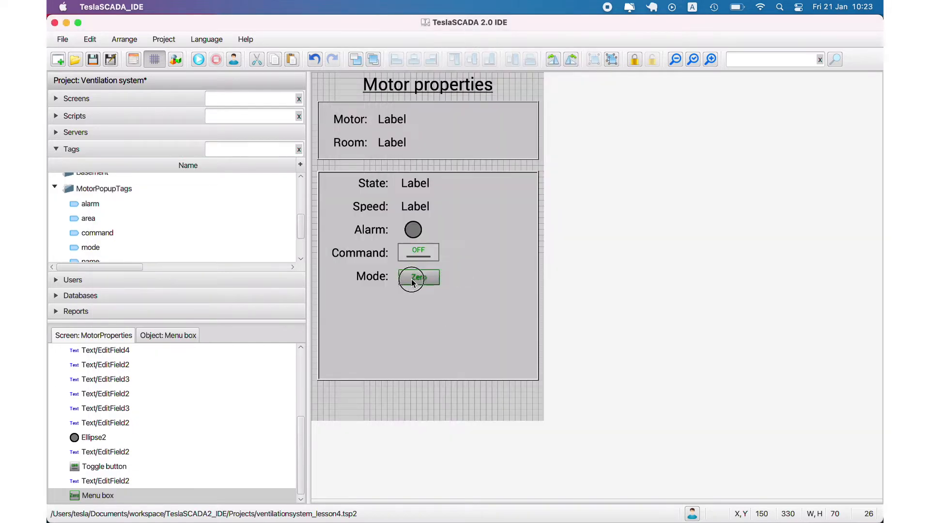
Step: Enable the menu box's Selector property and bind it to MotorPopupTags' mode tag
double_click(413, 277)
left_click(381, 109)
left_click(336, 124)
left_click(564, 141)
left_click(382, 178)
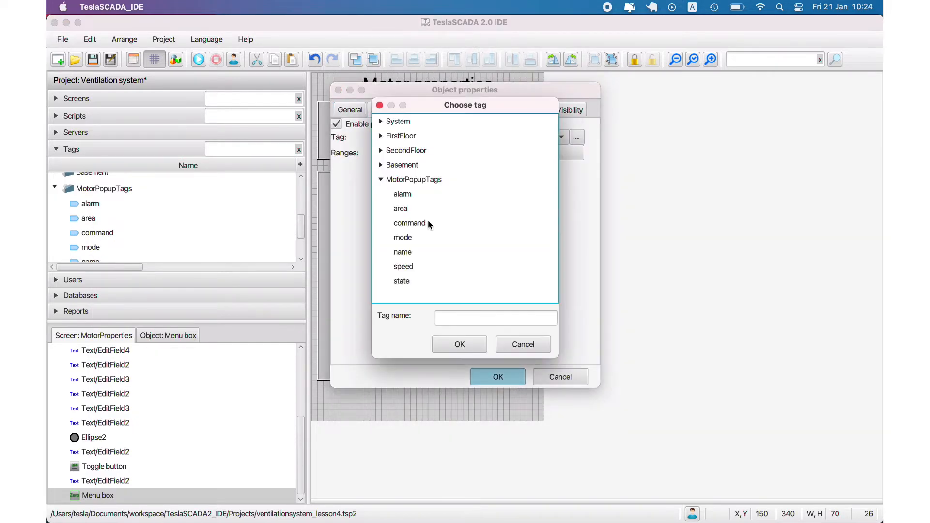
left_click(407, 237)
left_click(460, 344)
Step: Edit the menu box's selector ranges, giving value 0.0 the text "Man" and replacing the text of value 1.0, and apply the properties
left_click(499, 155)
double_click(542, 165)
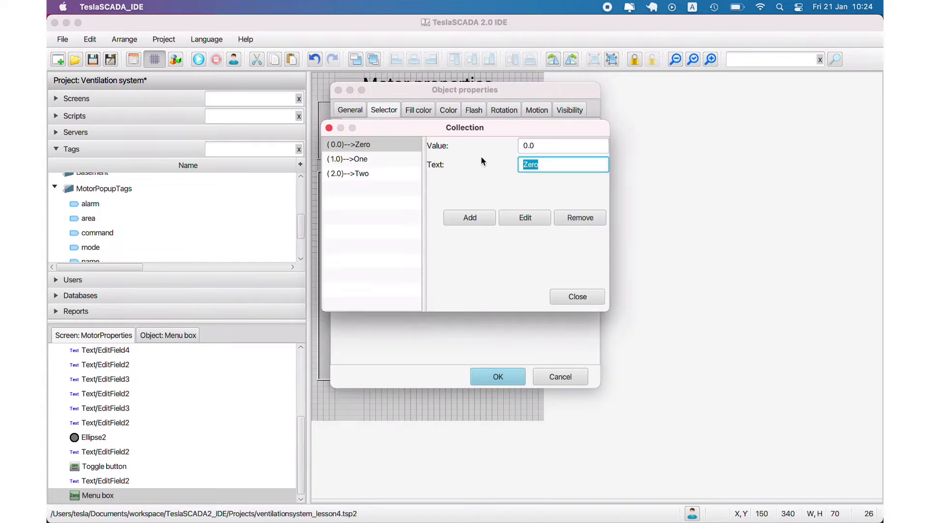
type("Man")
left_click(526, 217)
left_click_drag(544, 165, 495, 159)
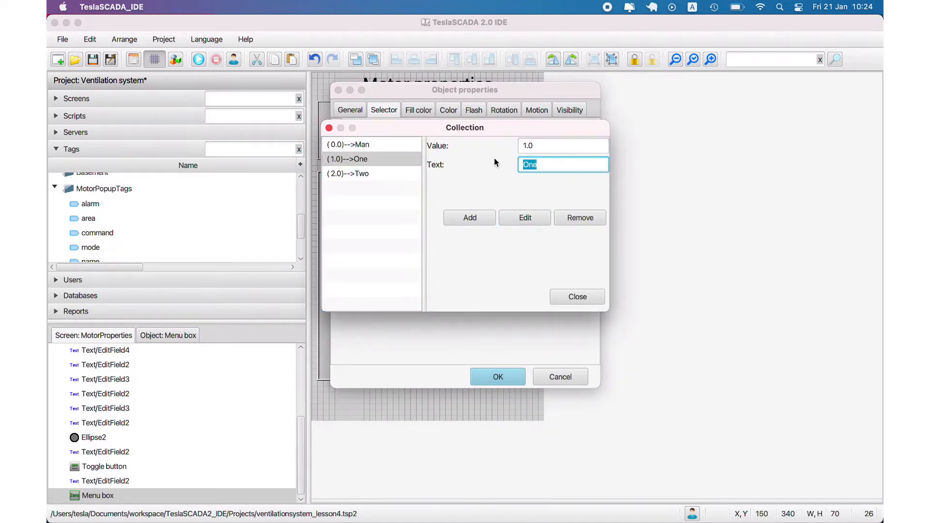
left_click(525, 217)
left_click(578, 296)
left_click(498, 377)
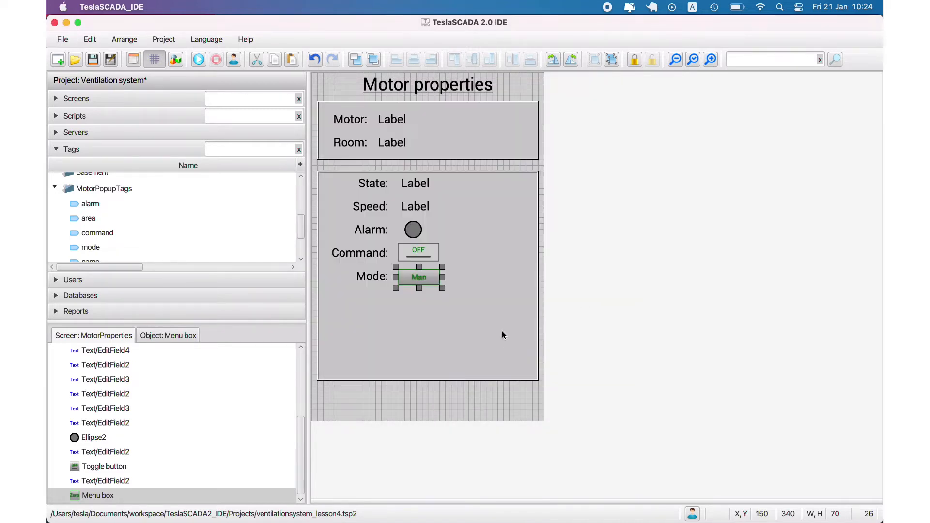
Step: Align the left edges of the State and Speed labels, alarm ellipse, command toggle button and mode menu box
left_click(439, 380)
left_click(413, 275)
left_click_drag(429, 282, 449, 272)
left_click(425, 279)
left_click(421, 254, "shift")
left_click(414, 230, "shift")
left_click(417, 207, "shift")
left_click(419, 185, "shift")
left_click(396, 59)
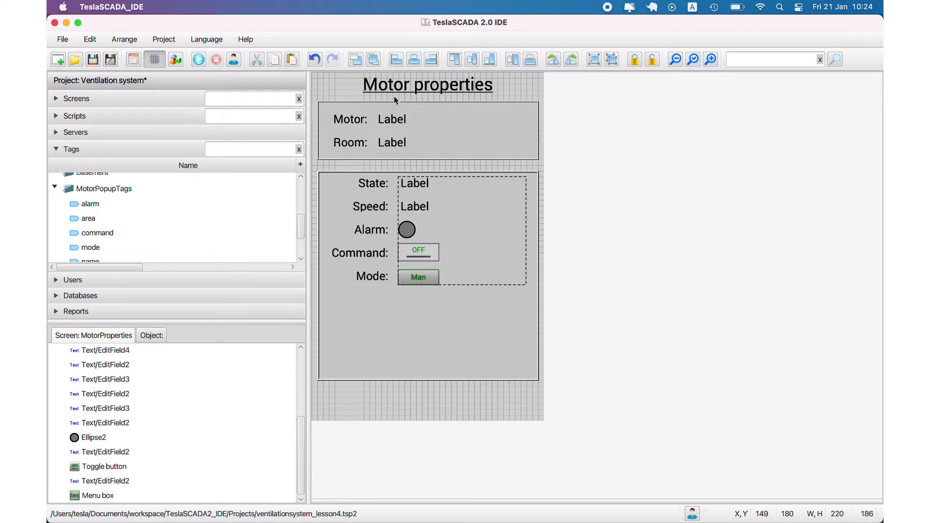
Step: Shorten the lower border so that it ends just below the Mode row
left_click(412, 277)
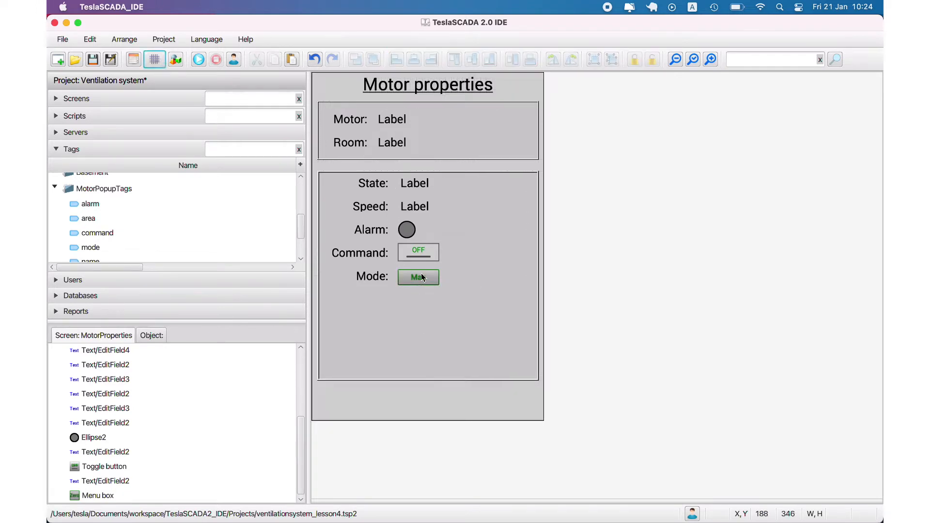
left_click(397, 413)
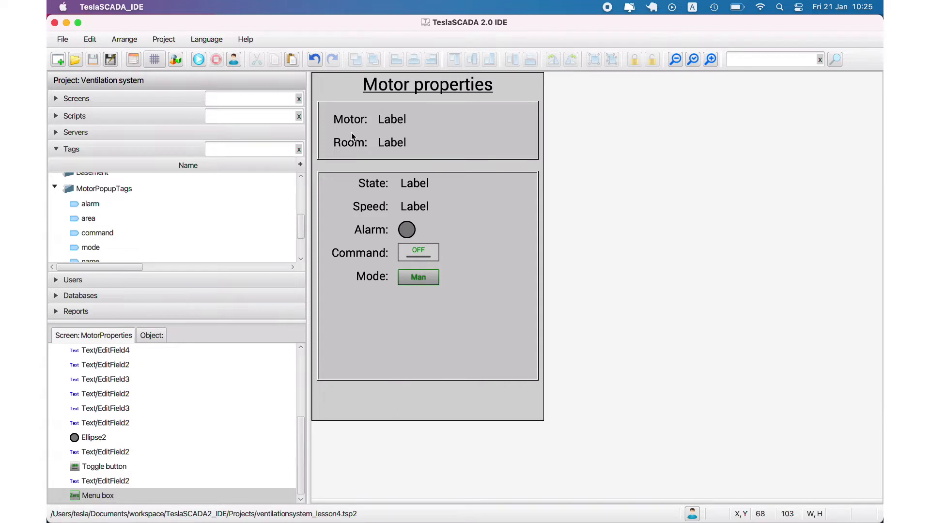
left_click(428, 380)
left_click_drag(427, 381, 429, 306)
left_click(432, 393)
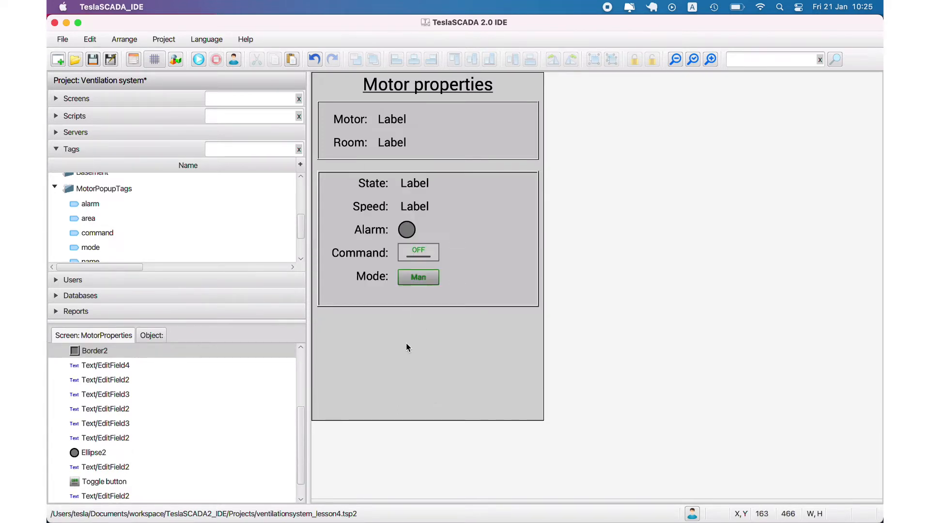
Step: Move the "Motor:" and "Room:" captions together into line with the captions of the lower block
left_click(358, 141)
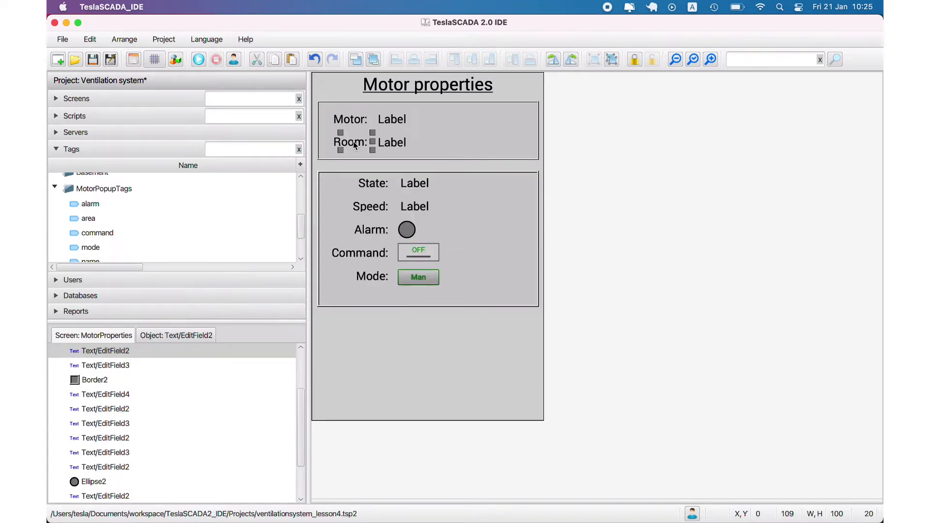
left_click(355, 124)
left_click(357, 141, "shift")
left_click_drag(358, 141, 424, 121)
Step: Move the motor and room value labels beside their captions and align their left edges
left_click(400, 143)
left_click(402, 120, "shift")
left_click(415, 143)
left_click(416, 125, "shift")
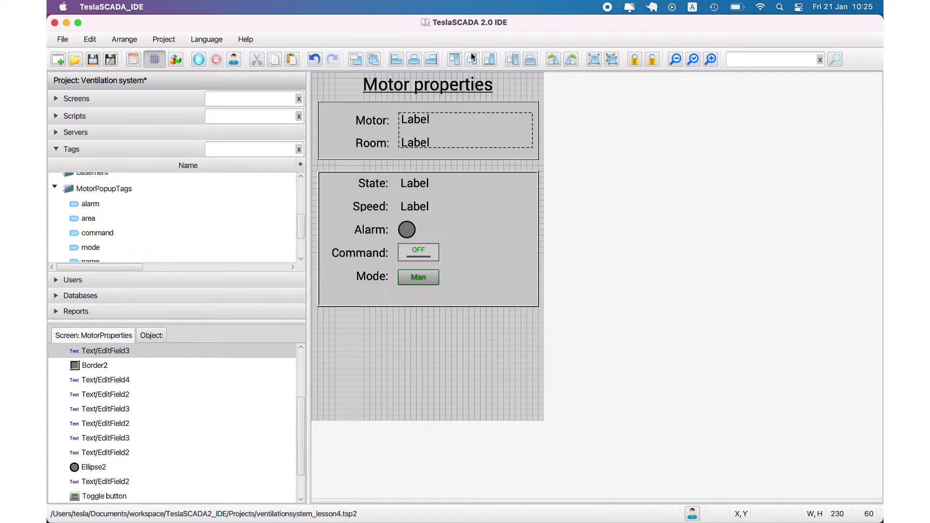
left_click(396, 62)
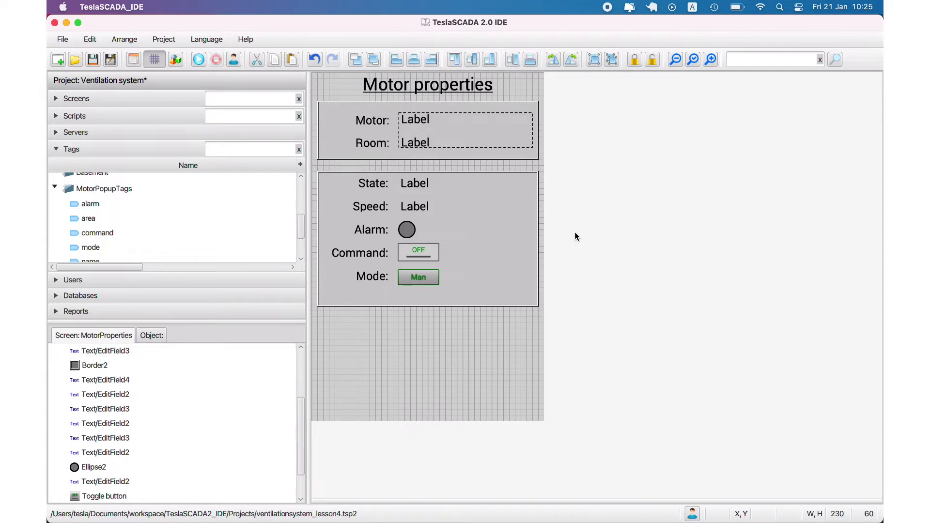
Step: Set the MotorProperties screen's height to 500
left_click(77, 99)
right_click(70, 160)
left_click(111, 237)
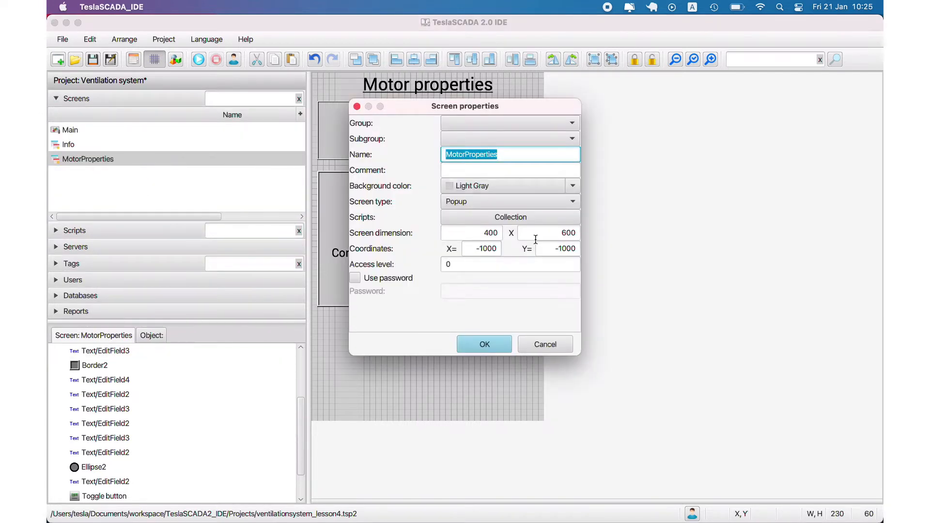
left_click(565, 232)
type("5")
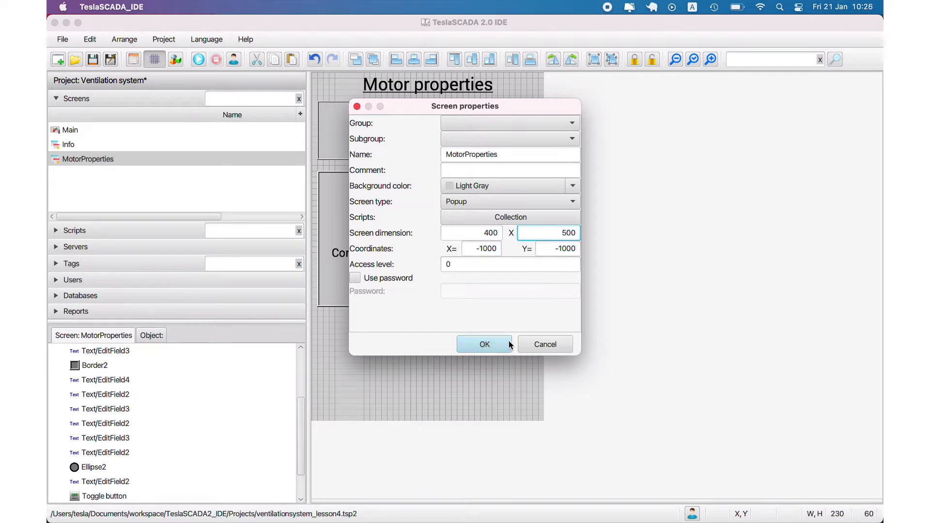
left_click(509, 342)
Step: Add a Button from the Buttons and Switches library below the lower border
right_click(481, 330)
left_click(500, 282)
left_click(319, 173)
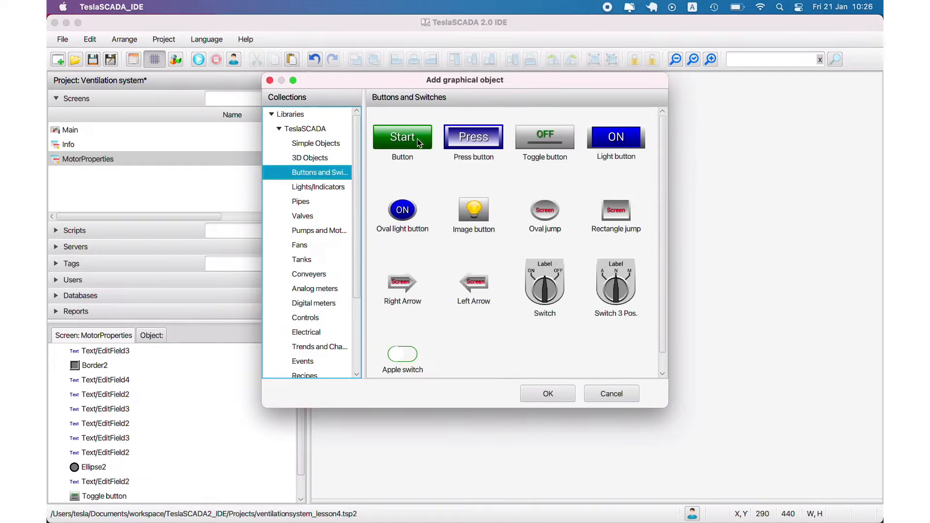
double_click(417, 139)
Step: Set the new button's type to 2D and its fill color to Gray
double_click(501, 338)
left_click(571, 237)
left_click(563, 267)
left_click(591, 222)
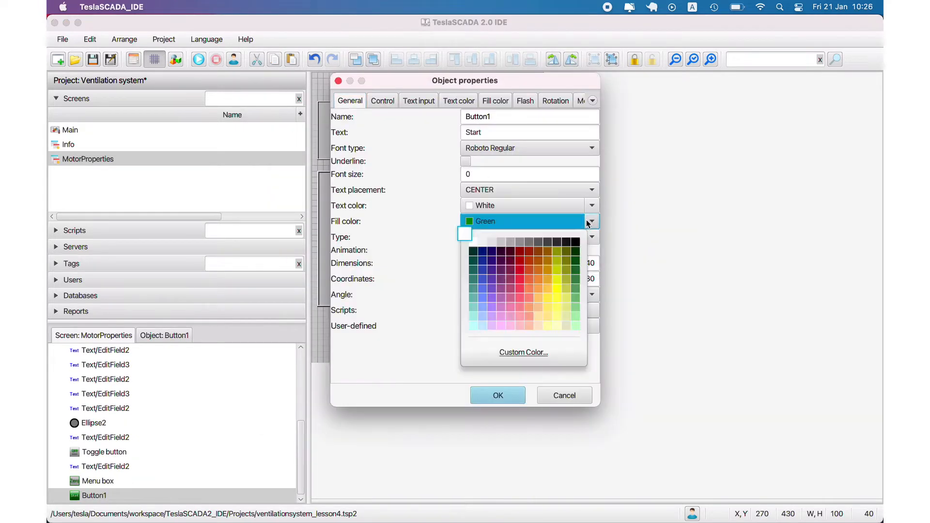
left_click(530, 243)
Step: Enable the button's Control property with the Close popup function and apply it
left_click(383, 101)
left_click(338, 115)
left_click(528, 143)
left_click(519, 276)
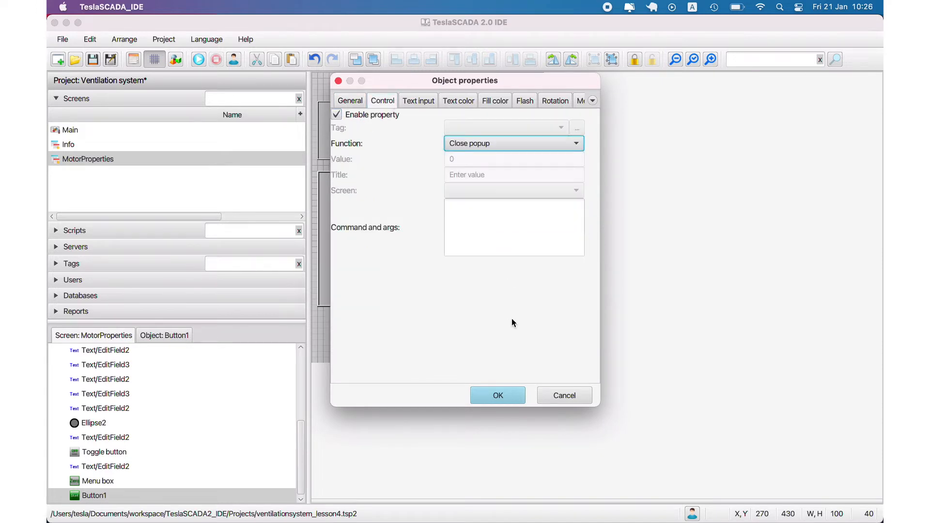
left_click(513, 396)
Step: Set the button's text to "Close" and save the project
double_click(502, 335)
left_click_drag(489, 133, 385, 115)
type("Close")
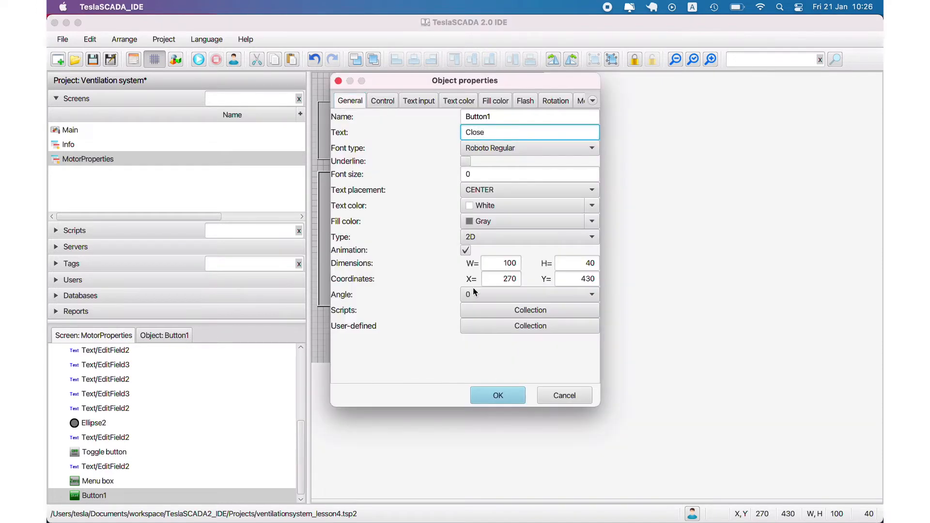
left_click(498, 396)
key("super+s")
Step: Run the project and write a new value to MotorPopupTags' state tag
left_click(56, 266)
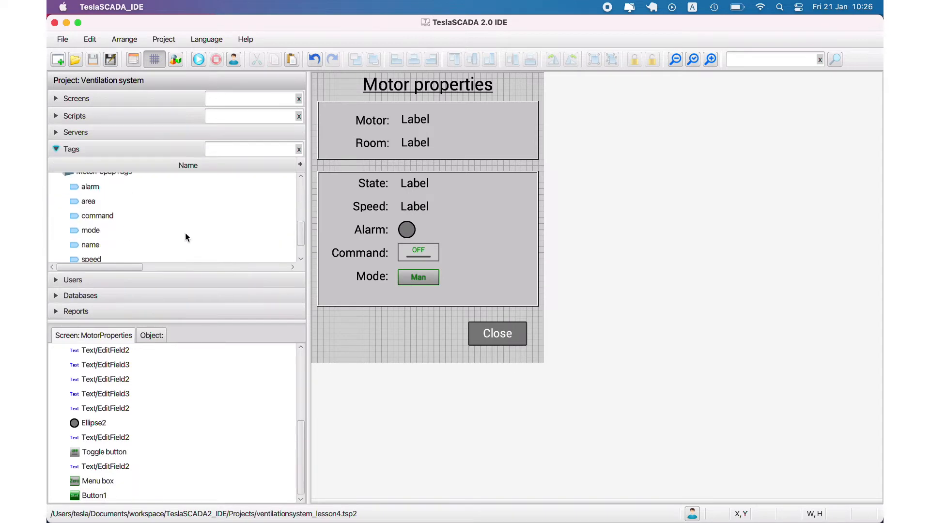
scroll(186, 233, "down", 1)
left_click(199, 58)
scroll(132, 229, "up", 3)
scroll(103, 242, "down", 5)
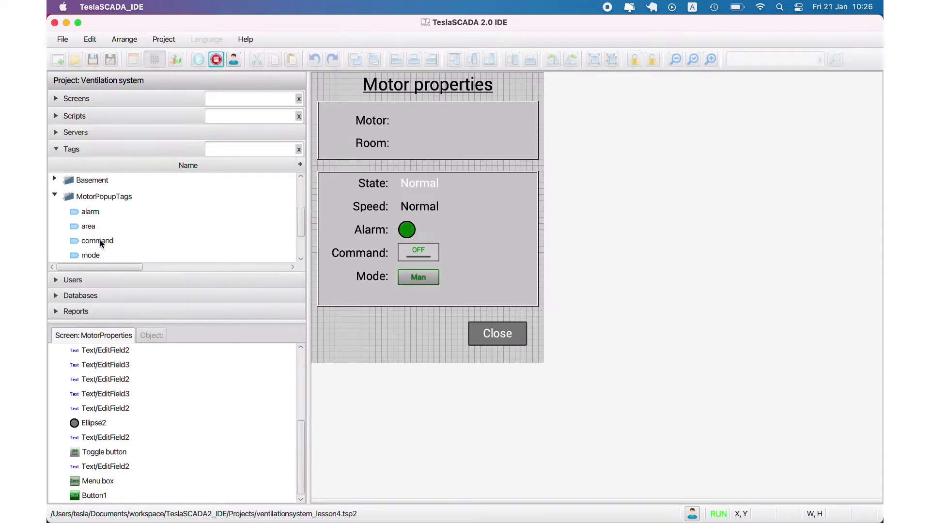
double_click(103, 254)
left_click(521, 219)
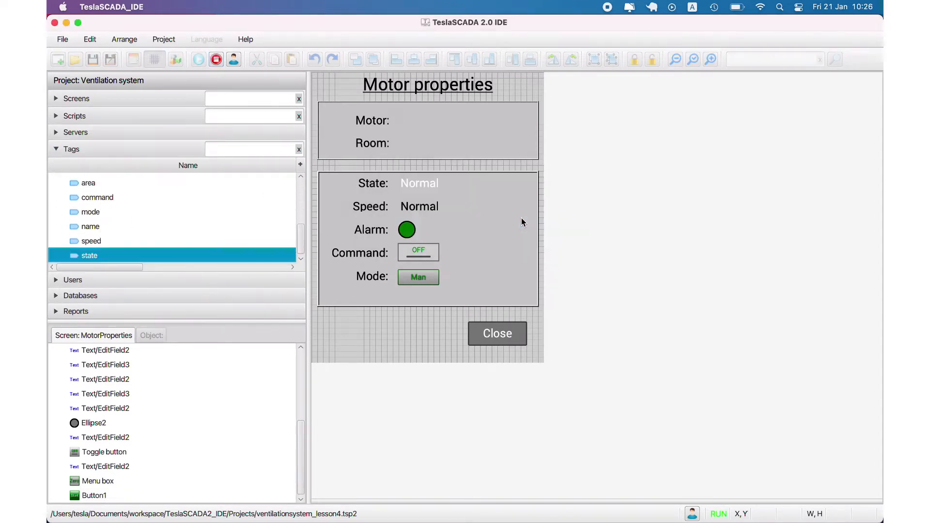
Step: Stop the project, enlarge the State value label to a height of 30 and reposition it at X 149, Y 175
left_click(216, 59)
left_click(412, 184)
left_click_drag(463, 192, 461, 198)
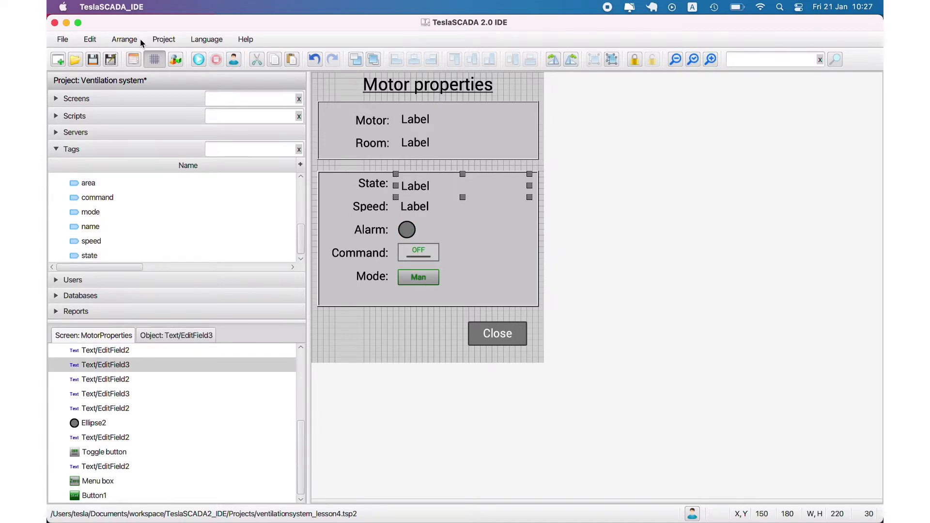
double_click(415, 189)
left_click(554, 416)
double_click(416, 183)
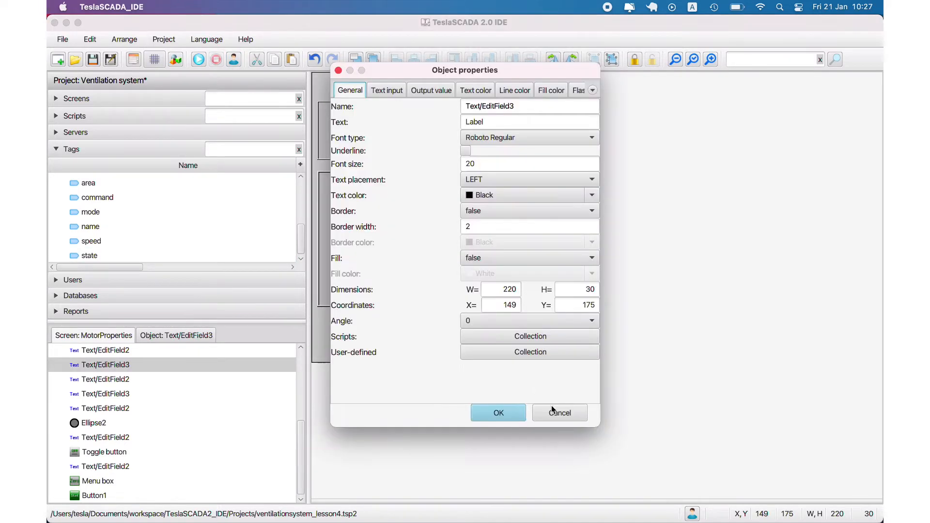
left_click(551, 407)
left_click(450, 243)
Step: Run the project to check how the State text is displayed, and stop it again
left_click(198, 60)
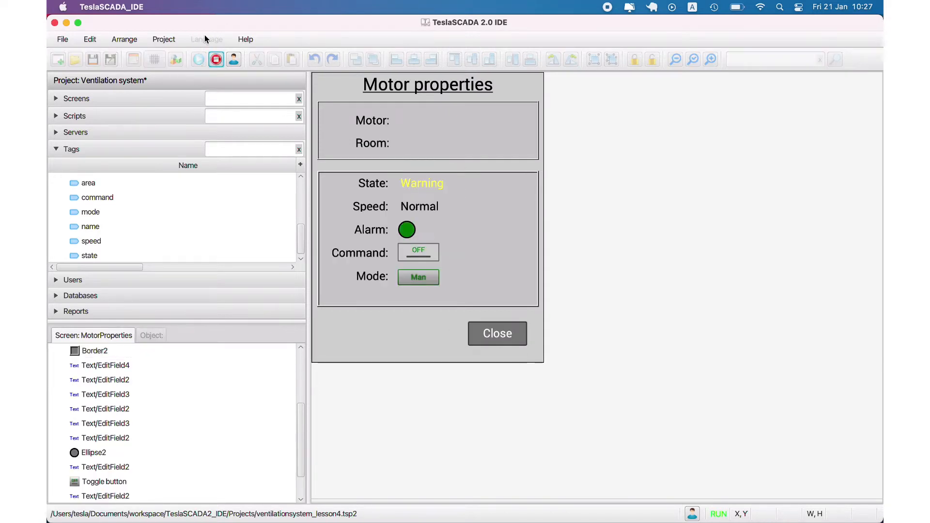
left_click(216, 59)
left_click(416, 183)
left_click(416, 207, "shift")
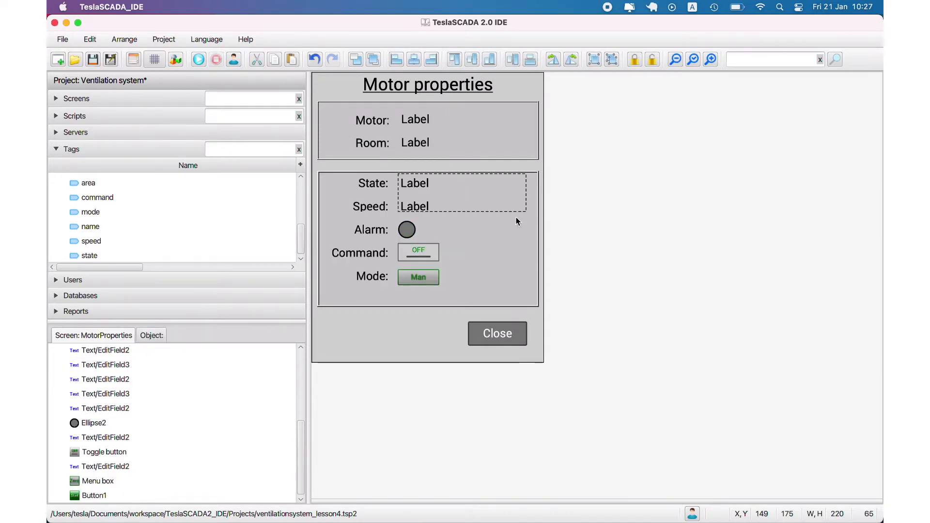
left_click(533, 268)
Step: Write the value 345 to the speed tag in the running project, and stop the run
double_click(106, 238)
type("30")
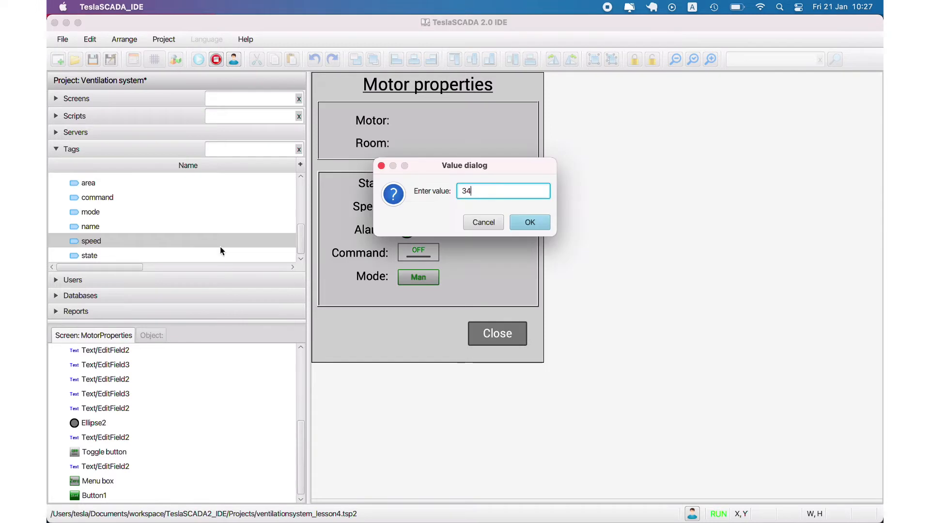
key("Return")
left_click(216, 60)
Step: Change the Speed label's text input type so it shows the tag's numeric value, and run the project
double_click(415, 206)
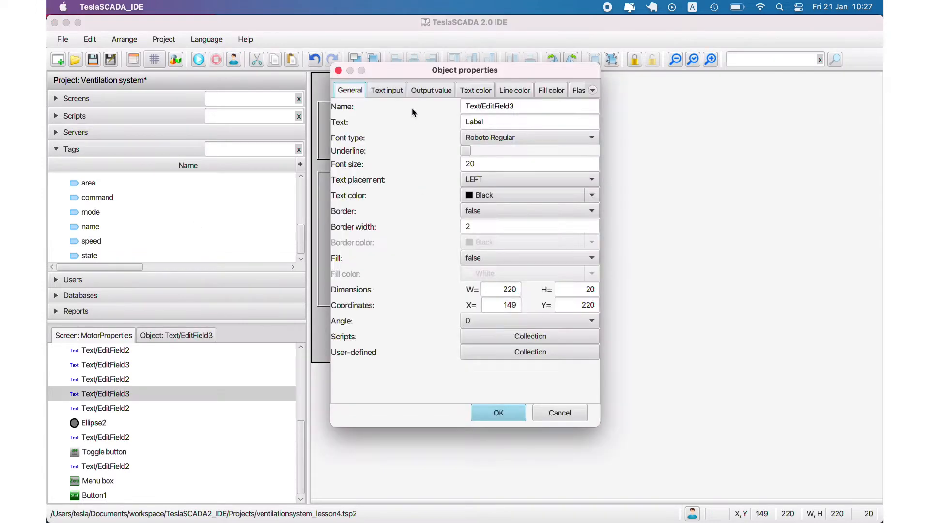
left_click(387, 90)
left_click(532, 145)
left_click(500, 165)
left_click(498, 413)
left_click(200, 59)
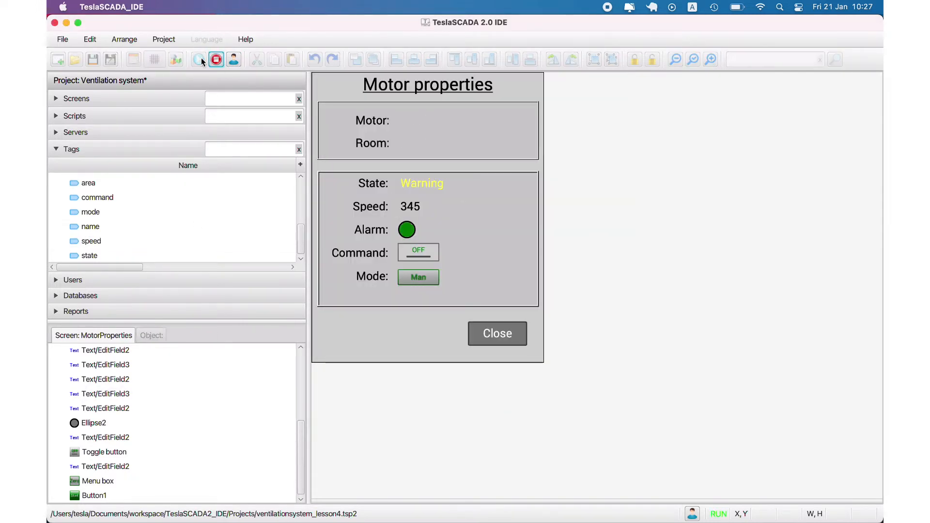
Step: Write the value true to the MotorPopupTags alarm tag in the running project and widen the tag list's value view
left_click(217, 61)
left_click(199, 59)
scroll(114, 223, "up", 3)
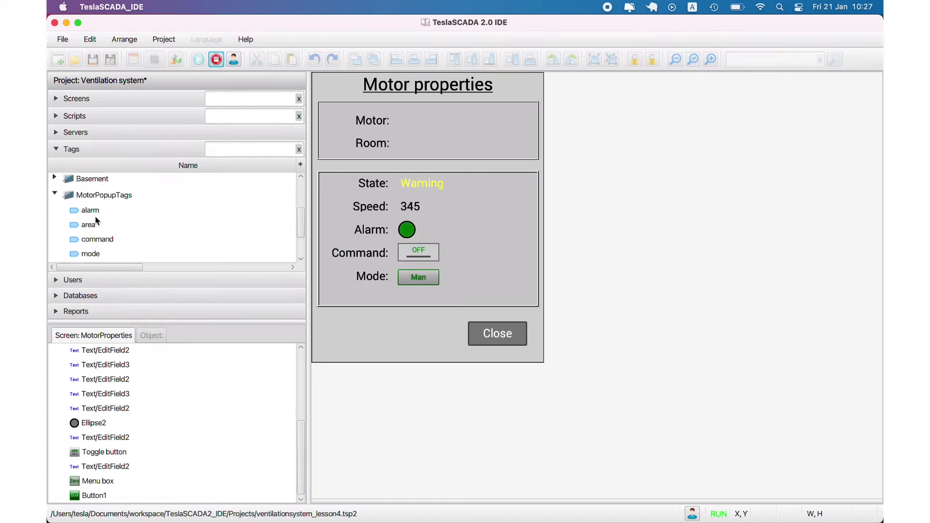
double_click(95, 211)
left_click(502, 192)
left_click(500, 221)
left_click(504, 225)
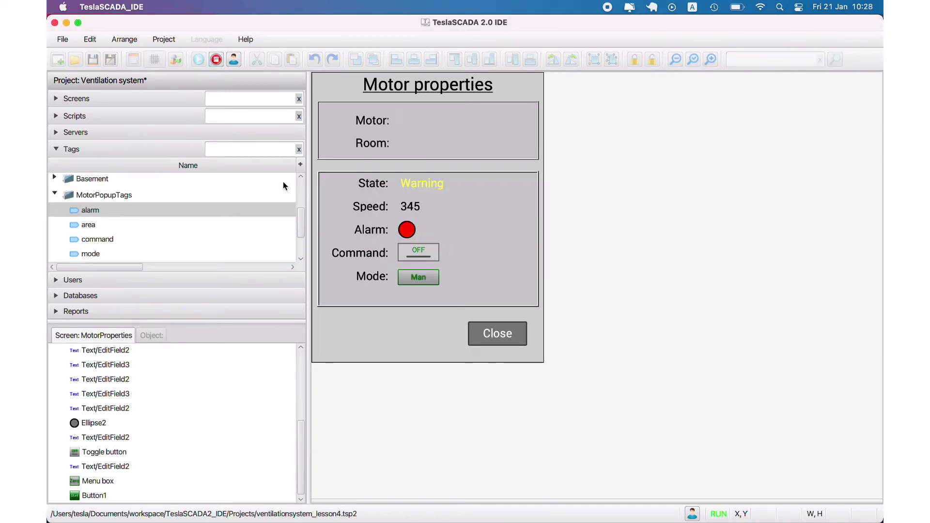
left_click(276, 224)
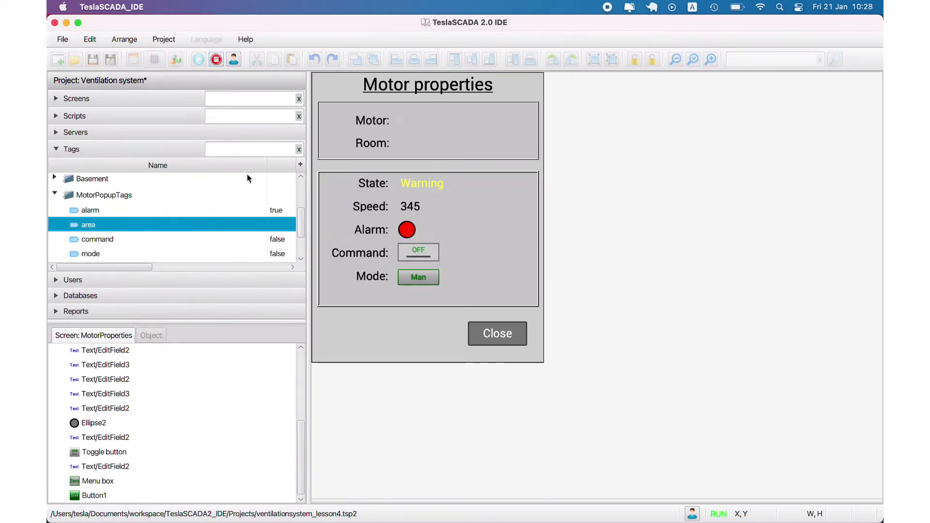
Step: Try the Command toggle, stop the run, and bind the toggle button's control to the MotorPopupTags command tag with the Toggle function
left_click(419, 254)
left_click(216, 59)
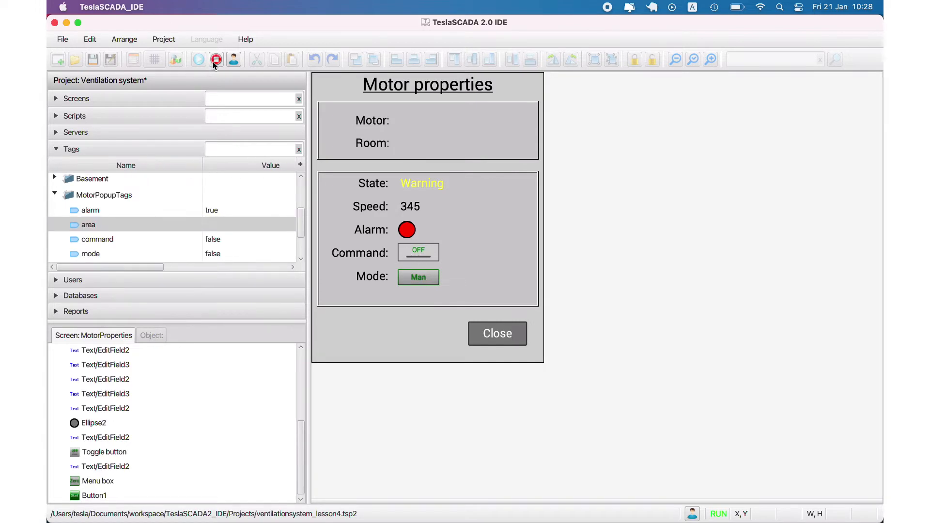
double_click(419, 253)
left_click(419, 103)
left_click(576, 130)
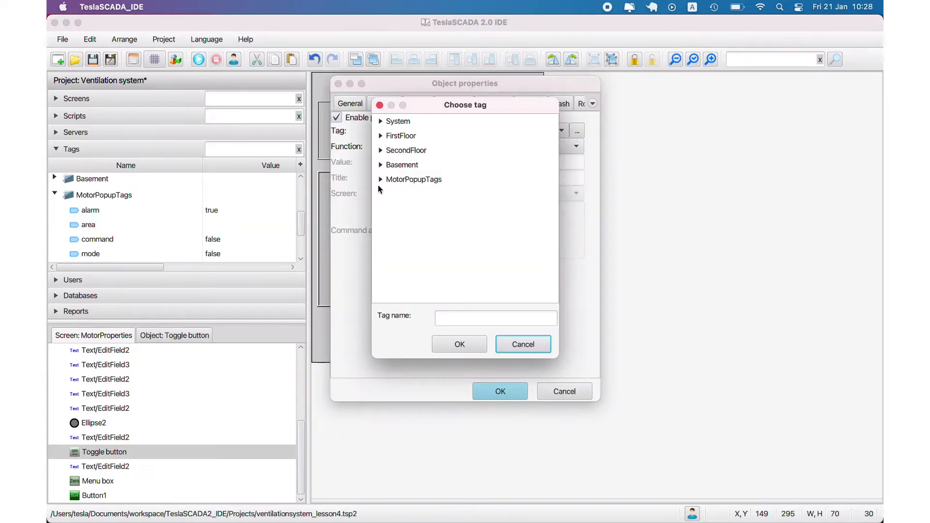
left_click(380, 183)
left_click(407, 222)
left_click(457, 343)
left_click(513, 146)
left_click(484, 146)
left_click(474, 230)
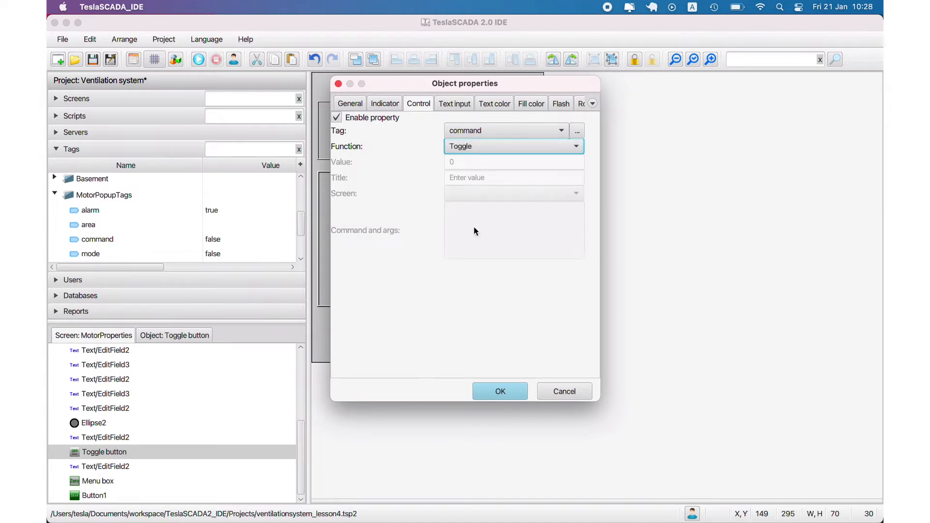
left_click(500, 391)
Step: Save and run the project, test the Command toggle and the Auto and Man modes, and stop the run
left_click(91, 61)
left_click(196, 61)
left_click(422, 254)
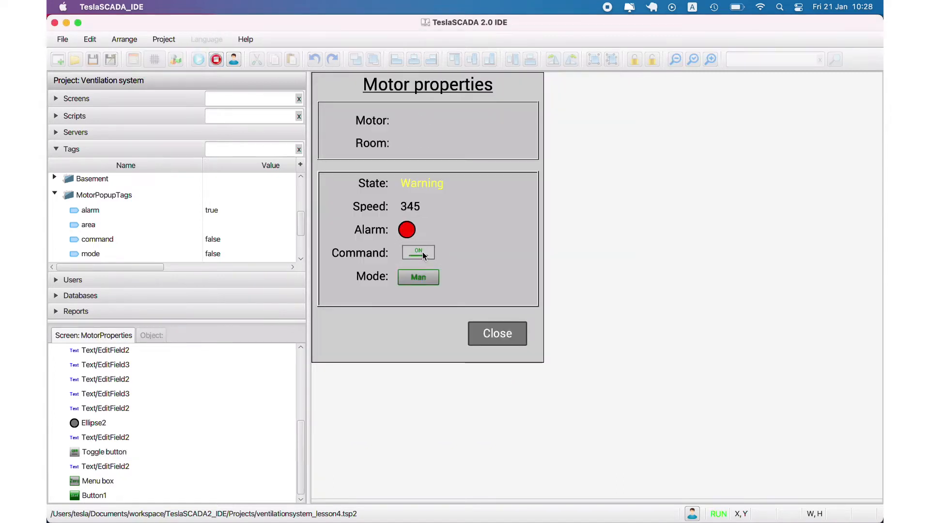
left_click(415, 276)
scroll(262, 234, "down", 3)
scroll(263, 235, "up", 1)
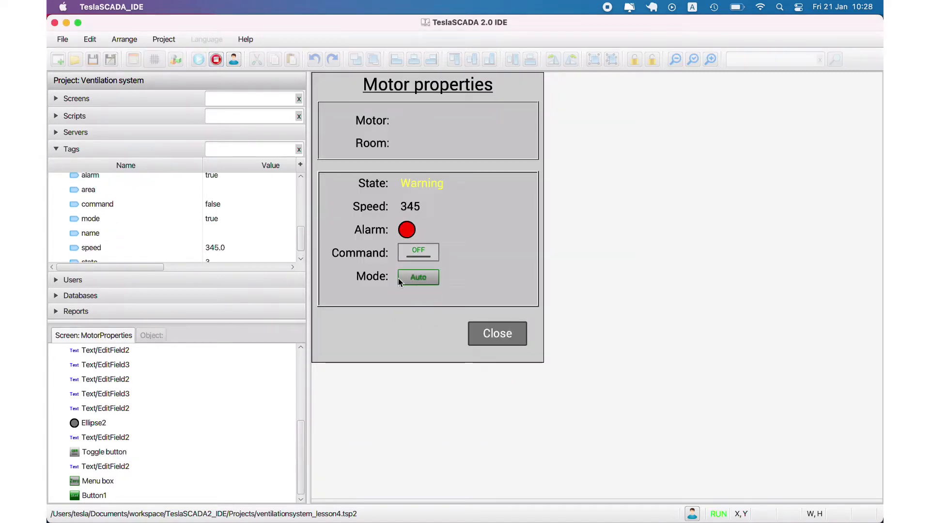
left_click(418, 297)
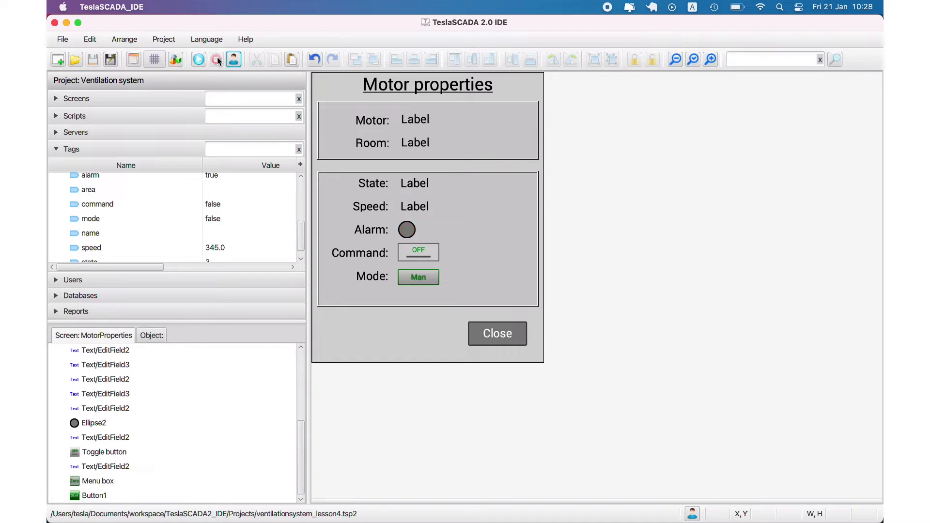
Step: On the Main screen with the grid shown, add a Button about 70 by 69 beside the First Floor motor
left_click(76, 98)
left_click(68, 130)
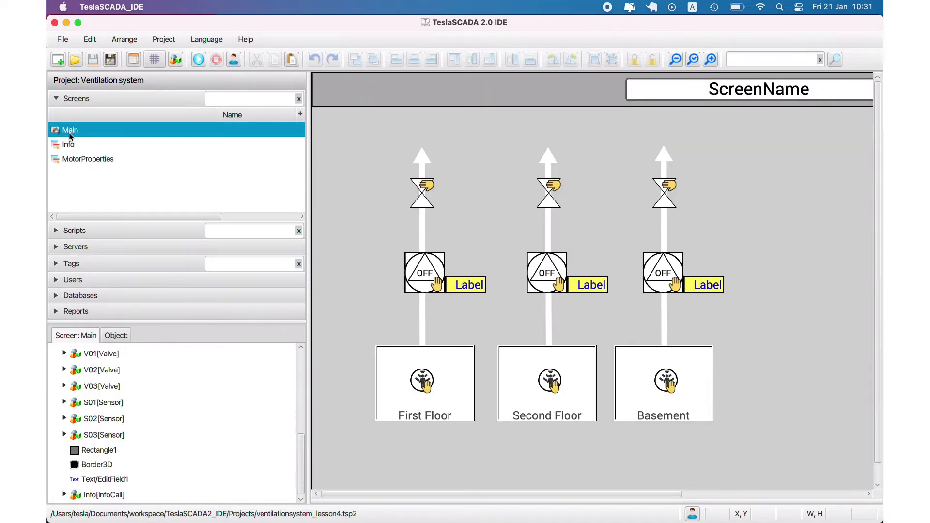
right_click(350, 310)
left_click(370, 274)
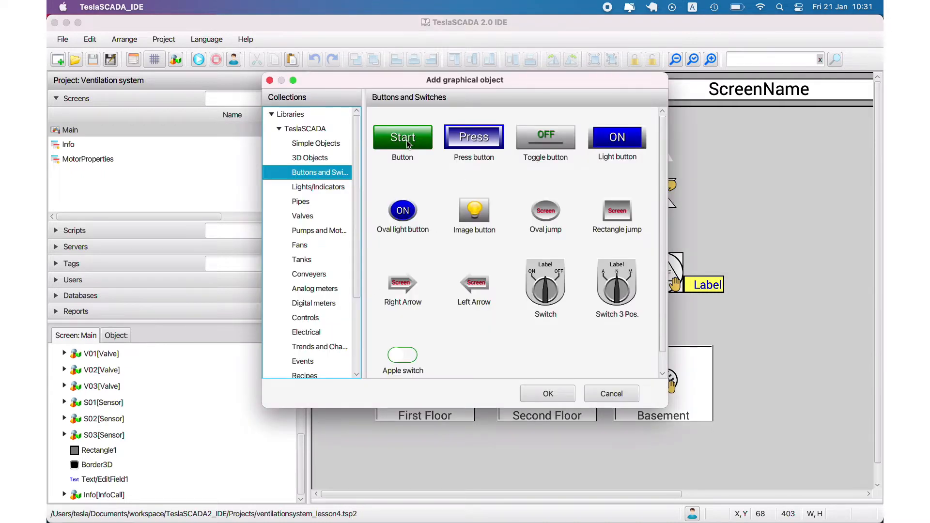
double_click(408, 144)
left_click(347, 264)
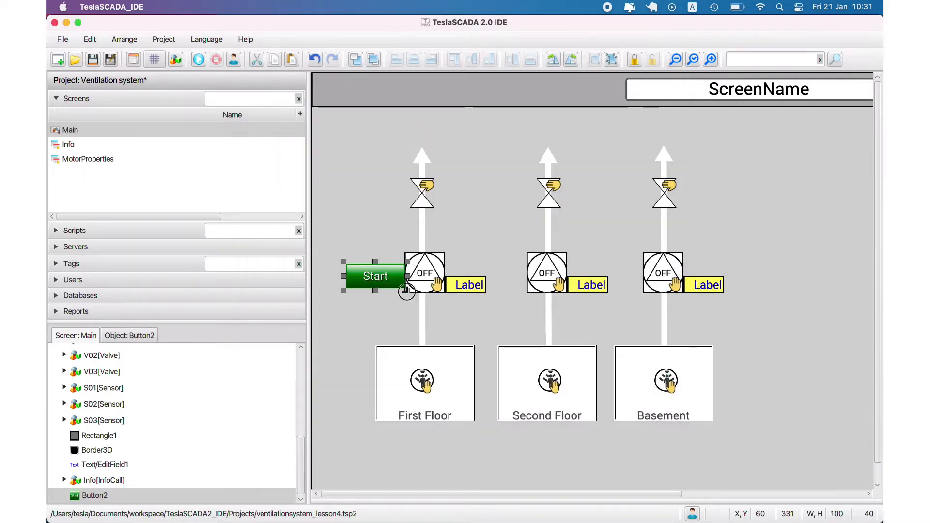
left_click_drag(407, 291, 390, 308)
left_click(155, 59)
Step: Set the new button's type to 2D and make its green fill color transparent
double_click(375, 290)
left_click(556, 237)
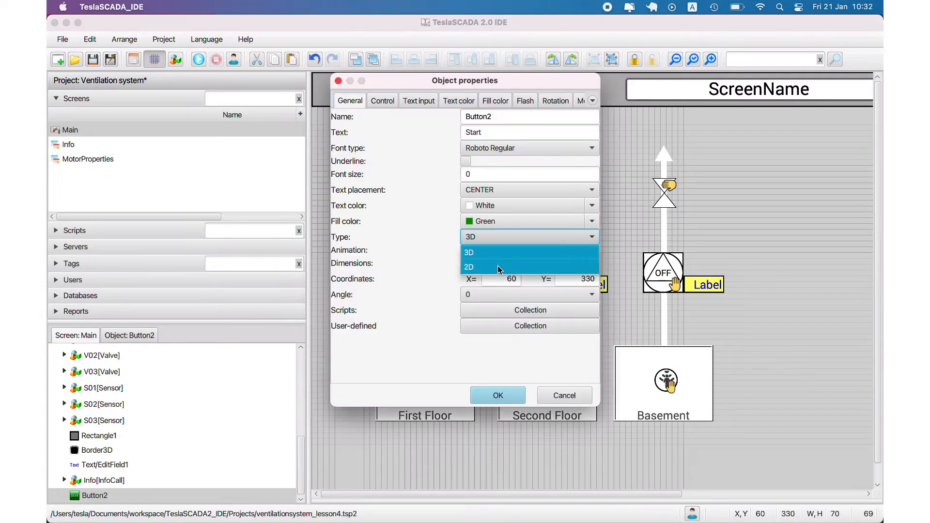
left_click(499, 268)
left_click(581, 222)
left_click(524, 353)
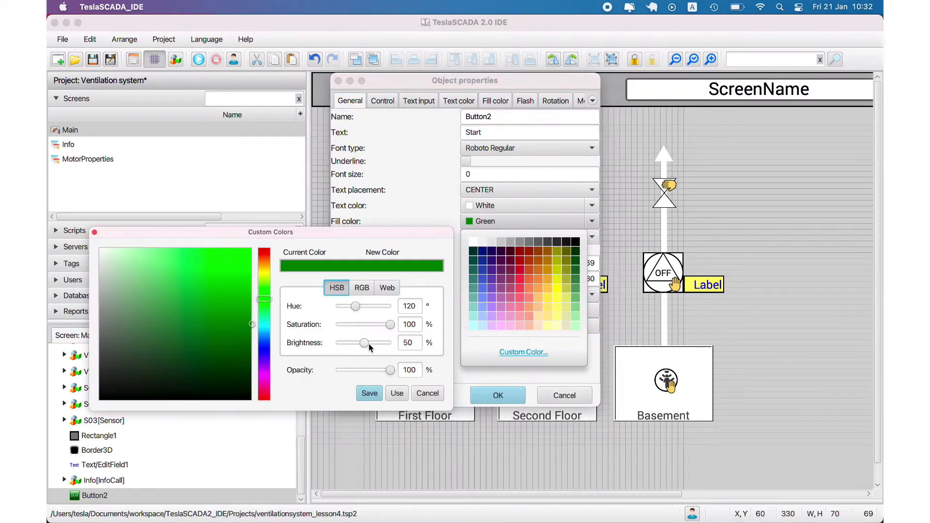
left_click_drag(390, 371, 357, 371)
left_click(370, 393)
left_click(496, 395)
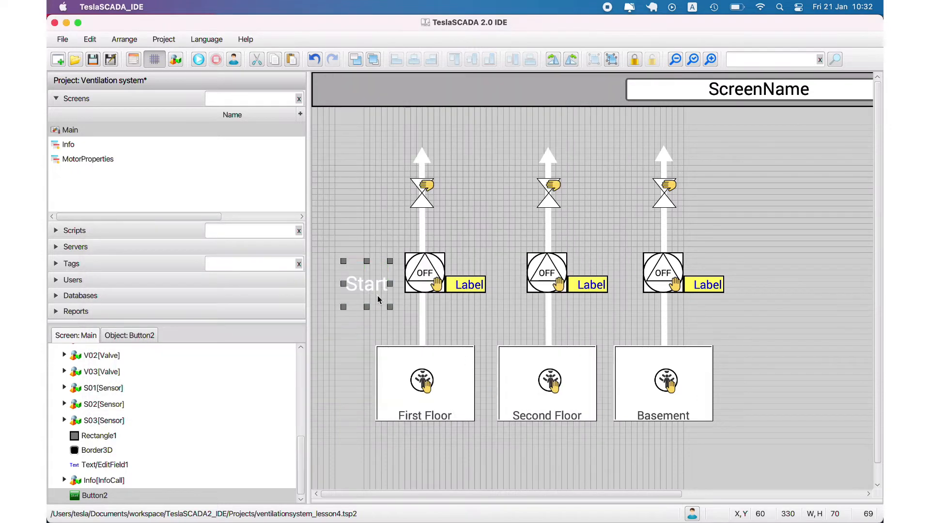
Step: Clear the button's text and fit it over the First Floor motor at X 160, Y 310, sized 70 by 70
double_click(373, 290)
double_click(487, 132)
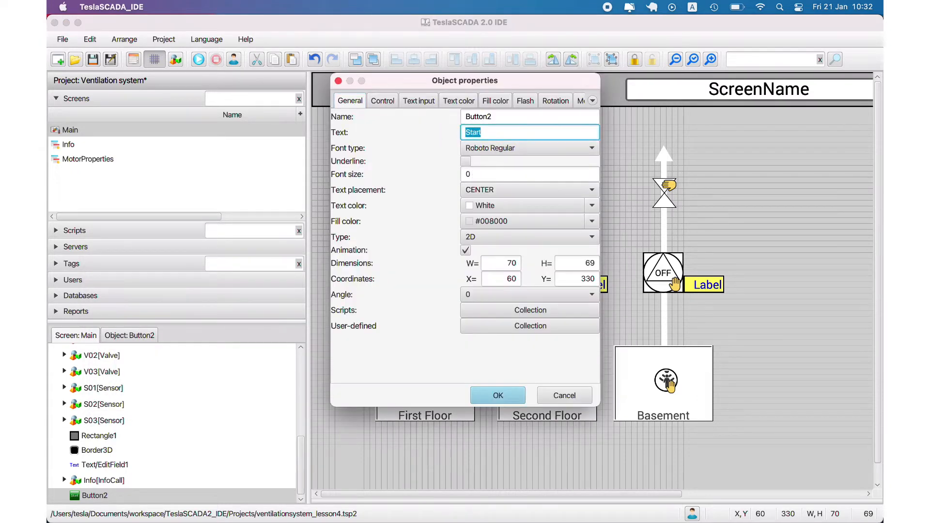
key("BackSpace")
left_click(498, 395)
left_click_drag(374, 293, 426, 280)
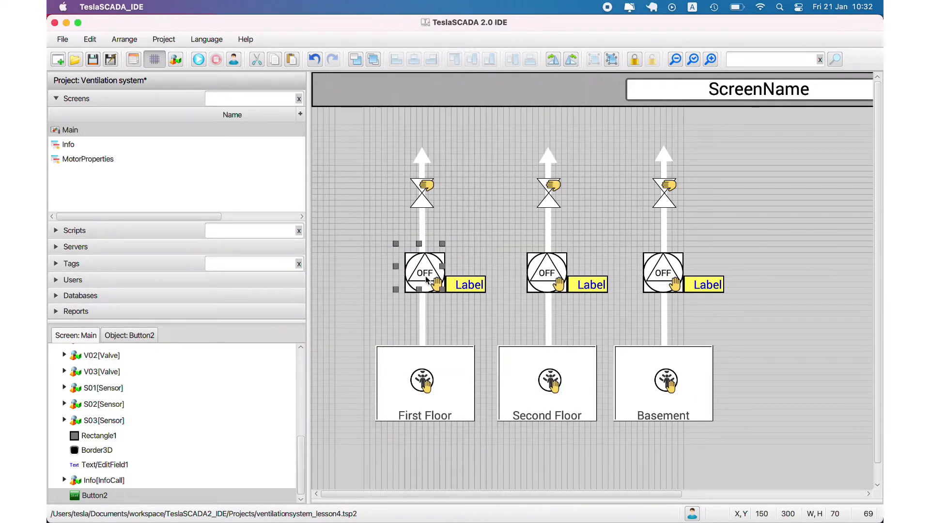
left_click(447, 296)
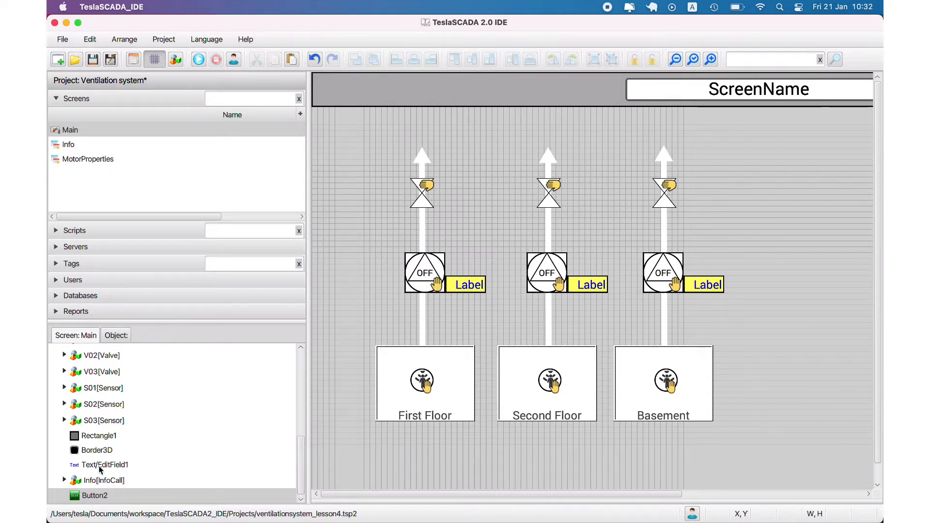
left_click(90, 496)
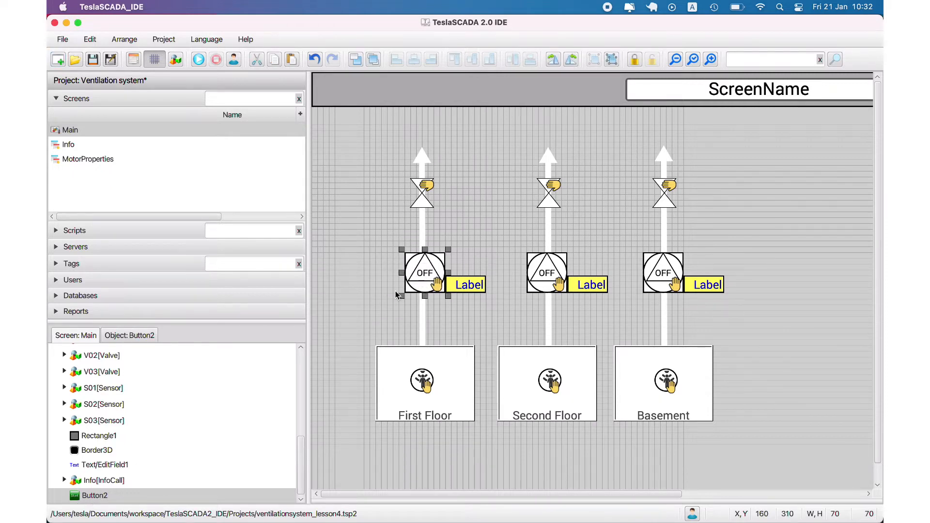
Step: Examine the transparent button's general properties and its place in the Main screen's object list
double_click(96, 495)
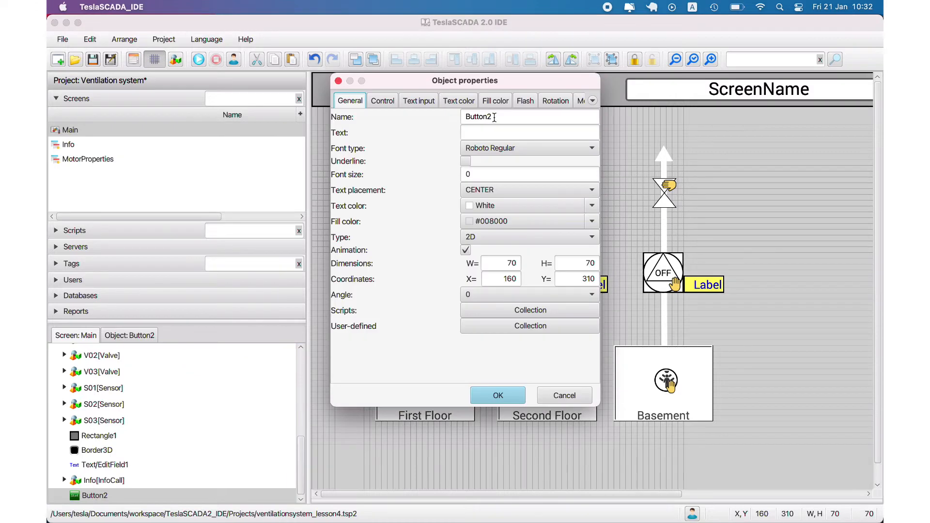
left_click(561, 395)
scroll(166, 463, "up", 1)
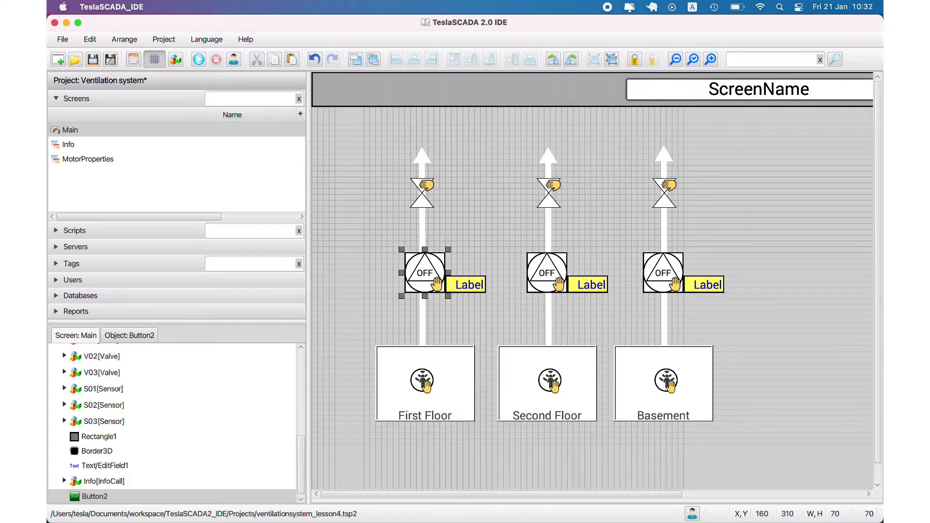
scroll(166, 463, "up", 2)
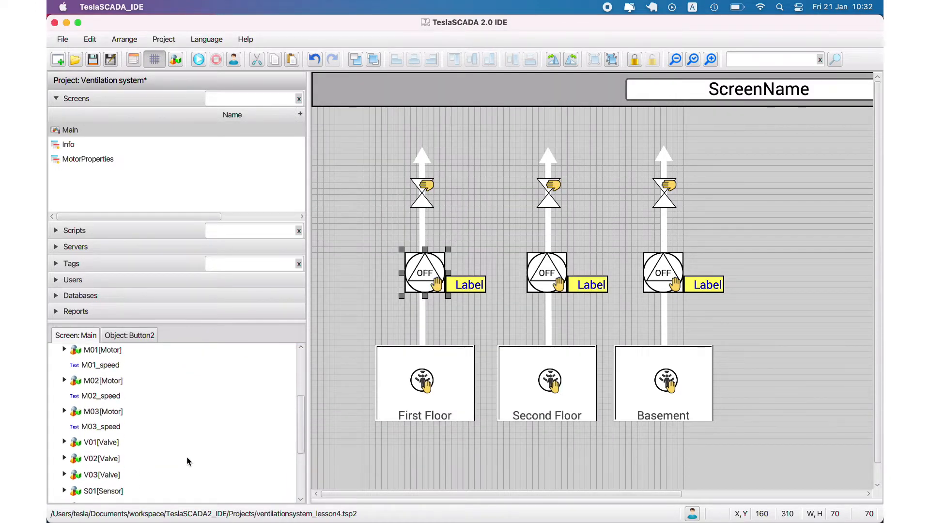
left_click(306, 463)
left_click_drag(306, 463, 296, 486)
double_click(93, 502)
left_click(562, 395)
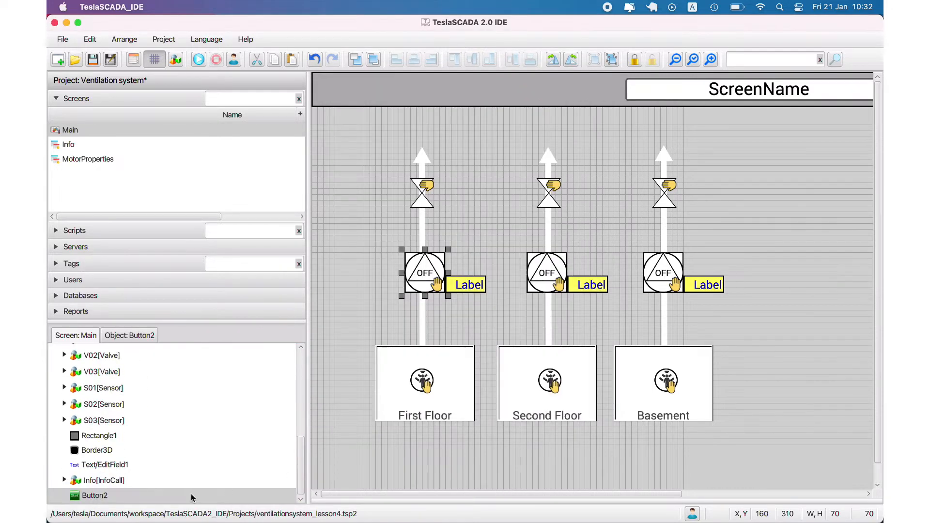
Step: Move the M01 motor group to the end of the Main screen's object list and place the transparent button inside it
left_click(114, 383)
left_click_drag(114, 380, 132, 498)
left_click_drag(302, 454, 301, 370)
left_click_drag(301, 323, 286, 138)
scroll(251, 421, "down", 1)
left_click_drag(106, 498, 134, 250)
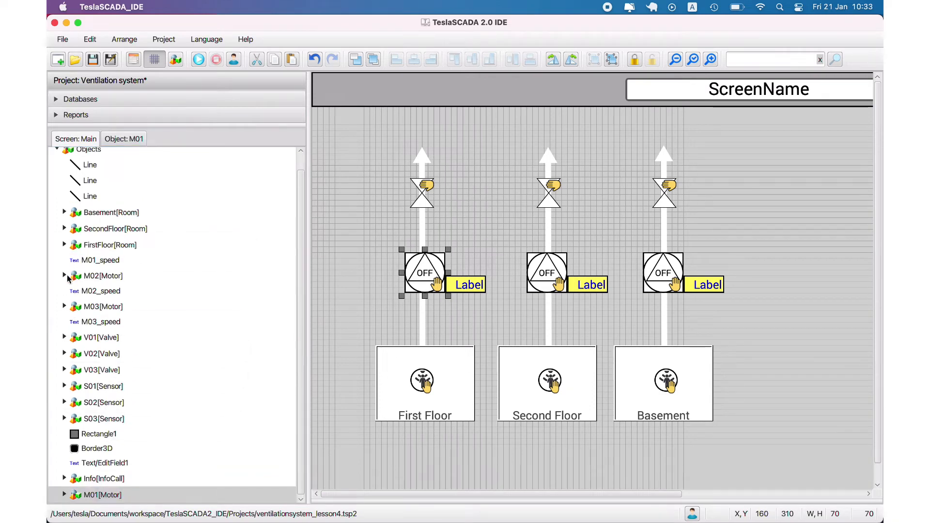
Step: Change the name of the transparent button inside the M01 motor group to {group}
left_click(429, 276)
left_click(65, 495)
double_click(110, 494)
left_click(492, 127)
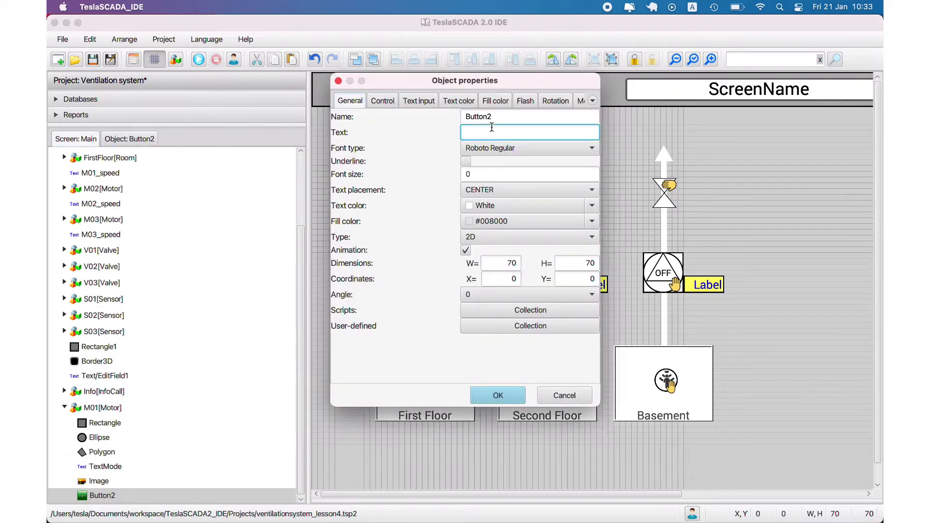
left_click_drag(493, 119, 377, 104)
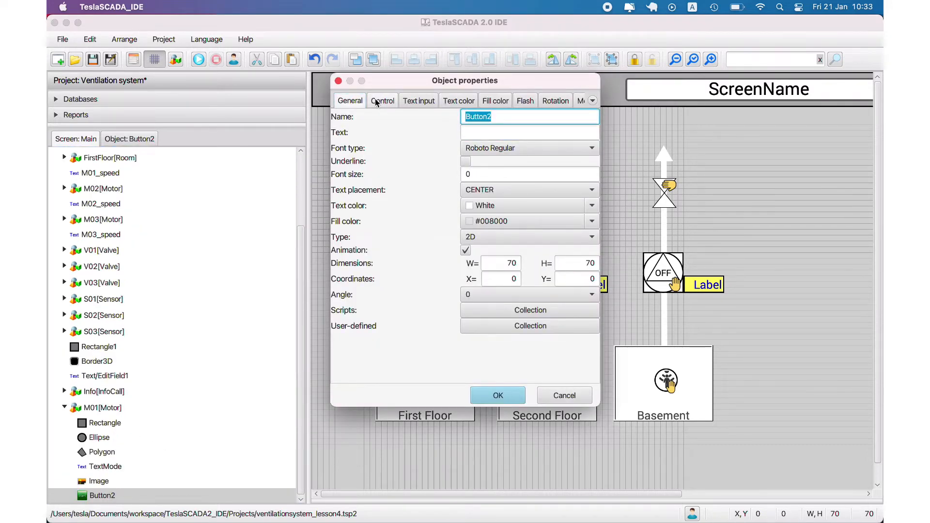
type("{group}")
left_click(487, 397)
left_click(102, 495)
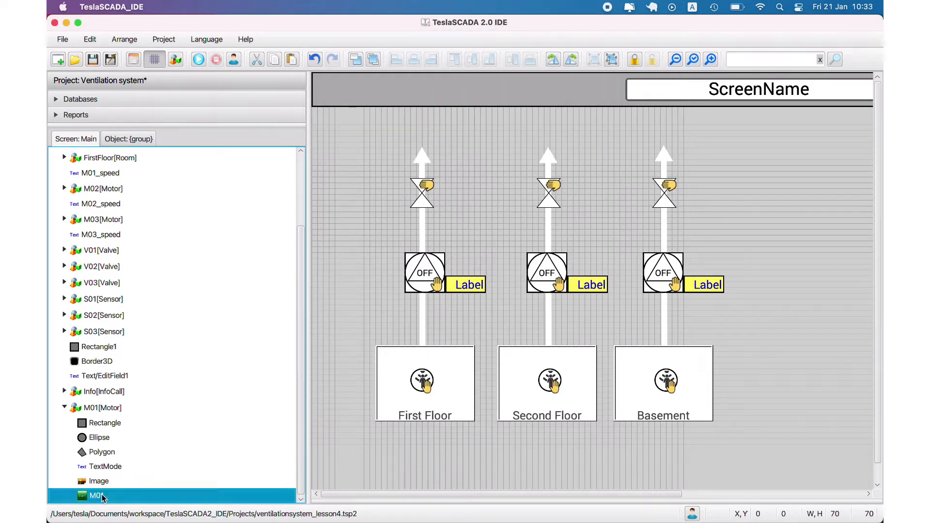
Step: Bring up the tag list and add a user-defined property room with the value First floor to the M01 group's button
left_click_drag(177, 127, 193, 385)
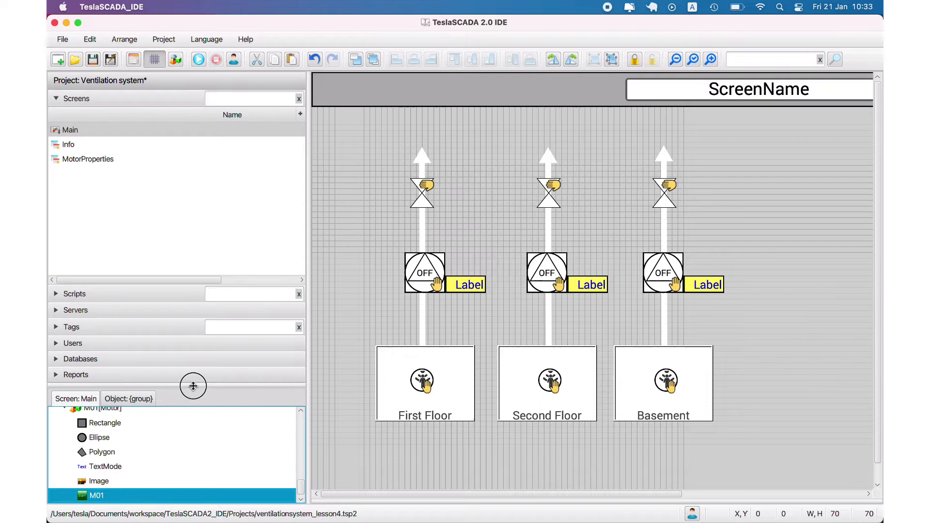
left_click(56, 327)
scroll(118, 227, "up", 3)
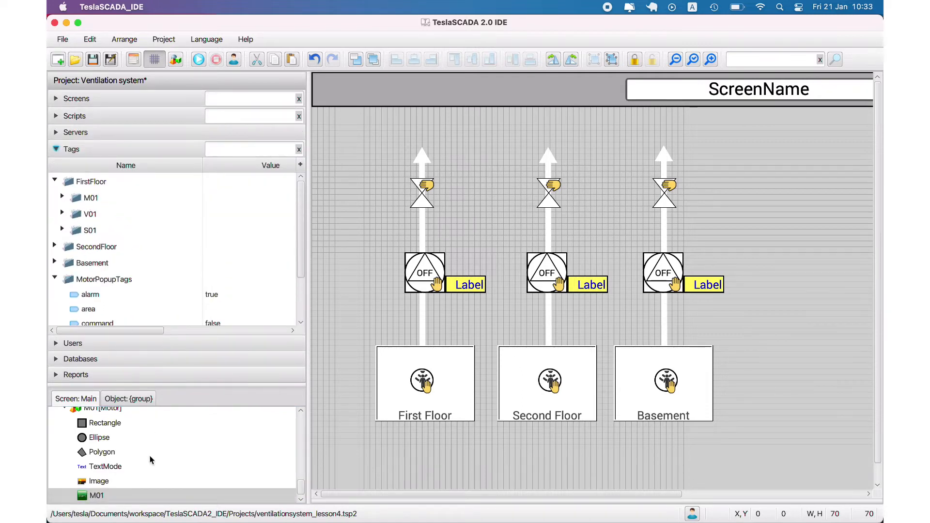
double_click(106, 498)
left_click(517, 331)
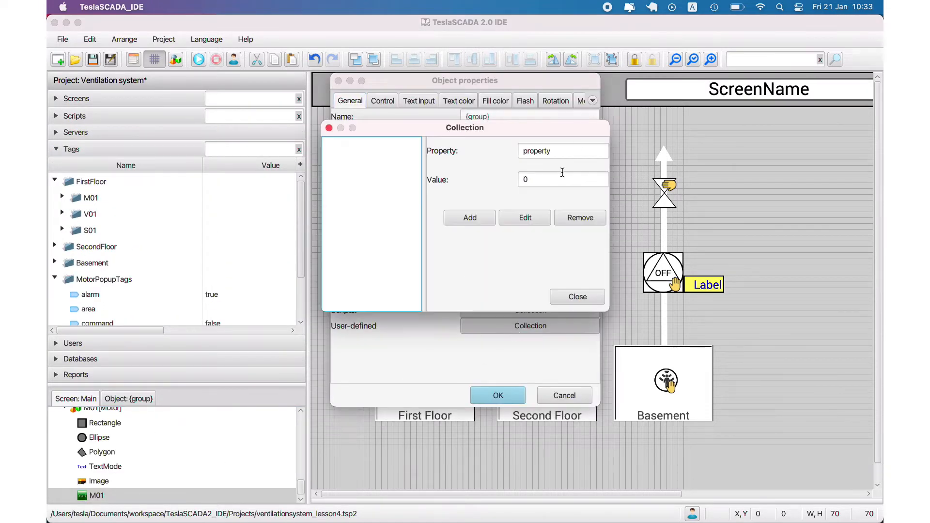
double_click(578, 150)
type("roo")
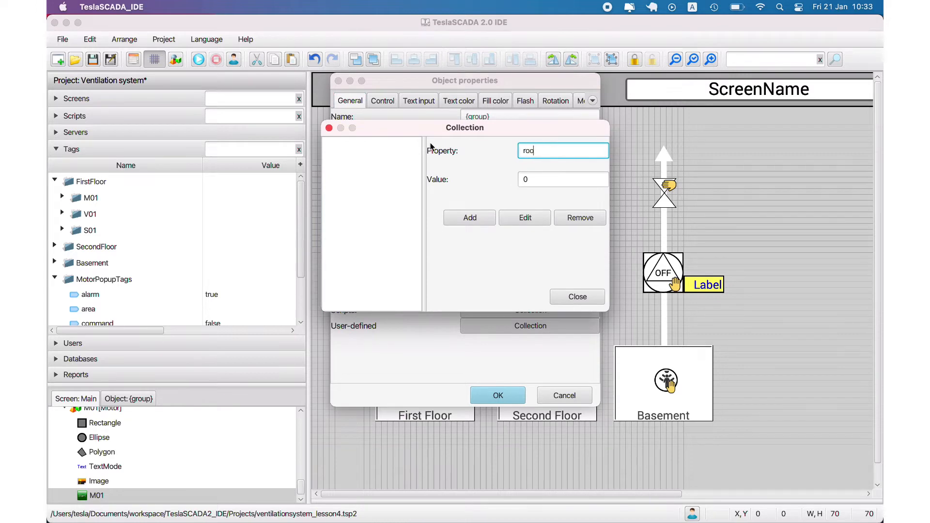
type("m")
double_click(525, 179)
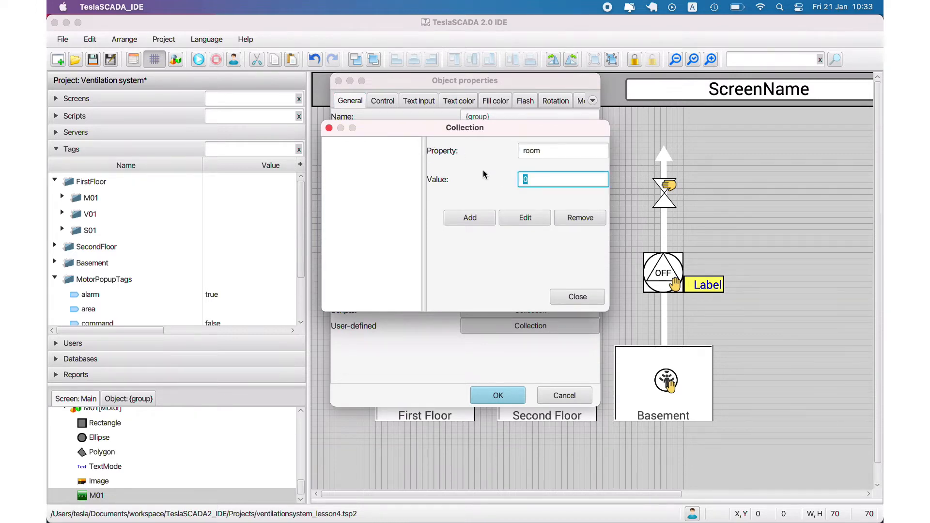
type("First floor")
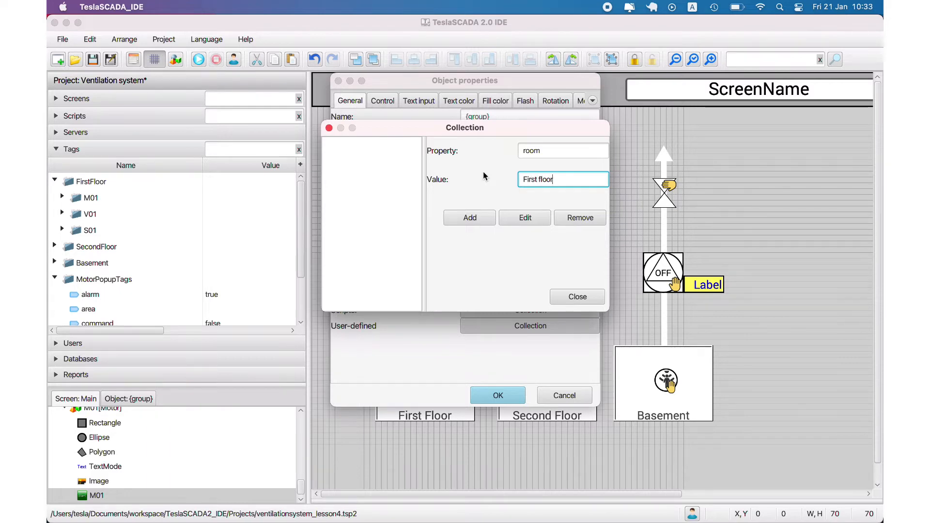
left_click(483, 217)
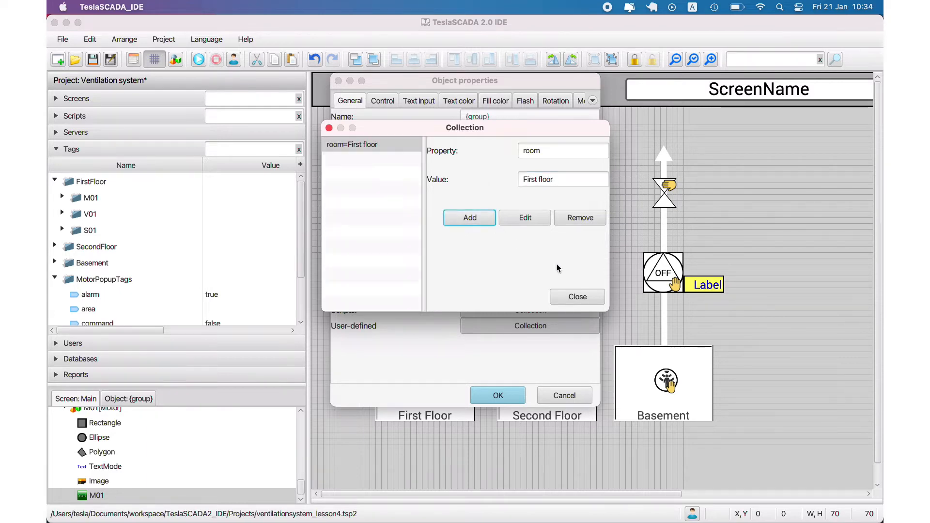
left_click(578, 296)
left_click(498, 395)
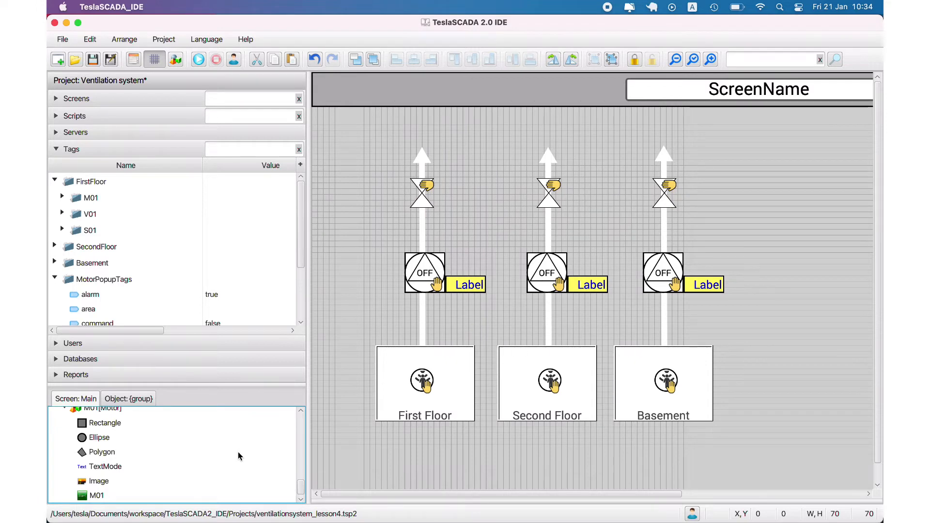
Step: Enable the control property of the M01 group's button and set its function to Call popup
double_click(115, 495)
left_click(381, 101)
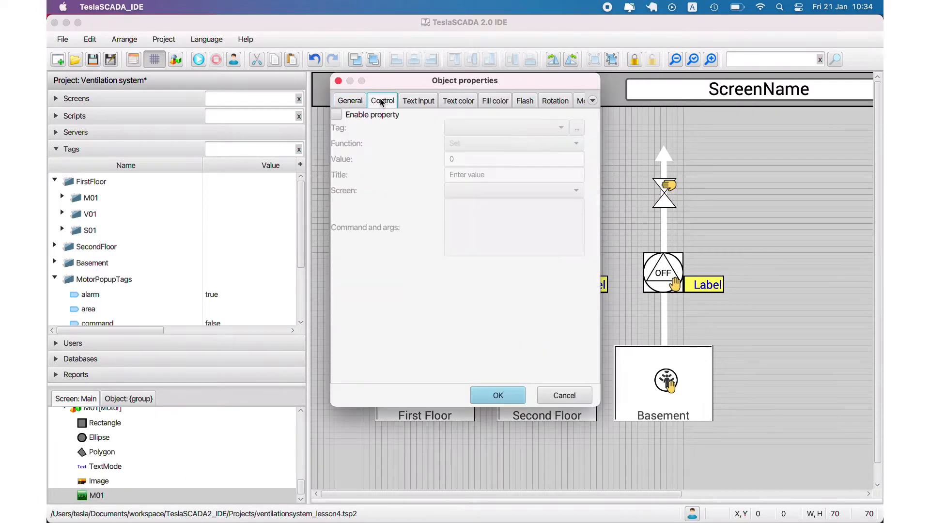
left_click(336, 114)
left_click(499, 143)
left_click(499, 260)
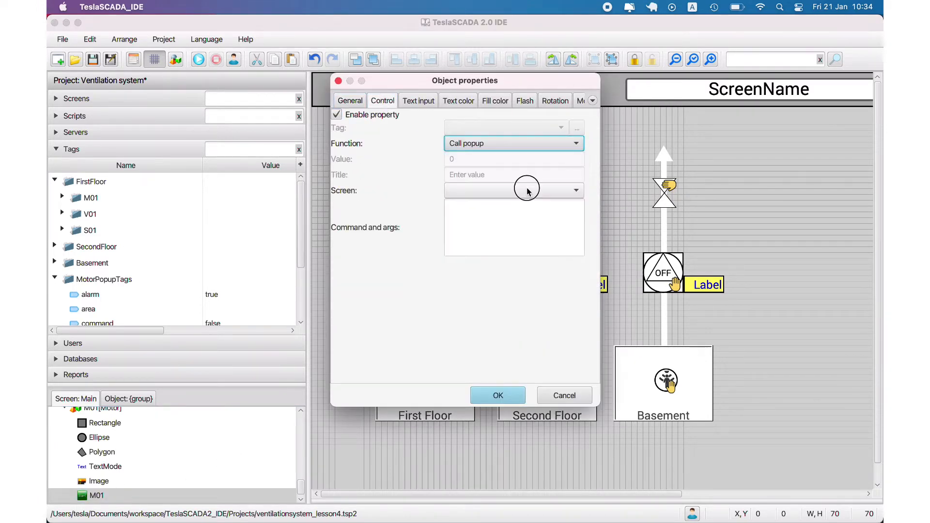
Step: Make the button call the MotorProperties screen with the arguments name={name}; room={room}, and save the project
left_click(527, 191)
left_click(499, 208)
left_click(476, 207)
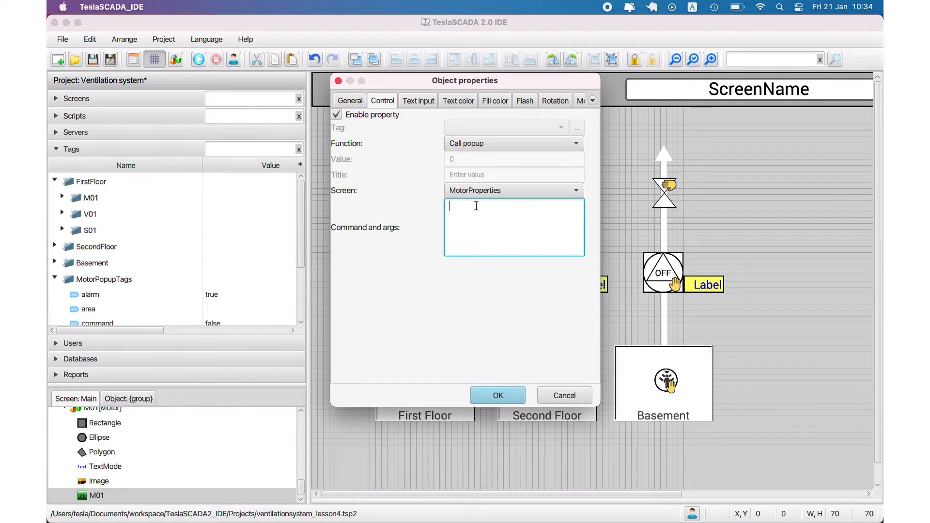
type("name={name}; room={room")
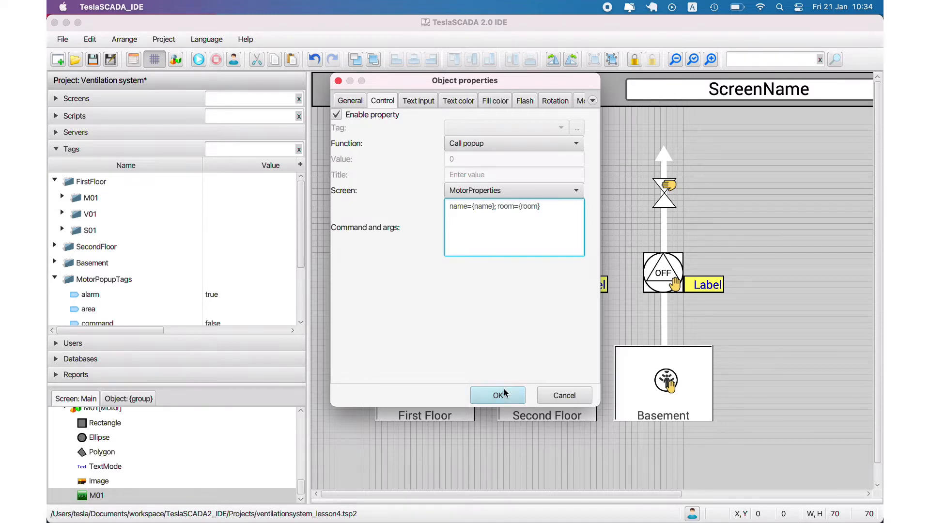
left_click(504, 393)
left_click(110, 59)
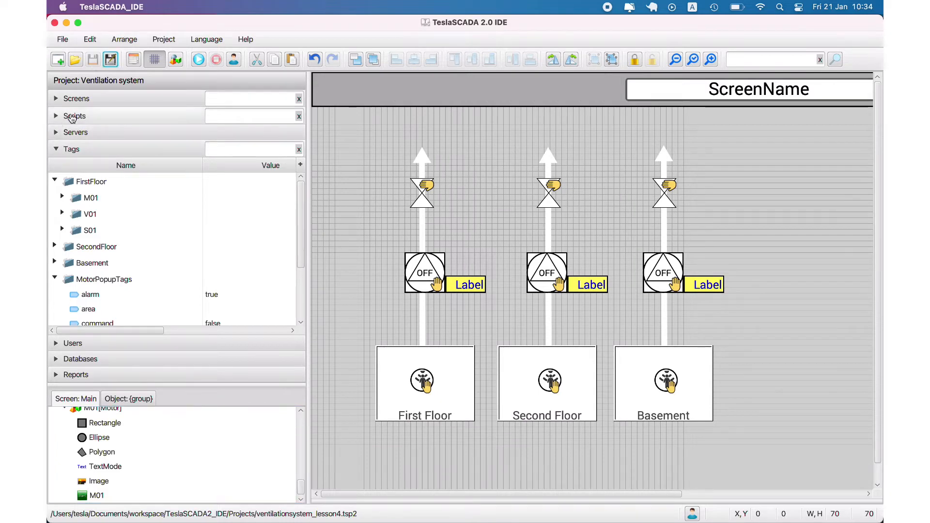
Step: Start a new project script in ST (Structured text) with script type Screen and execution OnOpen
left_click(61, 118)
right_click(84, 171)
left_click(96, 178)
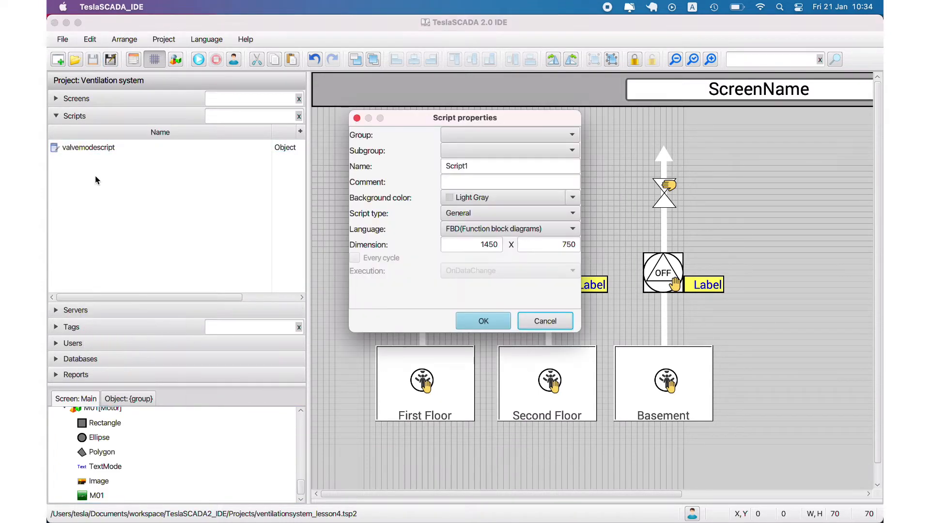
left_click(514, 229)
left_click(485, 256)
left_click(510, 214)
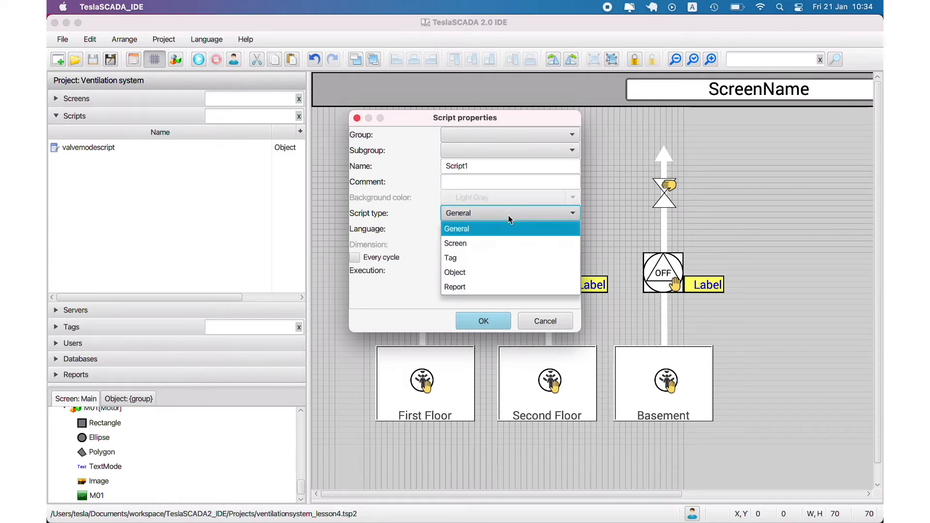
left_click(500, 243)
left_click(506, 274)
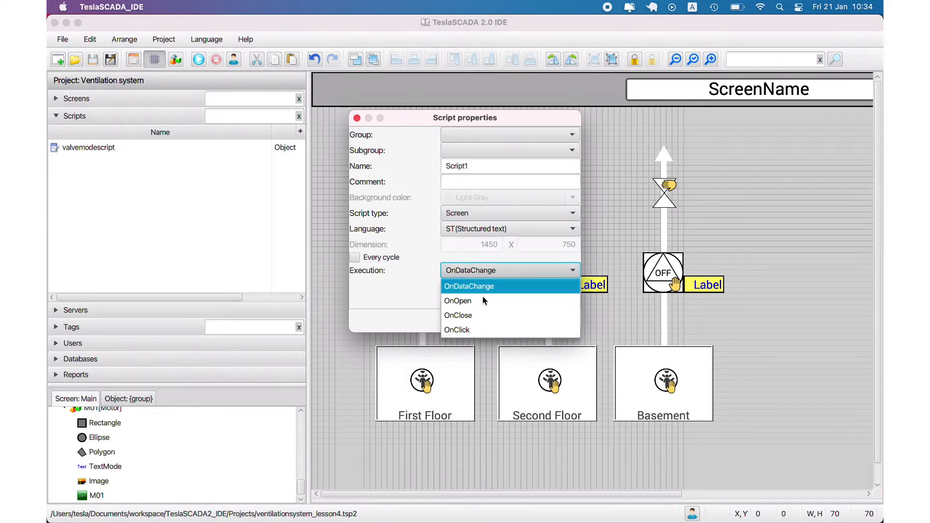
left_click(482, 300)
Step: Name the new script onOpenMotorProperties and create it
double_click(474, 170)
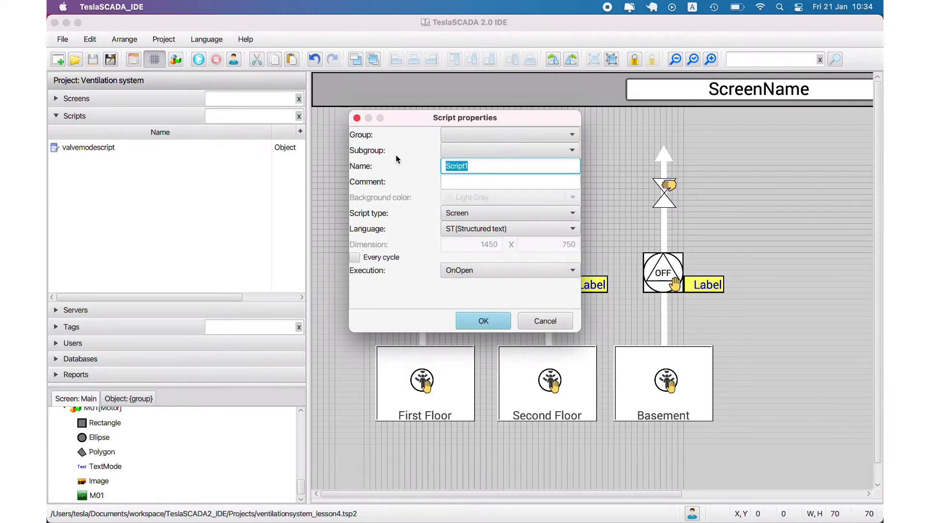
type("onOpenMotorPropertie")
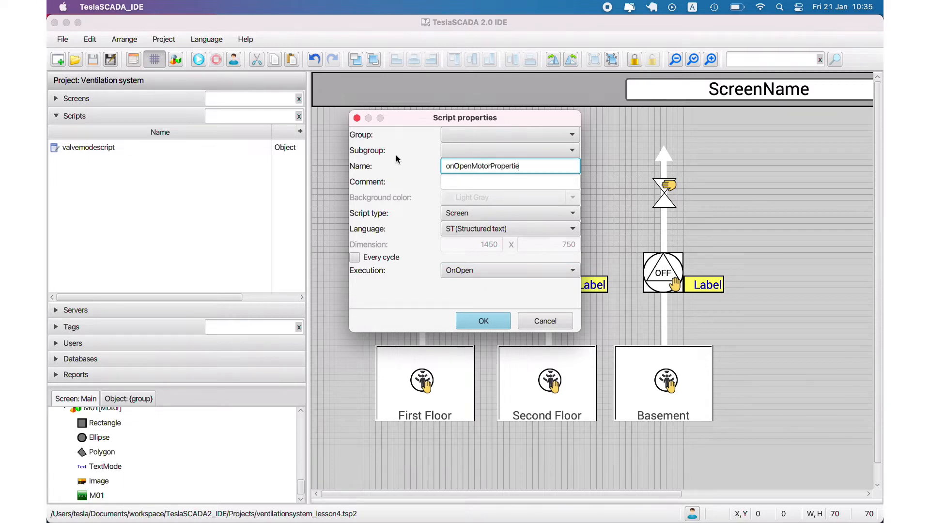
type("s")
left_click(482, 321)
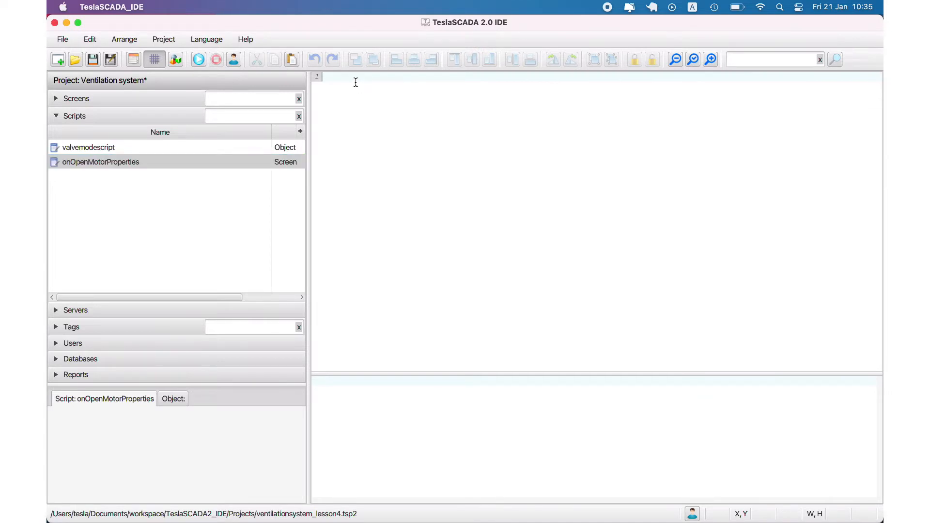
Step: Write the script's first line as Tags.area = getglobalargument("room","");
type("Tags.")
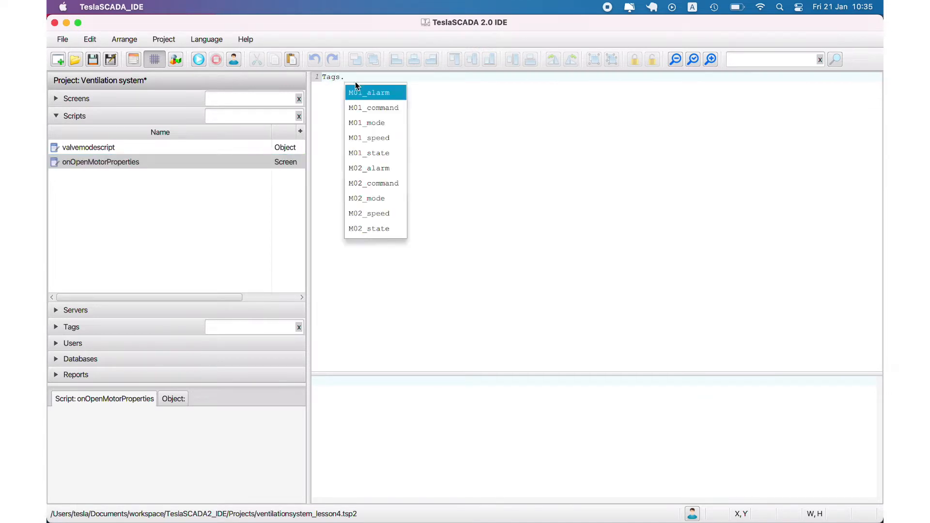
type("a")
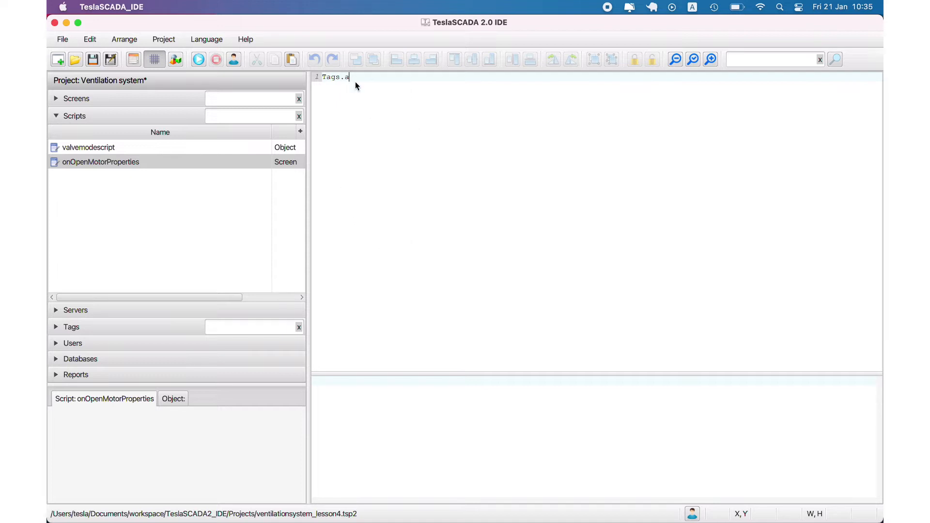
key("Return")
type("= getglobalargument(\"room\",")
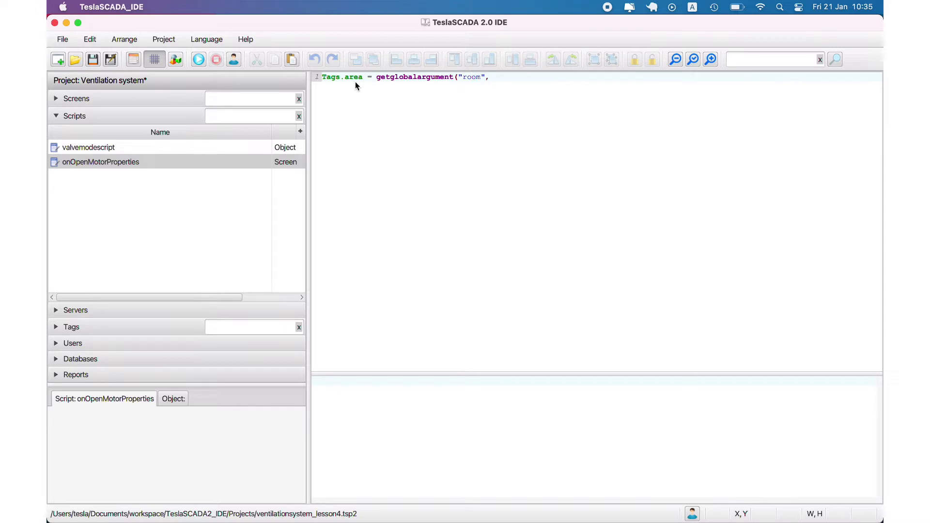
type("\"\");")
key("Return")
Step: Add the line Tags.name = getglobalargument("name",""); and begin a third line with Tags.state =
type("Tags.n")
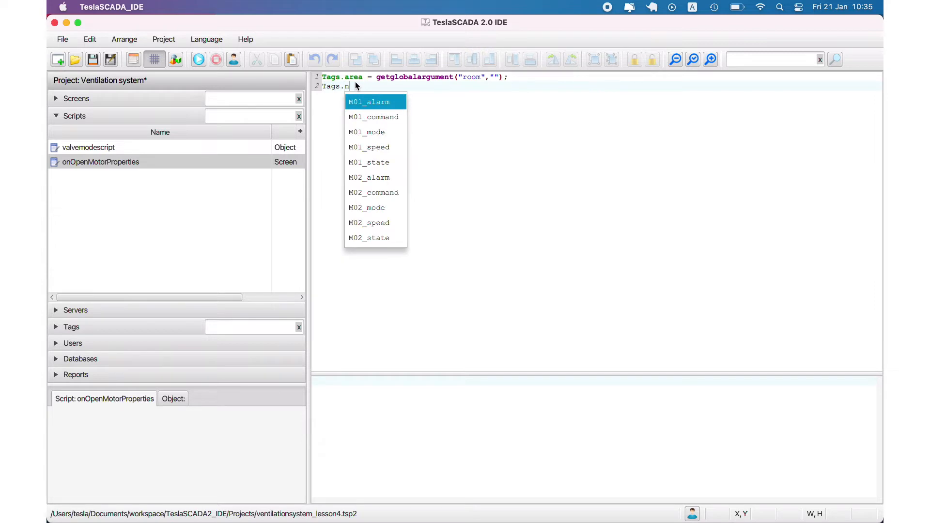
type("ame = getglobal")
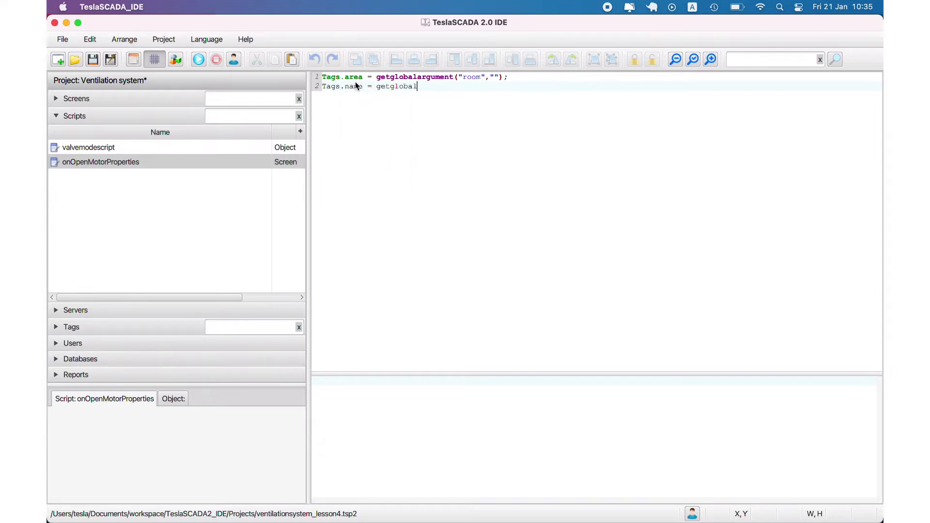
type("argument(\"")
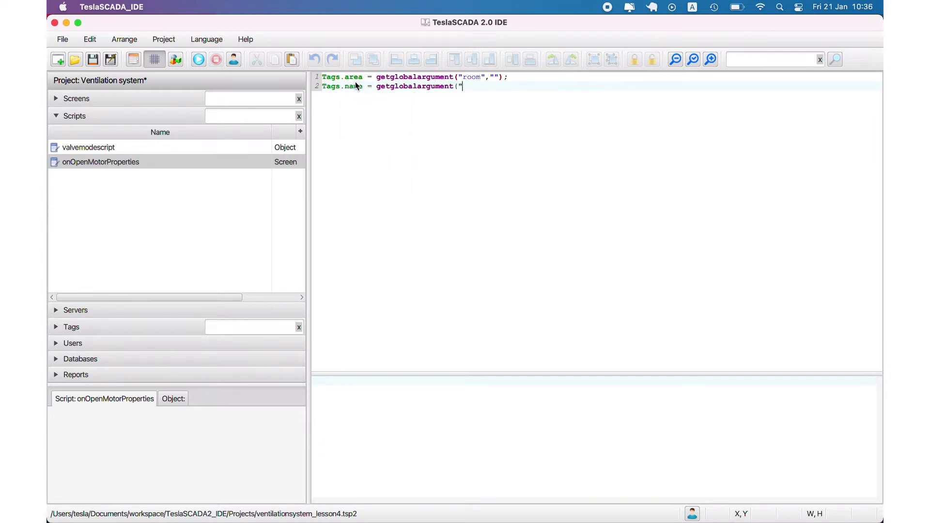
type("name\",\"\");")
key("Return")
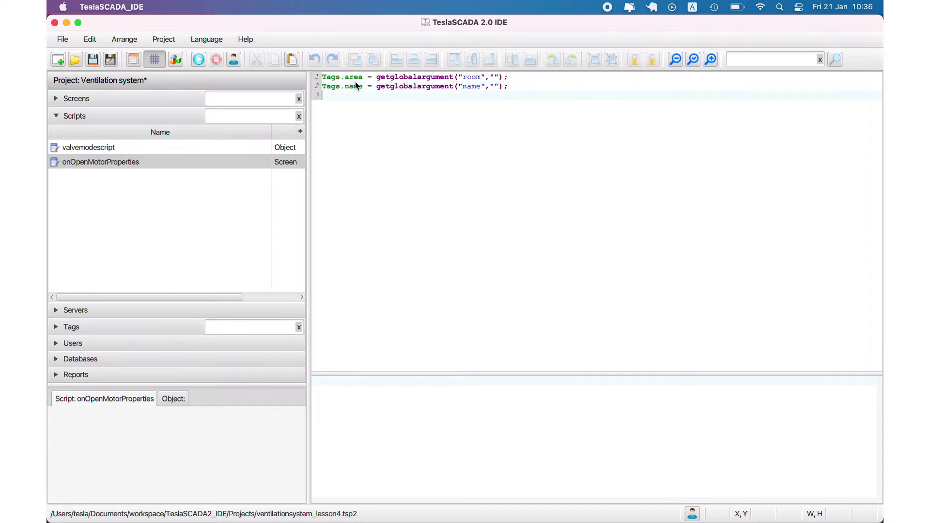
type("Tags.state =")
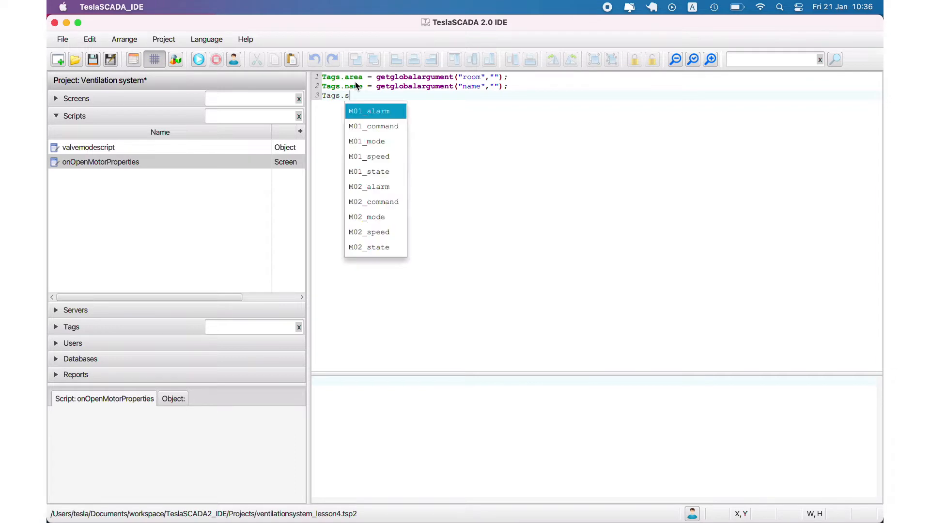
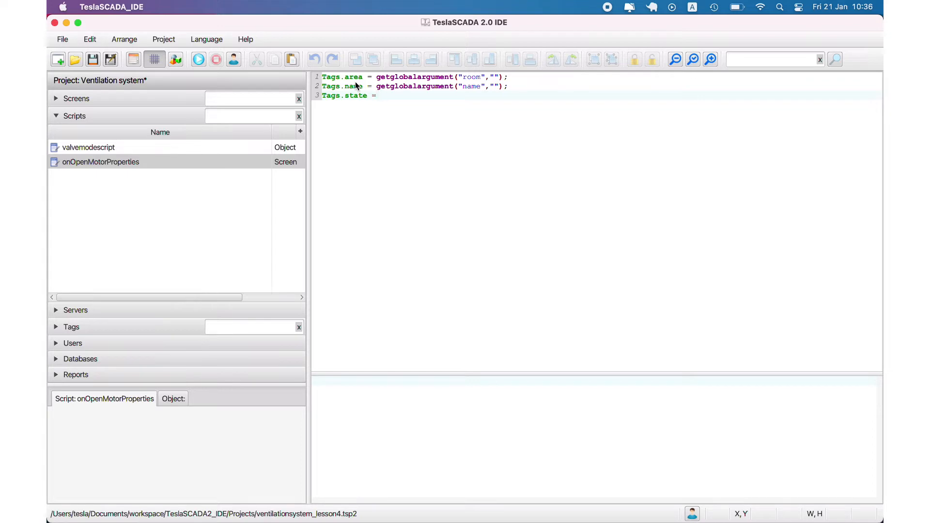
Step: Insert string name = getglobalargument("name",""); below the Tags.area line, reusing the expression from the Tags.name line
left_click(514, 79)
left_click(513, 82)
key("Return")
type("string ")
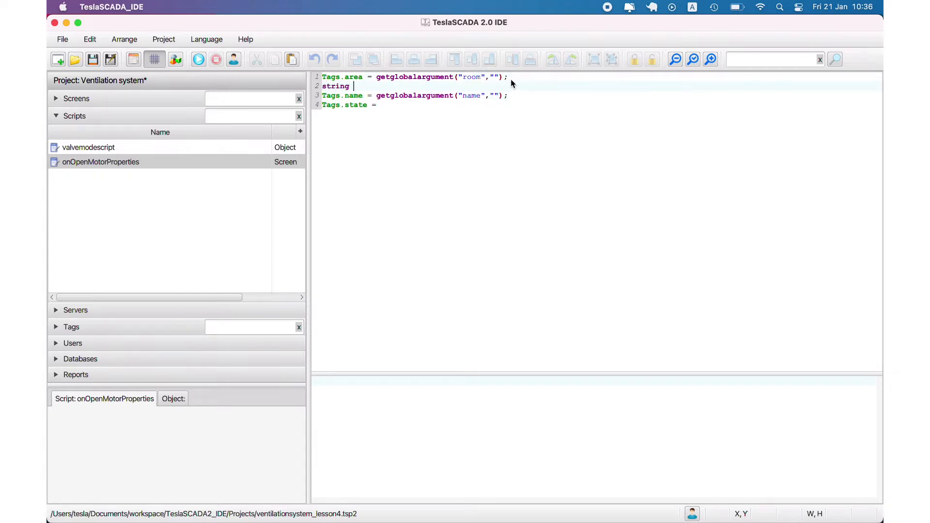
type("name =")
mouse_move(509, 94)
left_mouse_down()
mouse_move(384, 98)
mouse_move(508, 97)
left_mouse_up()
key("super+c")
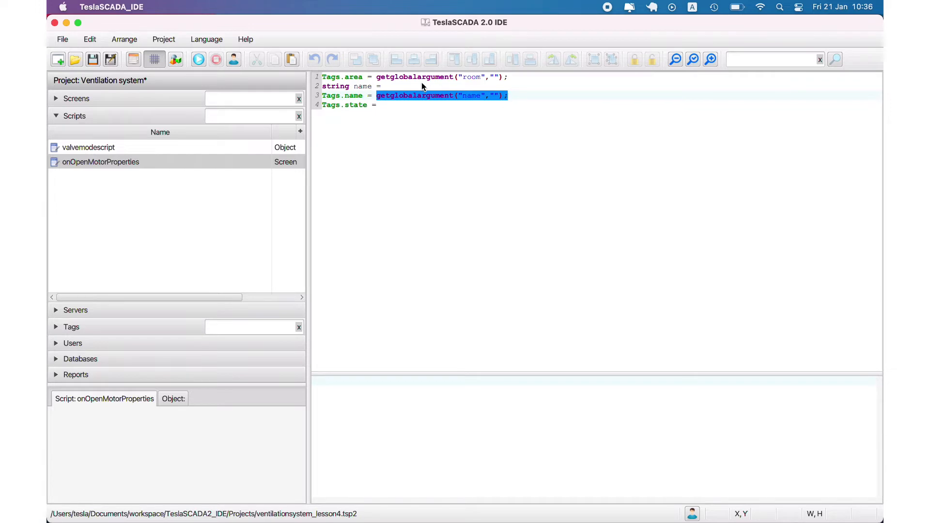
left_click(422, 86)
key("super+v")
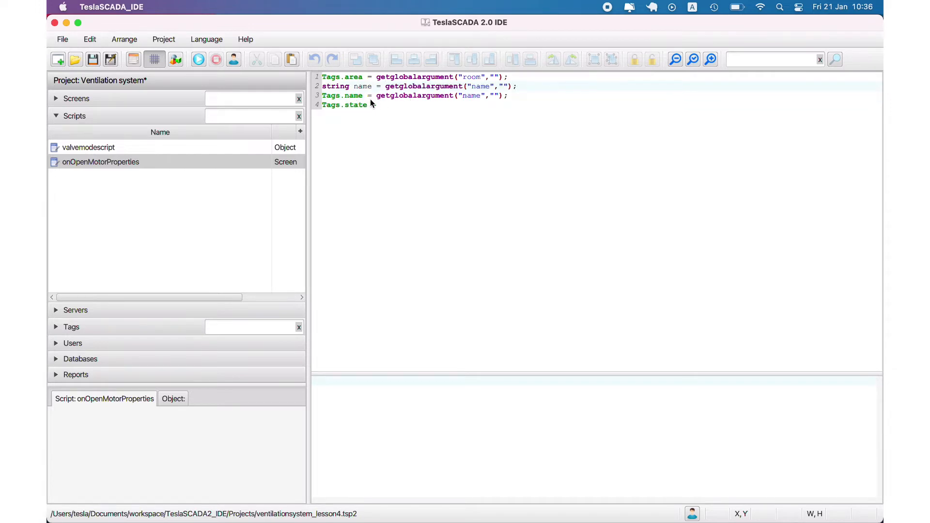
Step: Assign the variable name to Tags.name and insert print(name); below the variable's declaration
left_click_drag(377, 96, 504, 96)
type("name = name;")
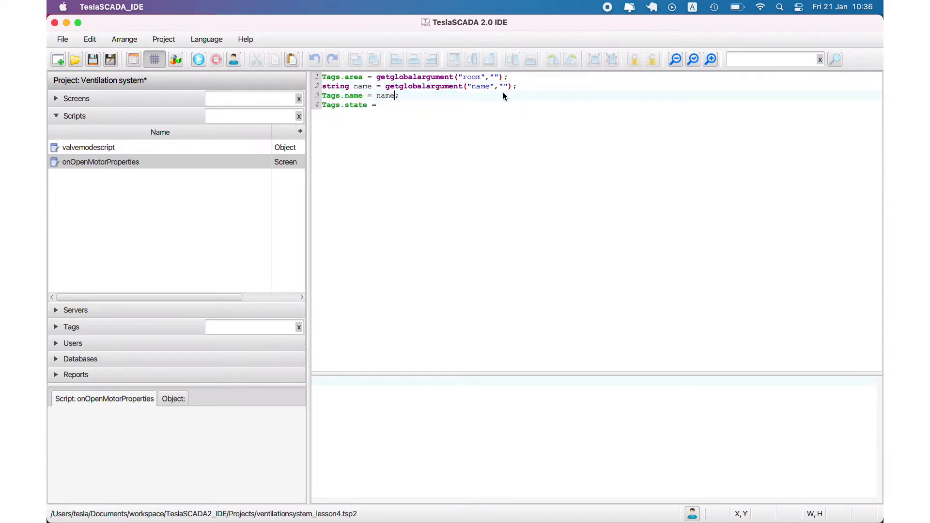
left_click(522, 87)
key("Return")
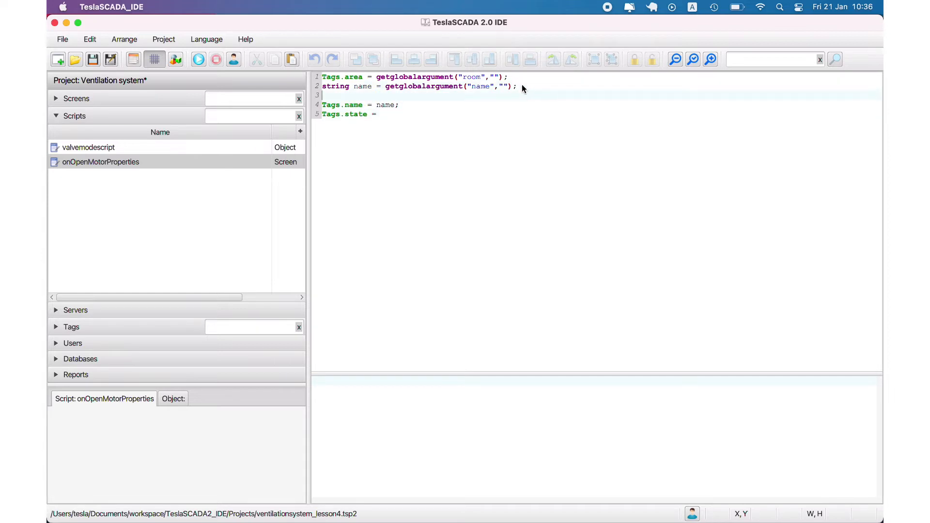
type("print(name);")
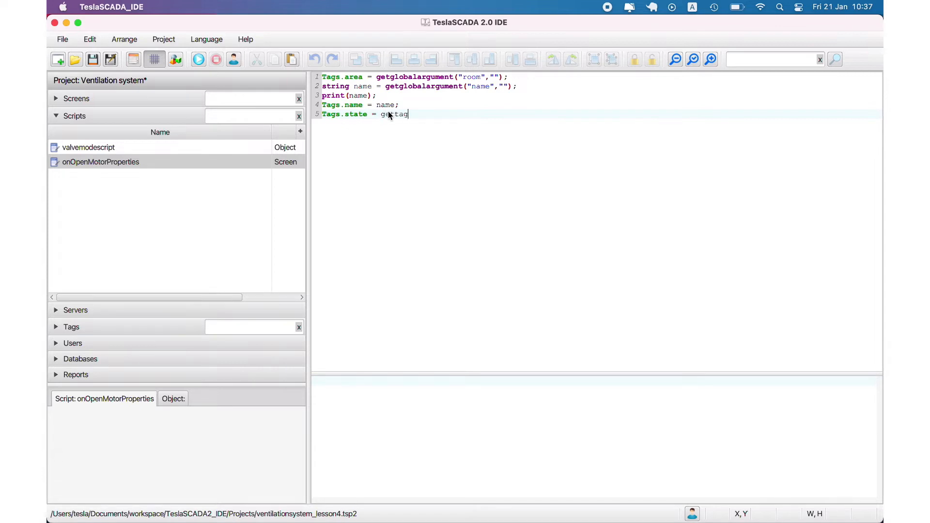
Step: Complete the Tags.state line with gettagvalue(name+"_state",0); and start a new line
type("tagvalue\"")
type("name+\"_state\",0);")
key("Return")
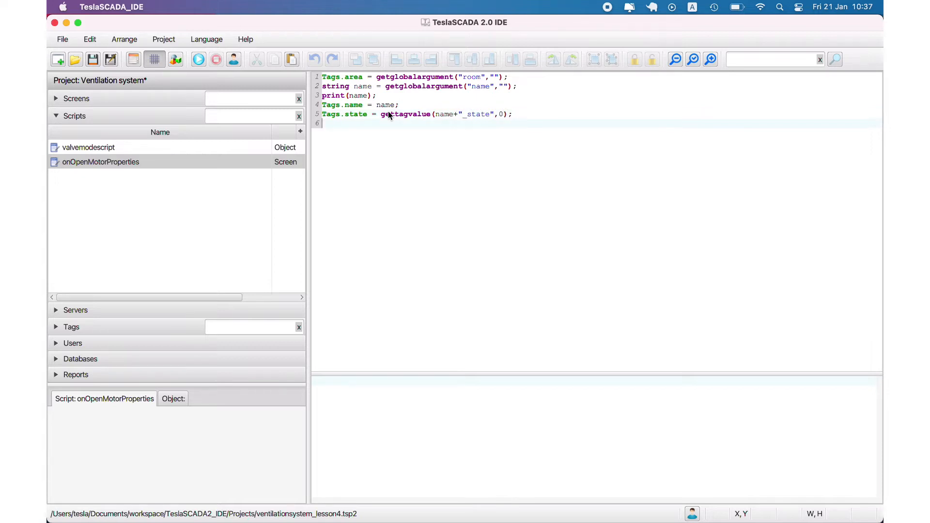
Step: Add a script line assigning Tags.speed = gettagvalue(name+"_speed",0); below the Tags.state line
type("Tags.sp")
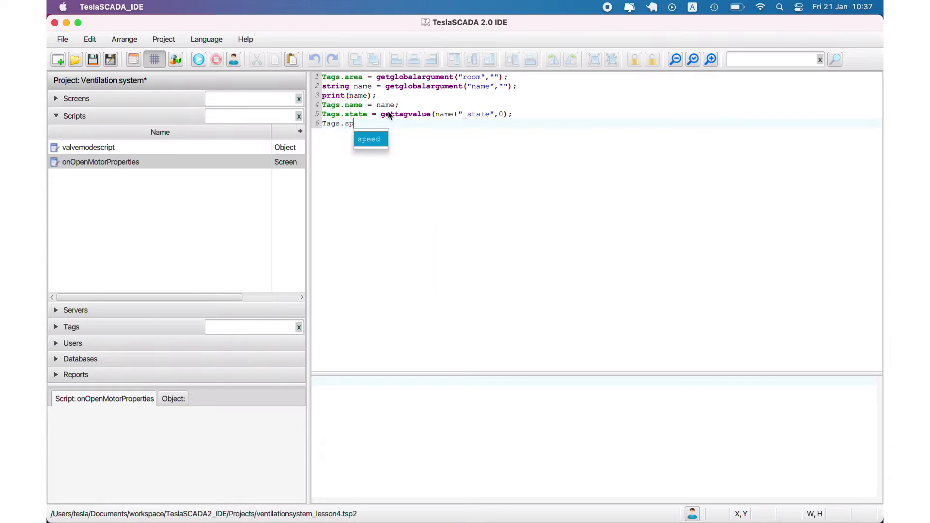
type("eed = g")
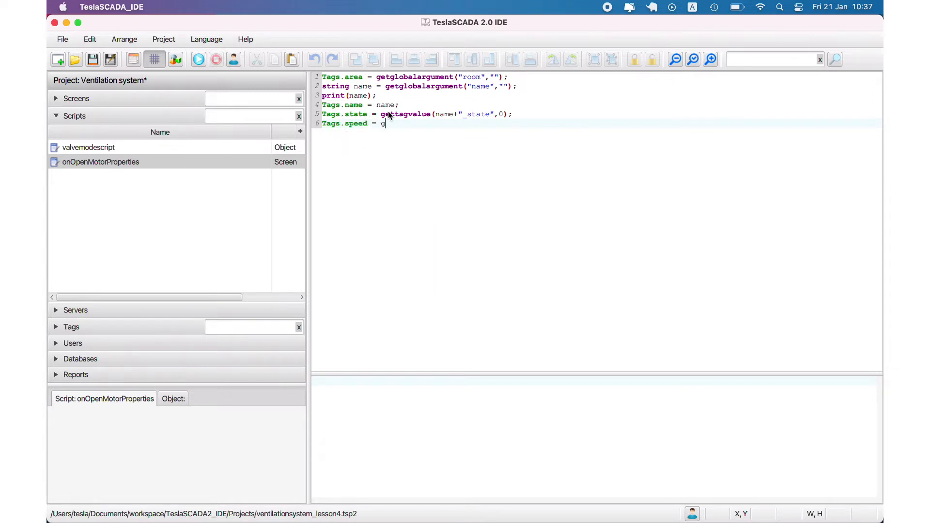
type("ettagvalue(name+\"_speed\",0)")
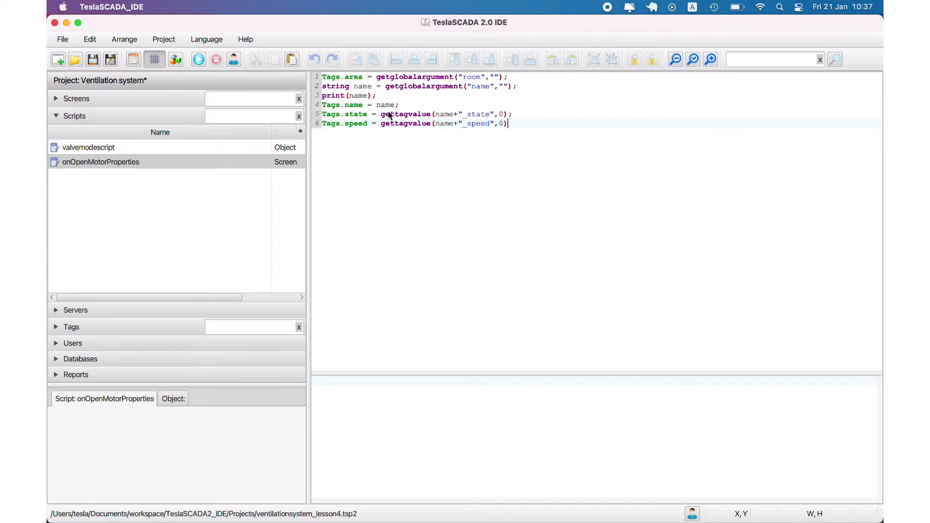
type(";")
key("Return")
Step: Add a script line assigning Tags.alarm = gettagvalue(name+"_alarm",0); below the speed line
type("Tags.a")
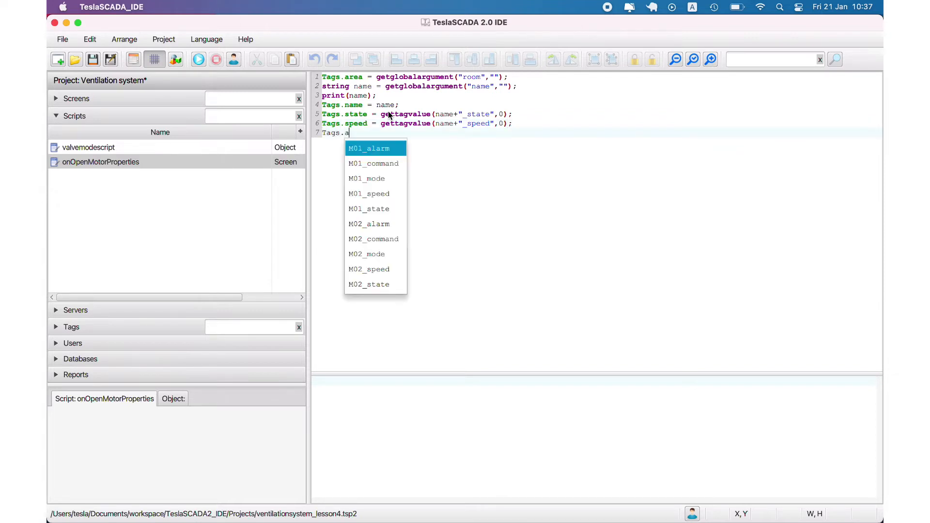
type("larm = gettagvalue(name+")
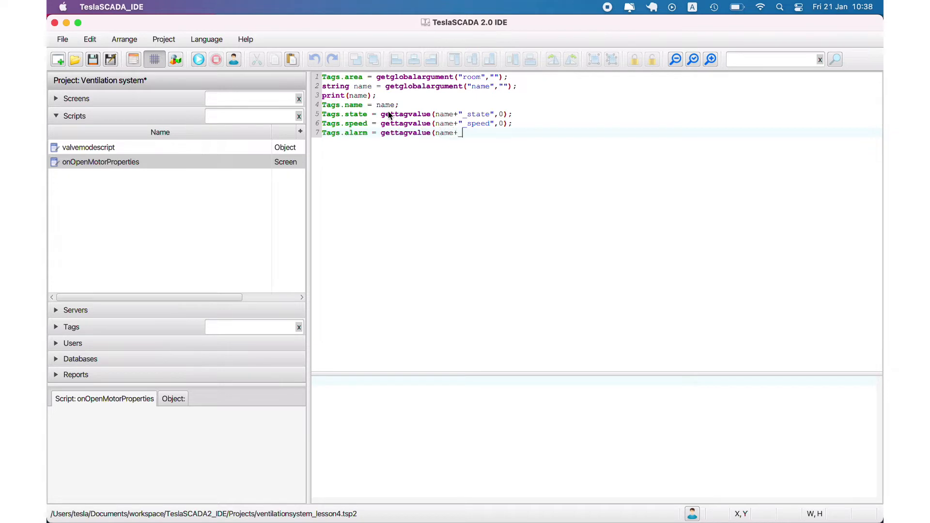
key("BackSpace")
type("_alarm\",0);")
key("Return")
Step: Add a script line assigning Tags.mode = gettagvalue(name+"_mode",0); below the alarm line
type("Tags.")
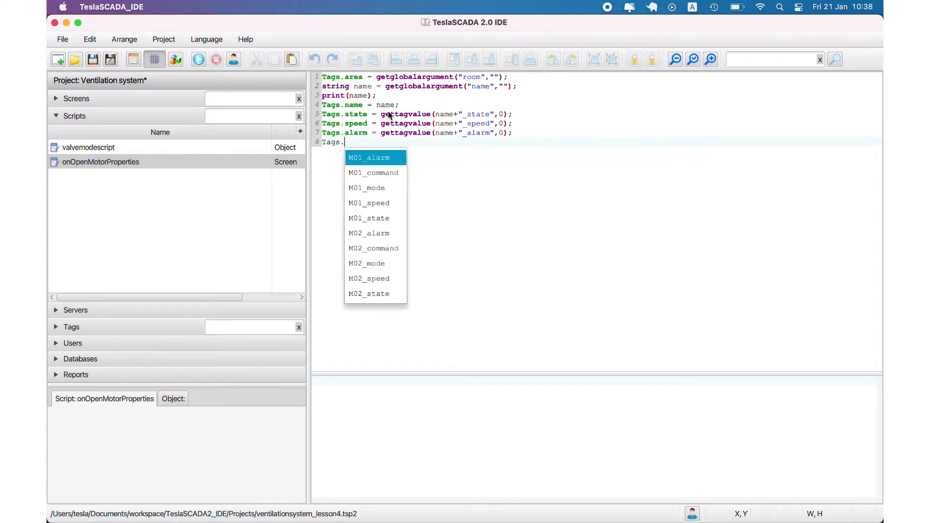
type("mode = gettagvalue(name+\"")
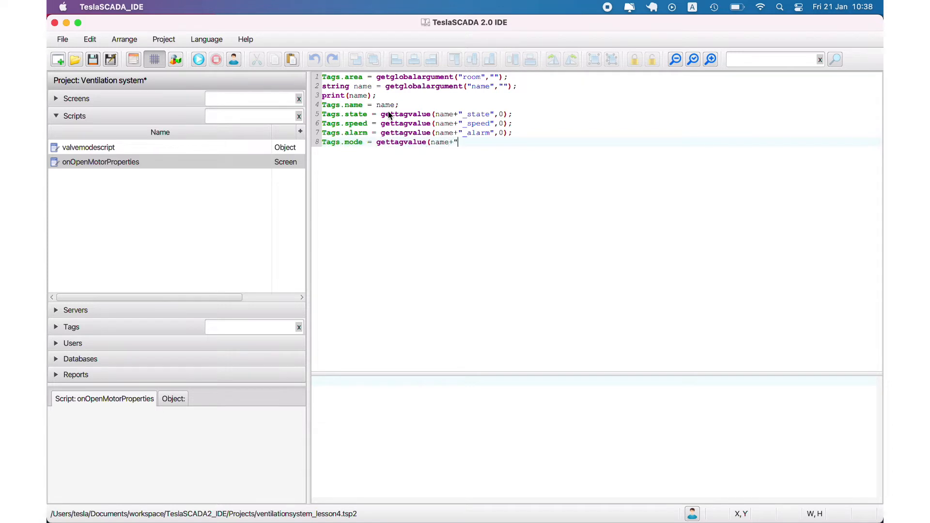
type("_mode\",0);")
key("Return")
Step: Add the script line Tags.command = gettagvalue(name+"_command",0); checking the suffix against the M01 tags, and save the project
type("Tags.")
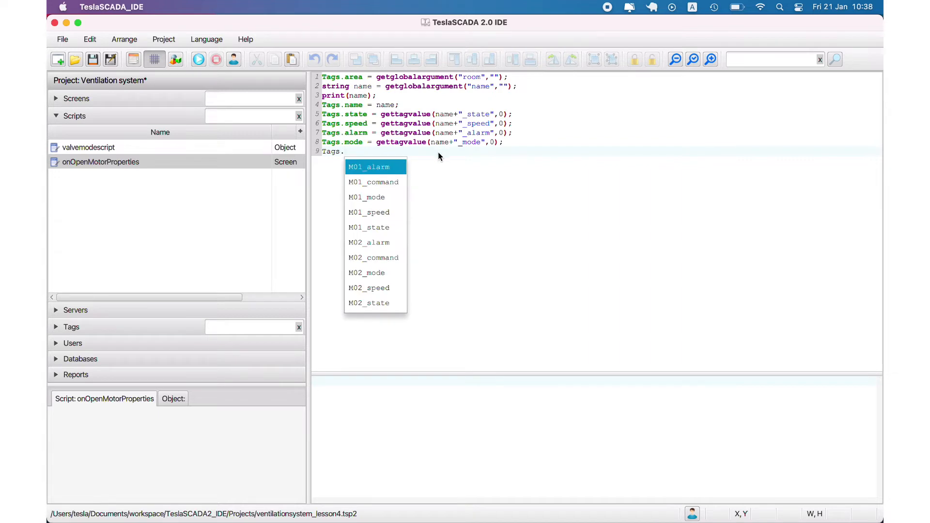
type("command")
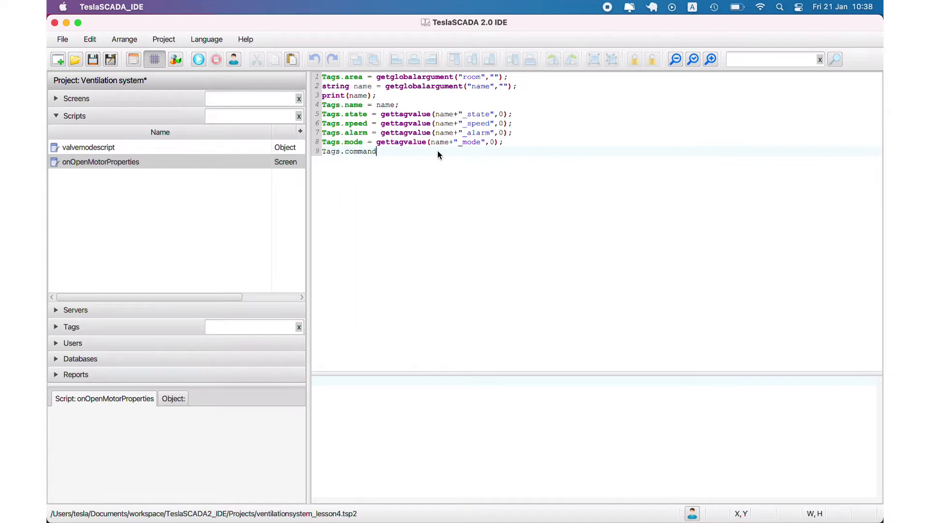
type(" = gettagvalue(name+\"_")
left_click(63, 327)
left_click(62, 196)
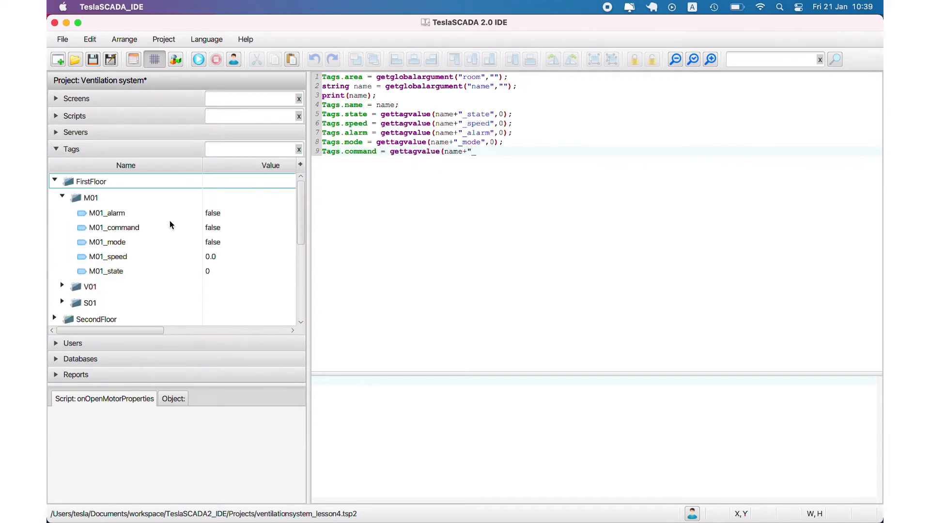
left_click(485, 154)
type("co")
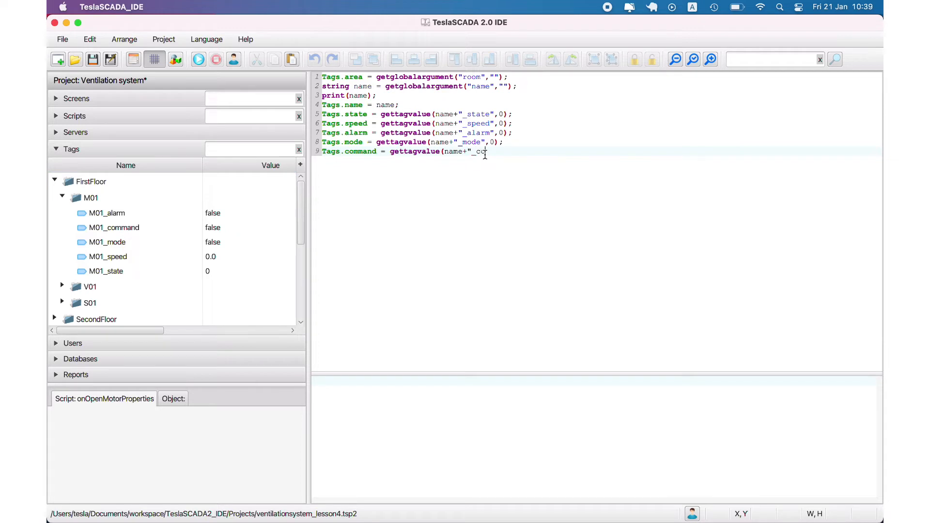
type("mmand\",0);")
left_click(92, 59)
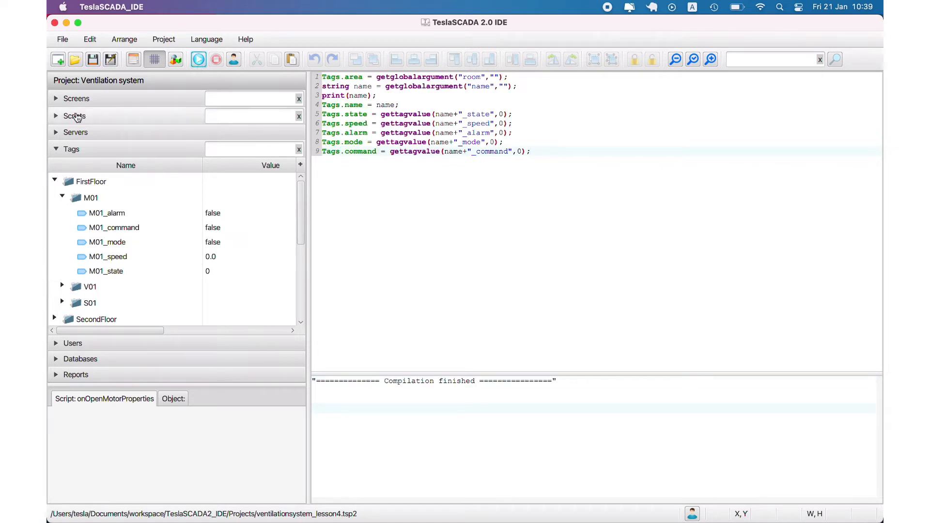
Step: Attach the onOpenMotorProperties script to the MotorProperties screen's script collection and save the project
left_click(57, 102)
double_click(104, 159)
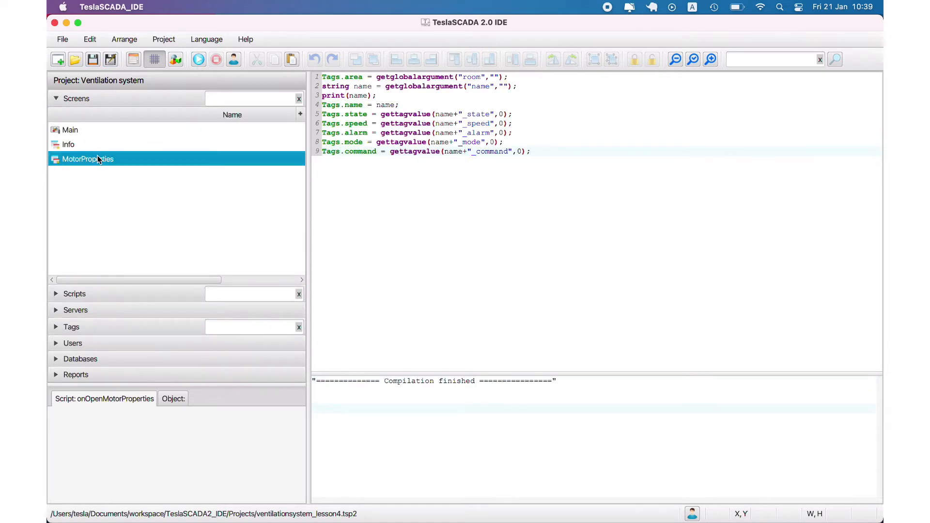
right_click(193, 161)
left_click(228, 236)
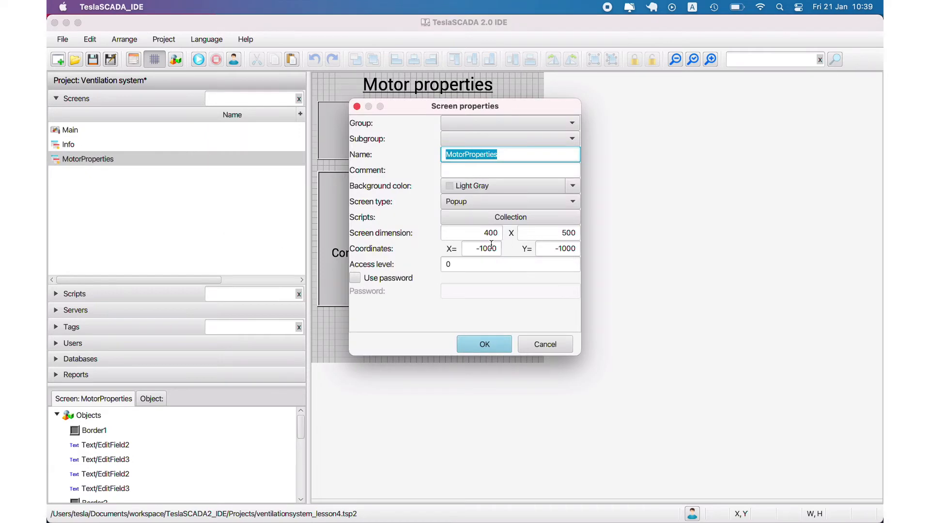
left_click(511, 217)
left_click(542, 150)
left_click(542, 164)
left_click(511, 176)
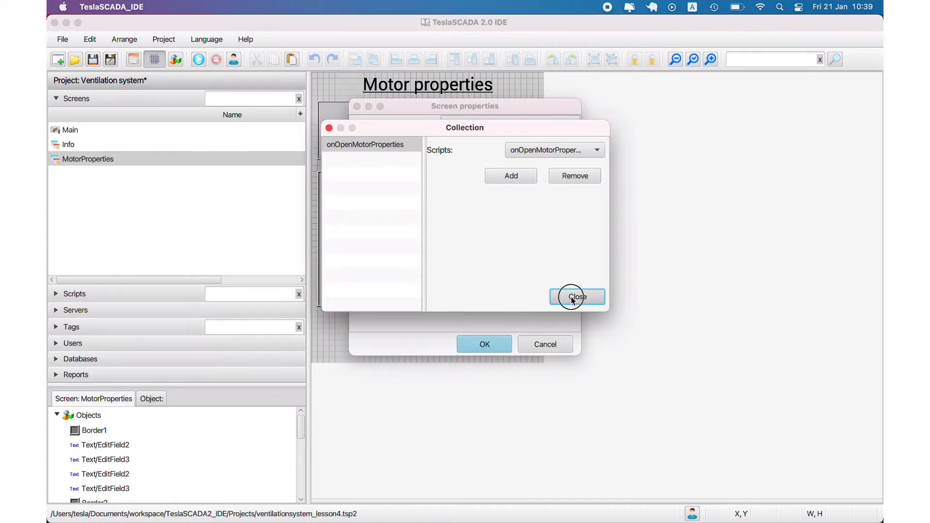
left_click(577, 297)
left_click(485, 344)
left_click(93, 59)
Step: Run the project from the Main screen and check the first-floor motor's properties popup
left_click(77, 98)
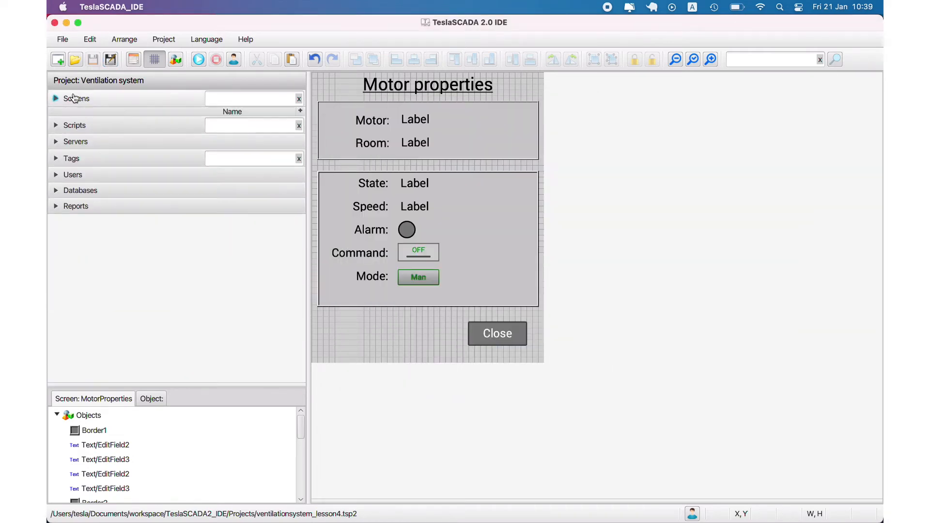
left_click(76, 98)
double_click(69, 130)
left_click(199, 63)
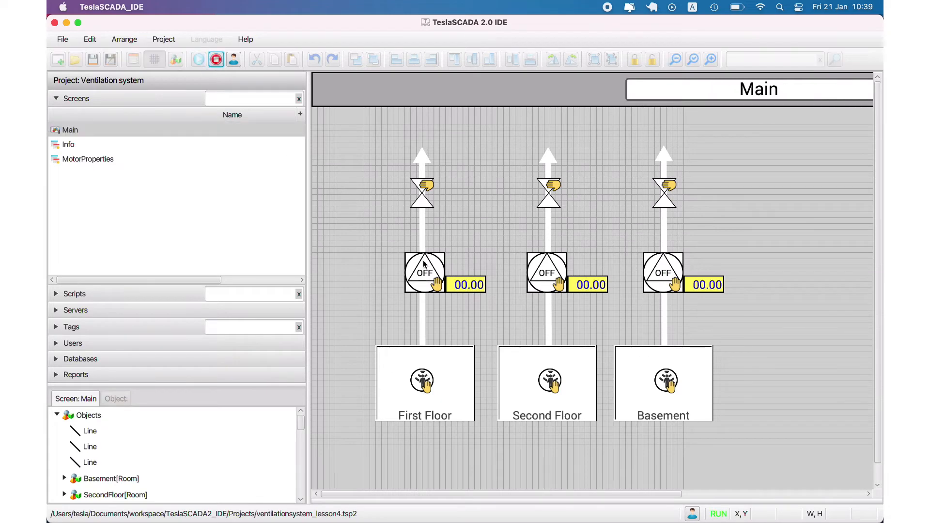
left_click(424, 264)
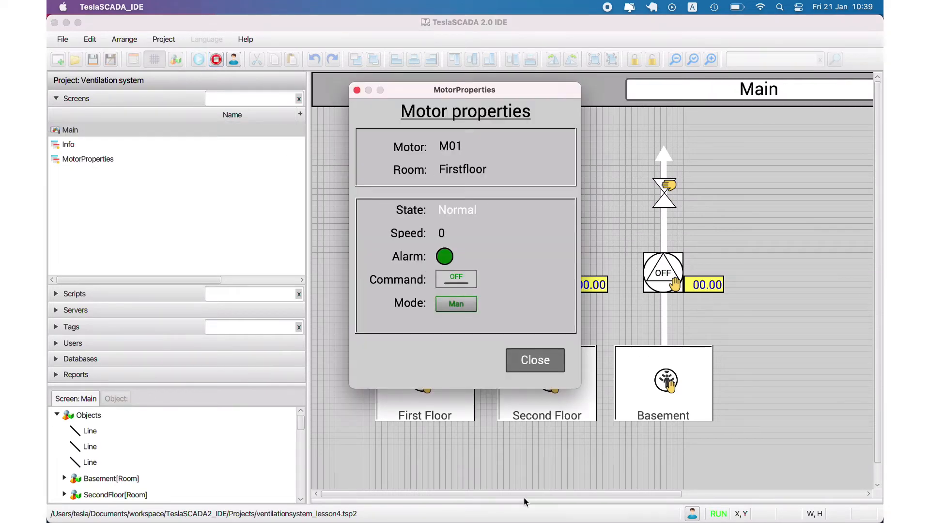
left_click(533, 361)
Step: Set the M01_speed tag's value to 12 in the running project
left_click(71, 327)
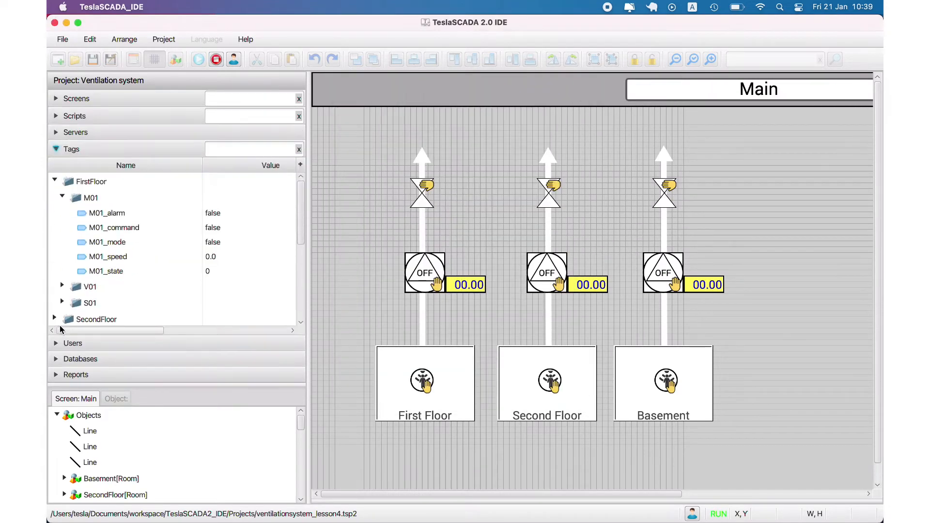
left_click(137, 257)
double_click(137, 258)
type("120")
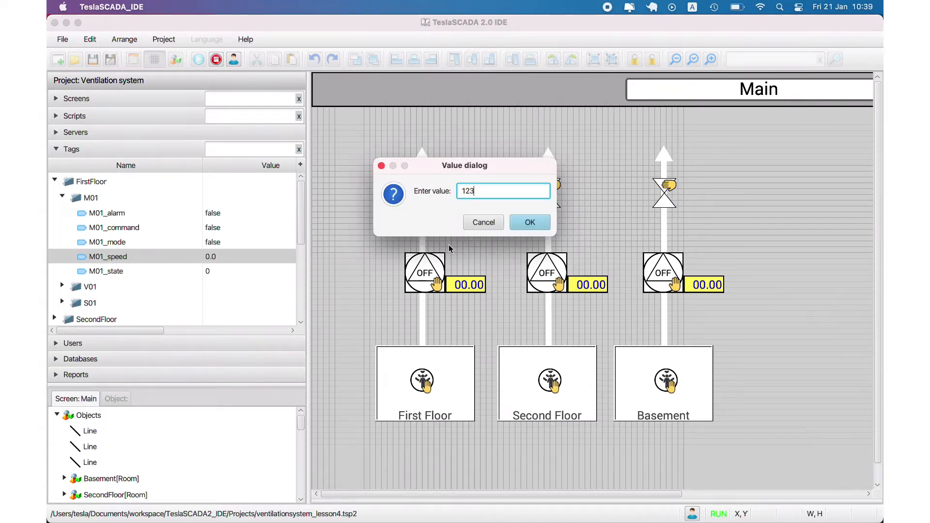
key("BackSpace")
key("BackSpace")
type("2")
left_click(526, 224)
Step: Set the M01_mode tag's value to true in the running project
double_click(121, 242)
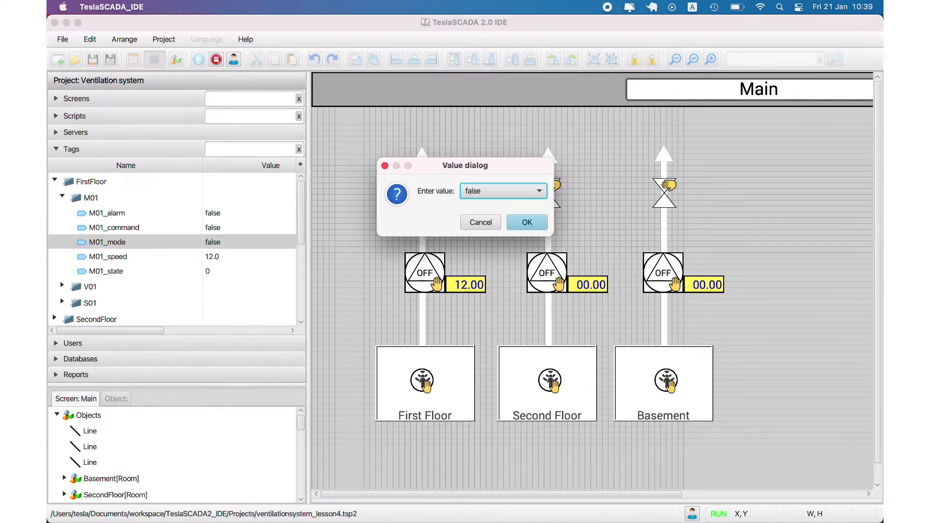
left_click(504, 191)
left_click(464, 221)
left_click(527, 223)
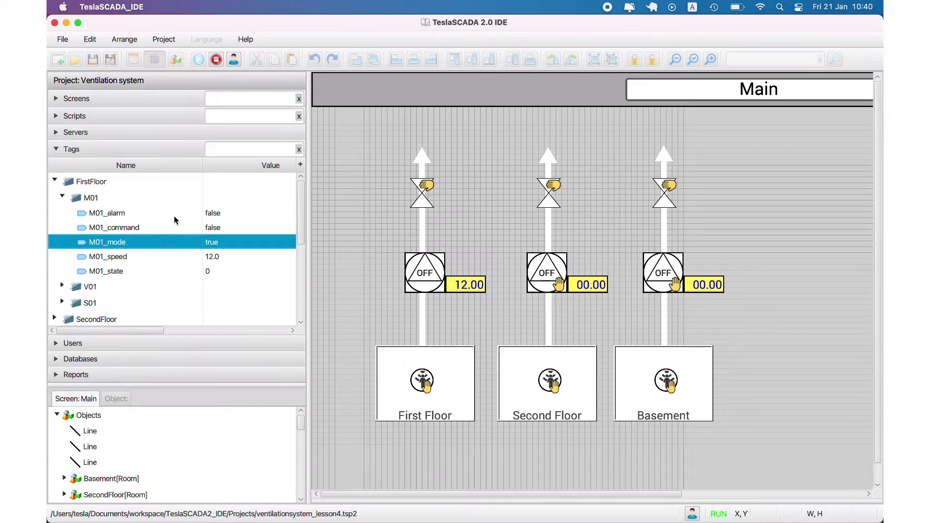
Step: Set the M01_alarm tag's value to true and dismiss the alarm message
double_click(107, 214)
left_click(504, 191)
left_click(487, 222)
left_click(527, 223)
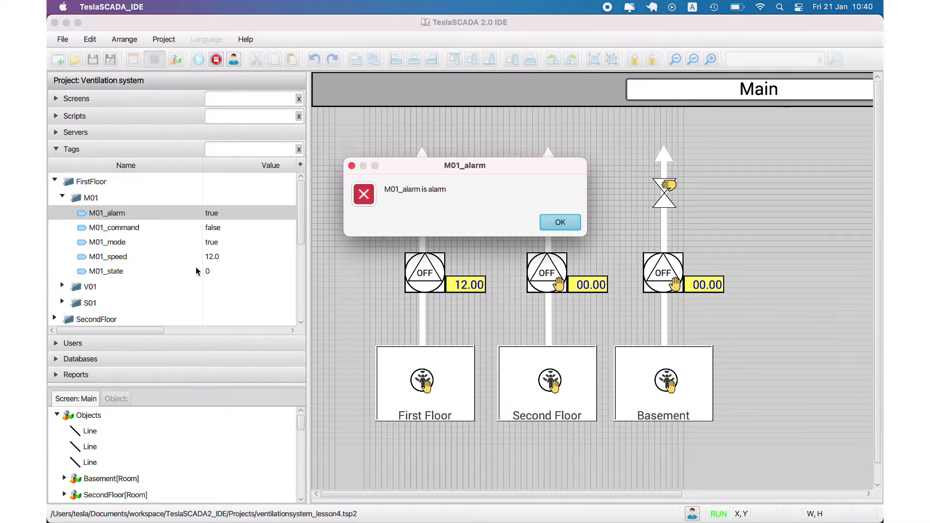
left_click(559, 222)
Step: Set the M01_state tag's value to 3 in the running project
double_click(202, 272)
type("3")
left_click(530, 223)
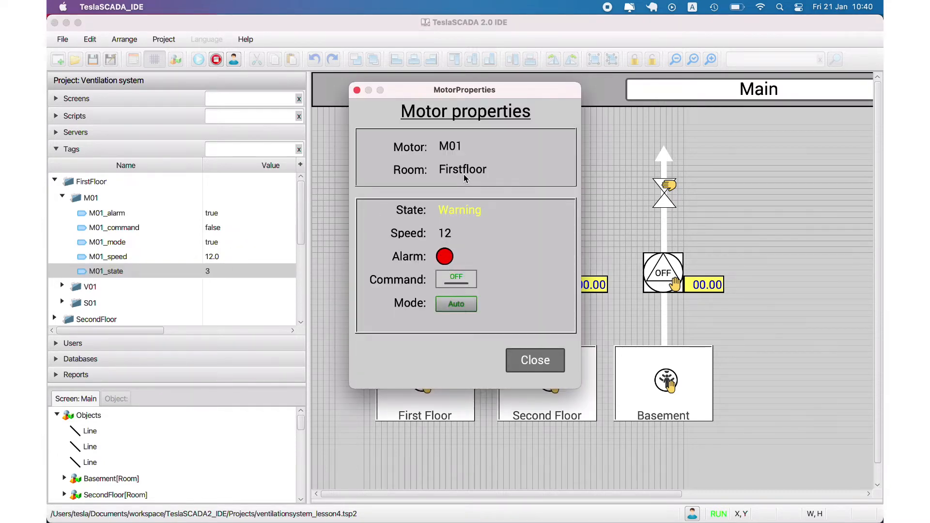
Step: Close the first-floor motor's properties popup and stop the running project
left_click(538, 360)
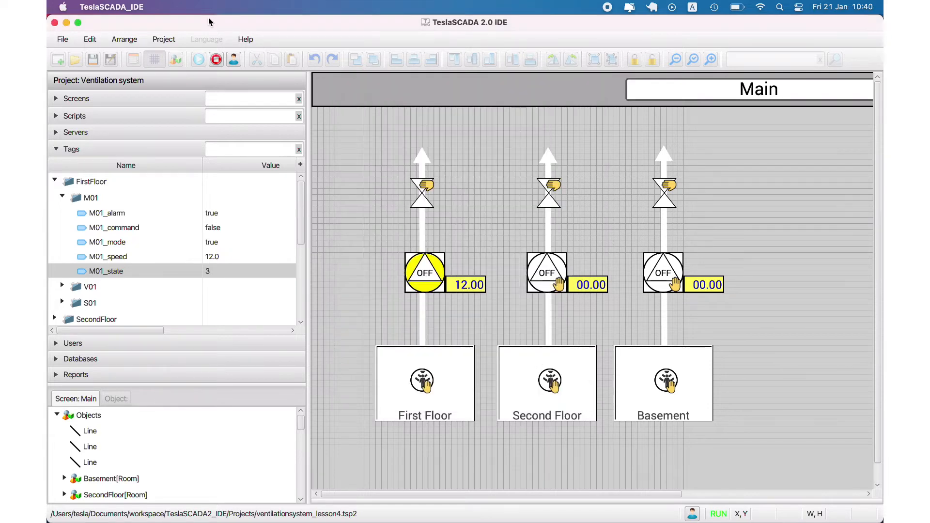
left_click(217, 60)
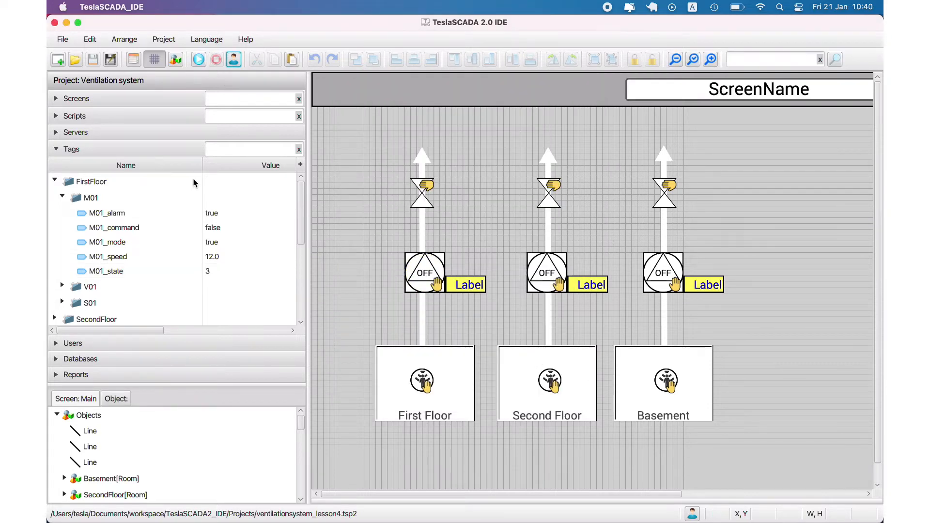
Step: Change the user-defined room property of the M01 object on the Main screen to First_floor and save the project
scroll(176, 436, "down", 5)
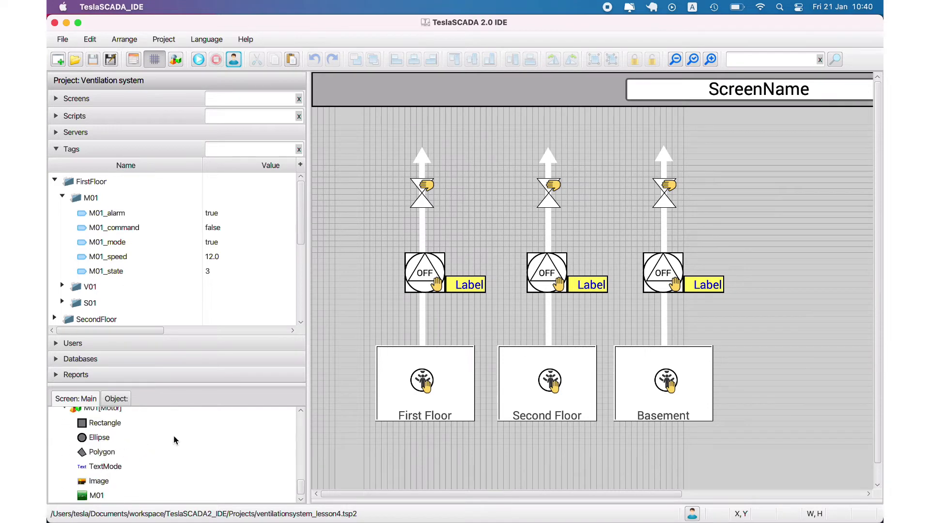
right_click(93, 497)
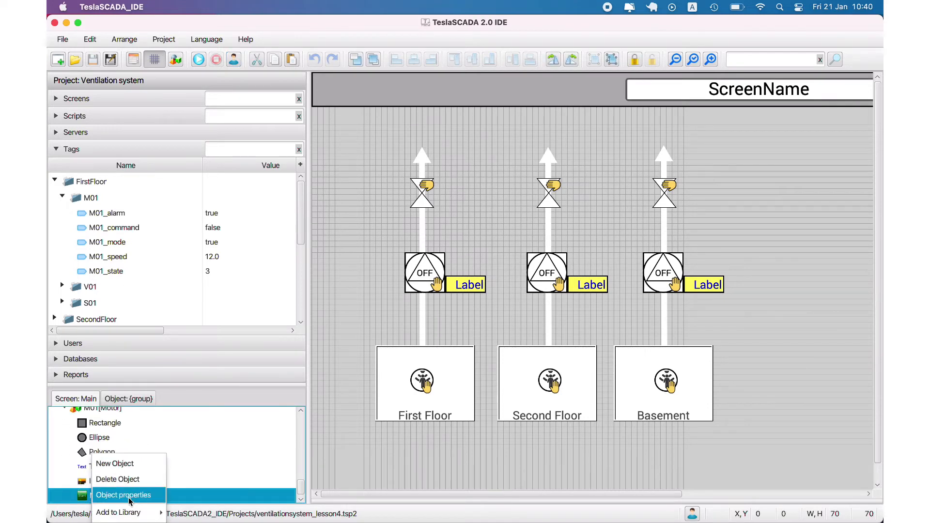
left_click(145, 494)
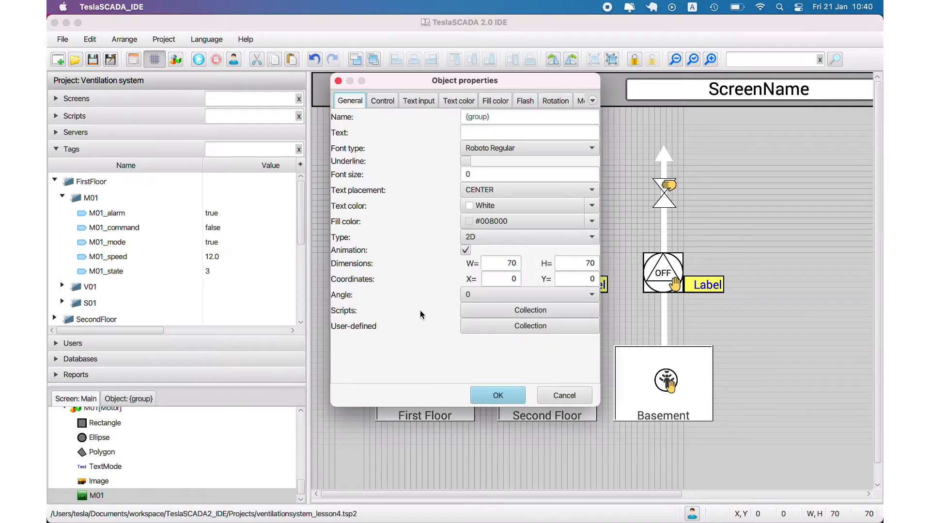
left_click(517, 312)
left_click(528, 325)
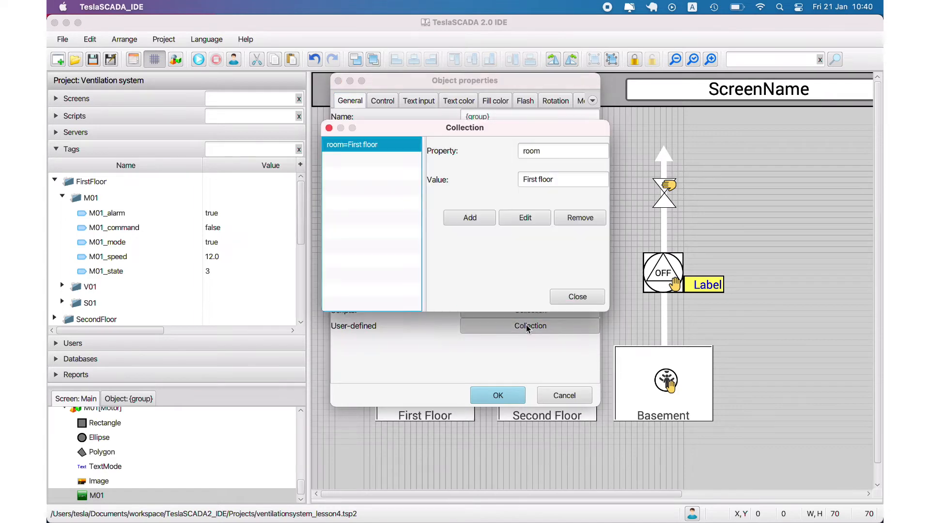
left_click(540, 179)
key("BackSpace")
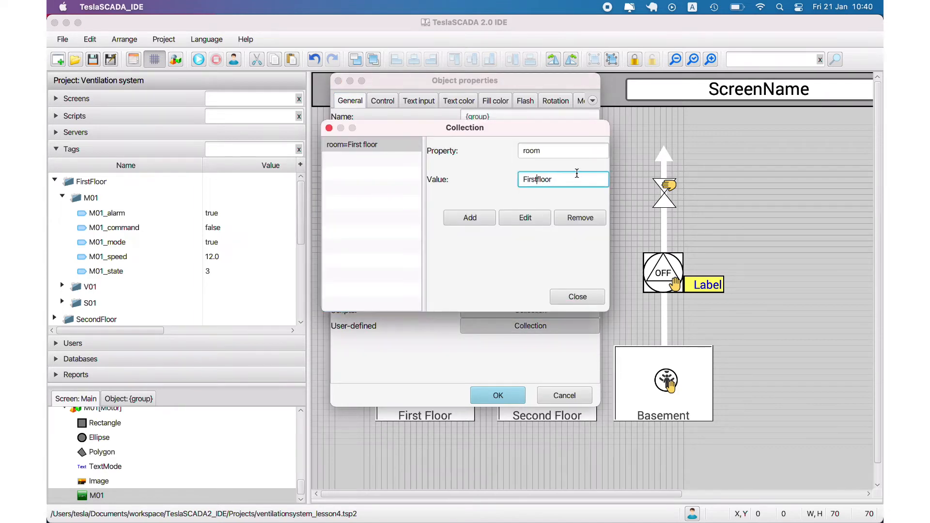
type("_")
left_click(519, 219)
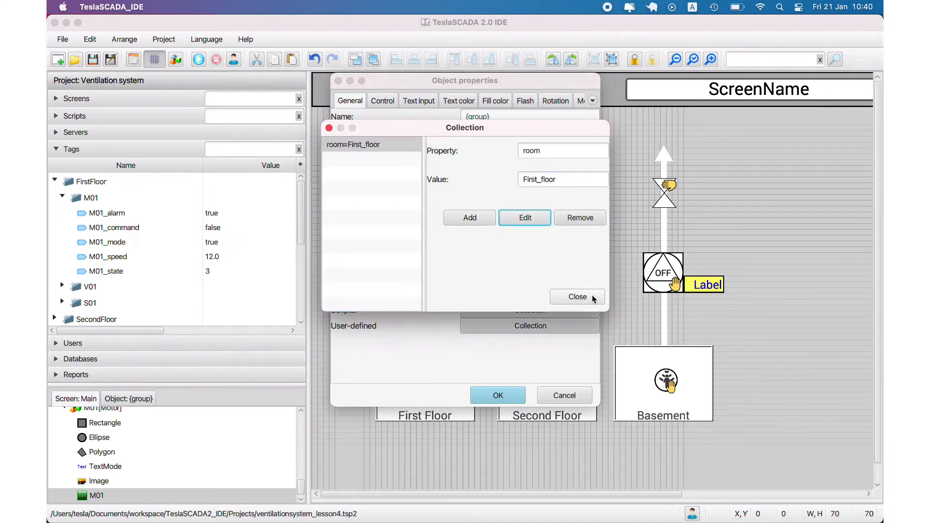
left_click(588, 296)
left_click(518, 395)
left_click(92, 59)
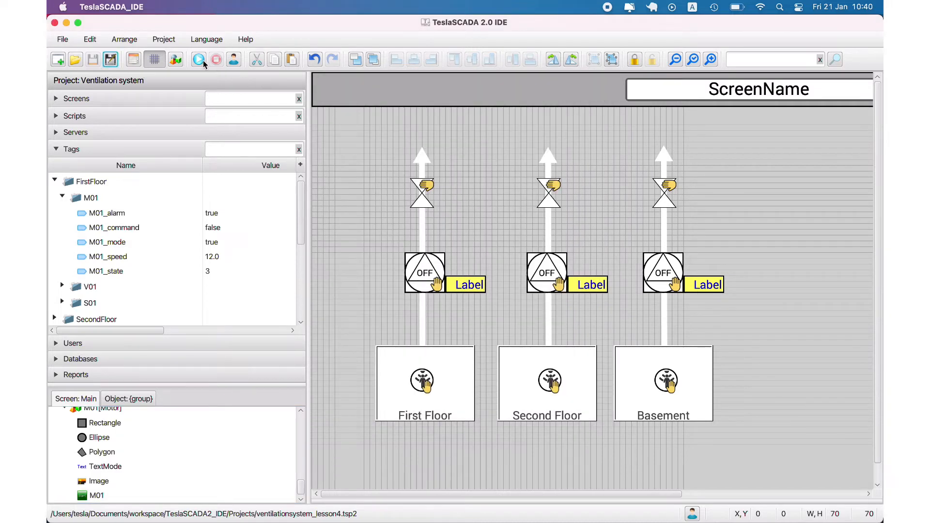
Step: Run the project again and check the room name in the first-floor motor's properties popup
left_click(199, 59)
left_click(439, 275)
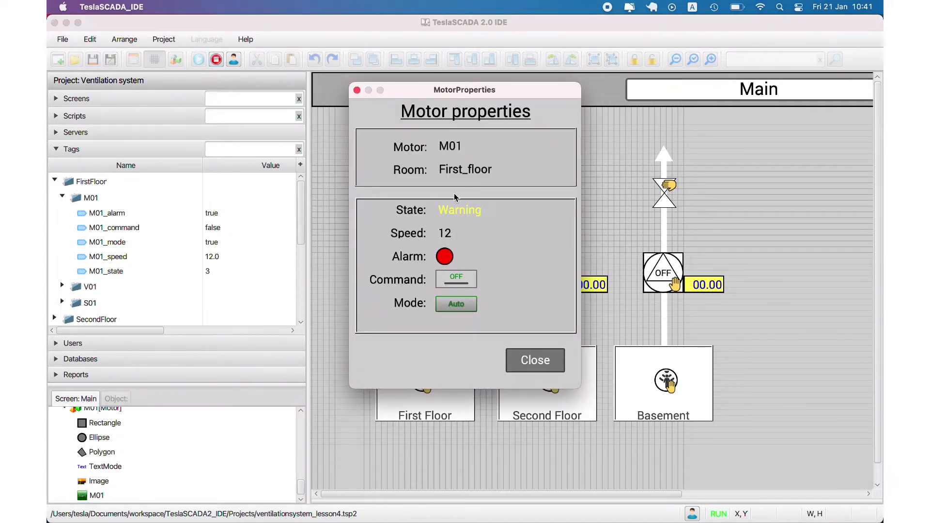
left_click(553, 357)
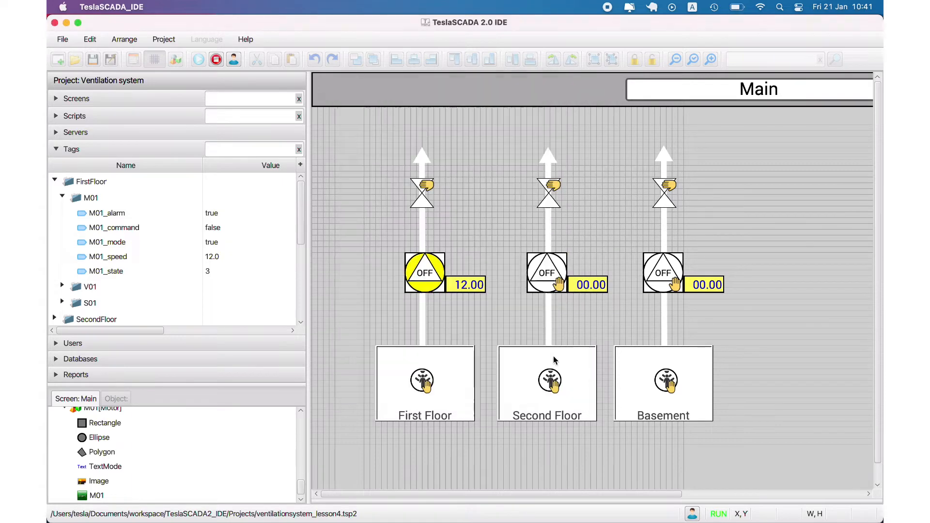
Step: Capitalize the word floor in the user-defined room property of the M01 object, and check the room name in the first-floor motor's popup
right_click(95, 492)
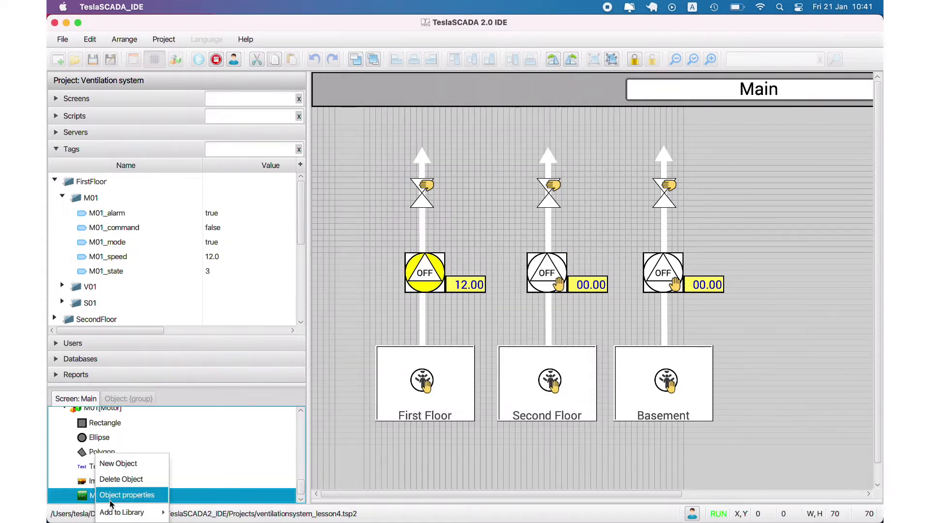
left_click(111, 499)
left_click(530, 326)
left_click(543, 180)
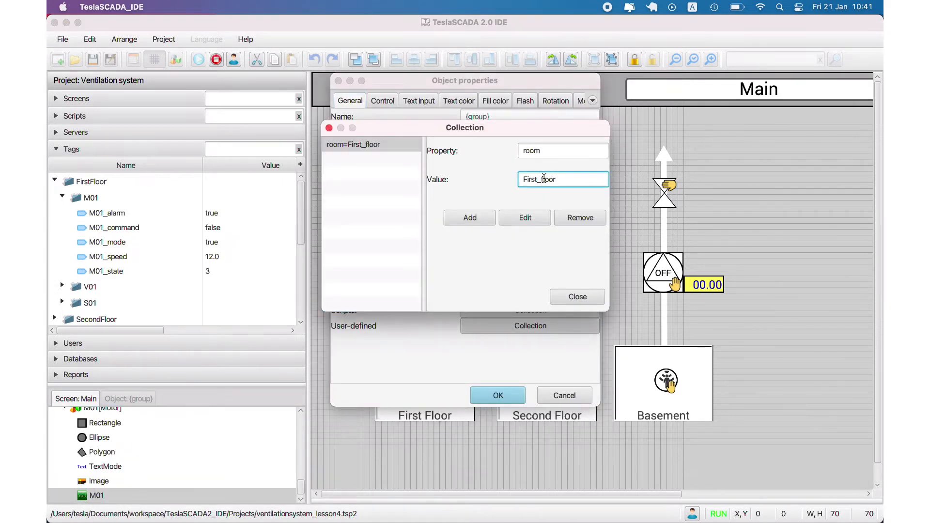
key("BackSpace")
key("Right")
key("BackSpace")
key("BackSpace")
type("F")
key("Left")
left_click(525, 217)
left_click(578, 296)
left_click(498, 395)
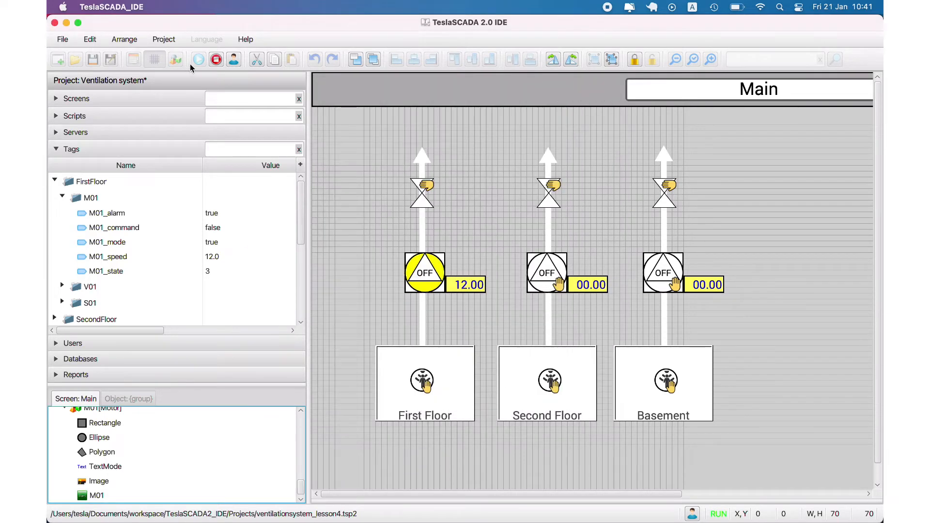
left_click(432, 276)
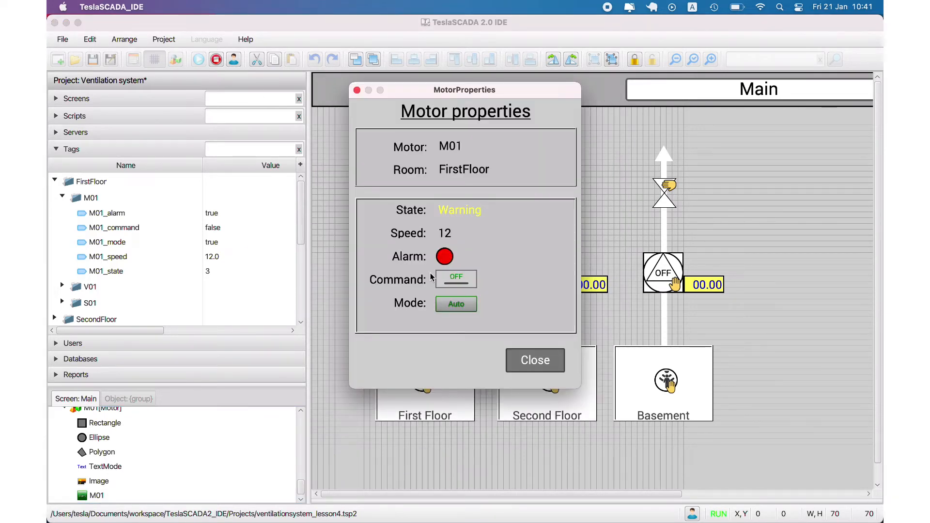
left_click(533, 360)
Step: Set the M01 object's user-defined room property to First_Floor and check the room name in the motor's popup
right_click(156, 498)
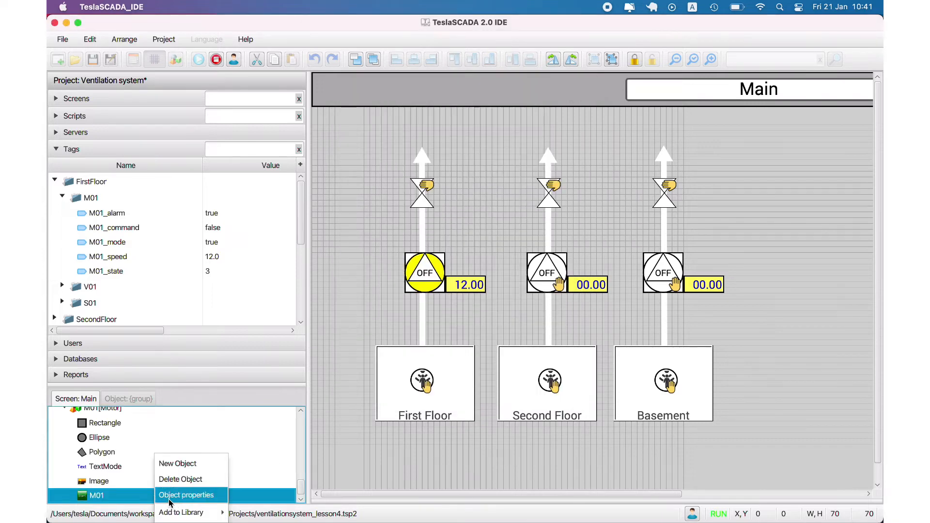
left_click(168, 497)
left_click(525, 311)
left_click(575, 298)
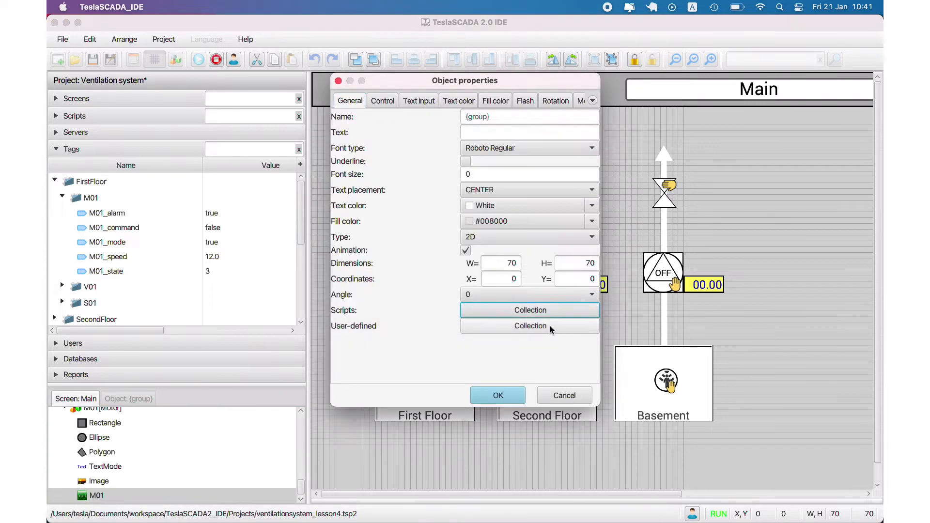
left_click(551, 327)
left_click(376, 145)
left_click(541, 178)
key("BackSpace")
type("__Floor")
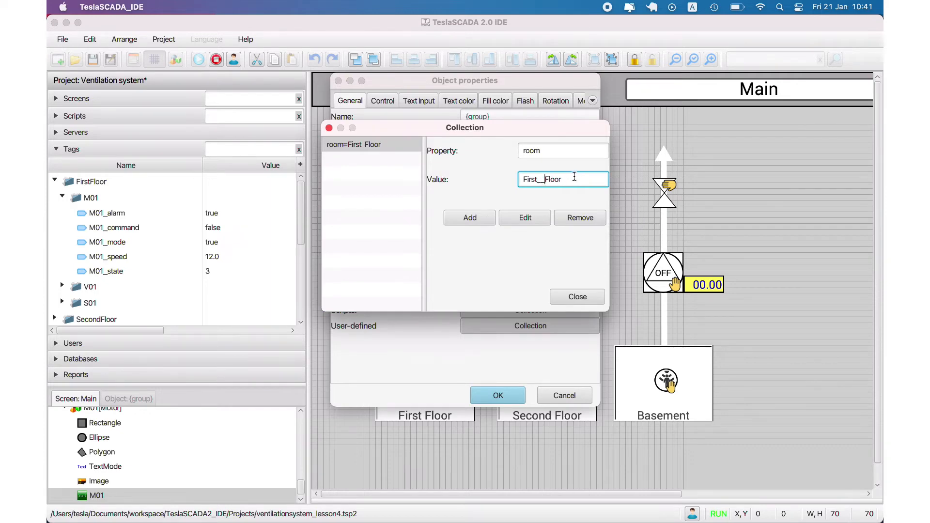
key("BackSpace")
left_click(525, 217)
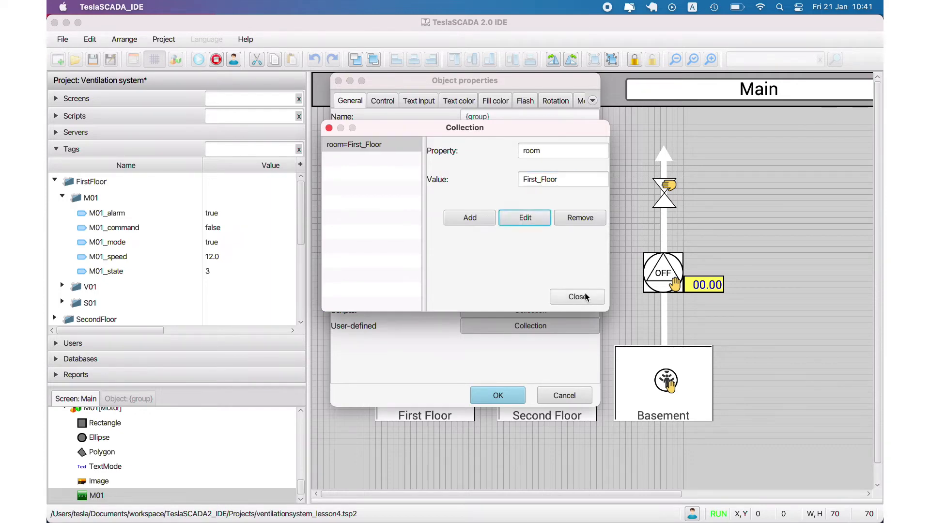
left_click(578, 296)
left_click(498, 395)
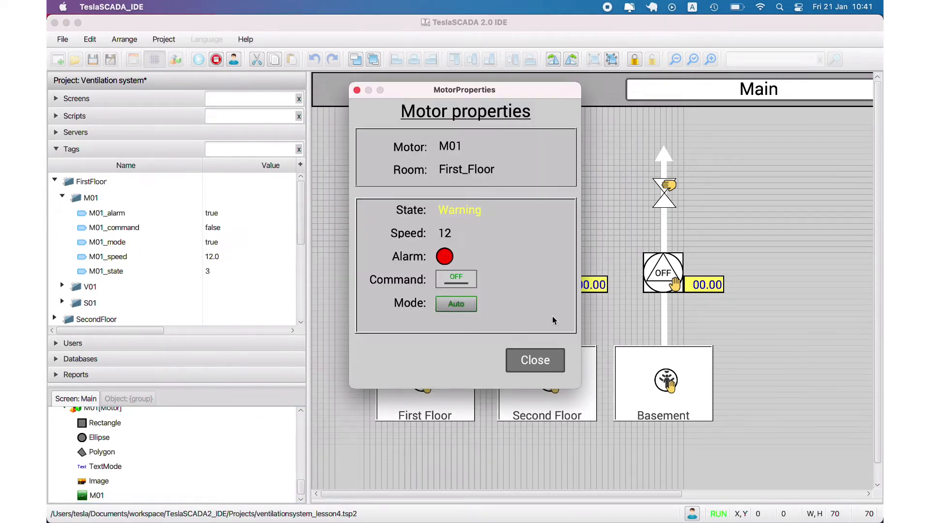
left_click(548, 367)
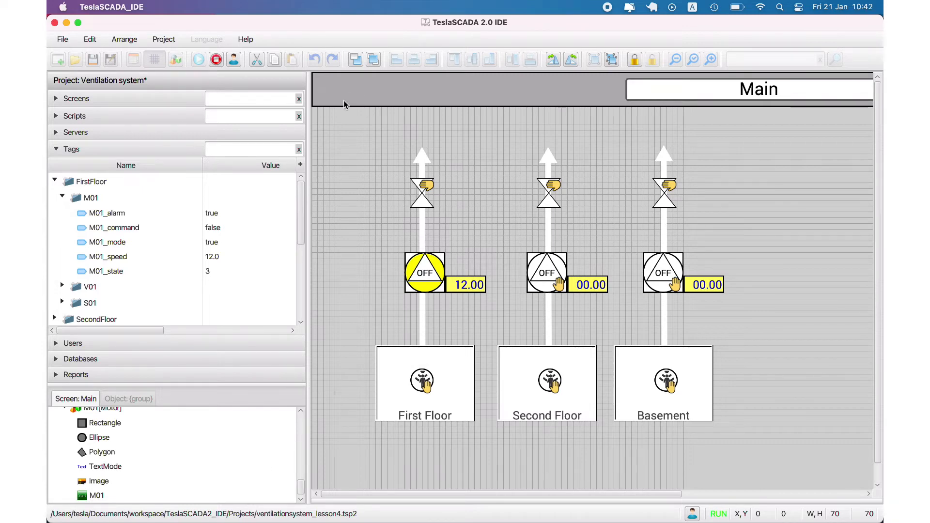
Step: Switch the first-floor motor's command on in its properties popup, then close the popup and stop the running project
left_click(434, 265)
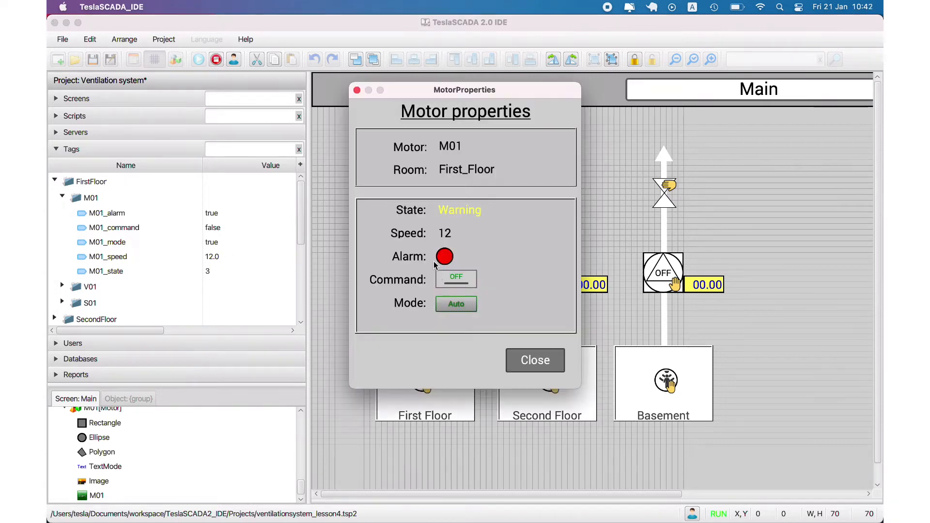
left_click(456, 280)
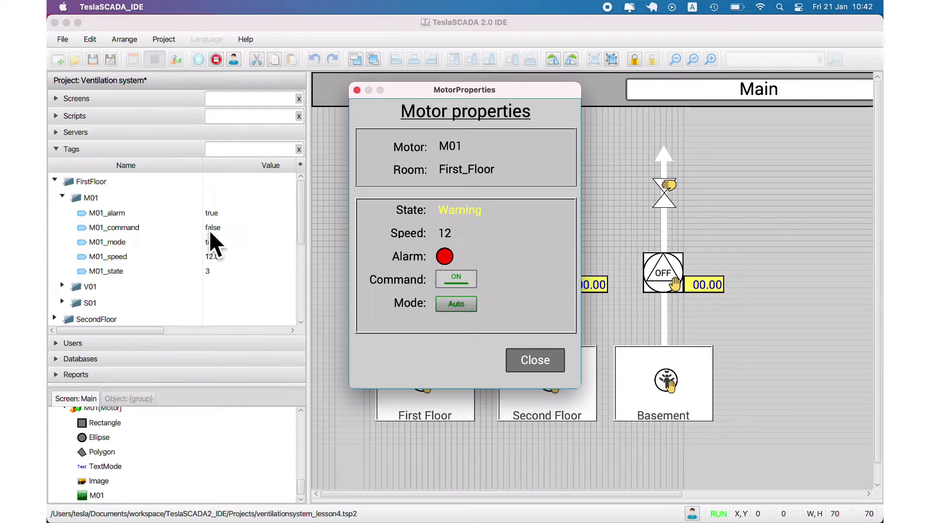
left_click(556, 363)
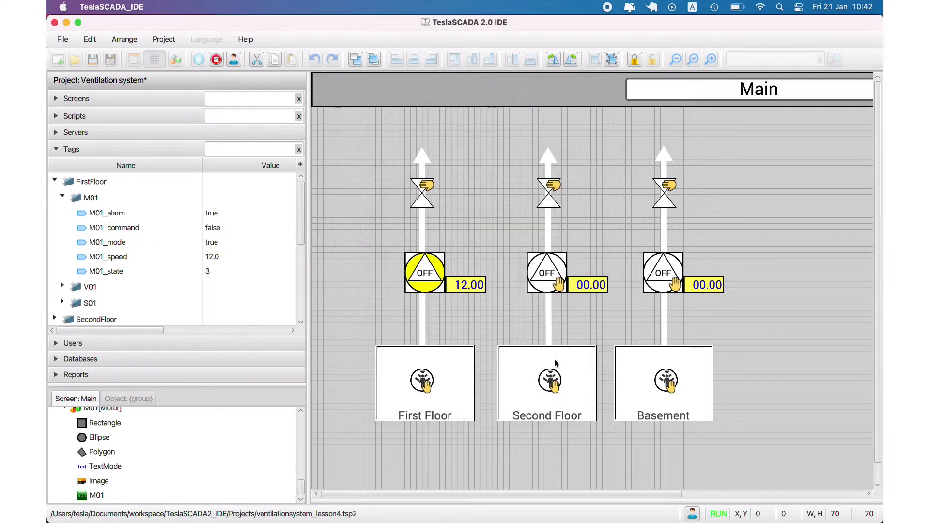
left_click(217, 59)
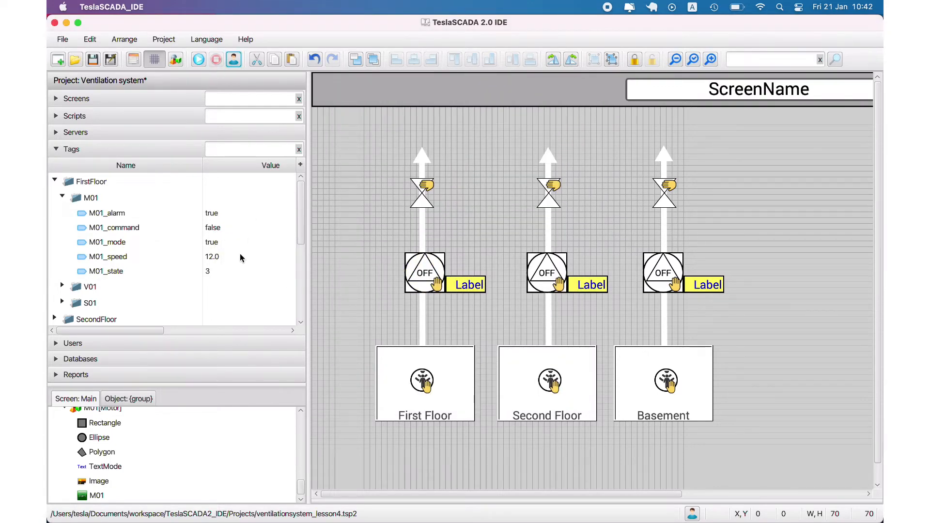
Step: Create a new script of type Screen in ST (Structured text) with OnDataChange execution
left_click(63, 117)
right_click(103, 200)
left_click(117, 207)
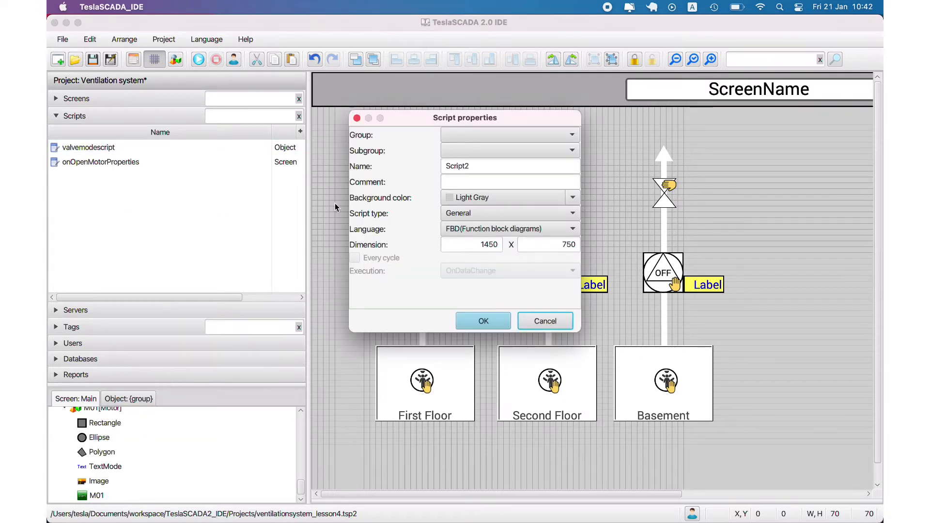
left_click(509, 229)
left_click(480, 242)
left_click(499, 270)
left_click(499, 270)
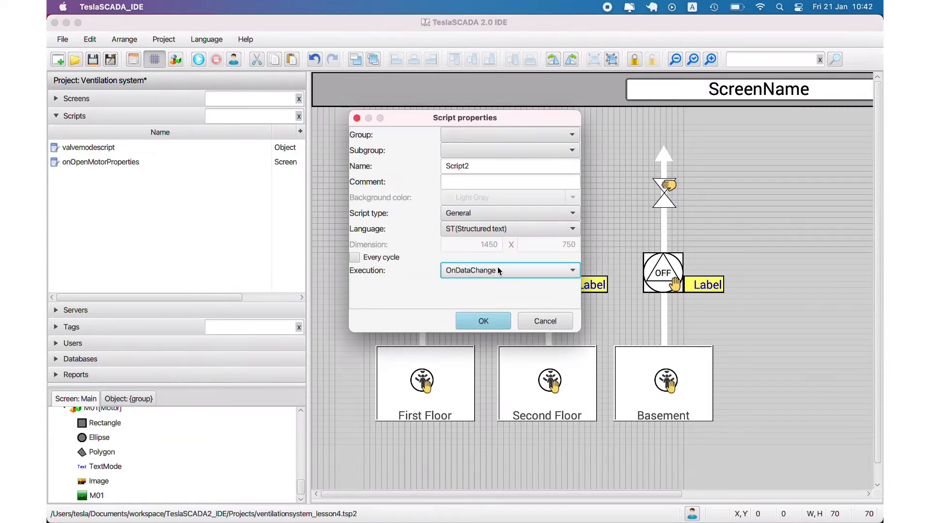
left_click(504, 214)
left_click(516, 245)
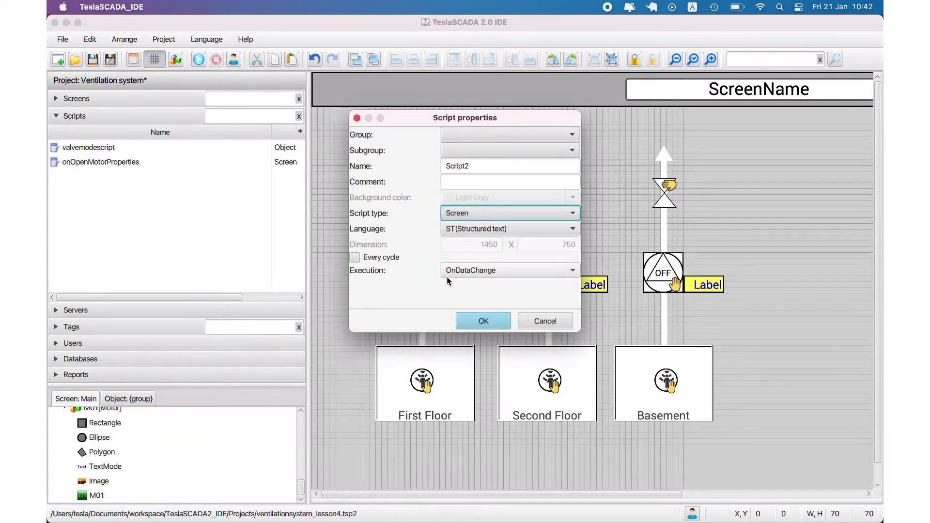
left_click(484, 321)
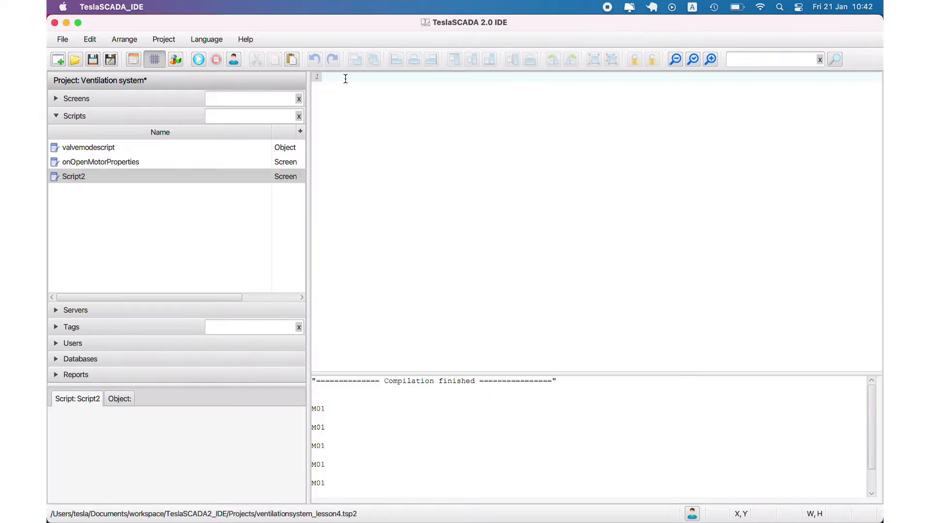
Step: Rename the new screen script as onDataChangeMotorProperties
left_click(123, 180)
right_click(123, 180)
left_click(160, 254)
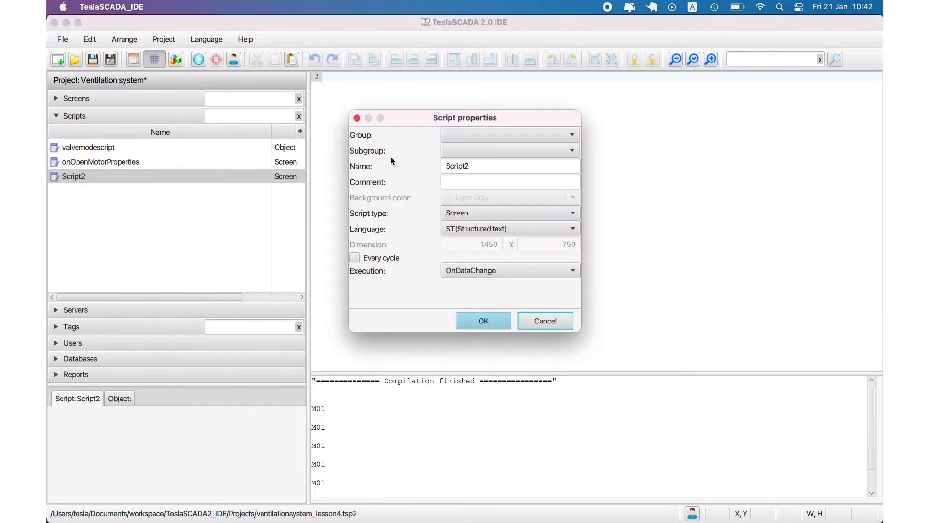
left_click(473, 167)
double_click(473, 167)
type("onDat")
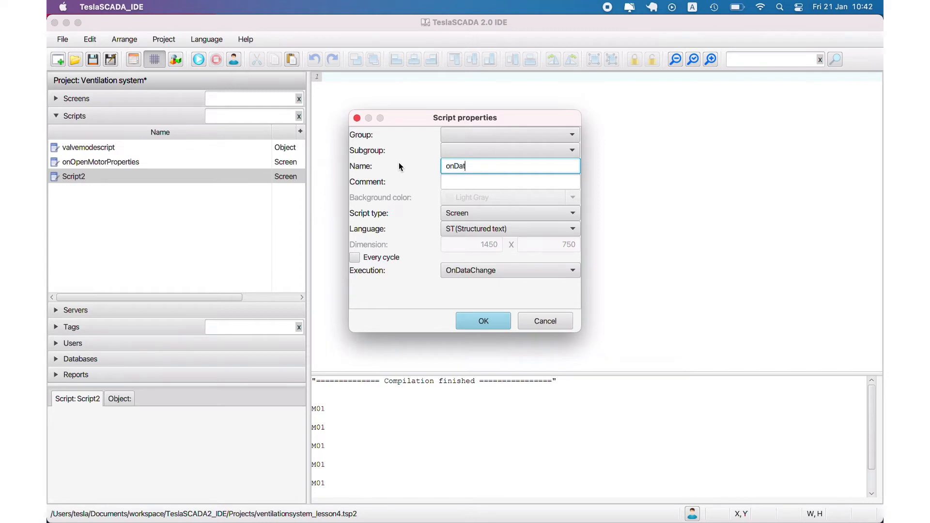
type("aChangeScr")
key("BackSpace")
key("BackSpace")
key("BackSpace")
type("MotorProperties")
left_click(478, 324)
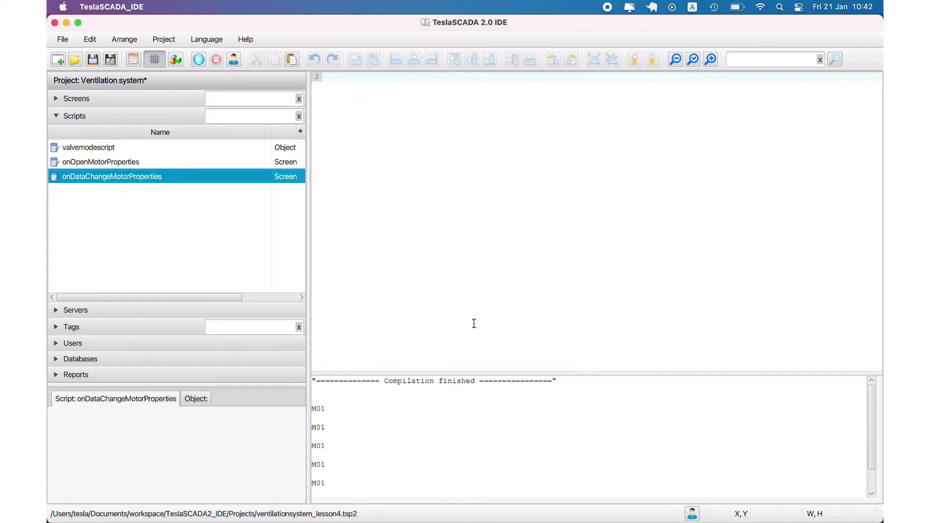
Step: Start the onDataChangeMotorProperties script with the line string name = getglobalargument("name","");
left_click(357, 82)
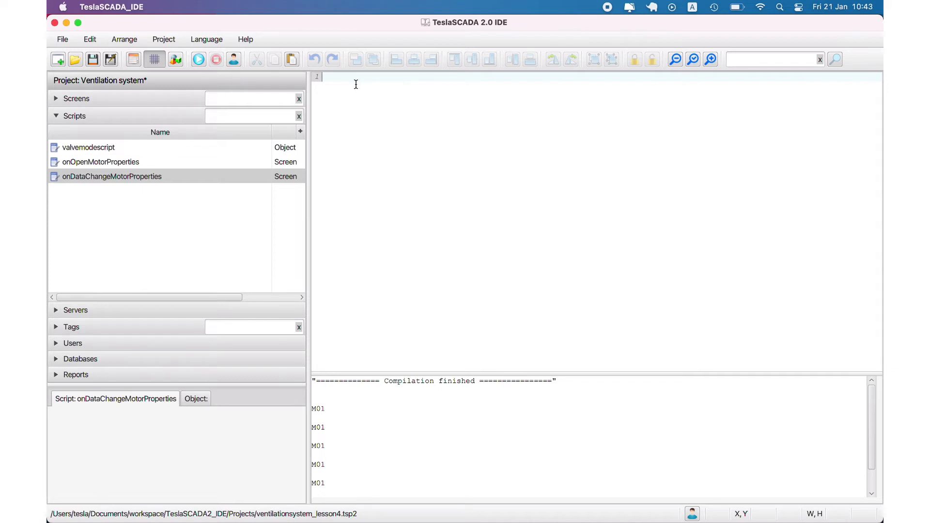
type("string name = getglobalargument(\"name")
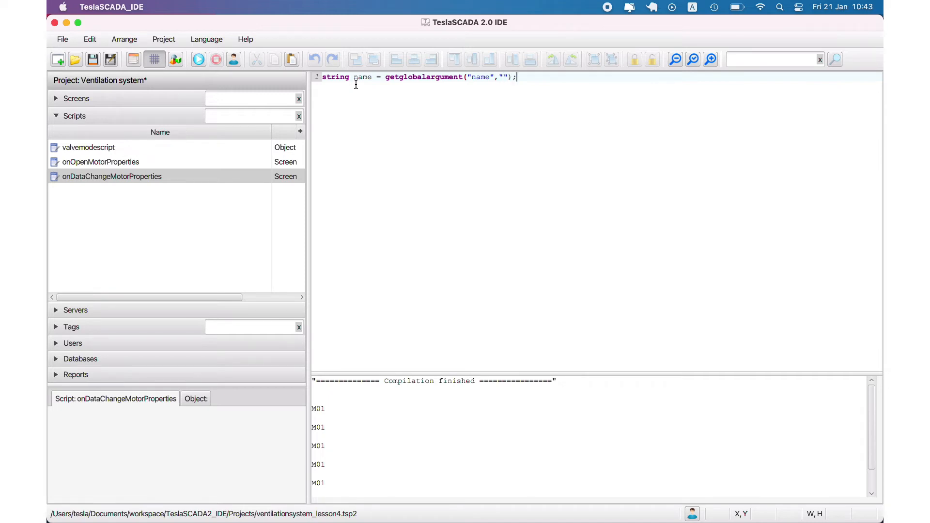
type("\",\"\");")
key("Return")
type("se")
key("BackSpace")
key("BackSpace")
type("gettagvalue")
double_click(323, 86)
left_click(324, 85)
Step: Copy the Tags.state, Tags.speed and Tags.alarm lines from the onOpenMotorProperties script into onDataChangeMotorProperties below the name line
left_click(180, 161)
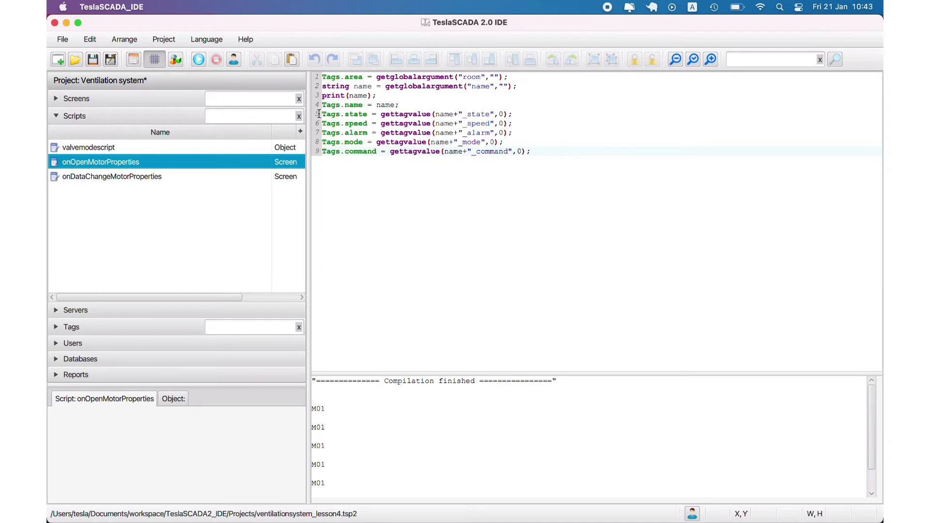
left_click_drag(319, 114, 506, 133)
right_click(486, 127)
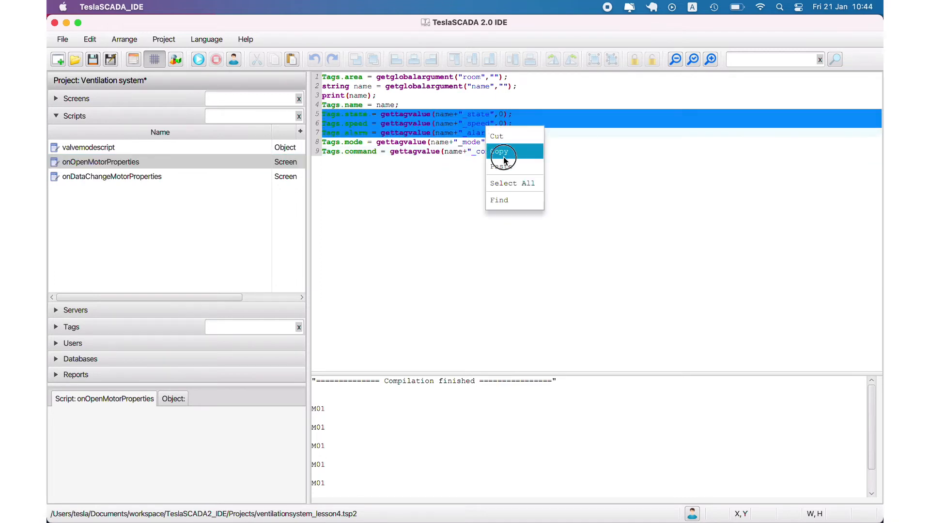
left_click(504, 157)
left_click(182, 177)
left_click_drag(377, 96, 302, 93)
type("Tags.state = gettagvalue(name+\"_state\",0); Tags.speed = gettagvalue(name+\"_speed\",0); Tags.alarm = gettagvalue(name+\"_alarm\",0);")
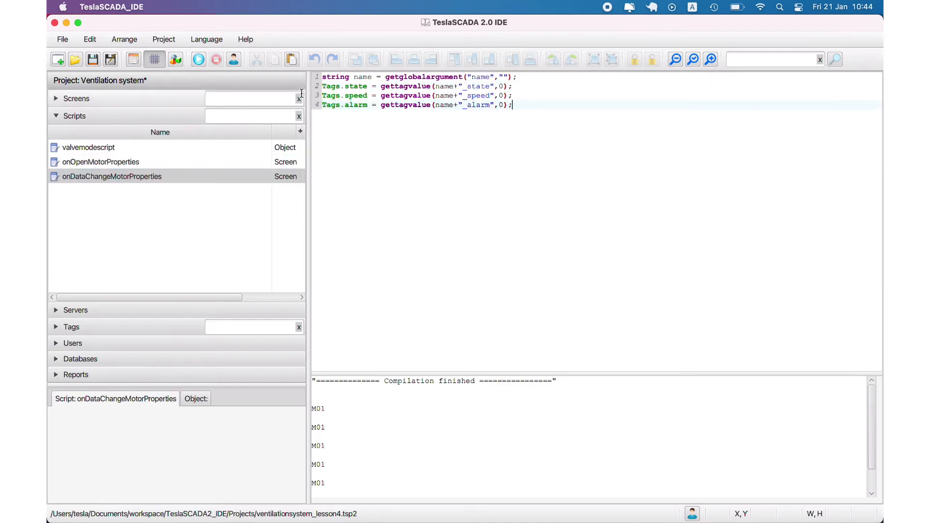
Step: Add settagvalue(name+"_mode",Tags.mode); and settagvalue(name+"_command",Tags.command); as the script's last lines and save the project
key("Return")
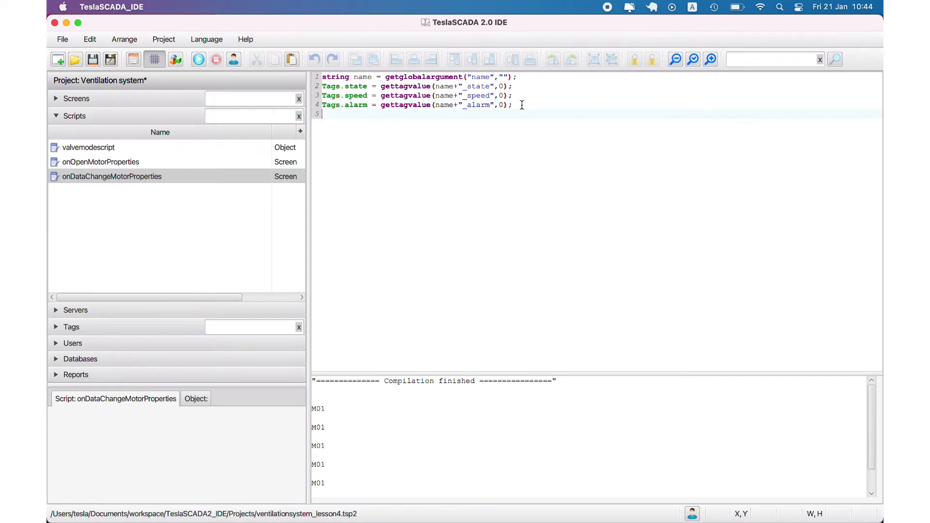
type("settagvalue(name+\"_mode\",Tags.")
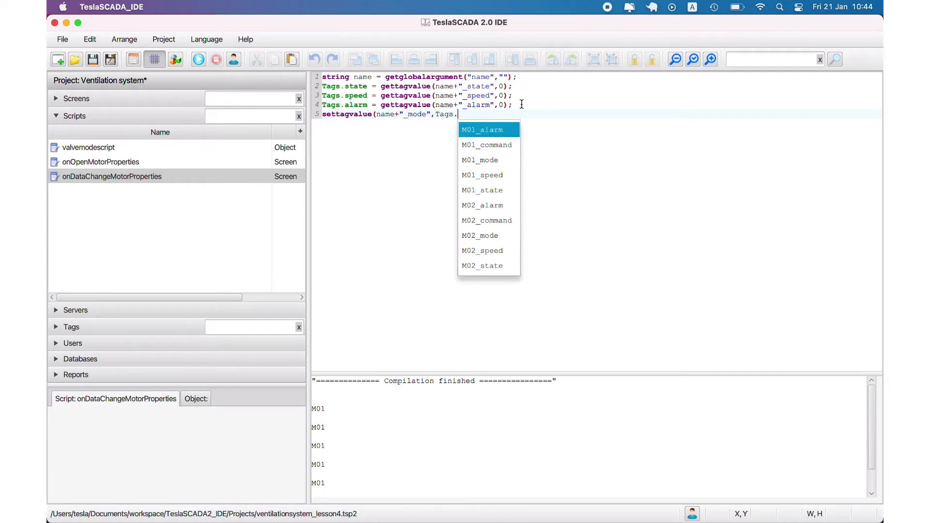
type("mode);")
key("Return")
type("se")
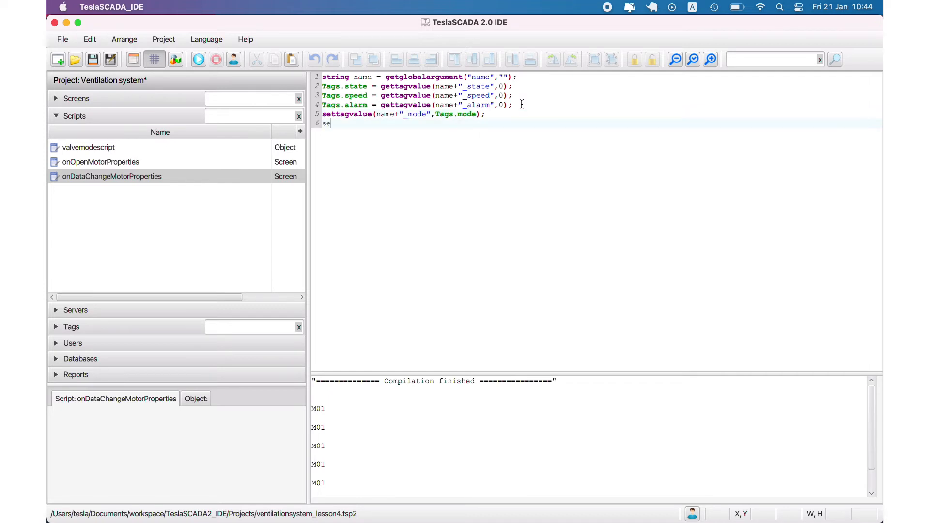
type("ttagvalue(name")
type("+\"_command\",Ta")
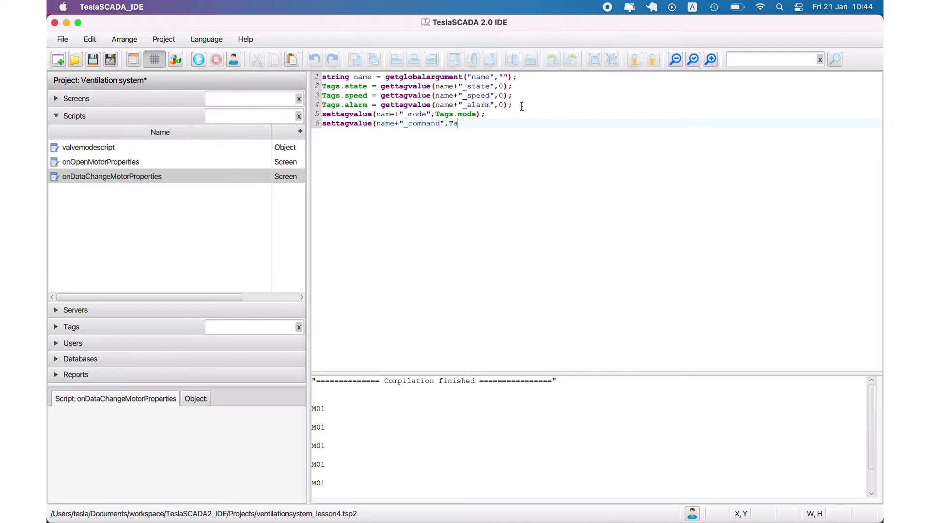
type("s.command);")
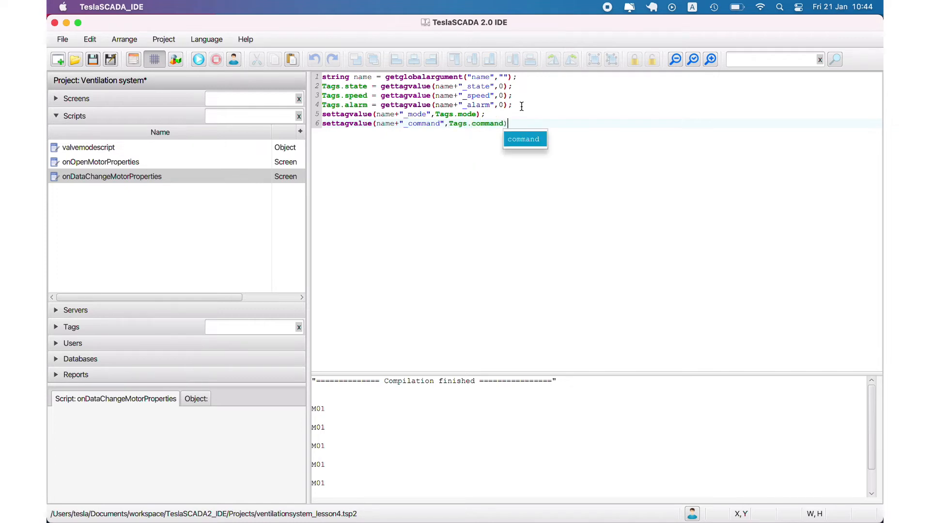
left_click(93, 59)
left_click(198, 60)
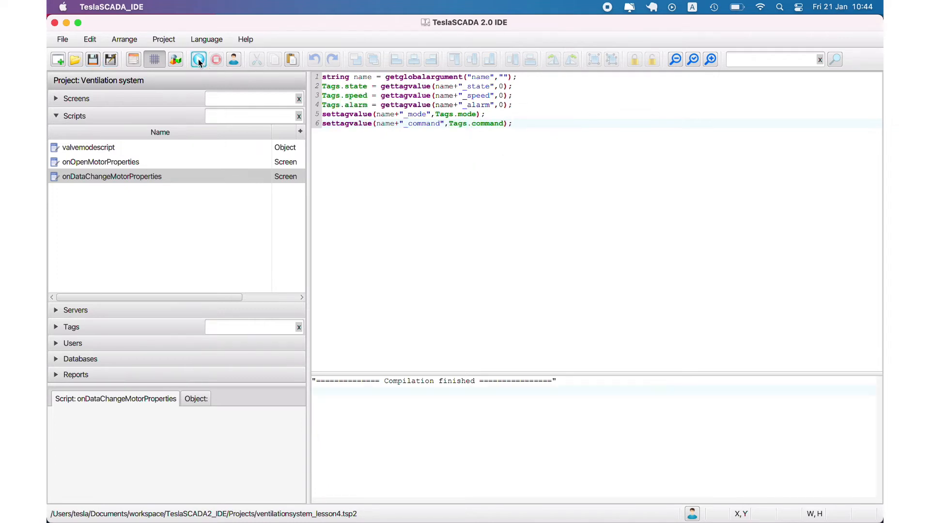
Step: Add the onDataChangeMotorProperties script to the MotorProperties screen's script collection and save the project
left_click(76, 98)
double_click(89, 159)
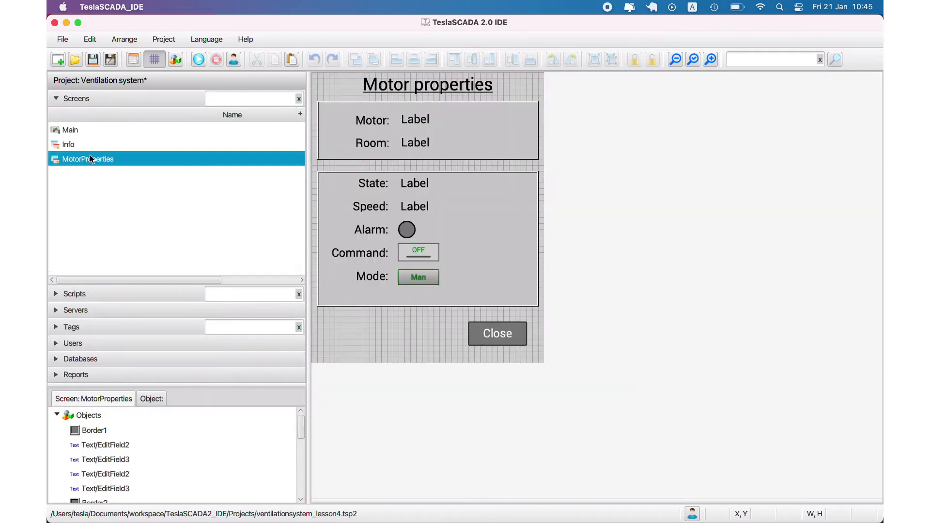
double_click(82, 131)
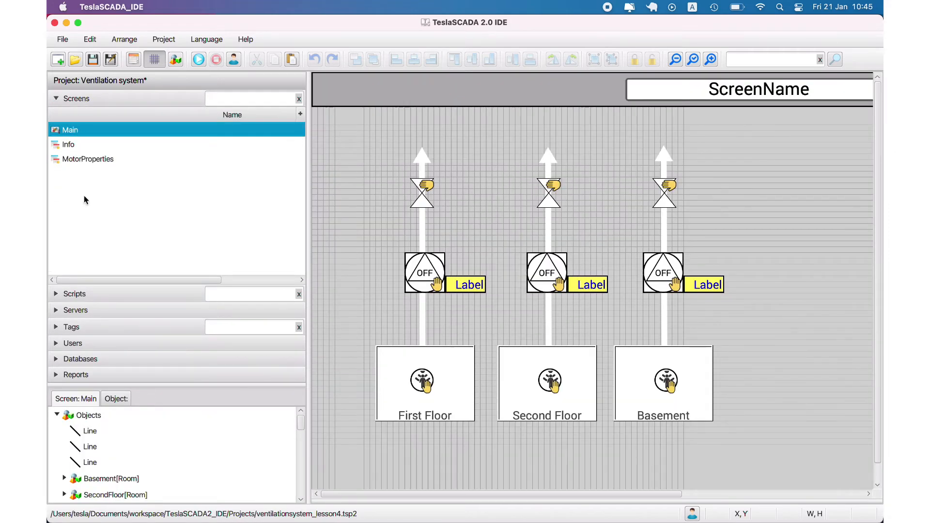
double_click(89, 159)
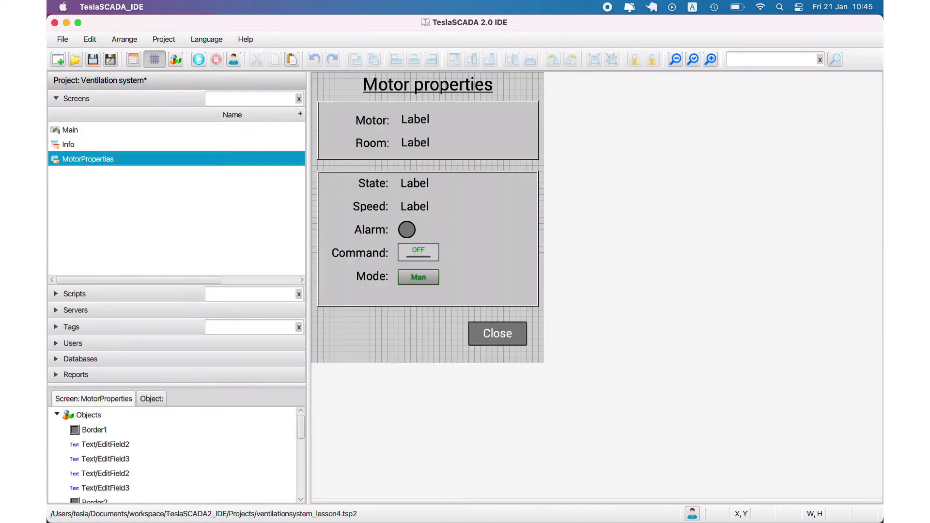
right_click(83, 158)
left_click(116, 235)
left_click(478, 272)
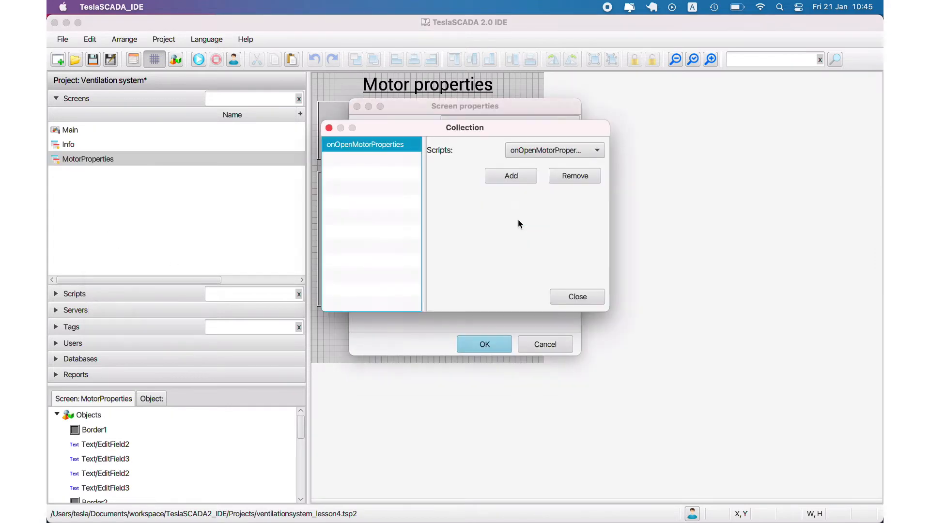
left_click(554, 150)
left_click(548, 161)
left_click(511, 176)
left_click(574, 297)
left_click(484, 344)
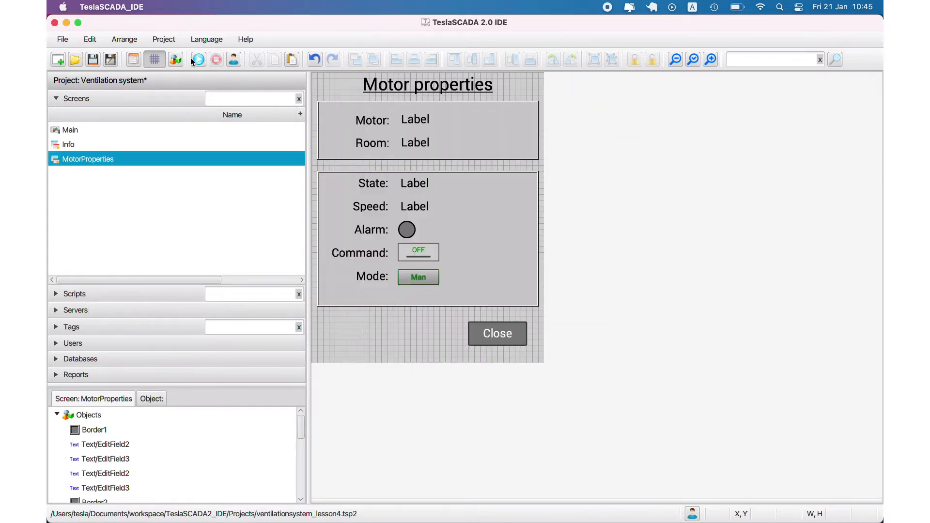
left_click(92, 60)
Step: Run the project from the Main screen with the tags listed and open the first-floor motor's popup
double_click(71, 129)
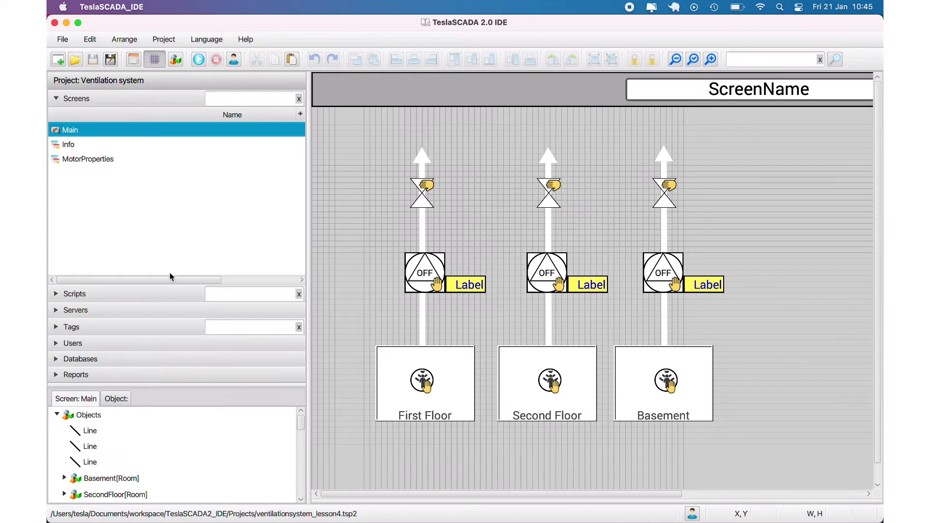
left_click(73, 327)
left_click(198, 59)
left_click(411, 263)
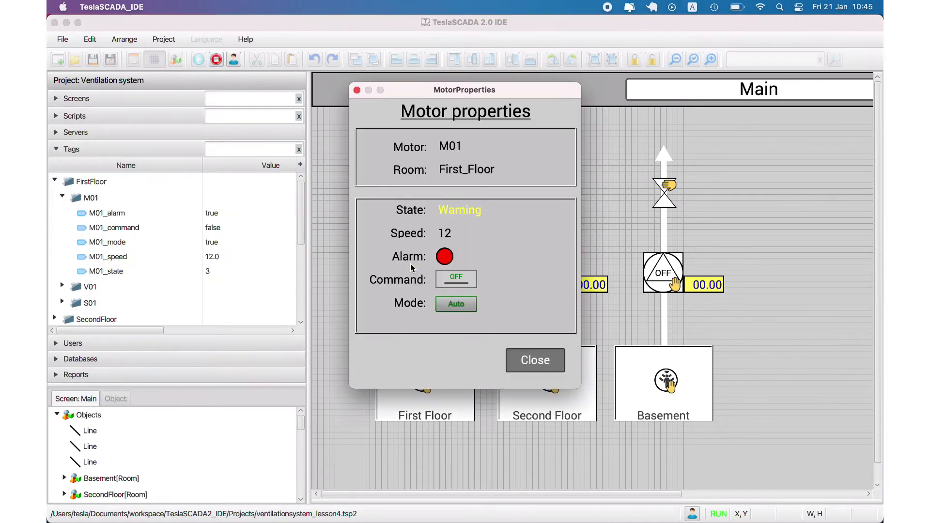
Step: Switch M01's command to ON and its mode to Man in the popup, close it and stop the simulation
left_click(456, 279)
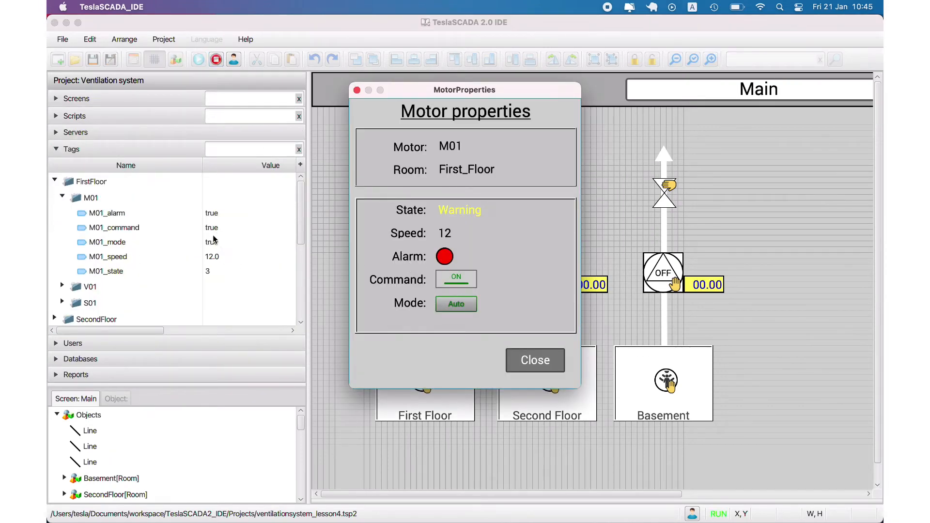
left_click(455, 311)
left_click(456, 326)
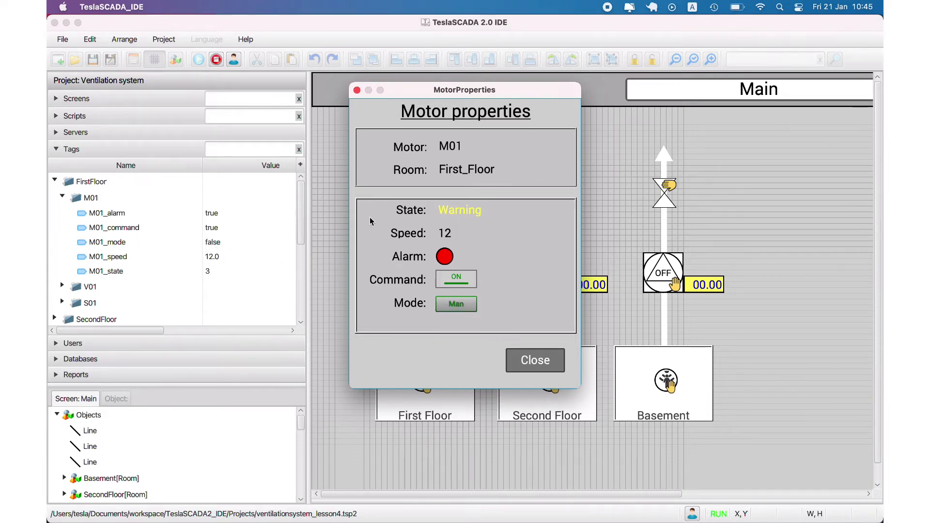
left_click(536, 361)
left_click(217, 62)
Step: Apply the M01 motor's changes to all objects of its Motor template without changing the properties' tags
scroll(135, 453, "down", 10)
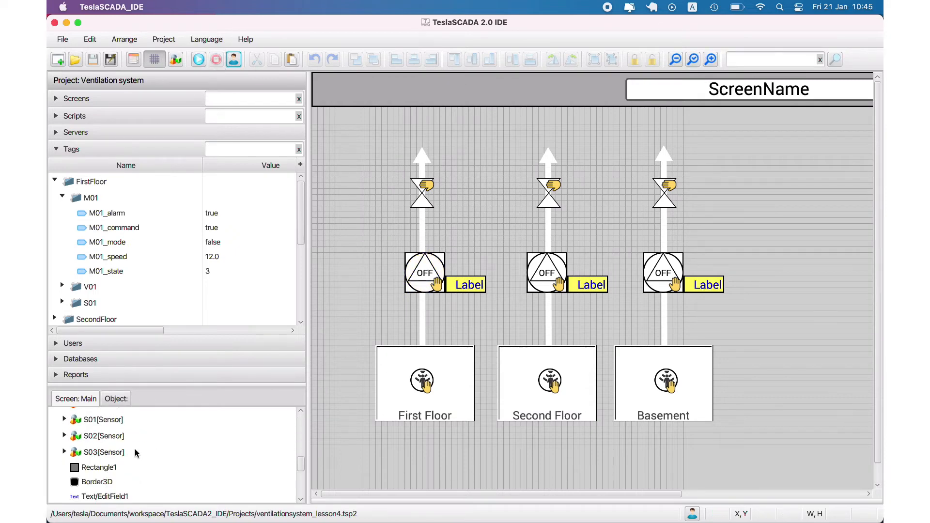
scroll(135, 453, "up", 4)
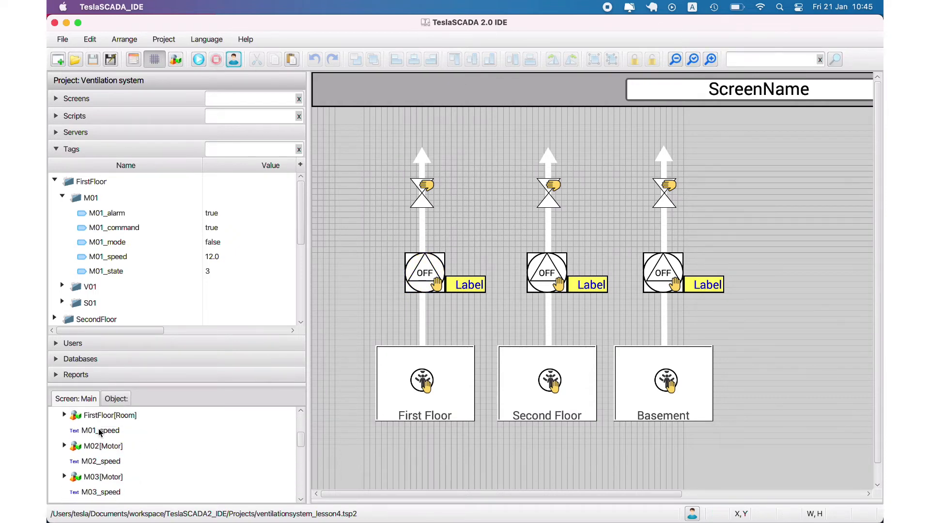
scroll(99, 432, "down", 8)
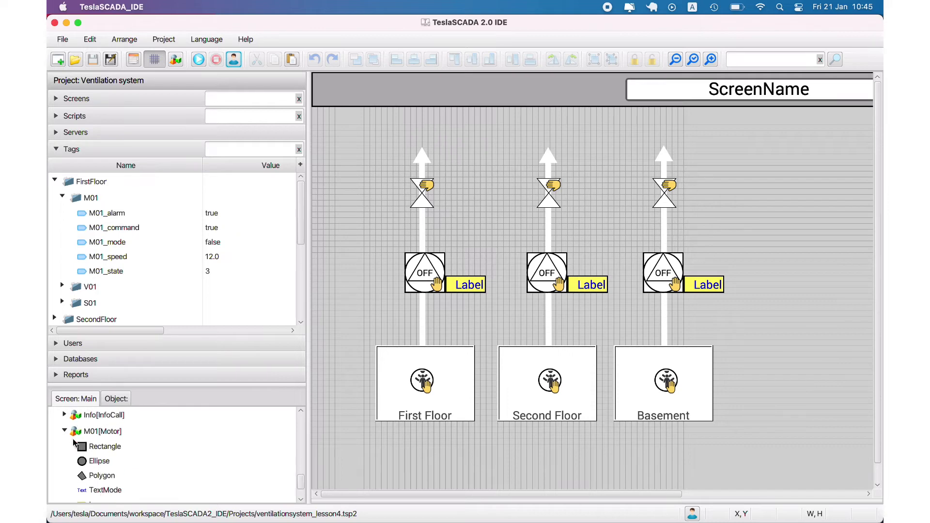
left_click(90, 437)
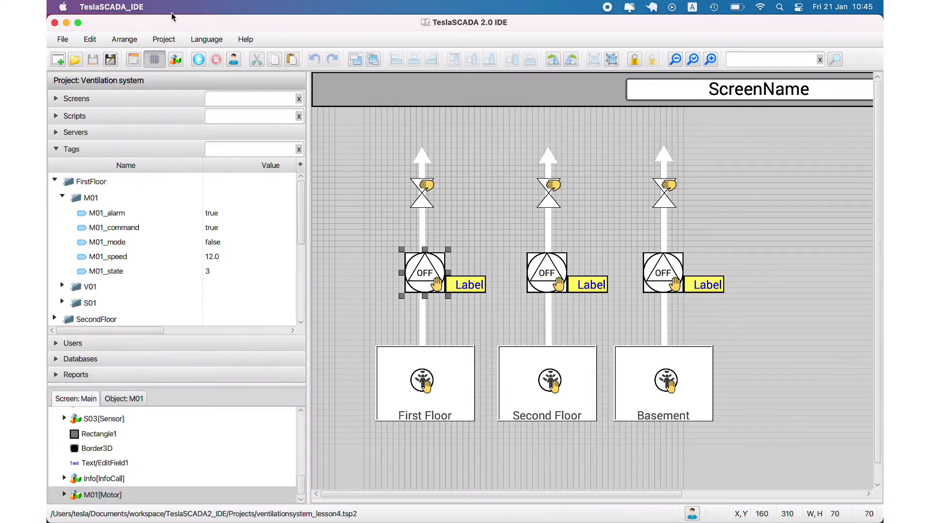
left_click(90, 39)
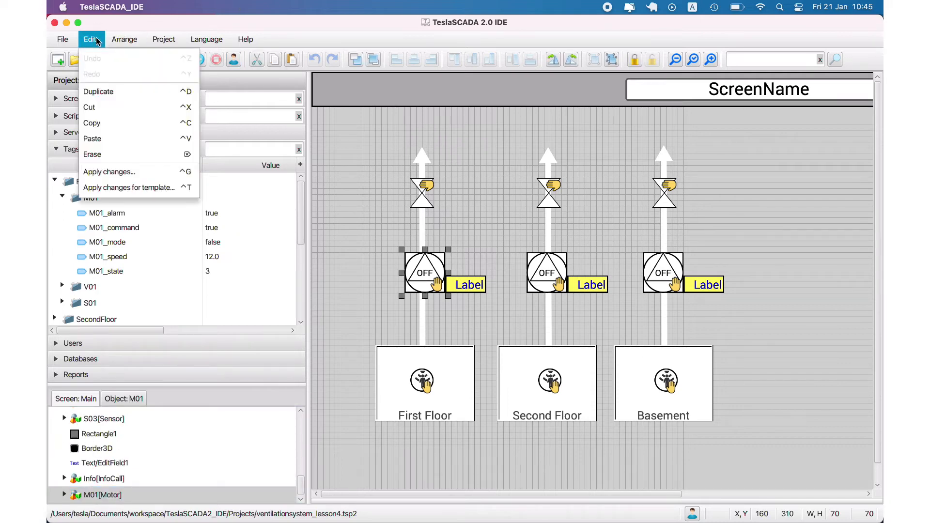
left_click(100, 187)
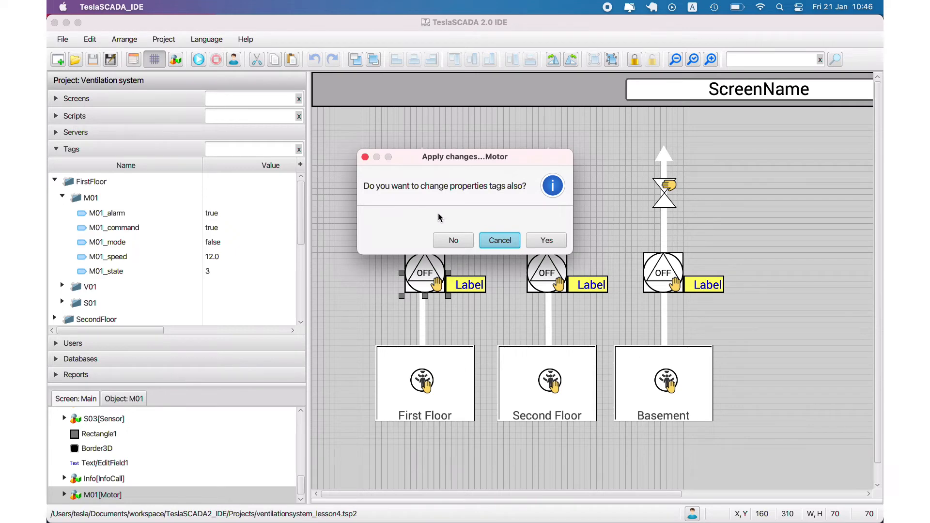
left_click(454, 240)
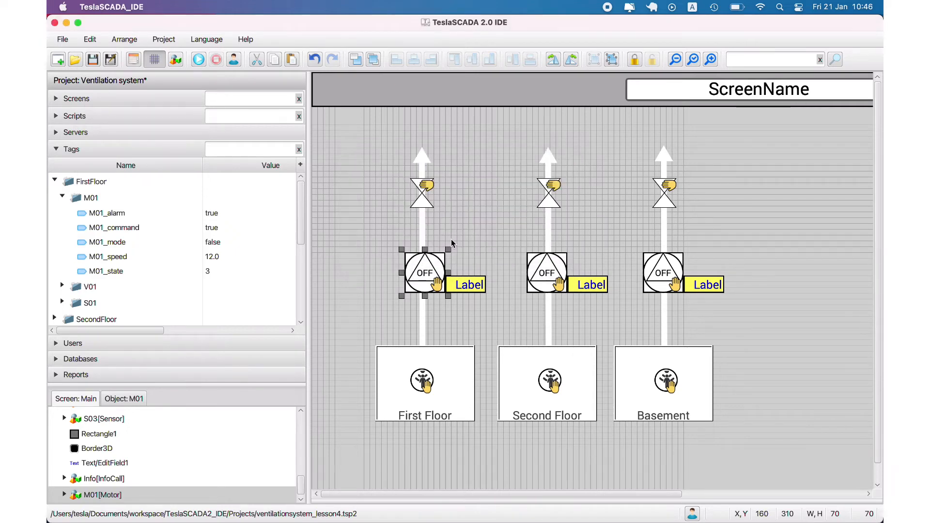
Step: Check the Control settings of the M02 object inside the second-floor motor, including its called screen and arguments
scroll(260, 465, "down", 10)
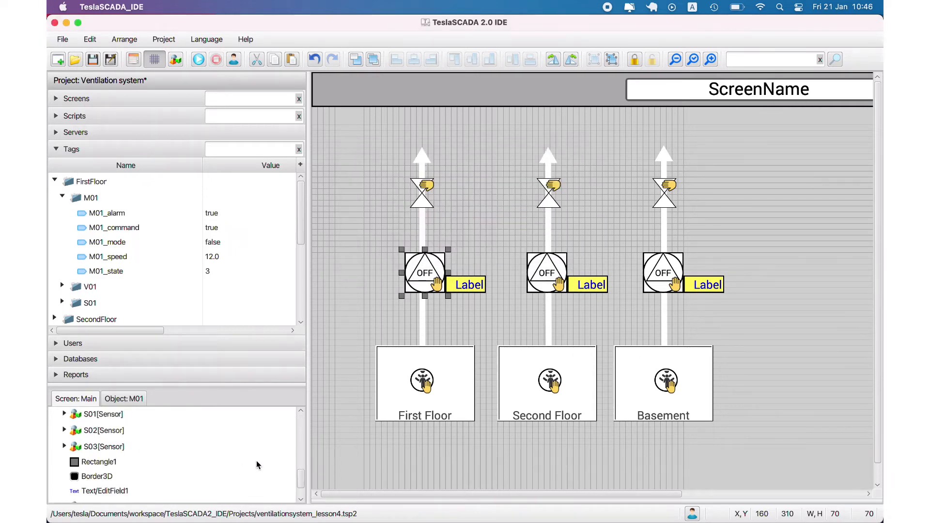
left_click(64, 423)
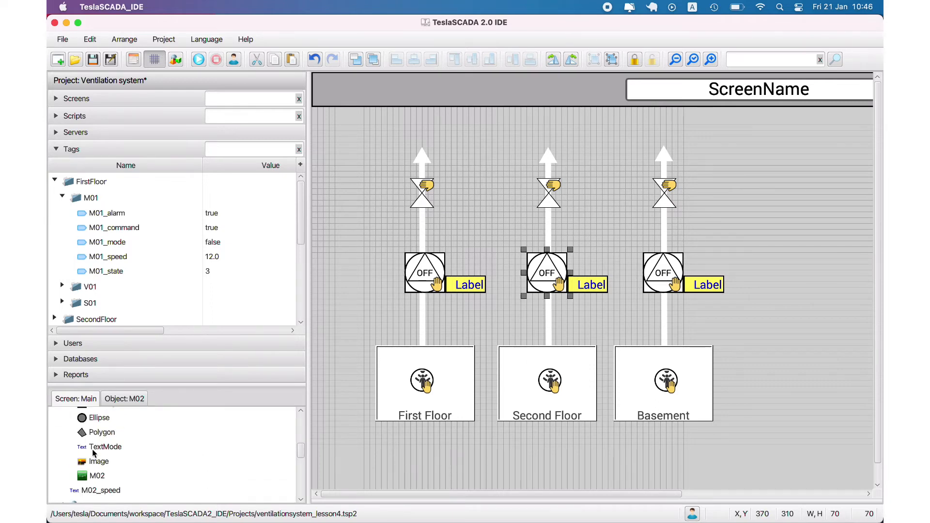
double_click(97, 476)
left_click(382, 100)
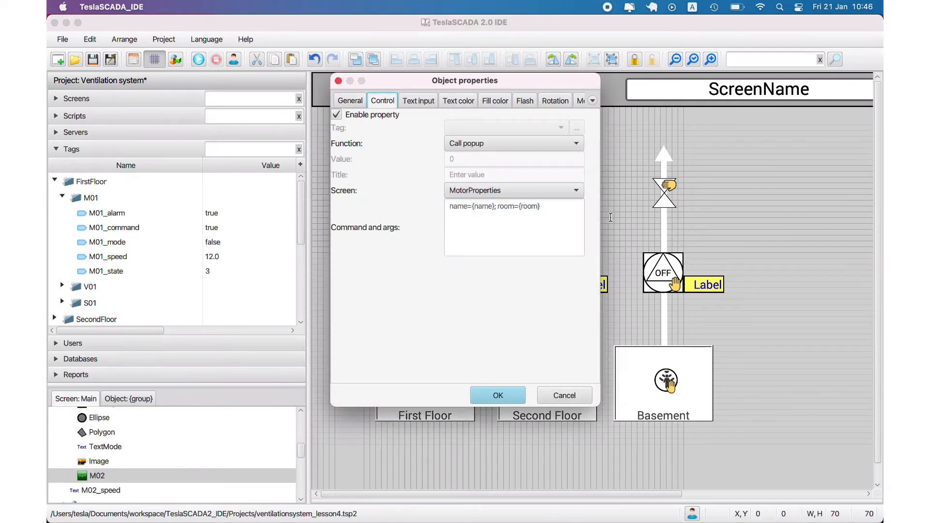
left_click(571, 395)
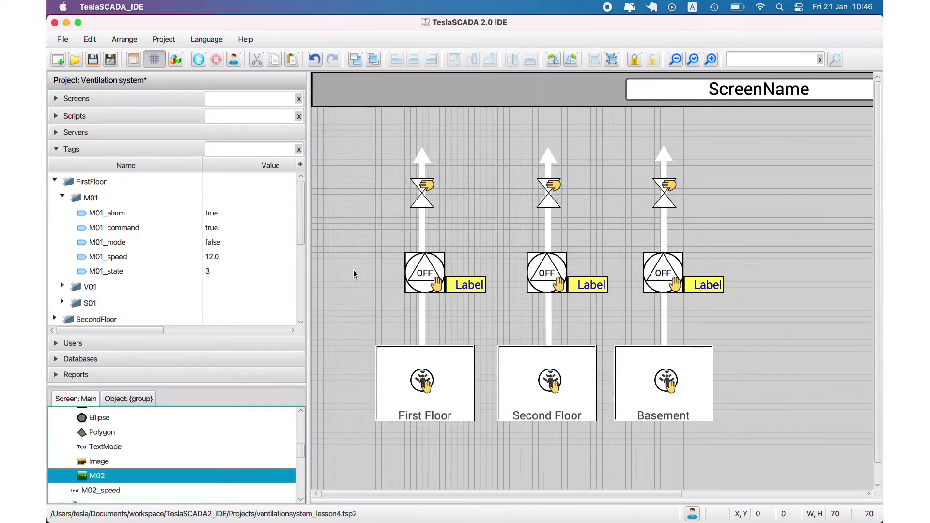
Step: Start the simulation and set the SecondFloor tag M02_speed to 11
left_click(200, 60)
scroll(67, 316, "down", 5)
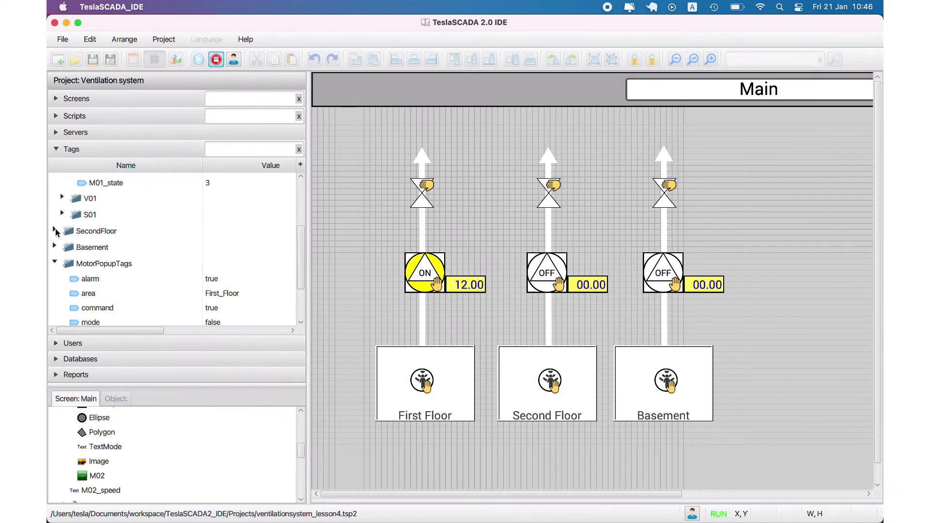
left_click(55, 231)
left_click(62, 247)
left_click(135, 304)
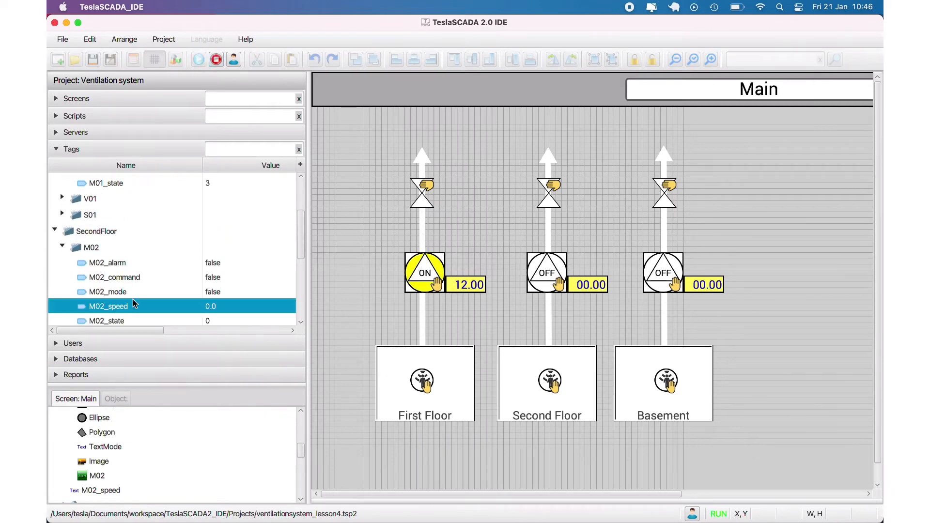
double_click(208, 306)
type("11")
key("Return")
Step: Set the M02_state tag to 5
left_click(207, 318)
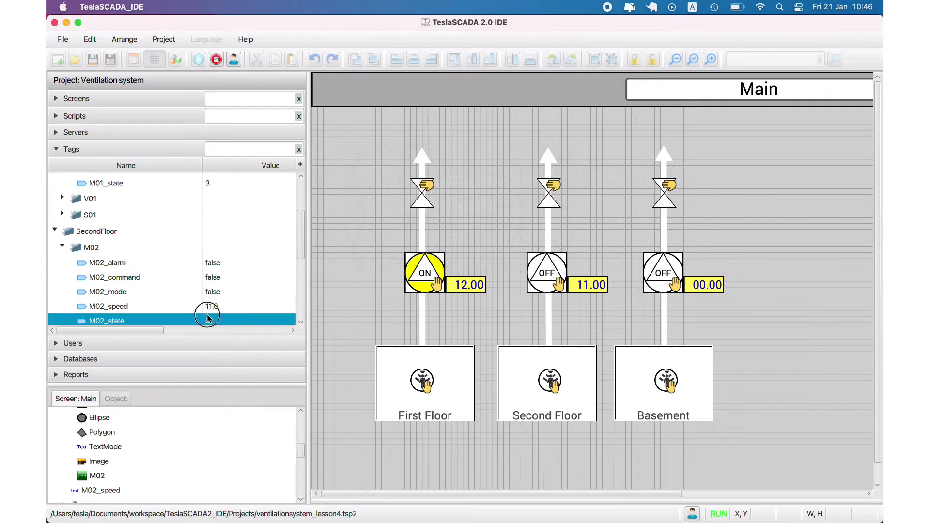
double_click(207, 318)
type("5")
left_click(538, 226)
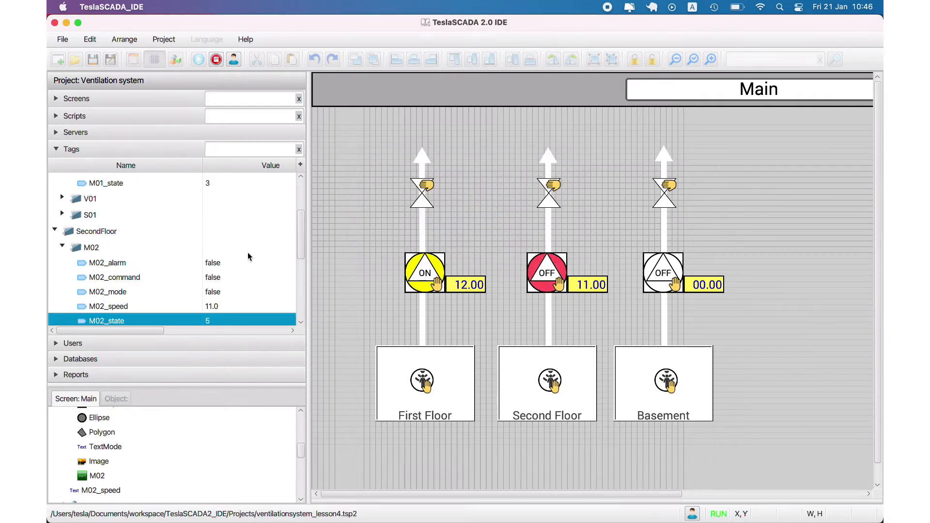
Step: Set the M02_command tag to true
double_click(224, 263)
left_click(495, 226)
double_click(209, 277)
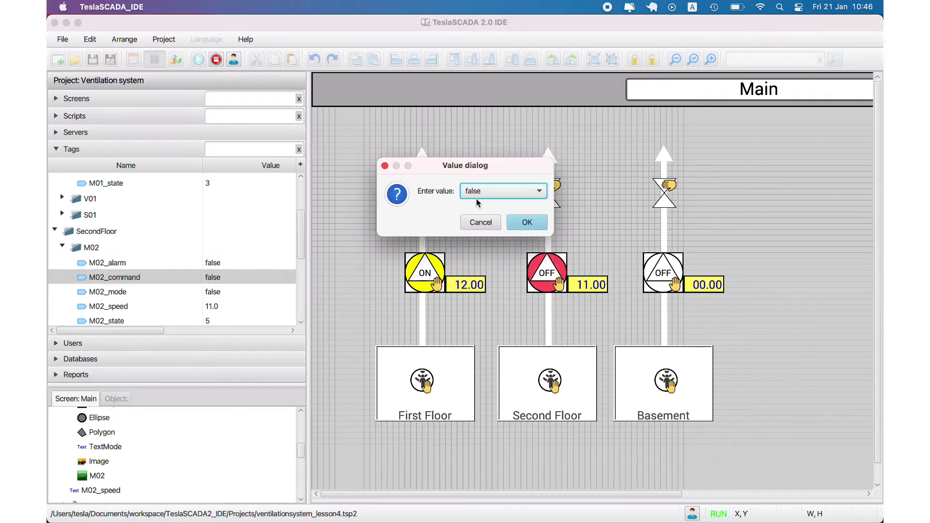
left_click(504, 190)
left_click(484, 208)
left_click(527, 222)
Step: Check the second-floor motor's values in its popup, close it and stop the simulation
left_click(548, 271)
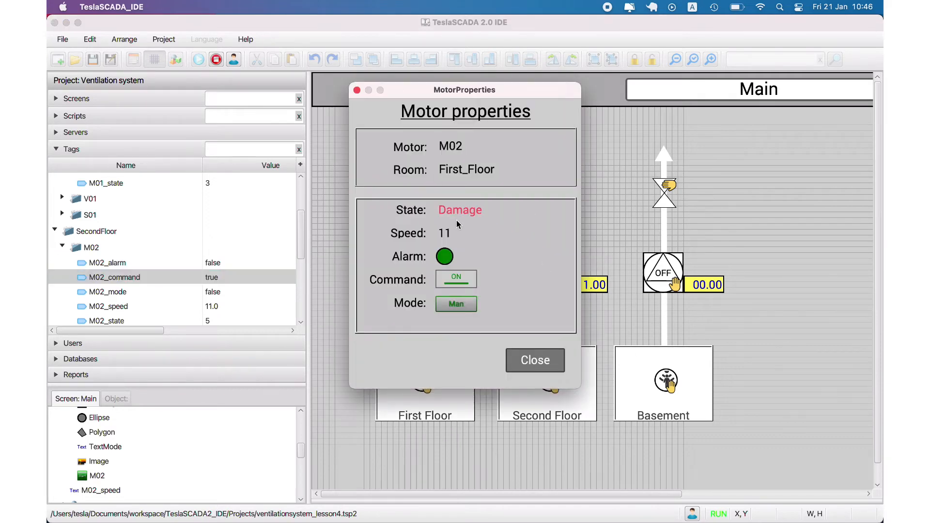
left_click(536, 360)
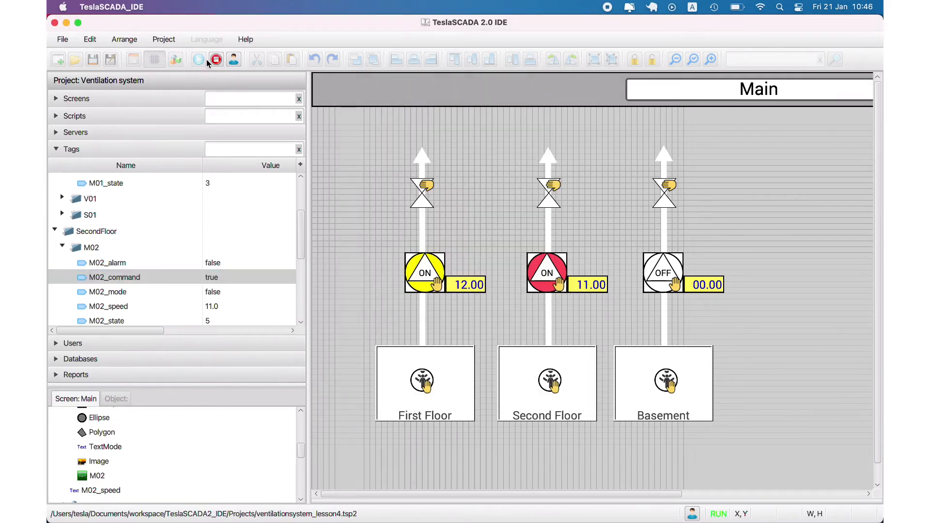
left_click(216, 60)
Step: Set the room property of the M02 object inside the second-floor motor to Second_Floor
scroll(239, 428, "down", 5)
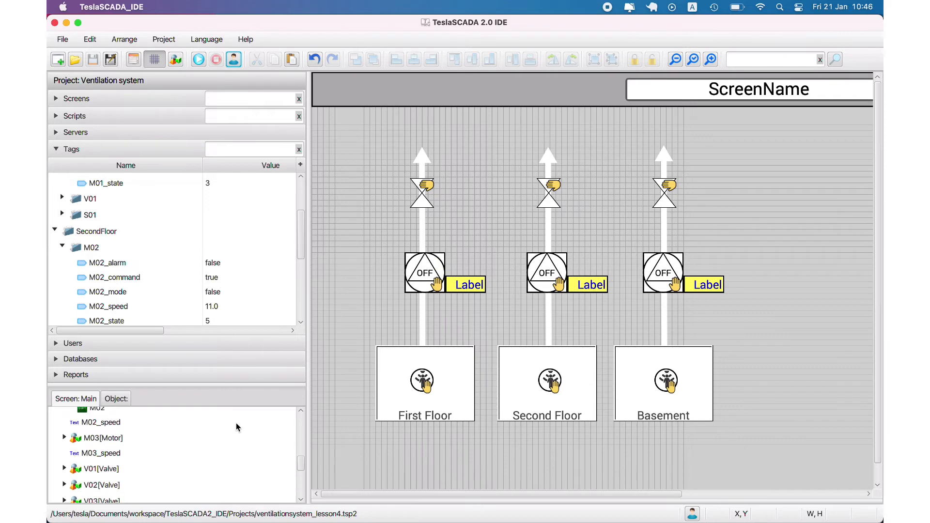
scroll(124, 455, "up", 3)
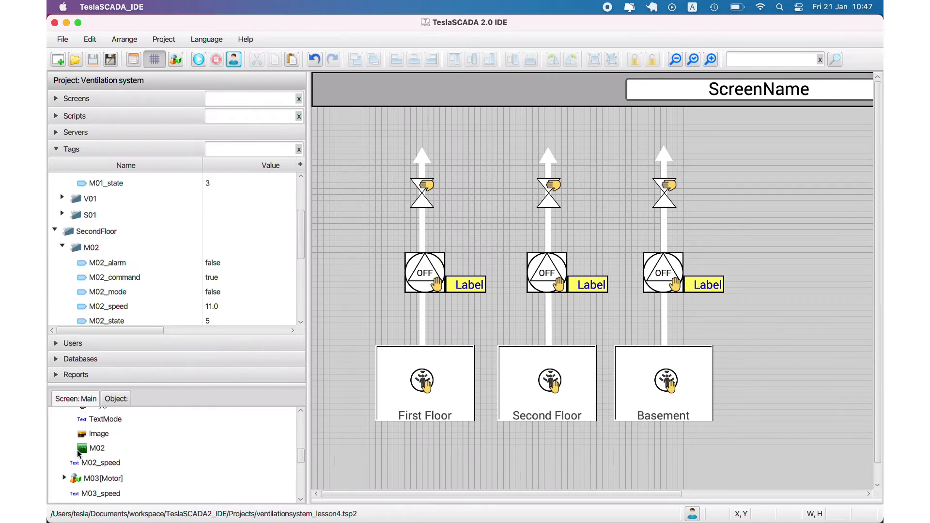
left_click(121, 450)
left_click(127, 399)
scroll(265, 450, "down", 10)
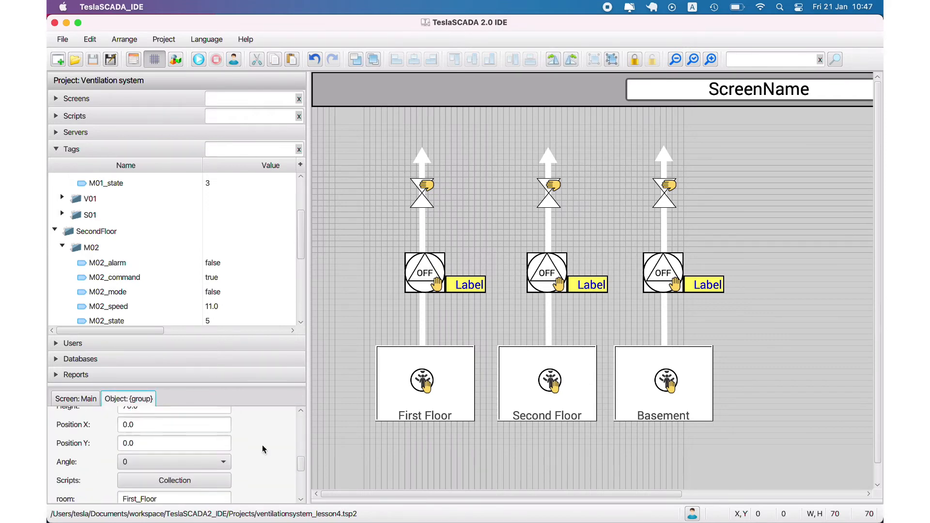
double_click(133, 469)
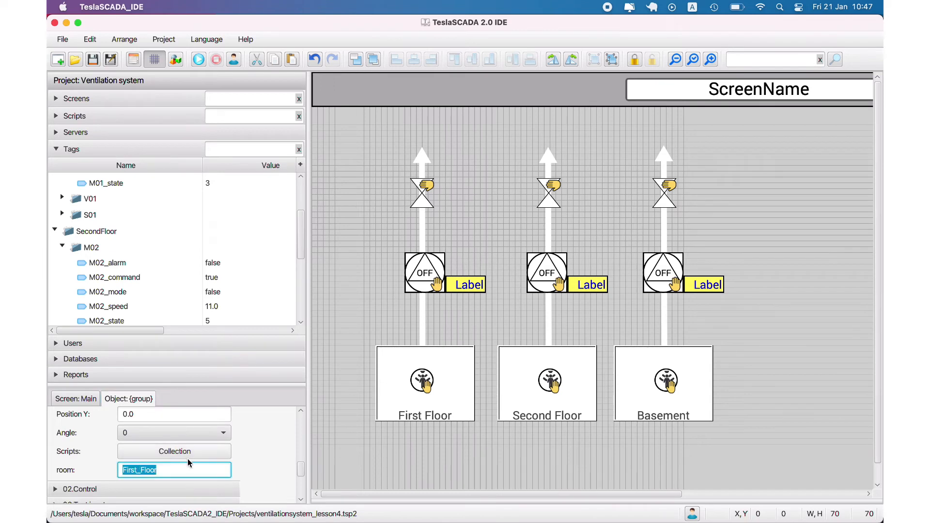
key("Left")
key("Right")
key("Right")
key("Right")
key("Right")
key("Right")
key("BackSpace")
key("BackSpace")
key("BackSpace")
key("BackSpace")
key("BackSpace")
type("Second")
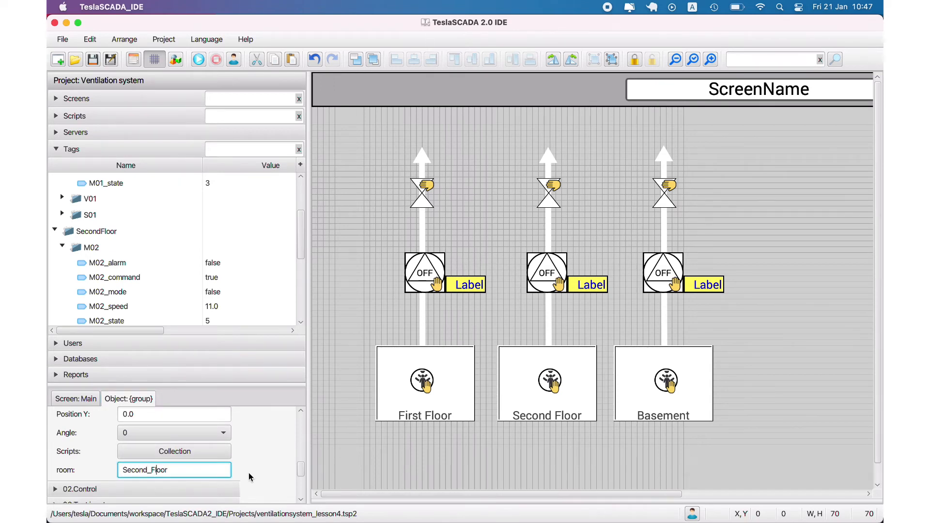
scroll(249, 473, "down", 2)
scroll(203, 228, "down", 5)
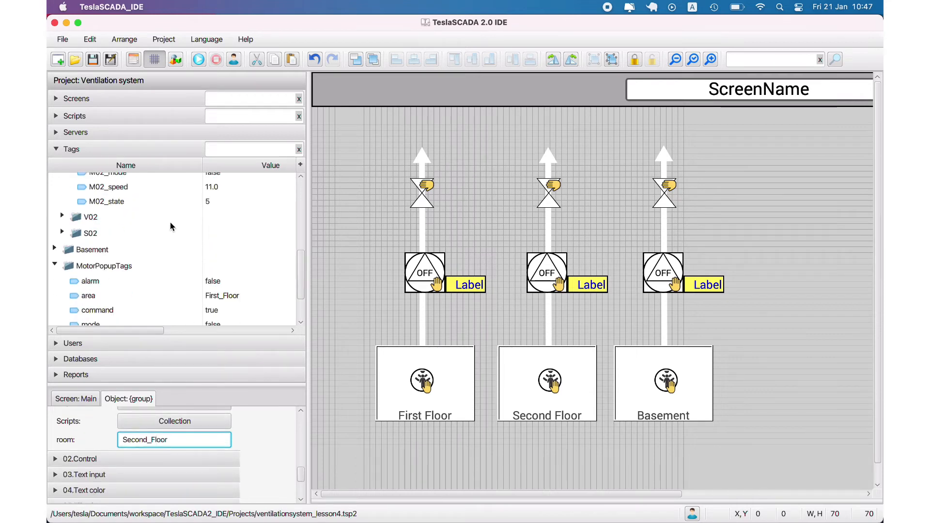
left_click(55, 238)
left_click(62, 247)
scroll(125, 299, "down", 2)
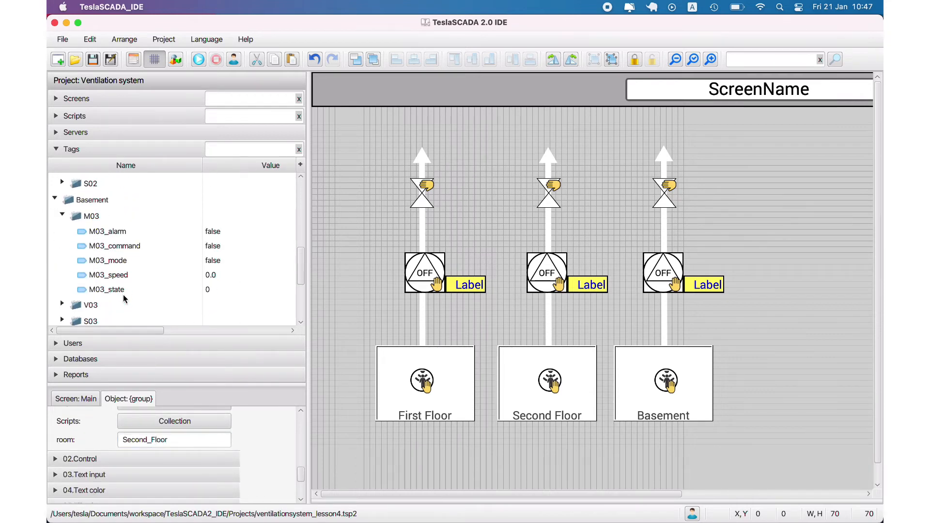
left_click(62, 214)
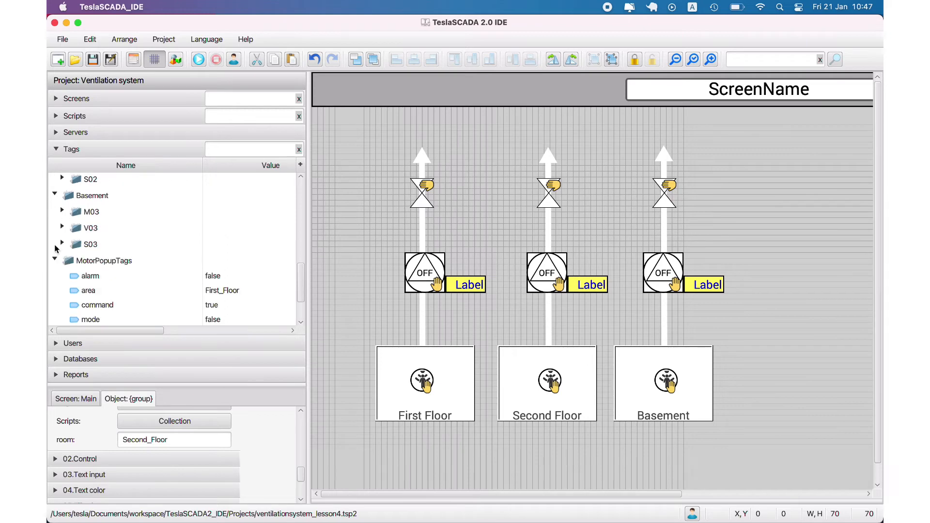
Step: Set the room property of the M03 object inside the basement motor to Basement and save the project
left_click(72, 399)
scroll(123, 464, "down", 2)
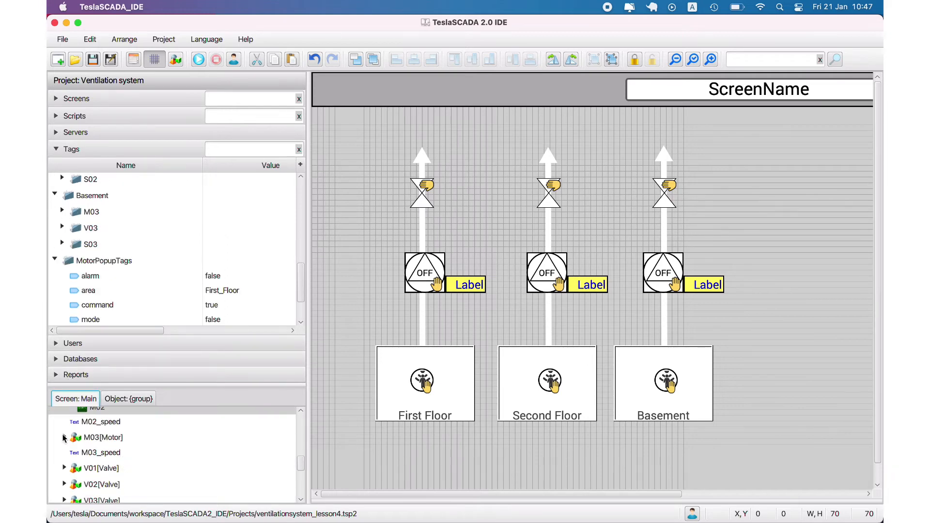
left_click(63, 437)
scroll(90, 463, "down", 2)
left_click(97, 482)
left_click(128, 398)
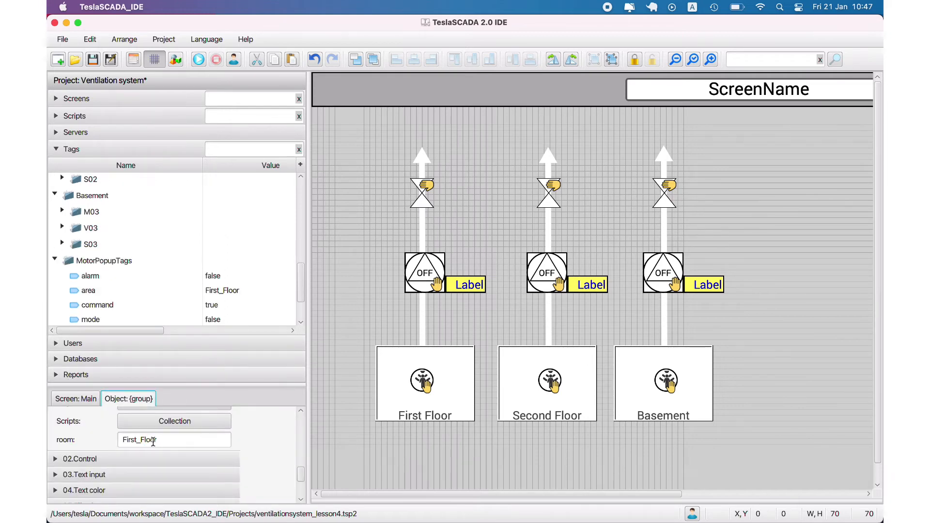
left_click_drag(157, 441, 58, 429)
left_click_drag(165, 437, 110, 437)
type("Basement")
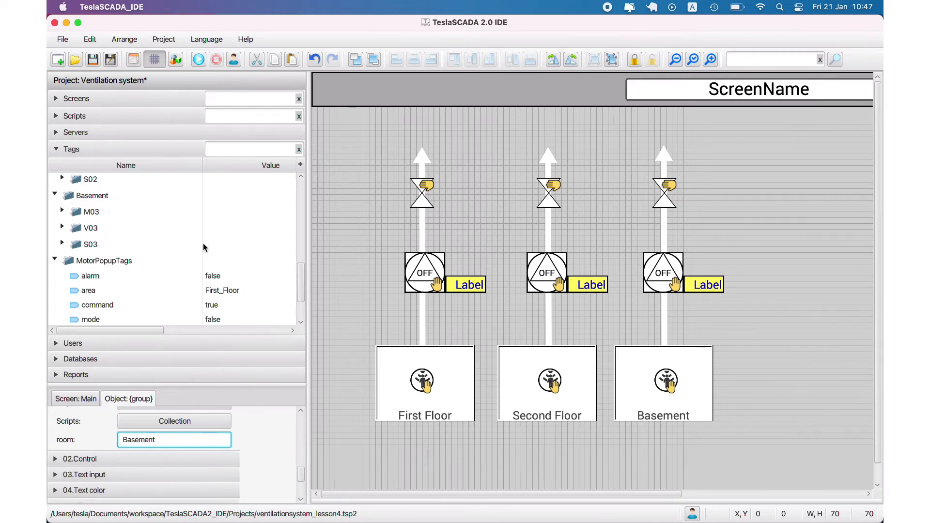
left_click(110, 59)
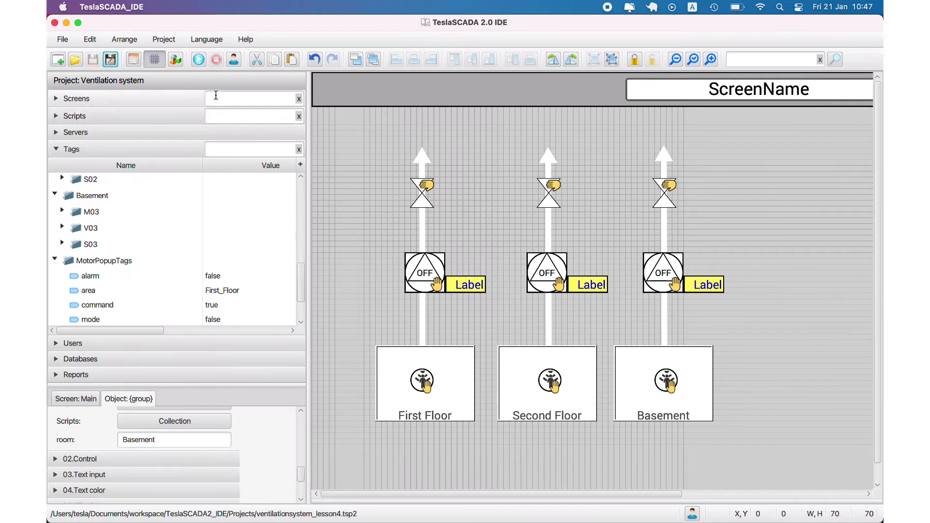
Step: Start the simulation and set the M03_alarm tag to true
left_click(199, 59)
left_click(62, 212)
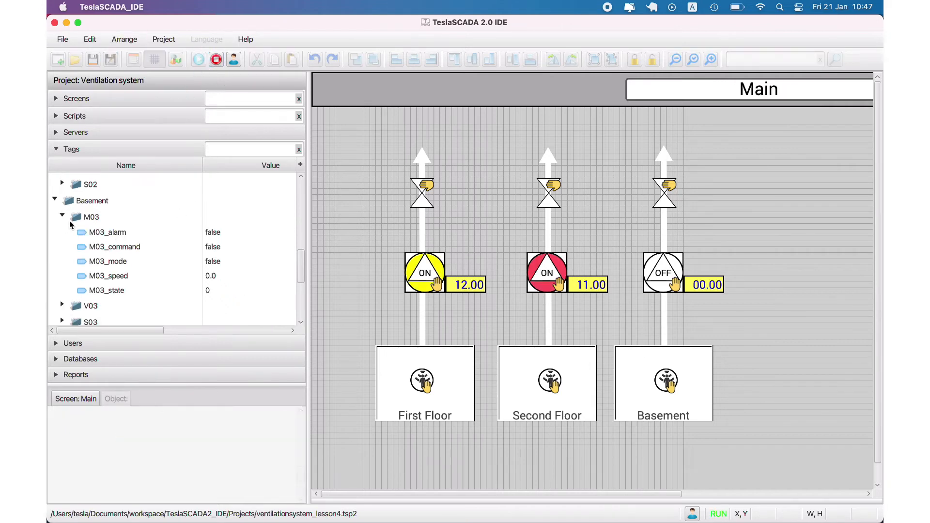
double_click(120, 233)
left_click(504, 191)
left_click(514, 223)
left_click(513, 223)
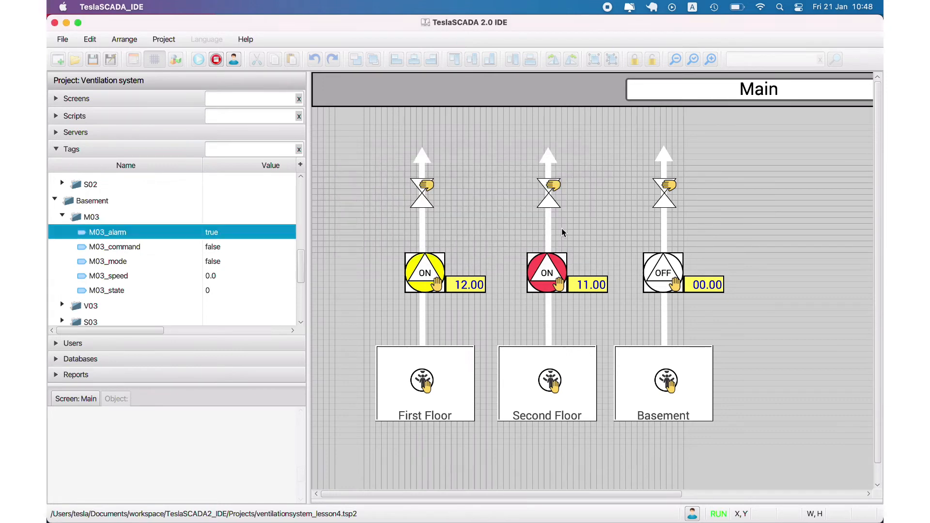
Step: Set the M03_speed tag to 34.5
double_click(217, 276)
type("34.")
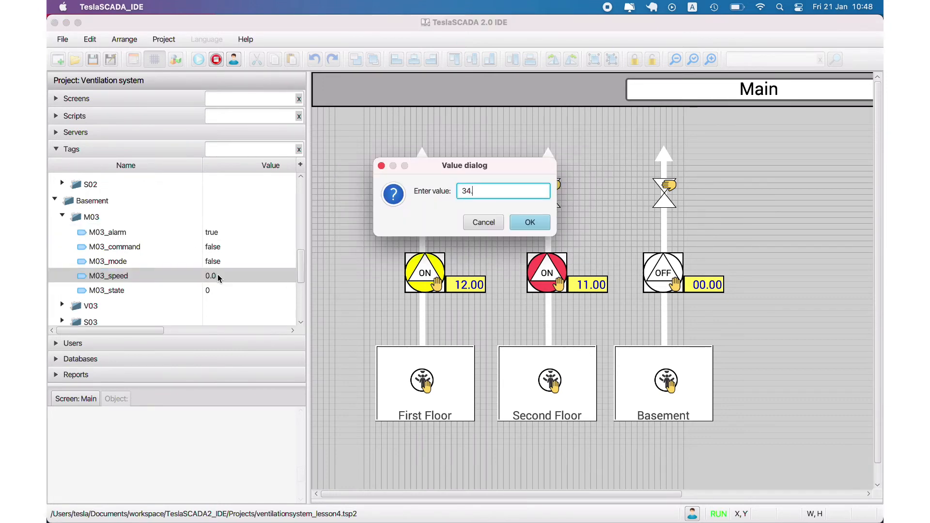
type("5")
key("Return")
Step: Set the M03_state tag to 3, then check the basement motor's popup and stop the simulation
double_click(182, 289)
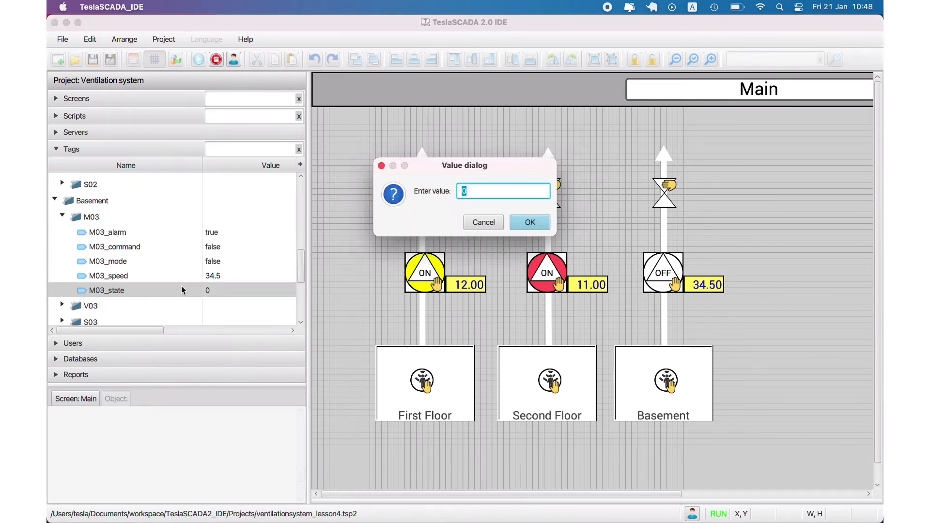
left_click(530, 222)
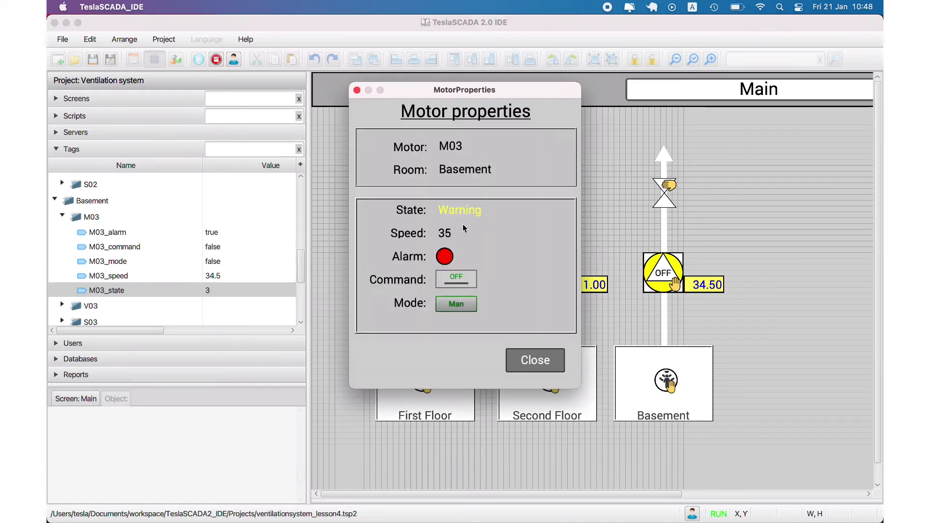
left_click(560, 354)
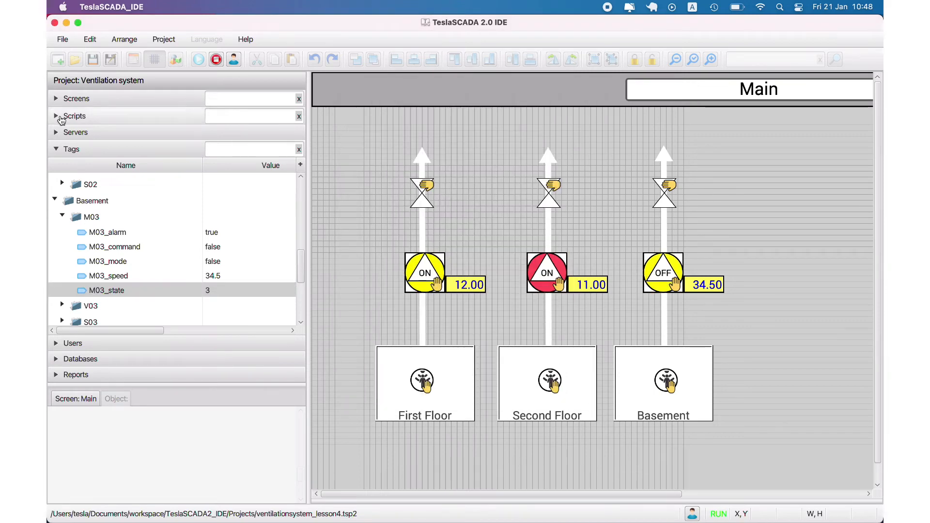
left_click(216, 59)
Step: On the MotorProperties screen, set the decimal position of the Speed value's text input to 2
left_click(76, 98)
double_click(88, 159)
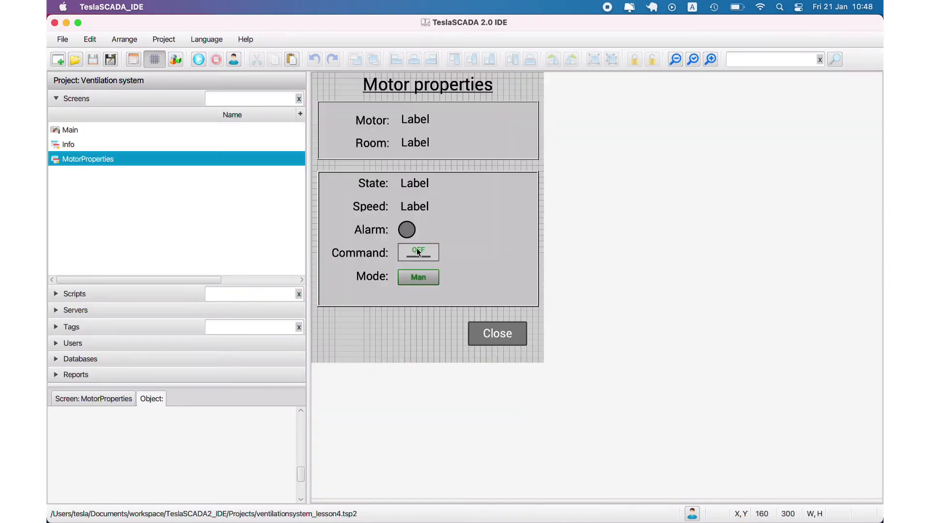
double_click(415, 208)
left_click(387, 91)
left_click(457, 237)
key("BackSpace")
type("2")
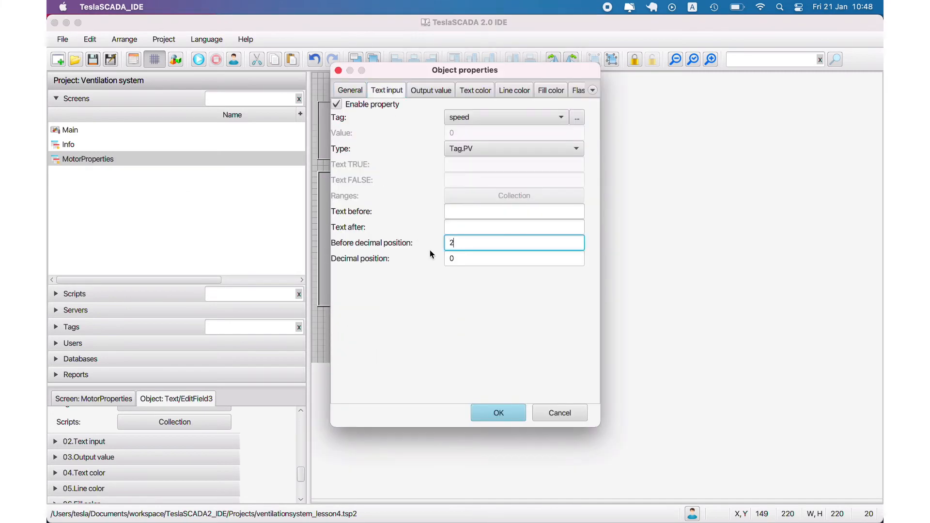
left_click(461, 257)
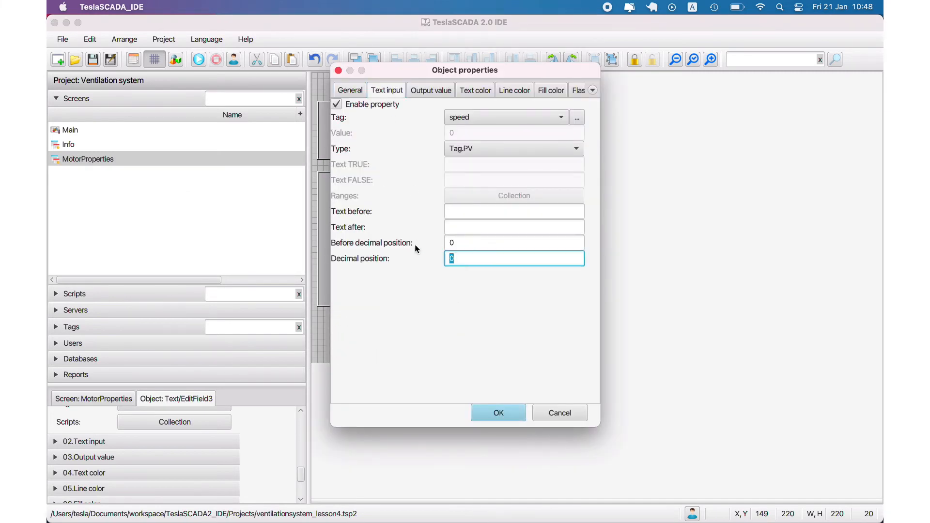
key("BackSpace")
type("2")
left_click(498, 412)
Step: Edit the before decimal position of the Speed value's text input and save the project
double_click(421, 213)
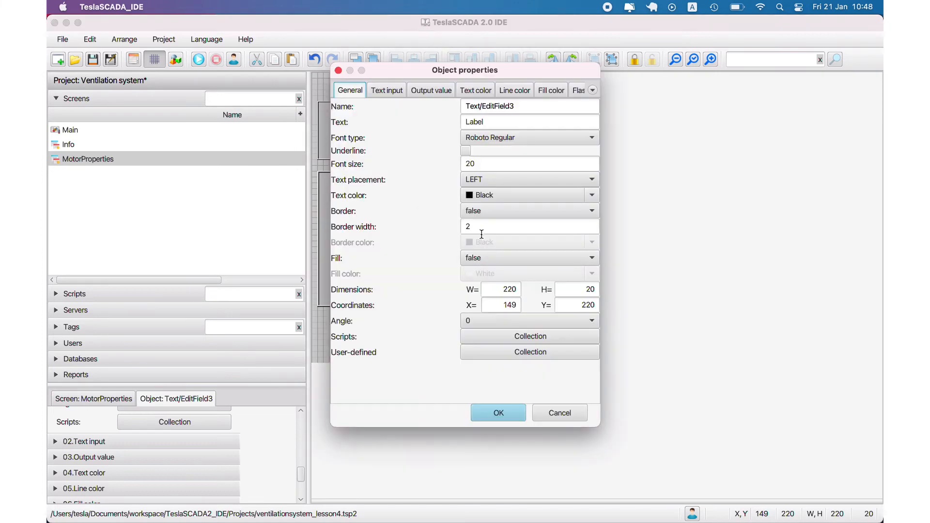
left_click(387, 90)
left_click(461, 242)
left_click(498, 412)
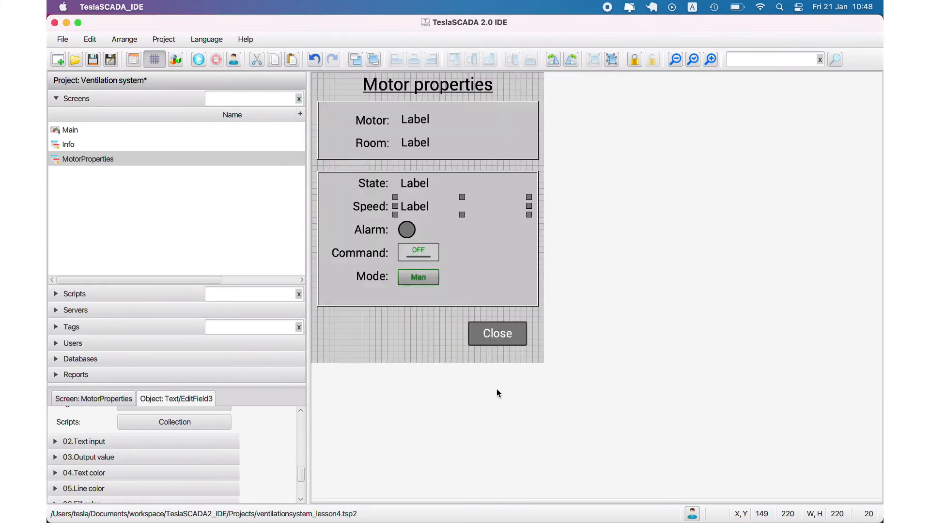
left_click(93, 60)
Step: Simulate the Main screen, switch the basement motor's command to ON in its popup and show the M03 tags
double_click(70, 131)
left_click(199, 60)
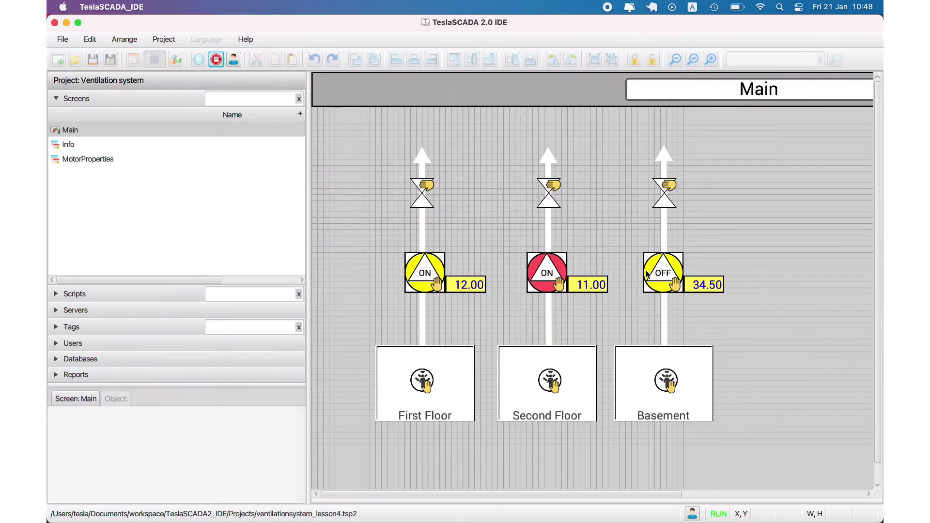
left_click(660, 271)
left_click(455, 280)
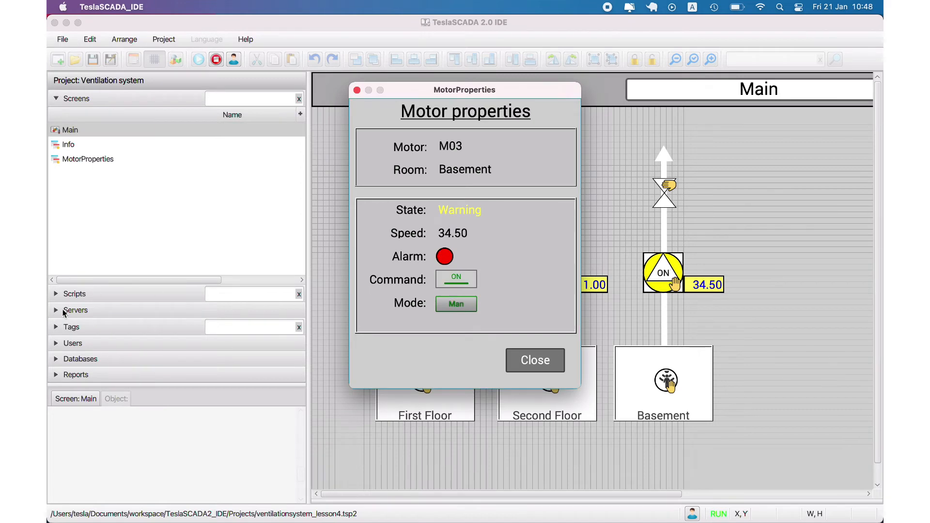
left_click(535, 360)
left_click(71, 327)
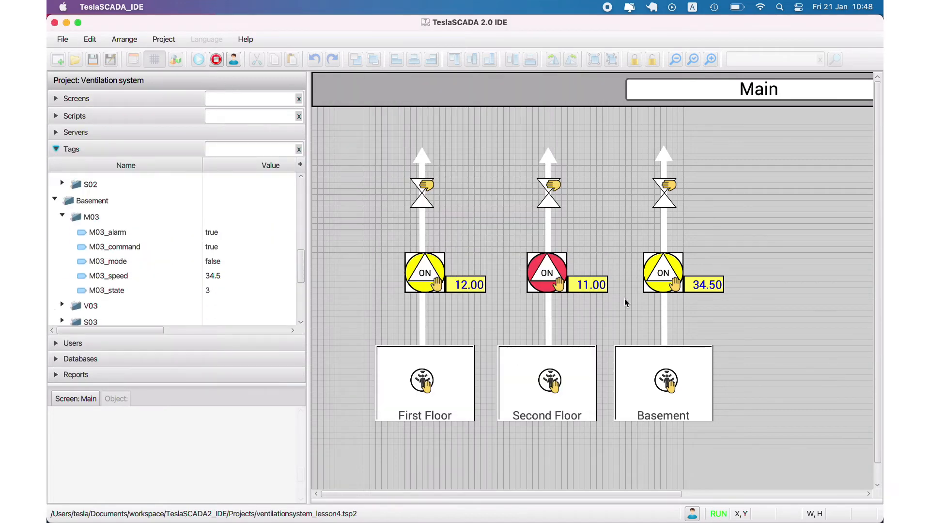
Step: Switch the basement motor's mode to Auto in its popup and close the popup
left_click(654, 283)
left_click(456, 304)
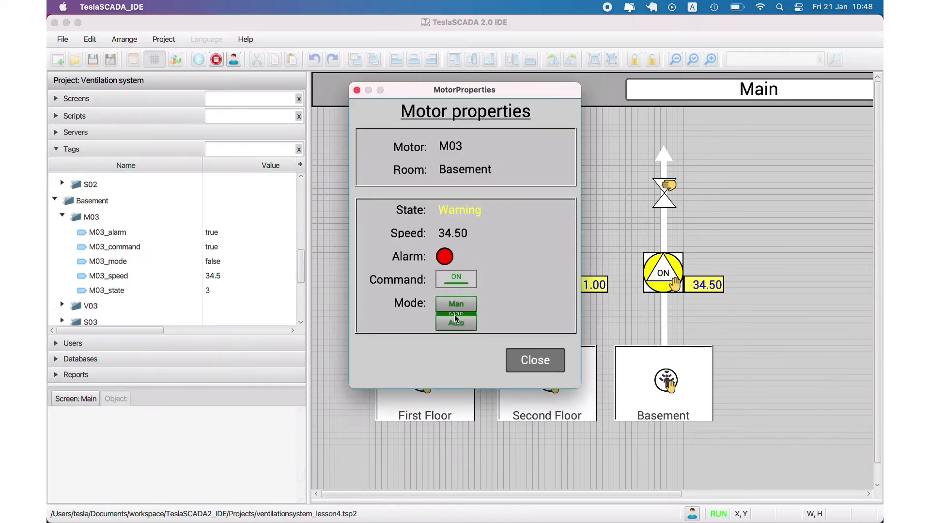
left_click(456, 340)
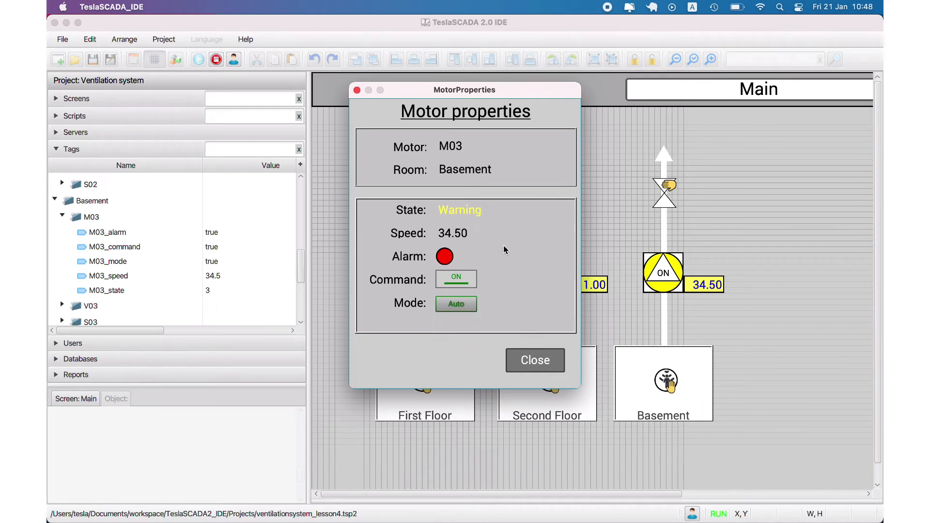
left_click(550, 370)
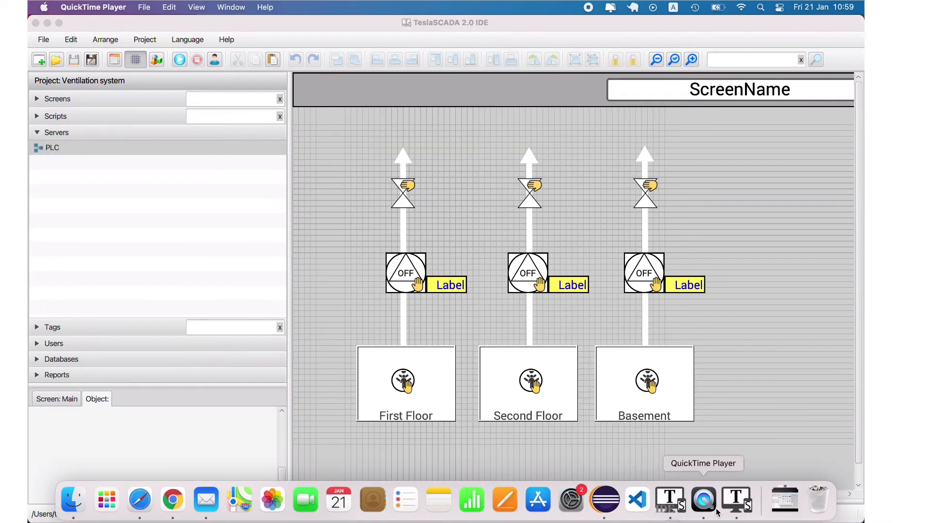
Step: Check how the project fits the window in TeslaSCADA Runtime and return to the TeslaSCADA IDE
left_click(734, 506)
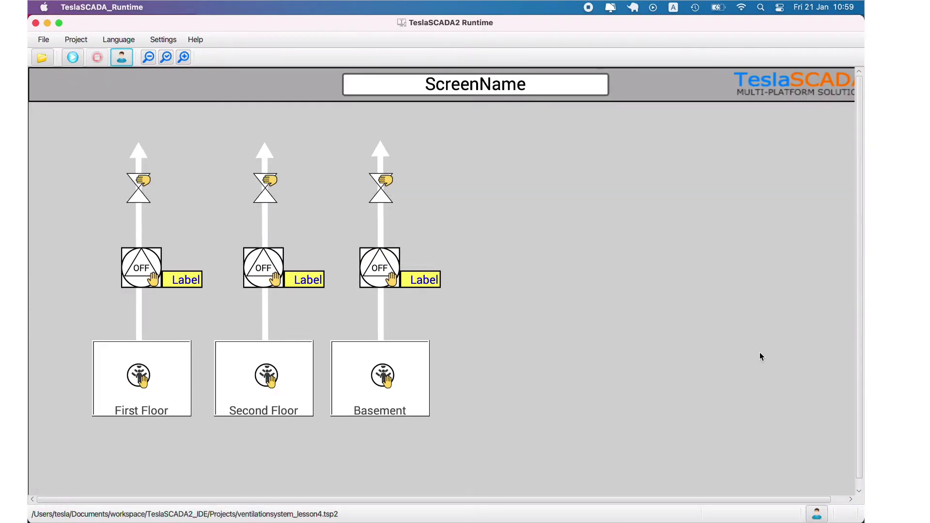
left_click(670, 507)
Step: Change the Main screen's dimensions to 1400 x 700 and save the project
left_click(48, 99)
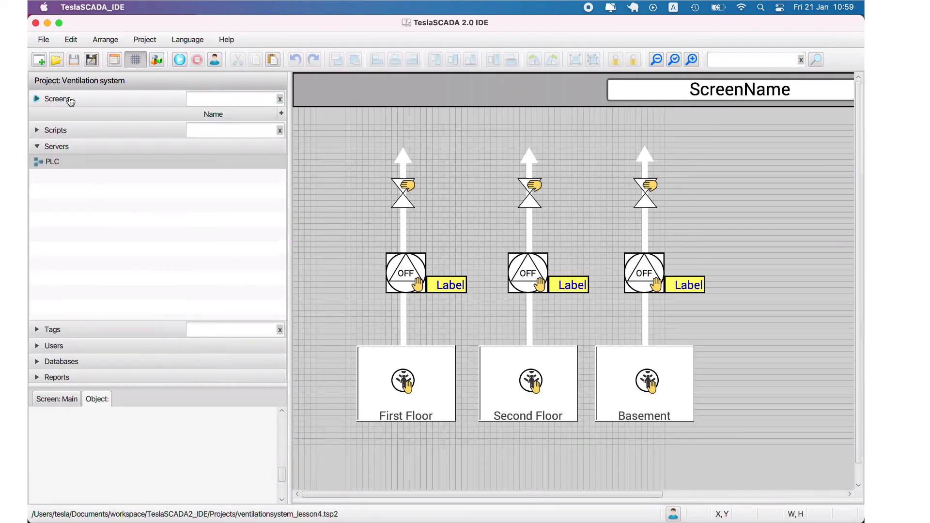
left_click(48, 130)
right_click(54, 131)
left_click(81, 209)
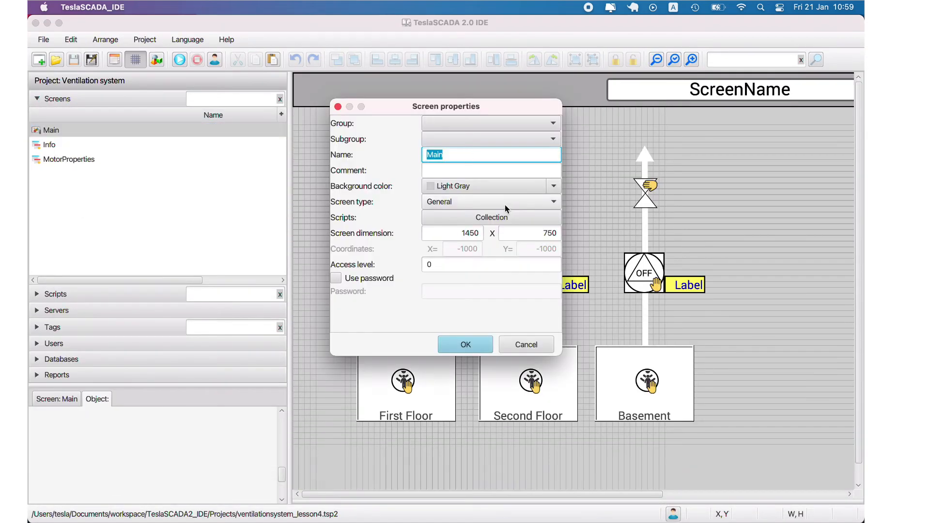
left_click(477, 233)
key("BackSpace")
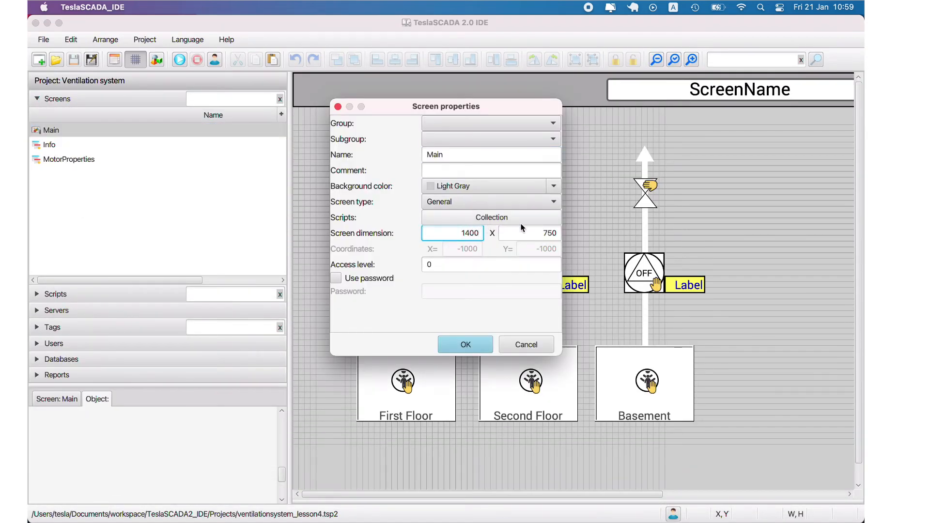
left_click(560, 233)
left_click(485, 344)
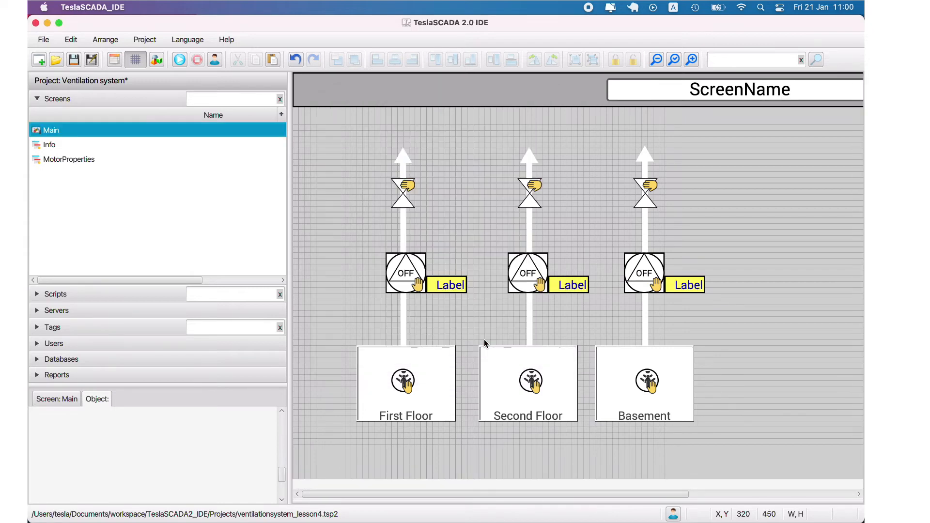
left_click(74, 59)
Step: Set the project's screen dimensions to 1400 x 700 in the project settings
left_click(114, 60)
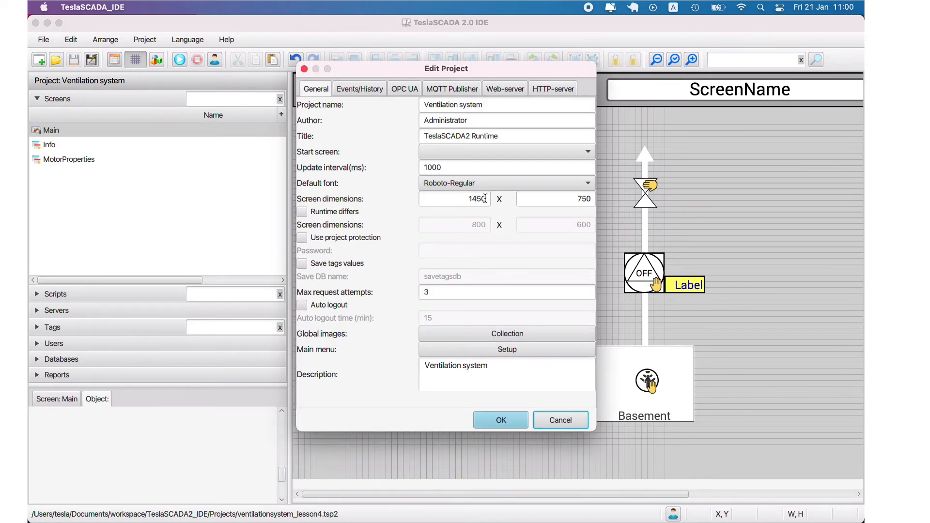
left_click(486, 194)
left_click(593, 199)
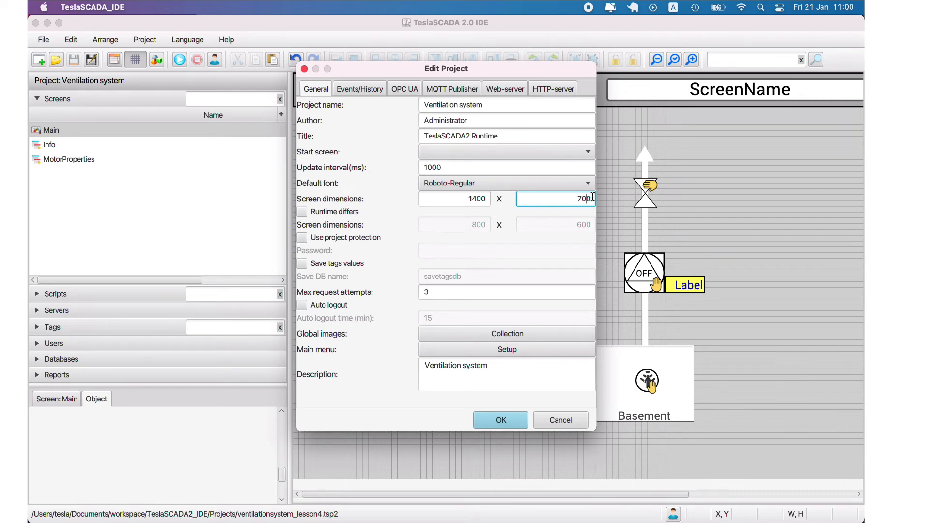
left_click(500, 418)
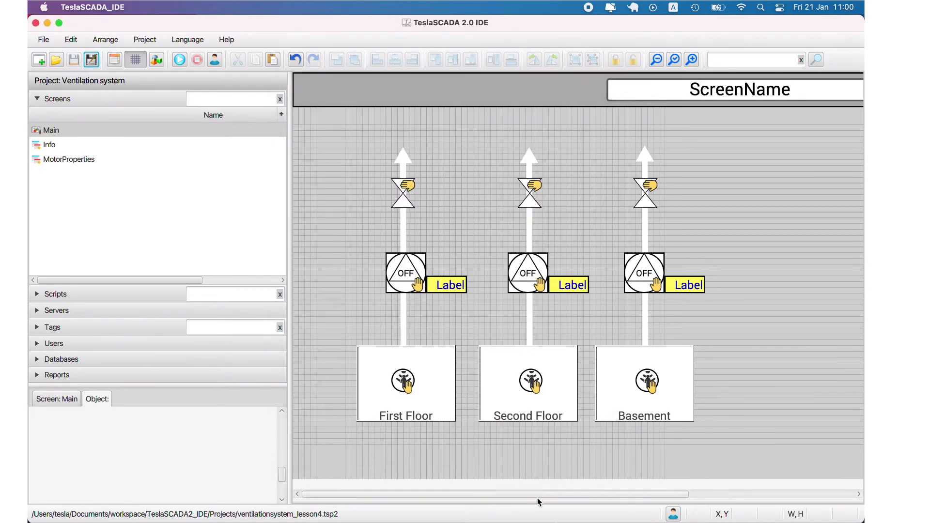
Step: Switch to TeslaSCADA Runtime and reload the ventilationsystem_lesson4.tsp2 project to check the resized screen
left_click(733, 509)
left_click(42, 58)
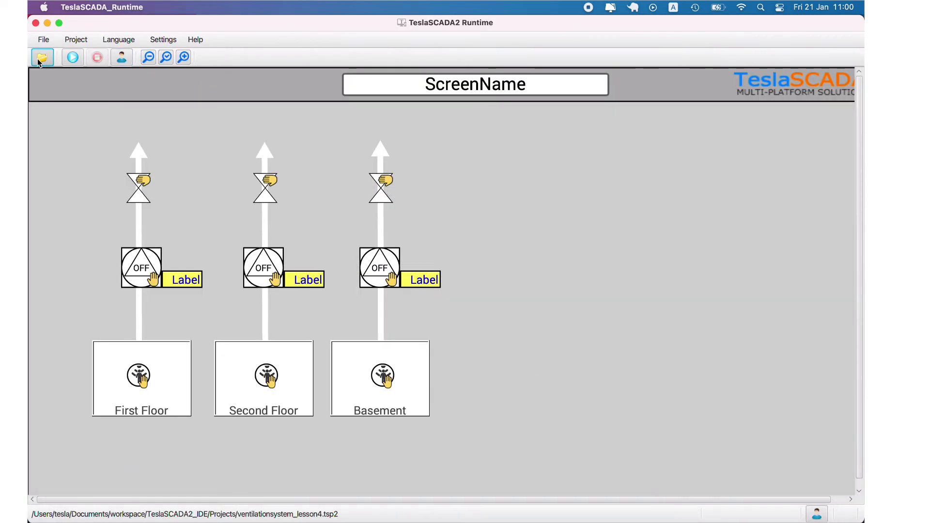
double_click(361, 215)
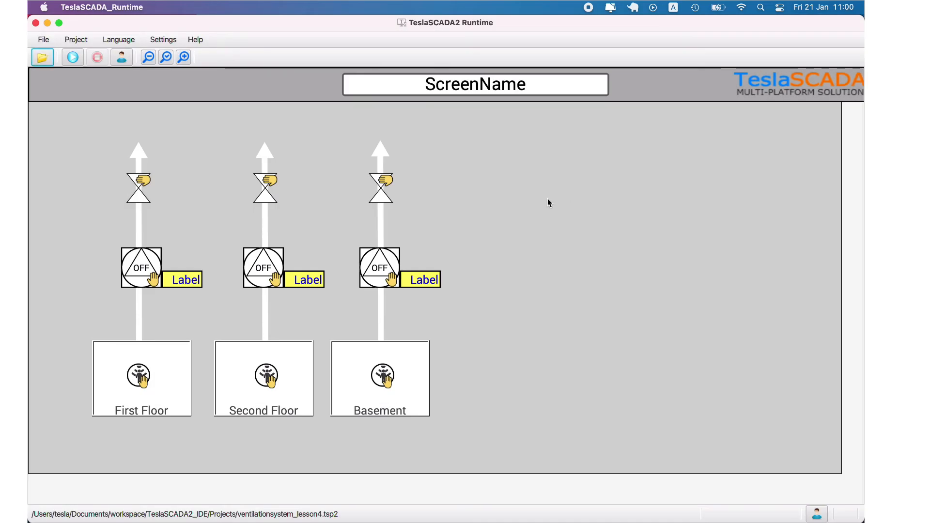
Step: Back in the TeslaSCADA IDE, move the TeslaSCADA logo inside the header's edge, to X 1160 and Y 10
left_click(675, 509)
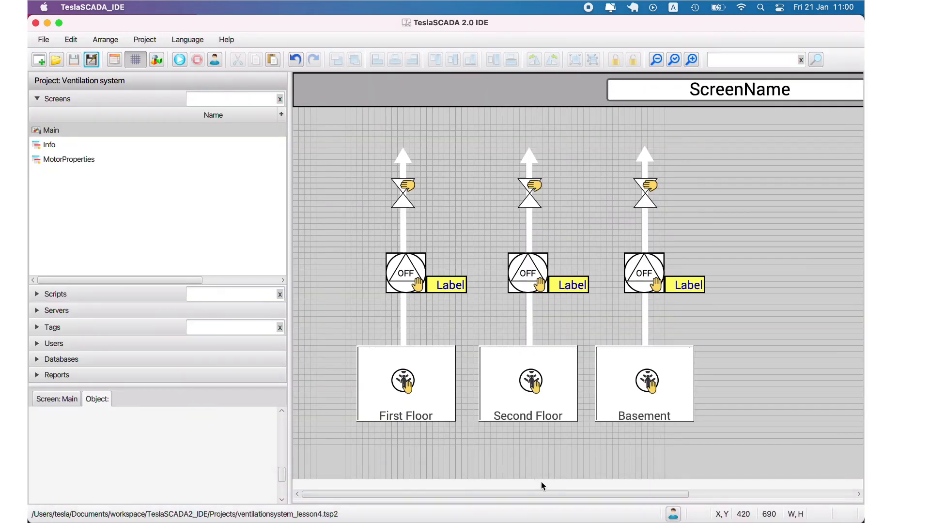
left_click_drag(543, 491, 735, 491)
left_click(656, 59)
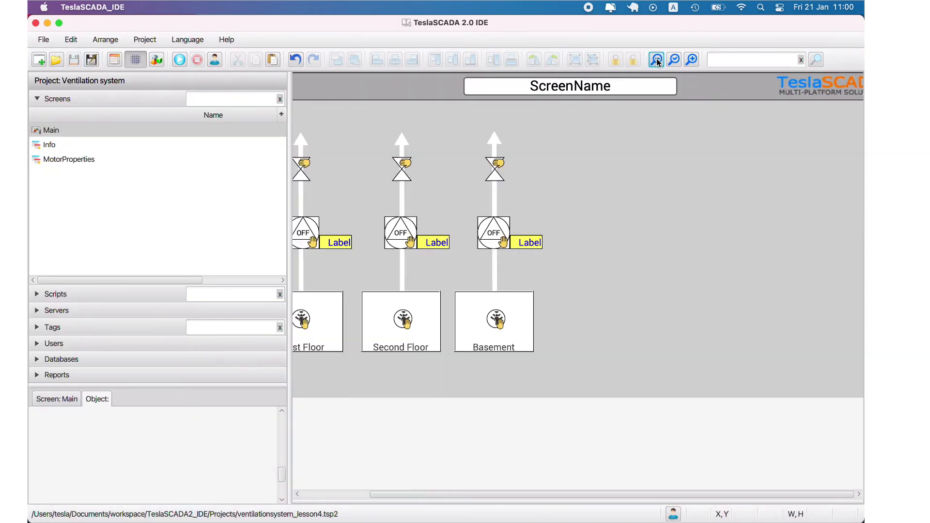
left_click(657, 59)
left_click(798, 82)
left_click_drag(799, 83, 774, 88)
left_click(788, 82)
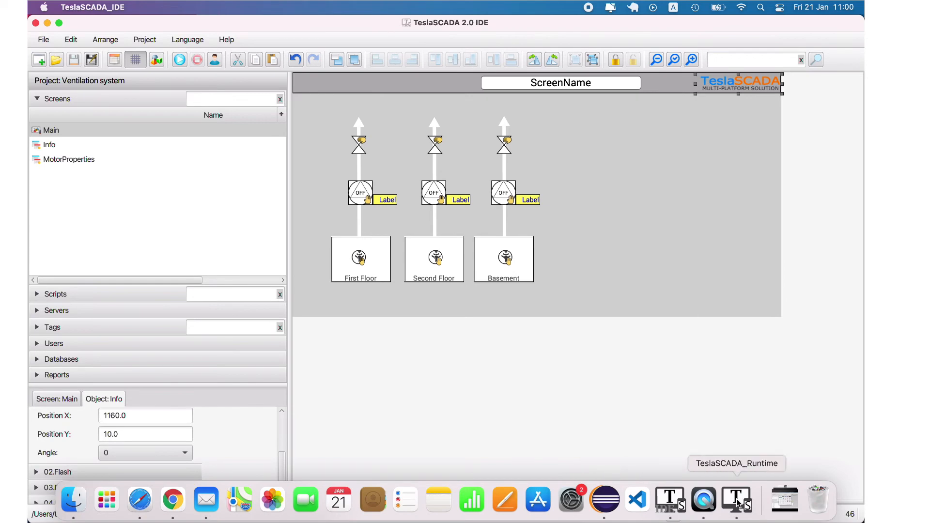
Step: Switch to TeslaSCADA Runtime and reopen the ventilationsystem_lesson4.tsp2 project with the moved logo
left_click(793, 499)
left_click(42, 58)
double_click(394, 209)
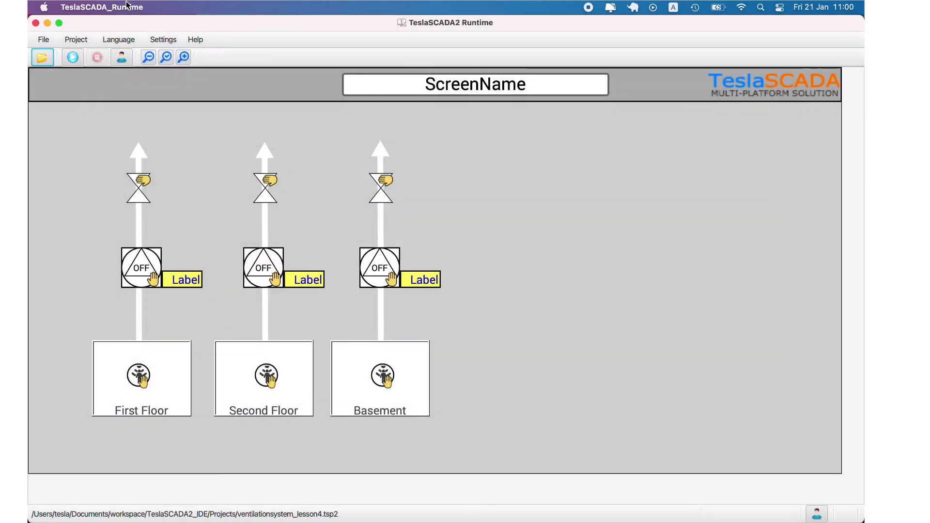
Step: Run the project and set the simulator's row 1 speed registers to 56.7, 67.4 and 77.5 for addresses 00000, 00010 and 00020
left_click(73, 57)
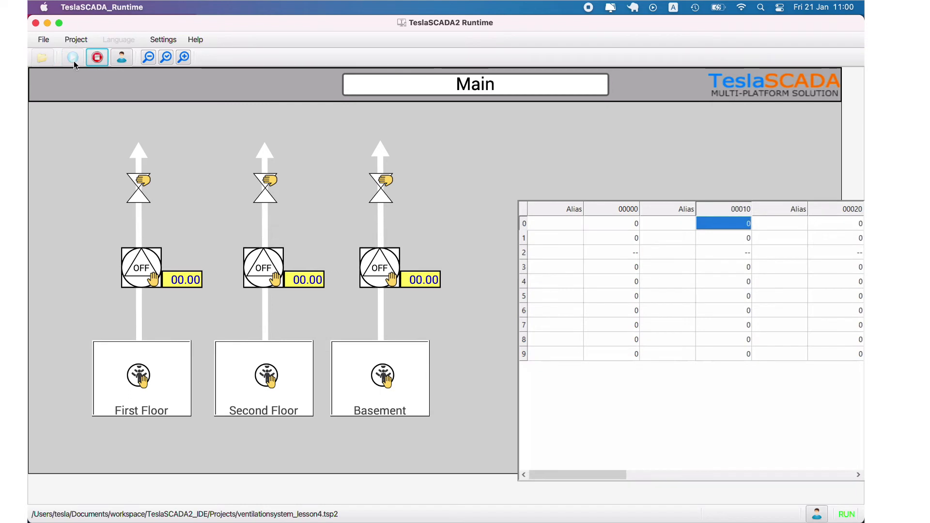
double_click(629, 238)
type("56.7")
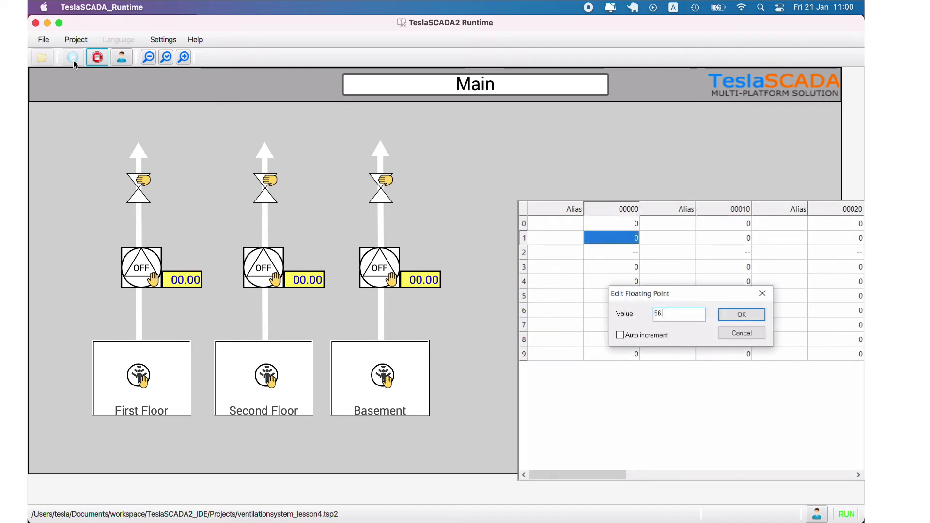
key("Return")
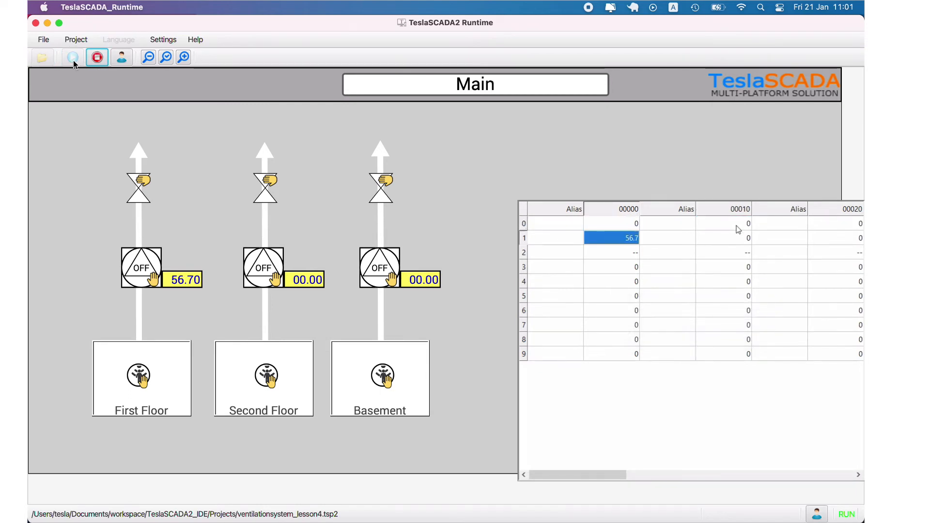
double_click(742, 238)
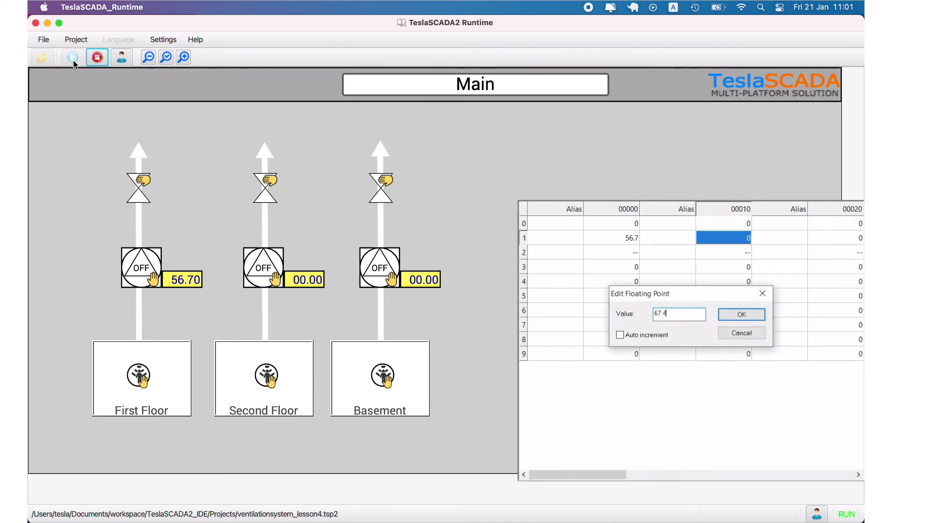
key("Return")
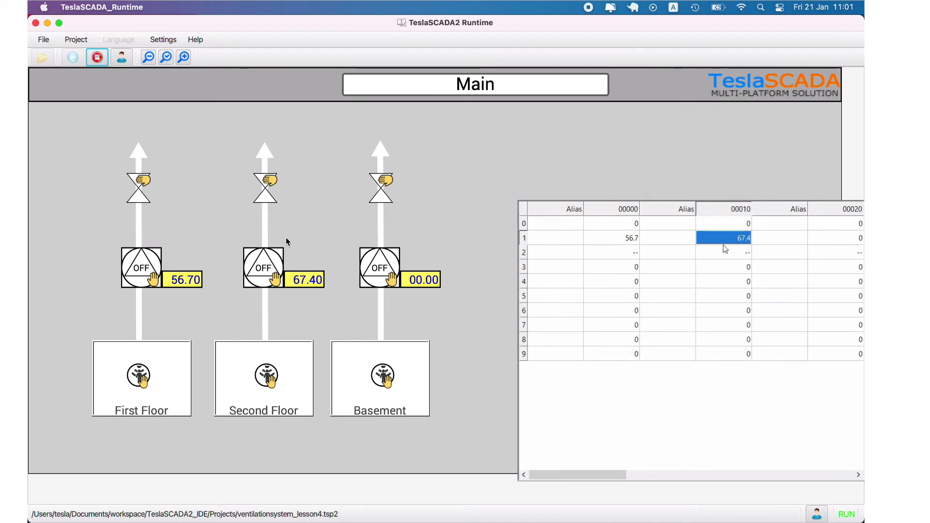
double_click(853, 238)
type("77.5")
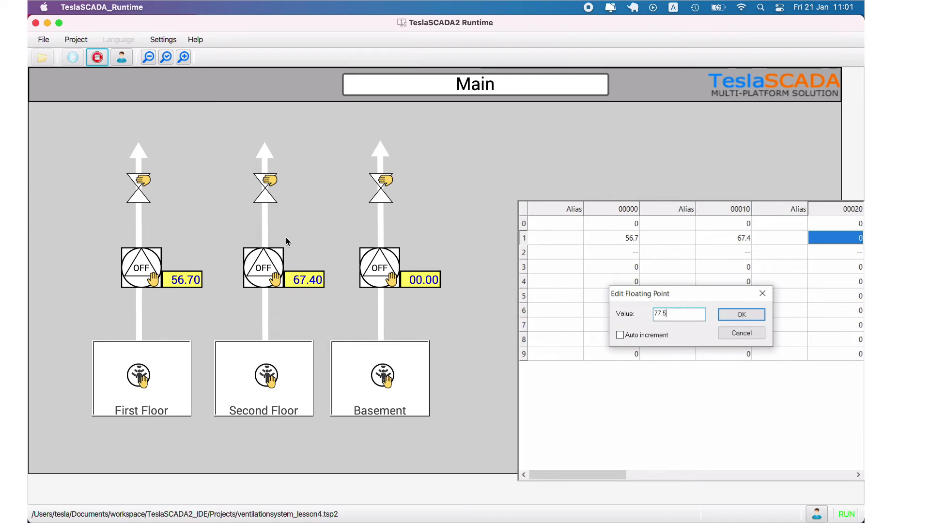
key("Return")
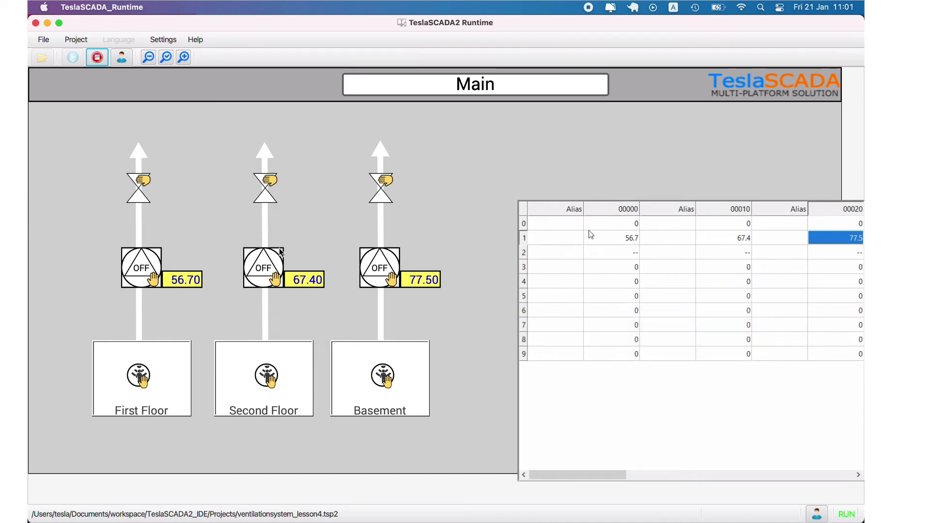
Step: Set the simulator's row 0 state registers to 3, 1 and 5 for addresses 00000, 00010 and 00020
double_click(603, 223)
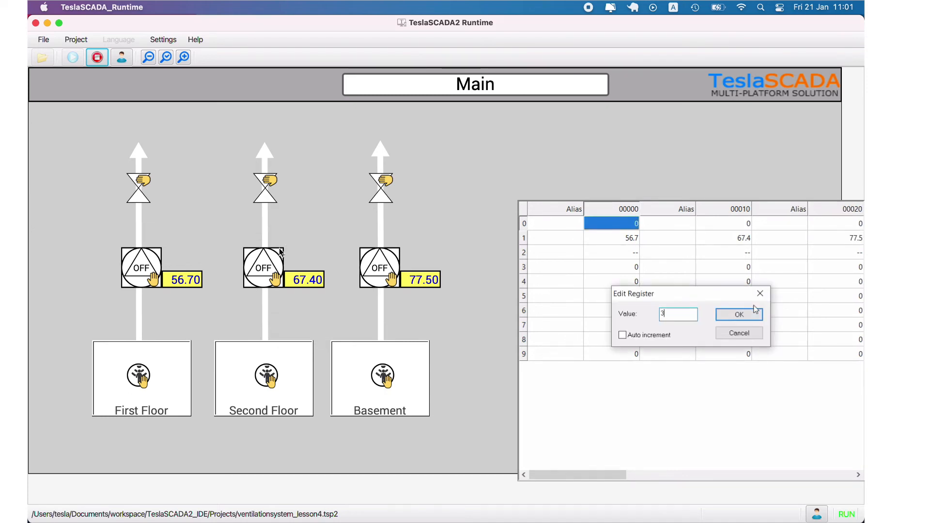
left_click(742, 316)
double_click(737, 223)
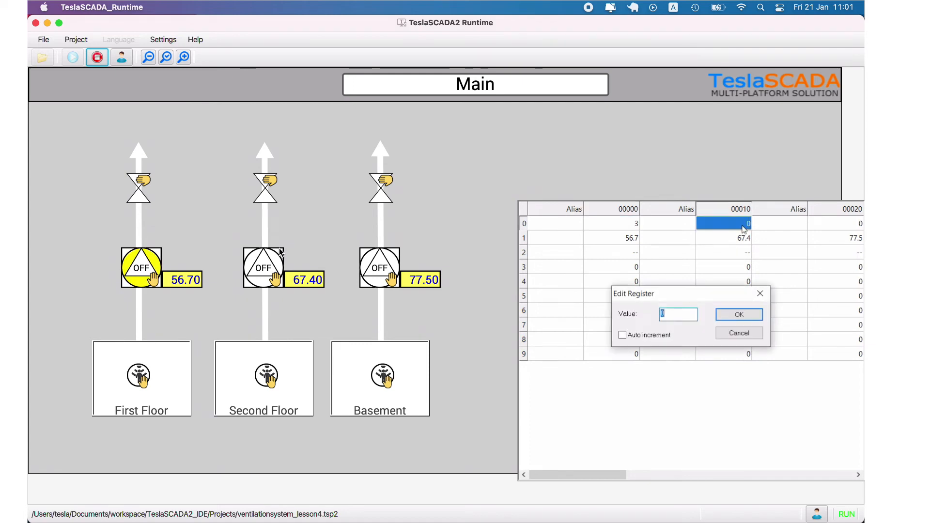
type("1")
key("Return")
double_click(851, 224)
type("5")
left_click(739, 313)
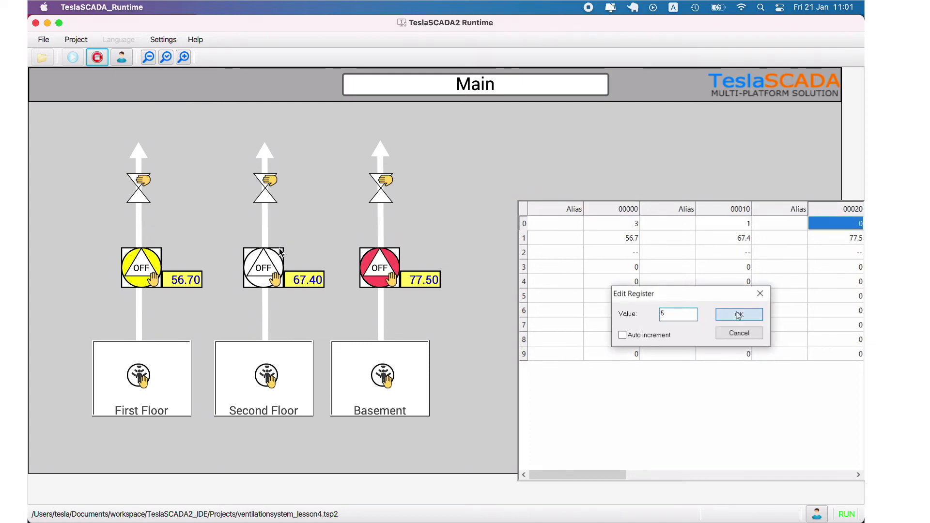
Step: Open the First Floor motor's properties popup, switch its command to ON and its mode to Auto, and close it
left_click(132, 265)
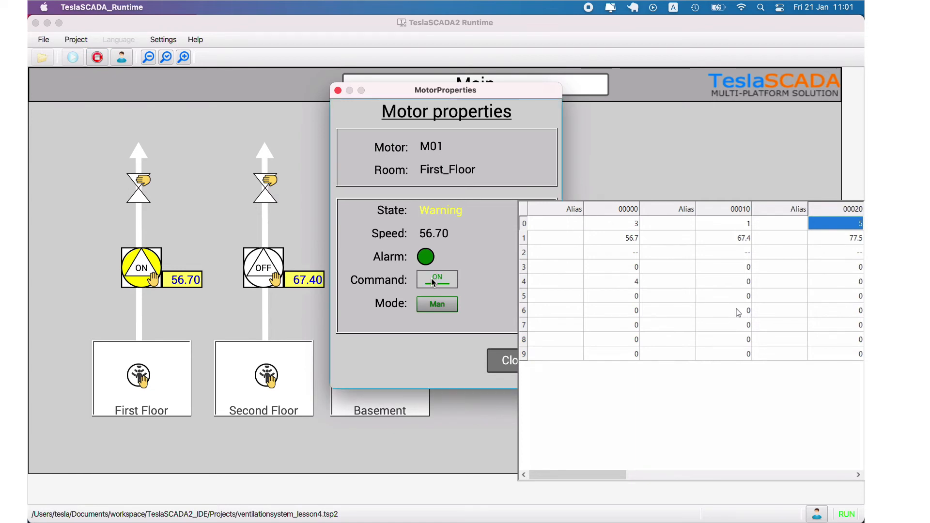
left_click(437, 304)
left_click(437, 342)
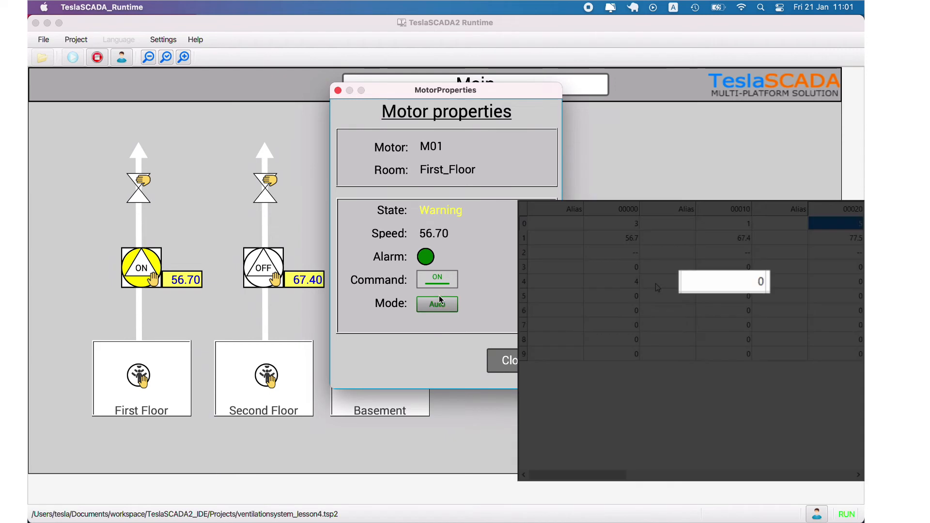
left_click(503, 361)
Step: Open the Second Floor motor's properties popup, switch its command to ON and its mode to Auto, and close it
left_click(271, 274)
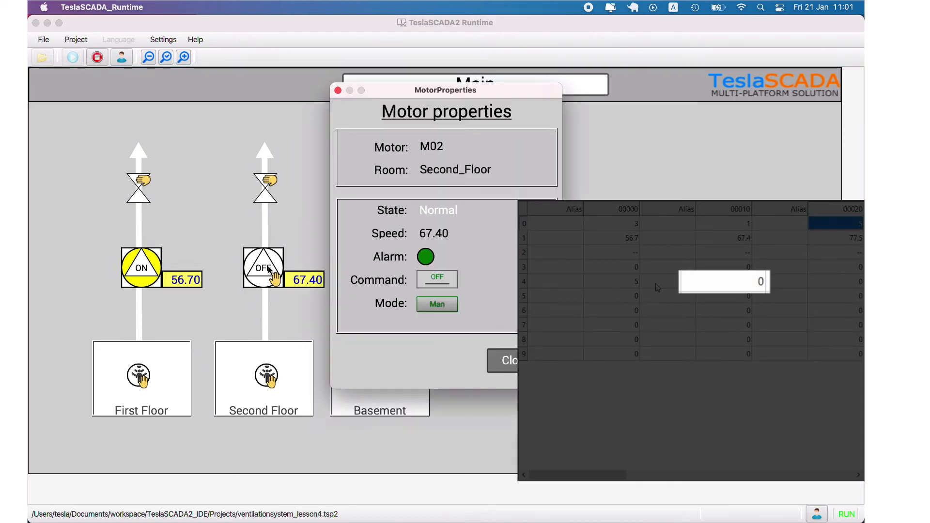
left_click(437, 277)
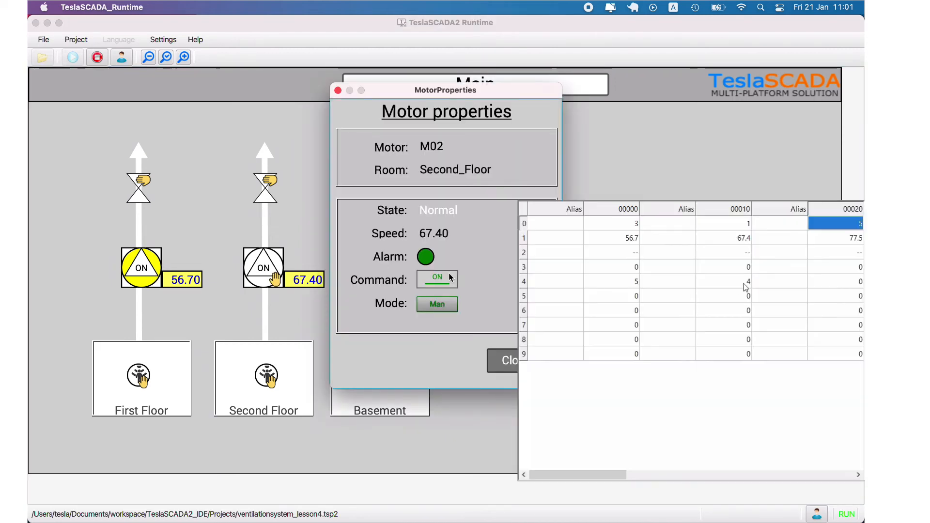
left_click(429, 305)
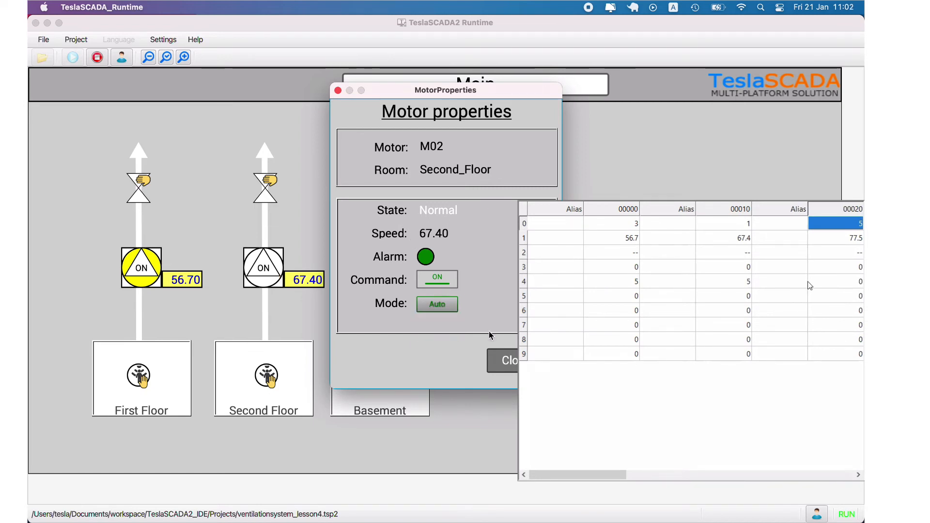
left_click(501, 361)
Step: Open the Basement motor's properties popup, switch its command to ON, toggle its mode, and close it
left_click(383, 271)
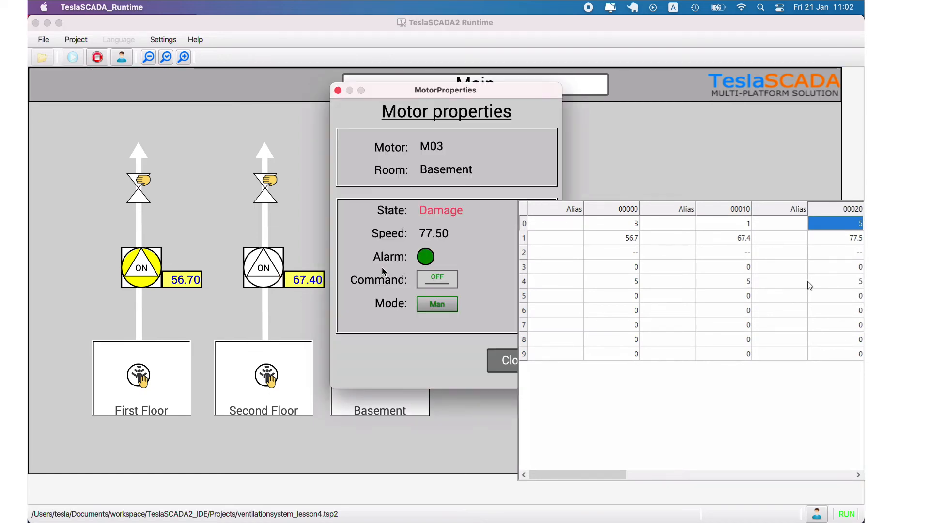
left_click(450, 285)
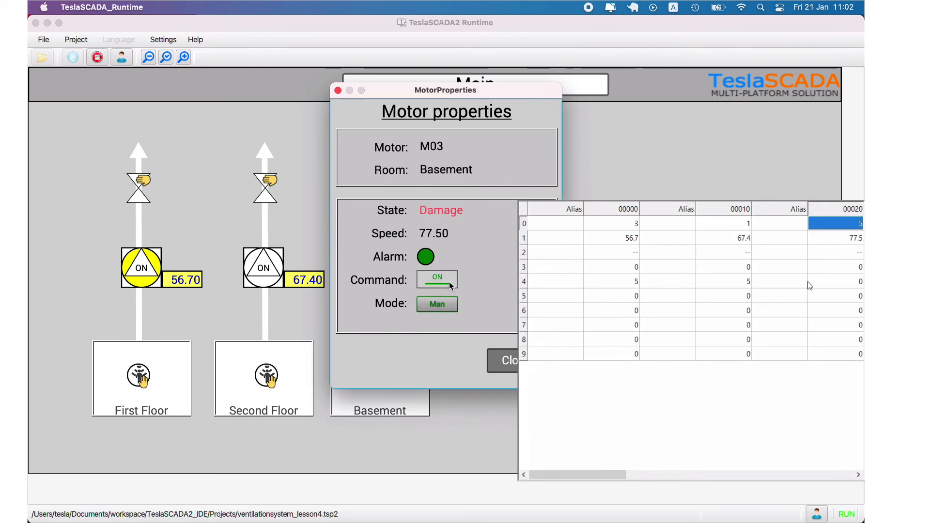
left_click(437, 304)
left_click(442, 339)
left_click(504, 360)
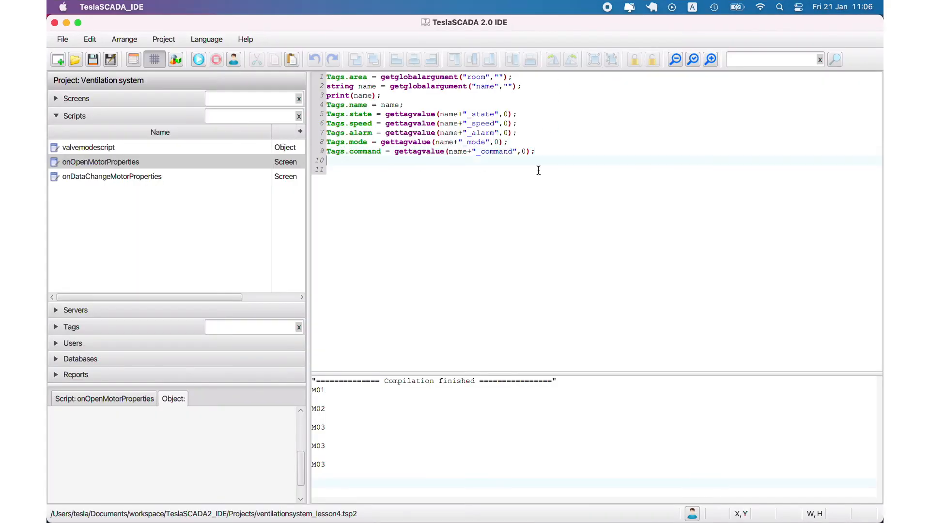
Step: In the TeslaSCADA IDE, end the onOpenMotorProperties script with putglobalargument("motorpopupopened",1); and save and compile it
key("BackSpace")
type("utglobal")
type("argument")
type("(\"motorpopupope")
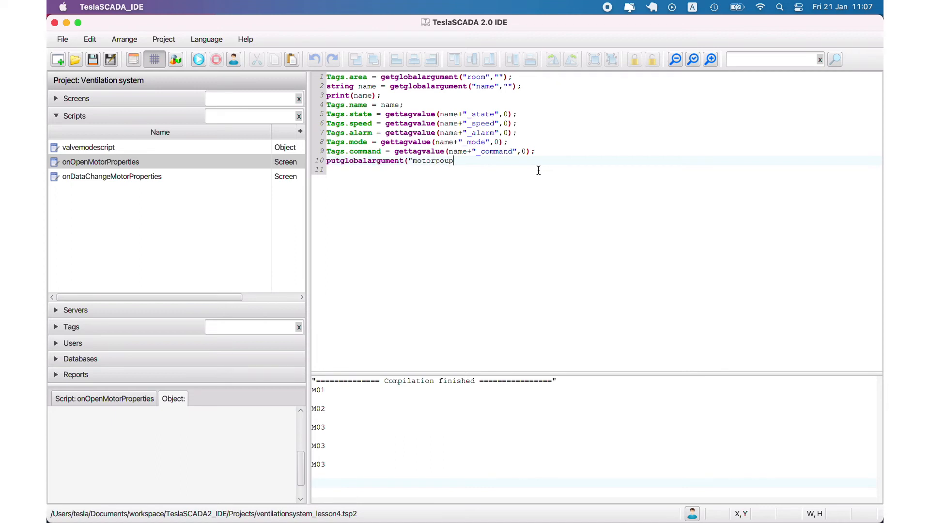
type("ned\",1);")
left_click(94, 62)
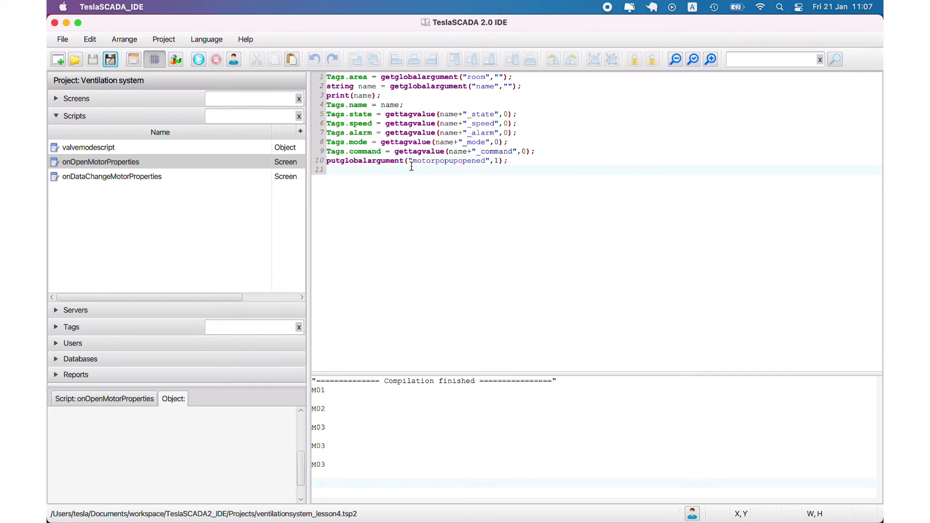
left_click(205, 60)
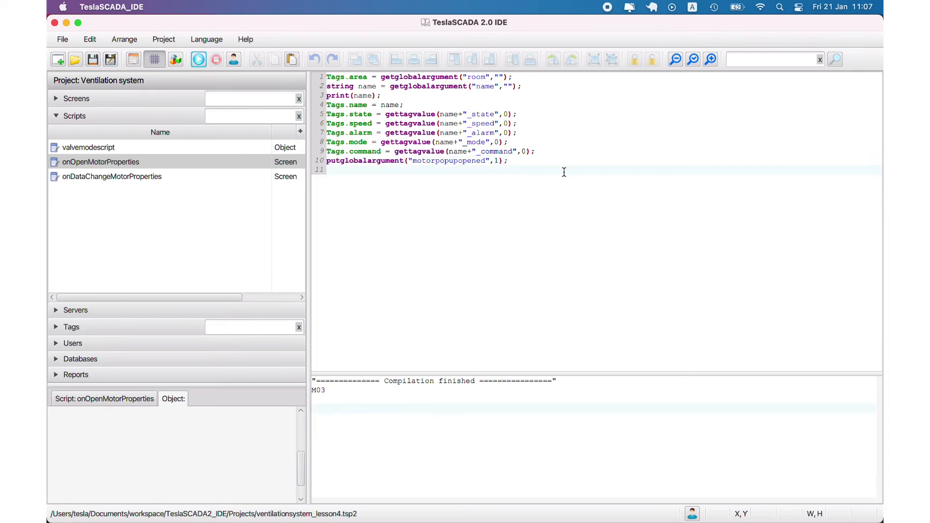
Step: Copy the quoted argument name motorpopupopened from the last line of the onOpenMotorProperties script
left_click_drag(508, 163, 321, 77)
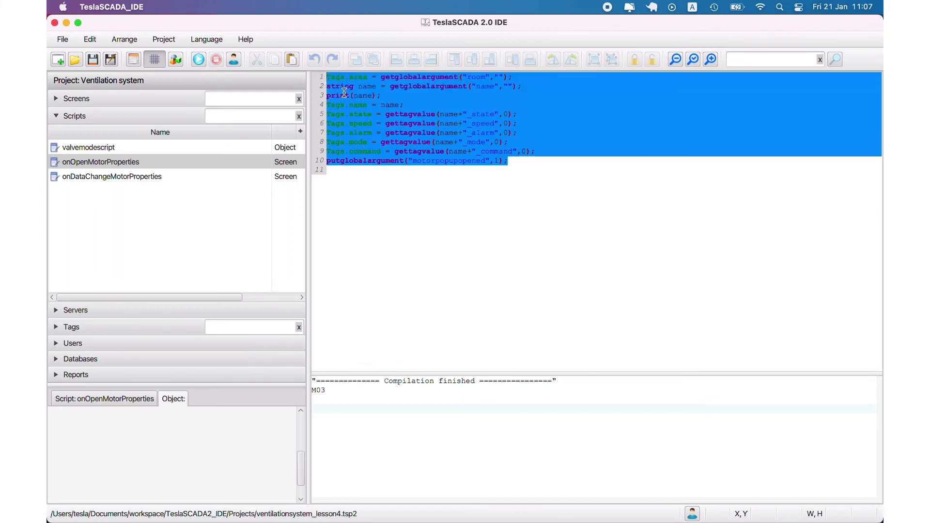
left_click(505, 173)
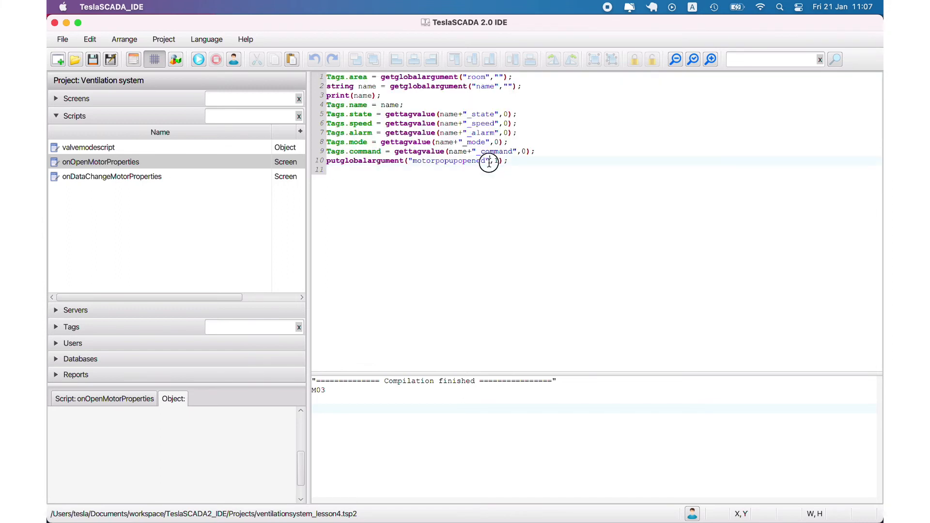
left_click_drag(490, 163, 408, 162)
right_click(417, 165)
left_click(431, 187)
Step: Add the line int opened = getglobalargument("motorpopupopened",0); below the name declaration in the onDataChangeMotorProperties script
left_click(73, 177)
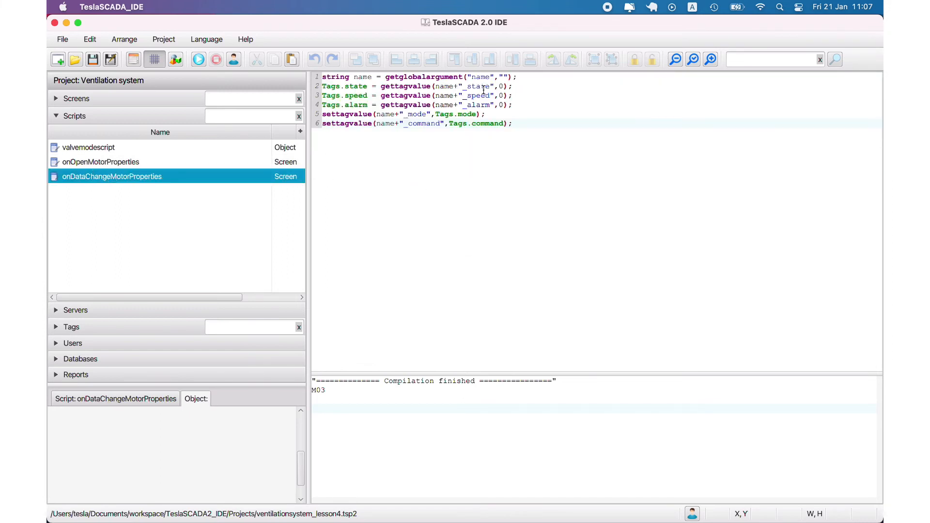
left_click(522, 82)
left_click(522, 79)
key("Return")
type("int")
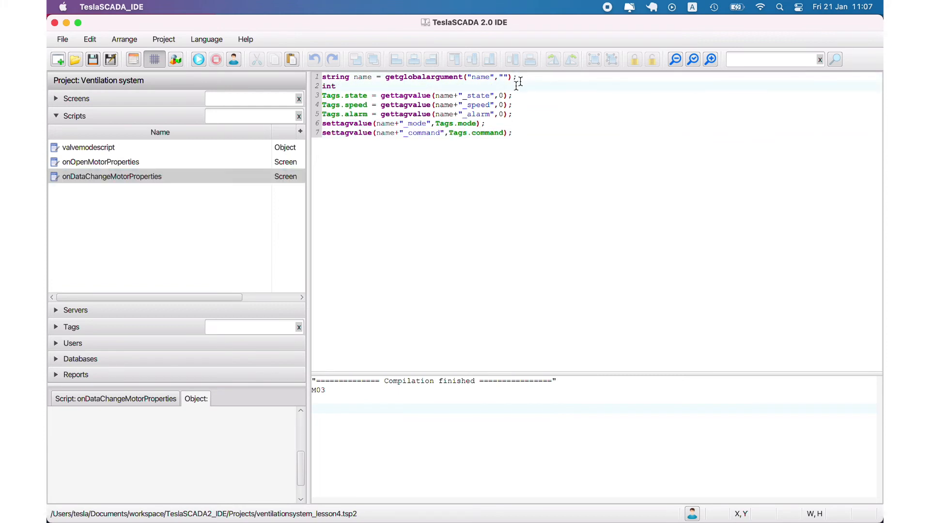
left_click(285, 163)
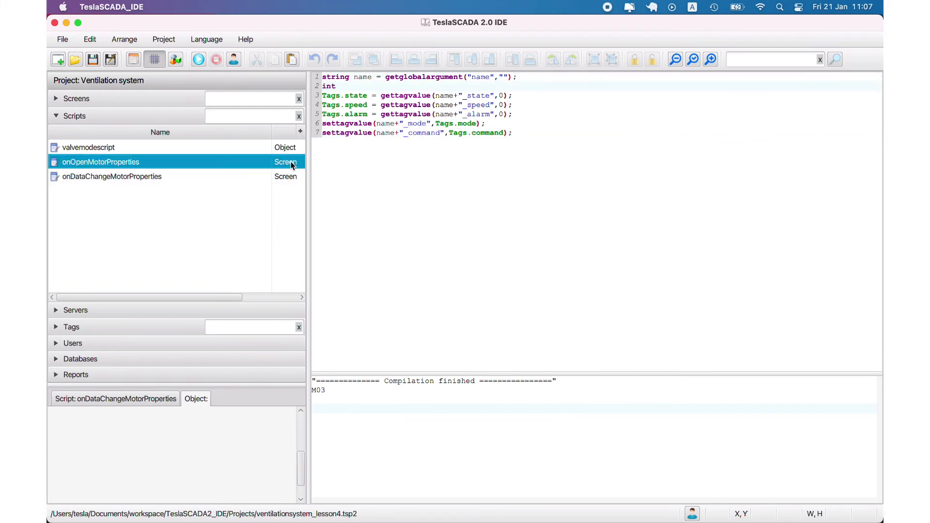
left_click(286, 178)
left_click(377, 86)
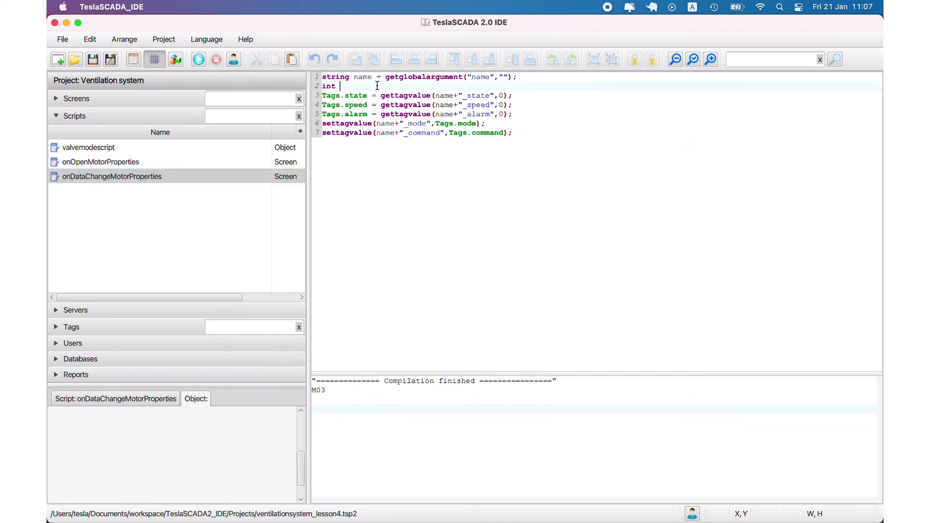
type("opened = getglobalargument(\"\"motorpopupopened\"")
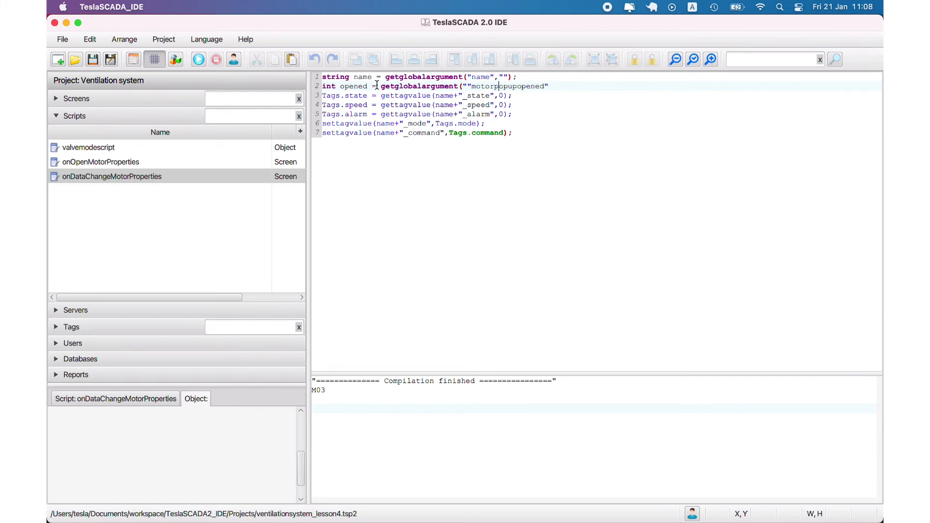
key("BackSpace")
left_click(546, 86)
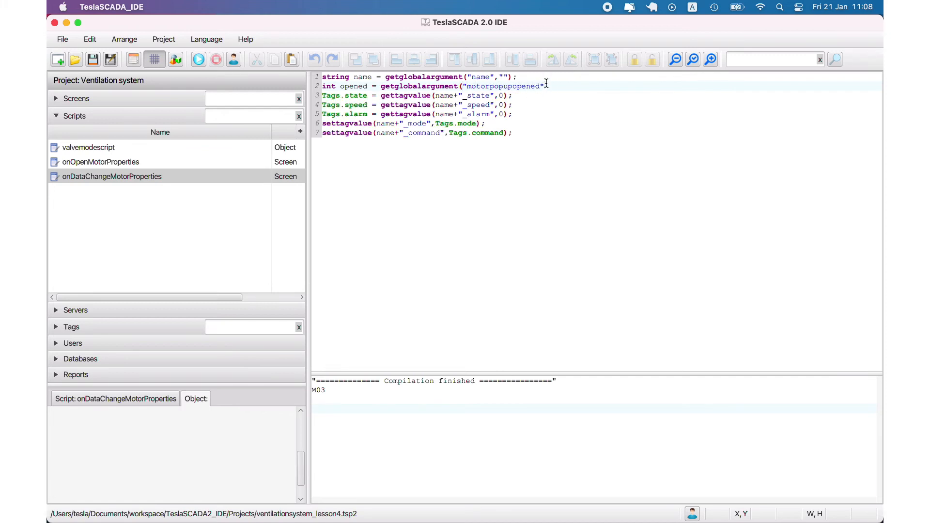
type(",0")
Step: Enclose the two settagvalue lines in an if (opened==1){ } block
left_click(514, 115)
key("Return")
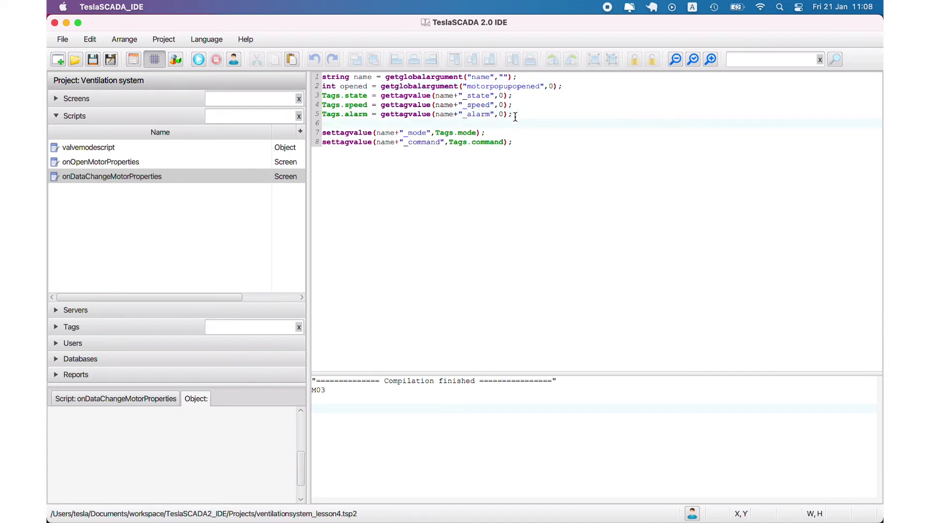
type("if (opene")
left_click_drag(364, 123, 321, 124)
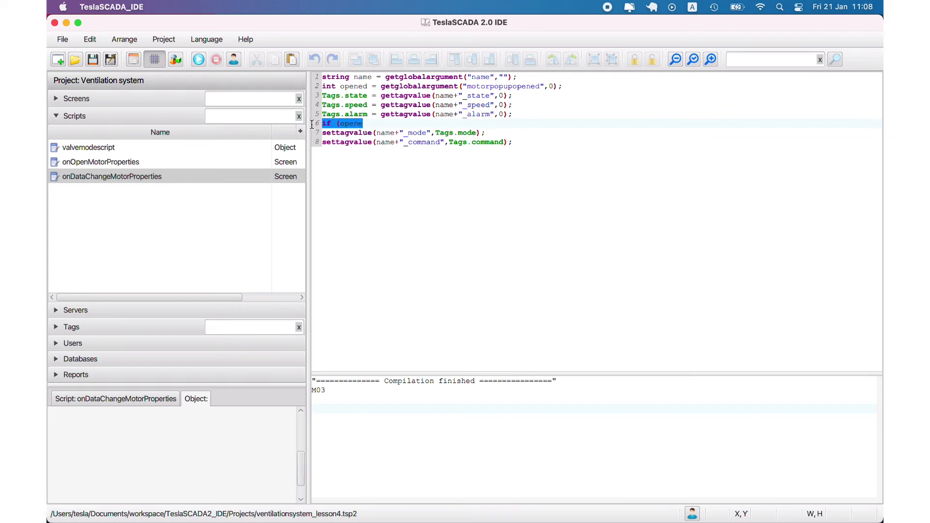
left_click(366, 123)
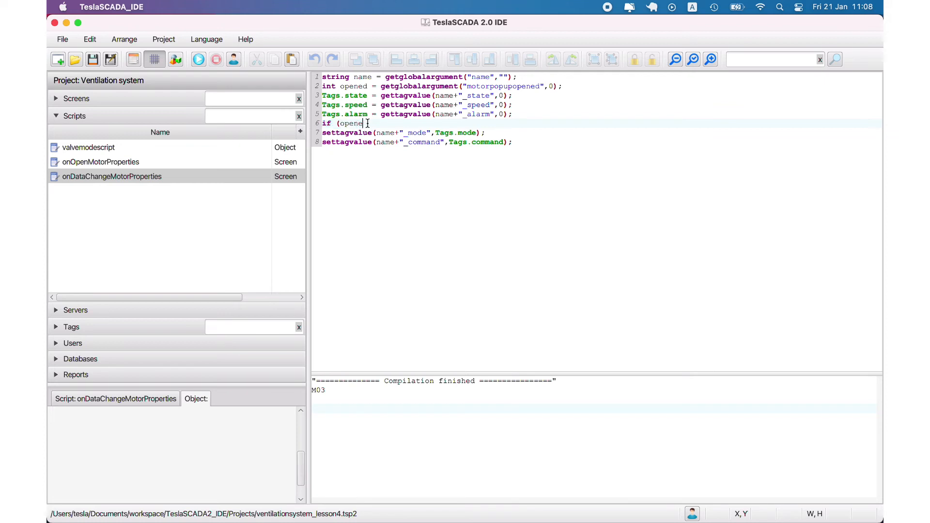
type("d==1){")
key("Return")
type("}")
Step: Copy the putglobalargument("motorpopupopened",1); line from onOpenMotorProperties to the end of the if block in onDataChangeMotorProperties
left_click(163, 165)
left_click_drag(508, 161, 329, 161)
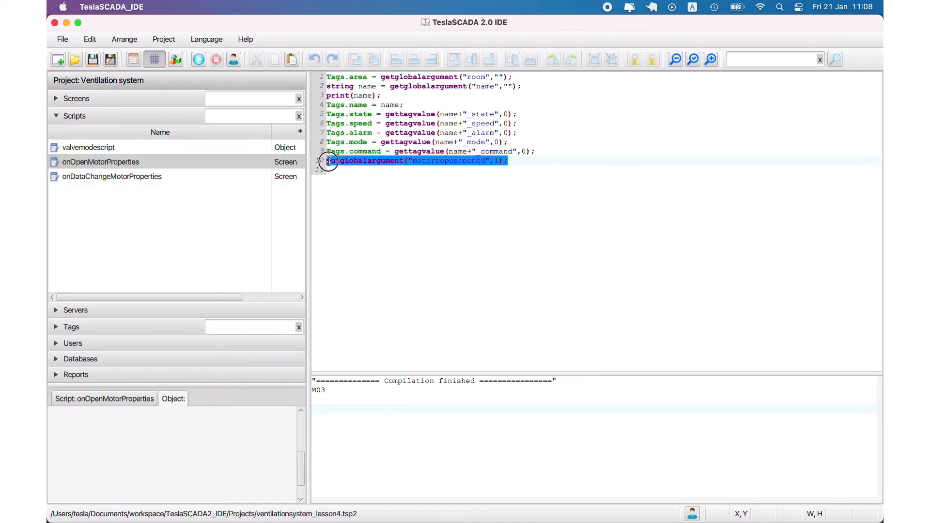
right_click(329, 161)
left_click(349, 189)
left_click(185, 176)
left_click(520, 142)
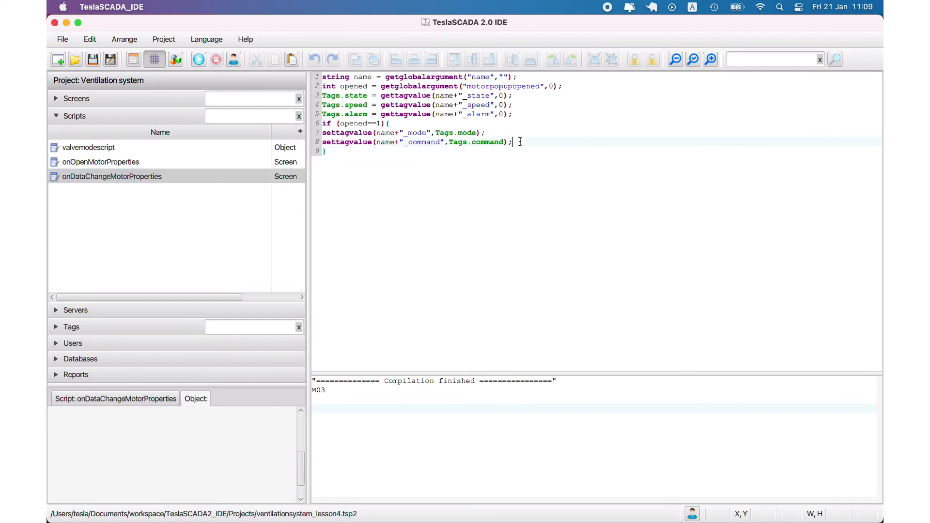
key("Return")
key("super+v")
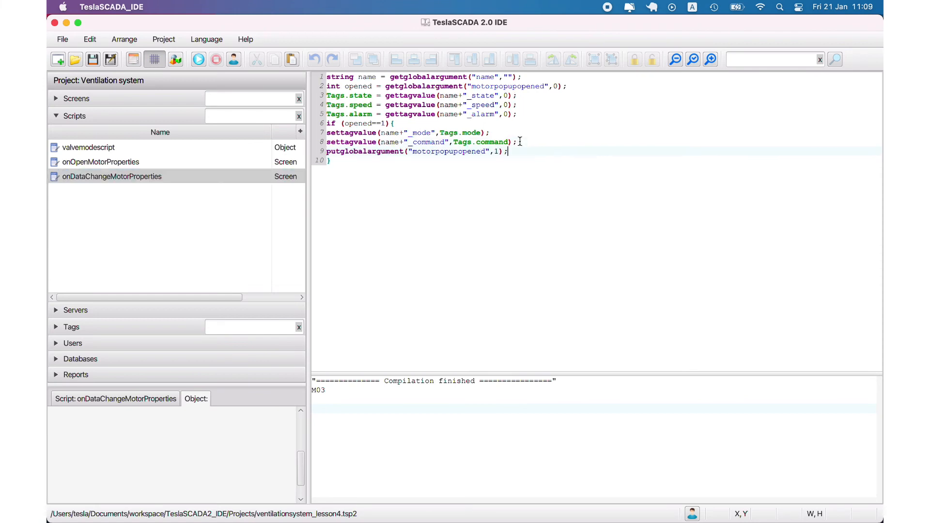
Step: Set the value in the last putglobalargument line to 0, indent the three lines inside the if block, and save the project
double_click(497, 152)
type("0")
left_click(331, 133)
key("Tab")
left_click(331, 143)
key("Tab")
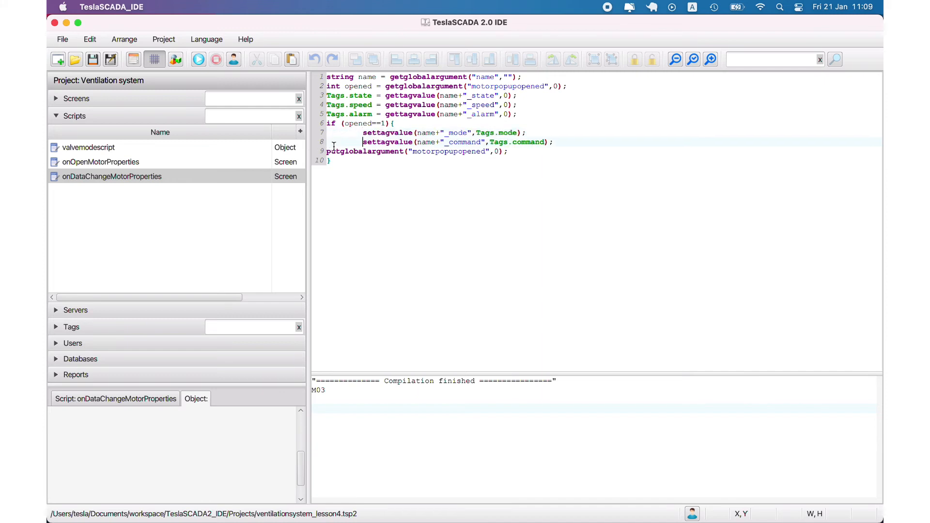
left_click(327, 151)
key("Tab")
left_click(92, 60)
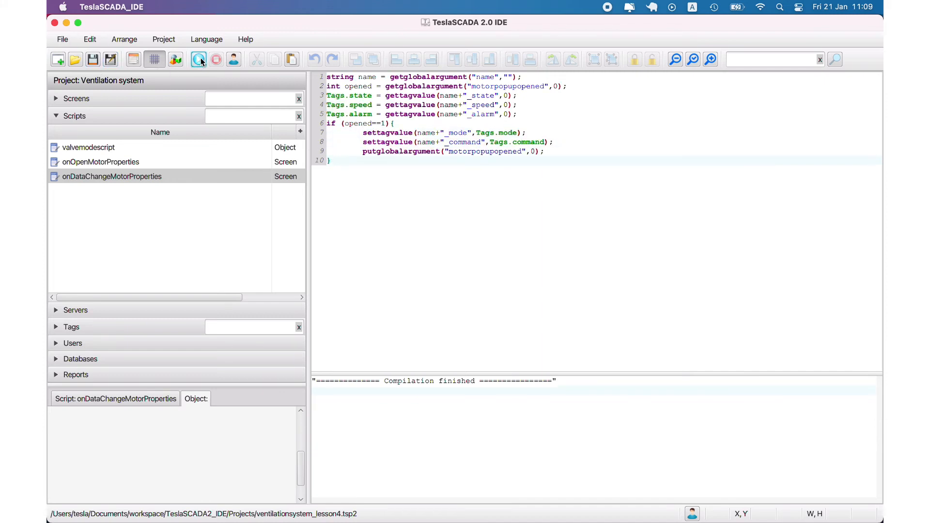
left_click(94, 61)
Step: Switch to TeslaSCADA2 Runtime, reopen ventilationsystem_lesson4.tsp2 and start the project
mouse_move(424, 514)
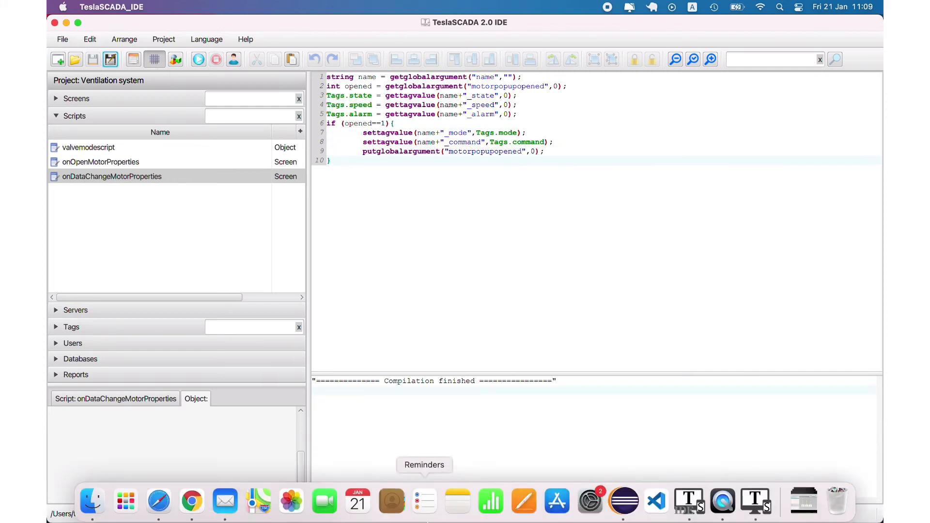
left_click(758, 504)
left_click(116, 57)
left_click(61, 57)
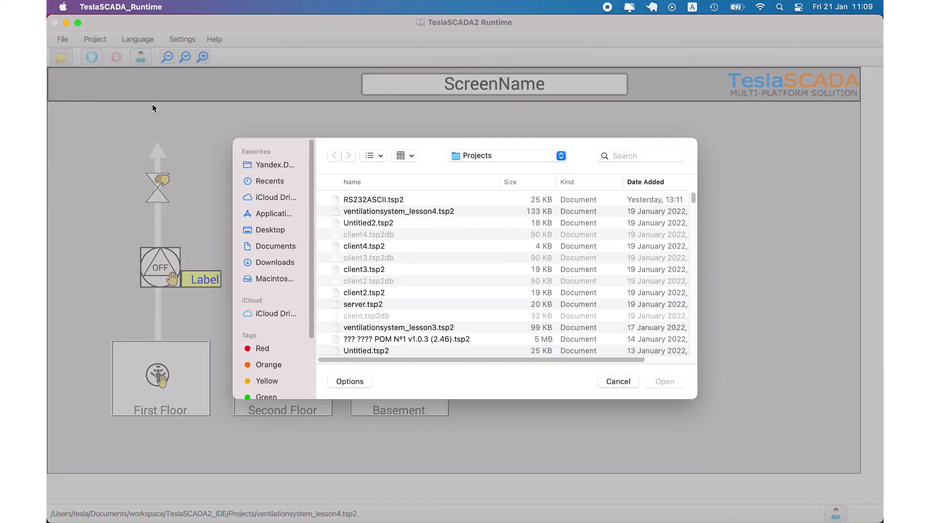
double_click(399, 213)
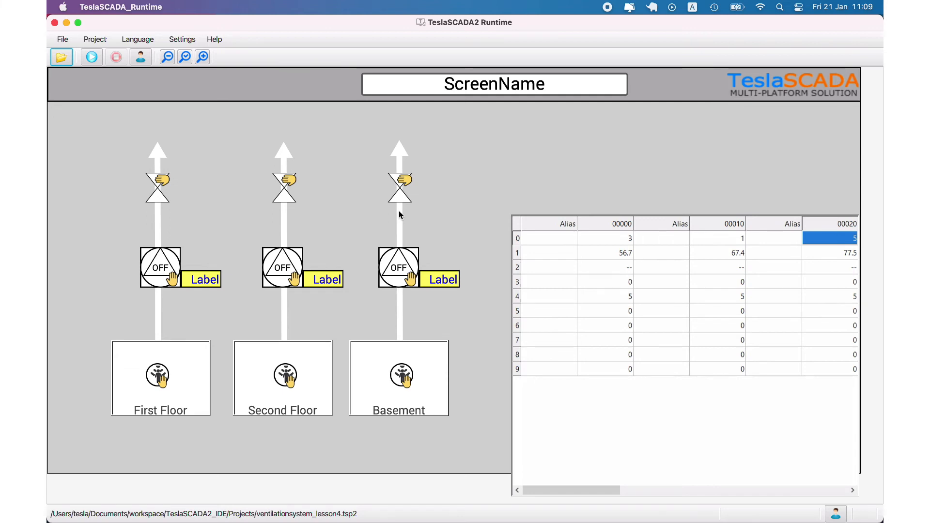
left_click(93, 59)
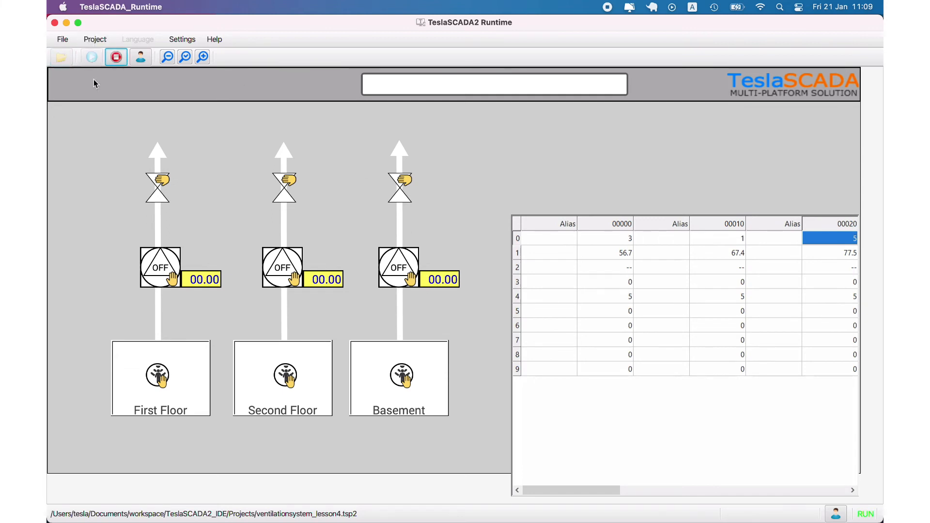
Step: Test the command and mode controls of motor M01 in its Motor properties popup, and close the popup
left_click(172, 264)
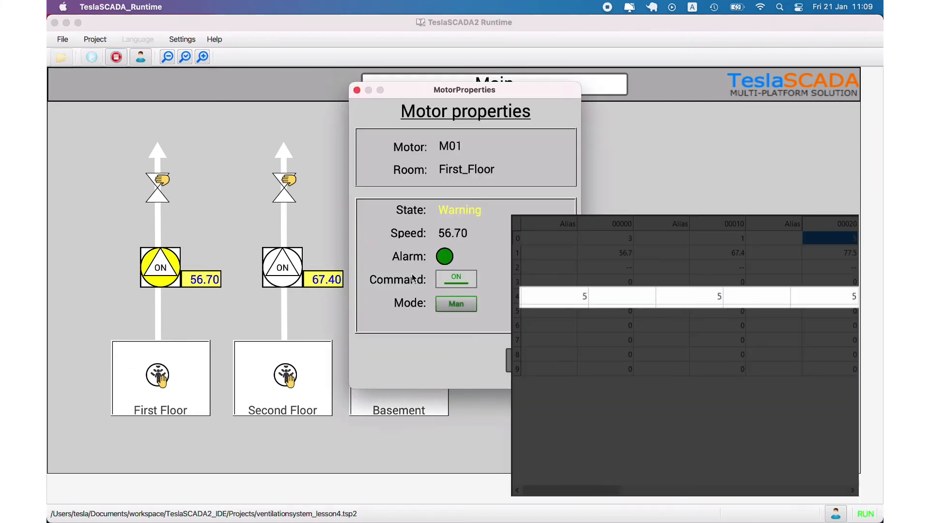
left_click(453, 281)
left_click(456, 303)
left_click(469, 320)
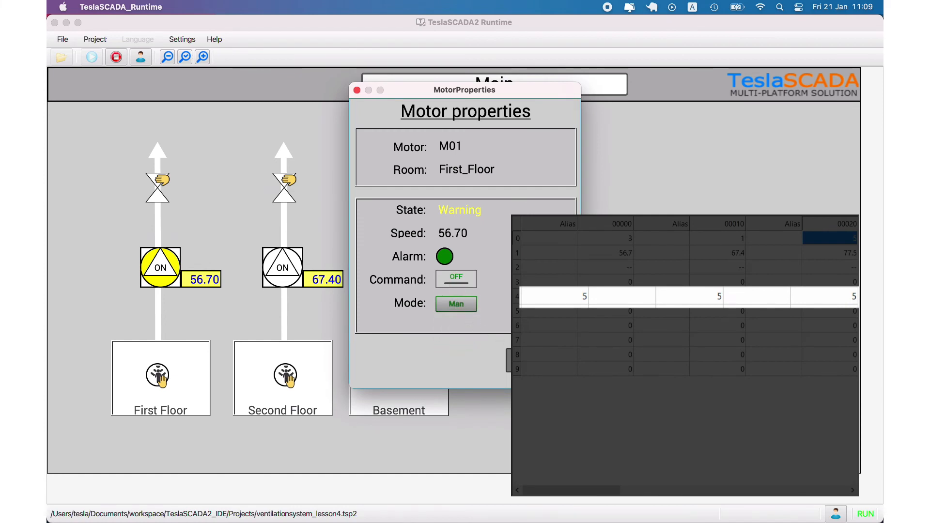
left_click(540, 360)
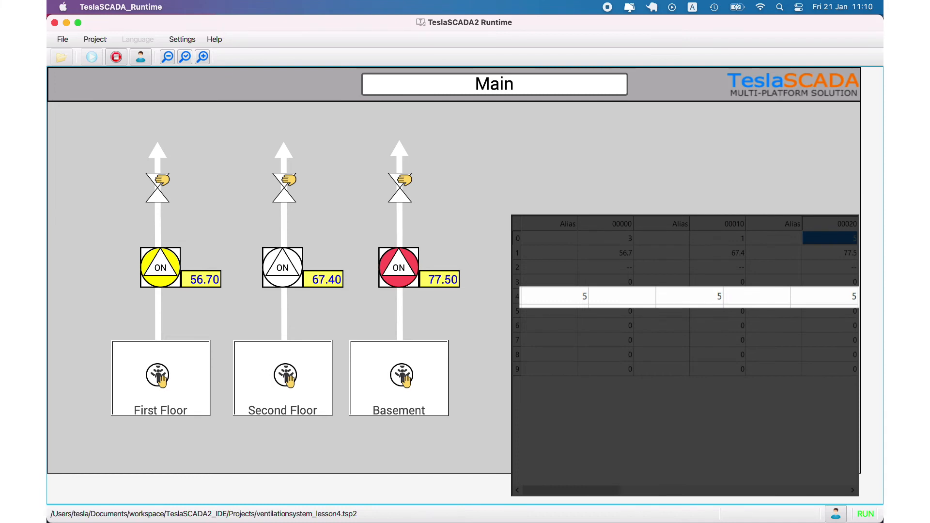
Step: Set command OFF and mode Man in motor M02's properties popup as a test, and close the popup
left_click(291, 272)
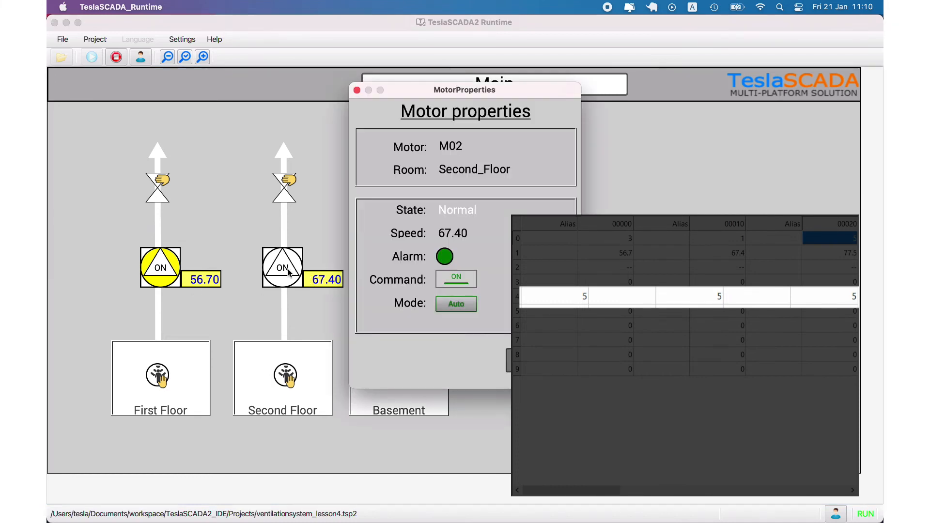
left_click(464, 310)
left_click(467, 318)
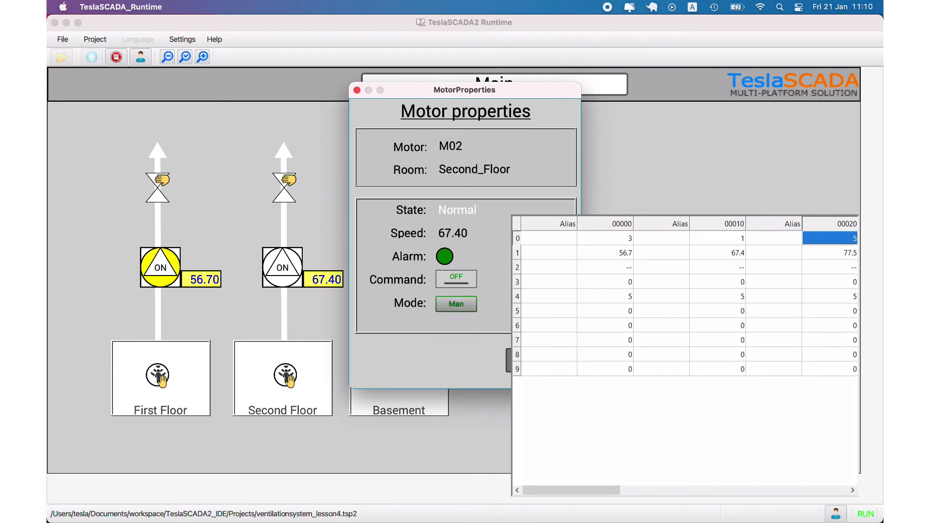
left_click(540, 361)
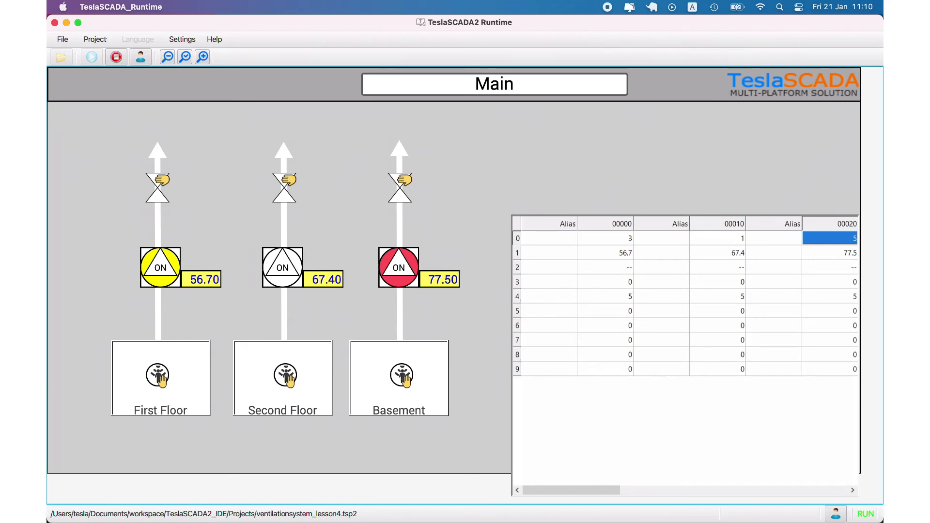
Step: Cut the putglobalargument("motorpopupopened",0); line from the if block of the onDataChangeMotorProperties script in TeslaSCADA IDE
left_click_drag(363, 180, 544, 179)
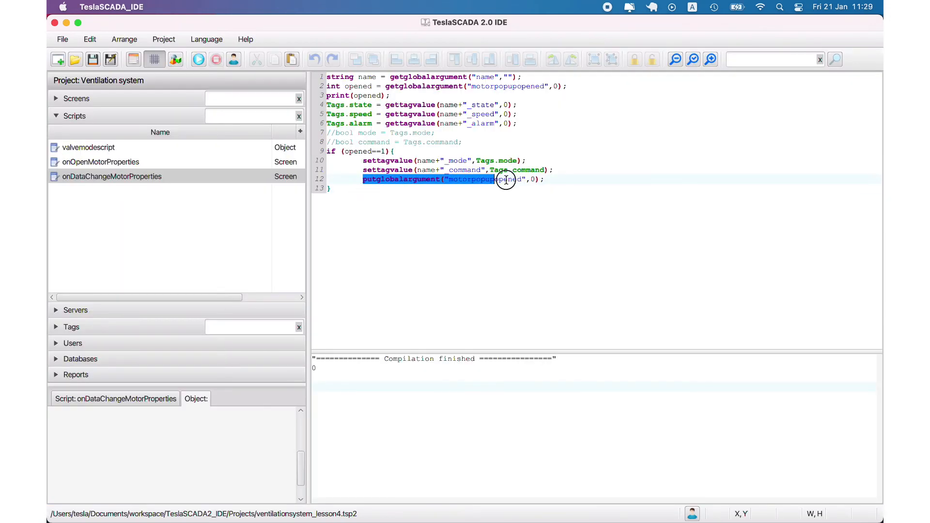
right_click(534, 184)
left_click(546, 192)
Step: Add a new script to the project and name it OnCloseMotorProperties
right_click(144, 192)
left_click(167, 203)
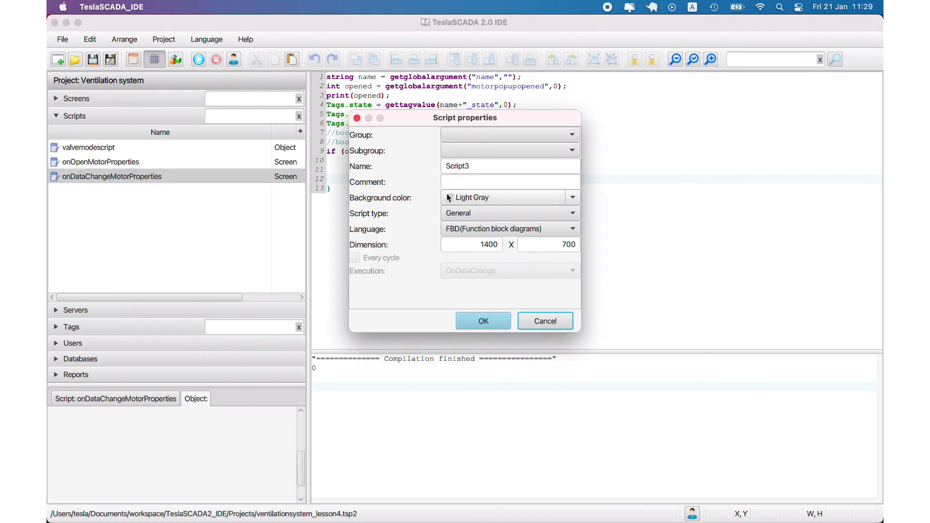
left_click(462, 183)
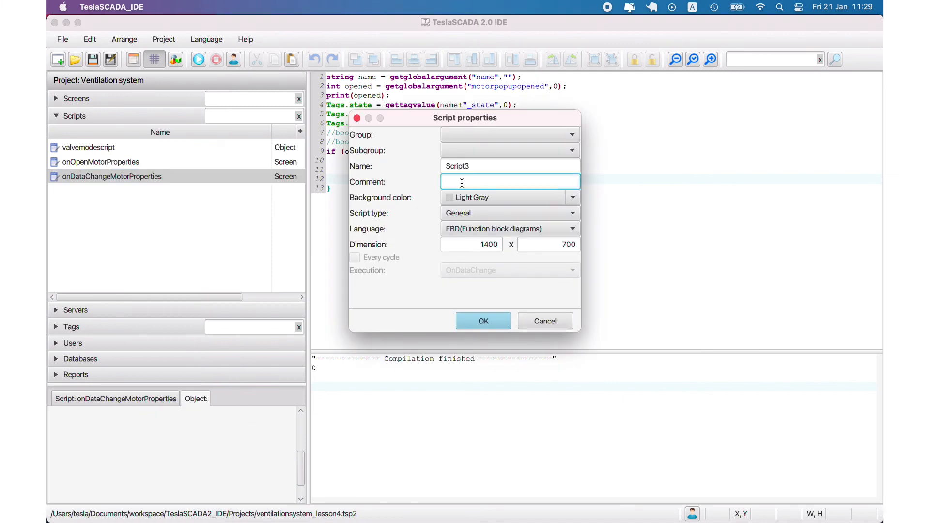
left_click_drag(474, 170, 380, 167)
type("OnClose")
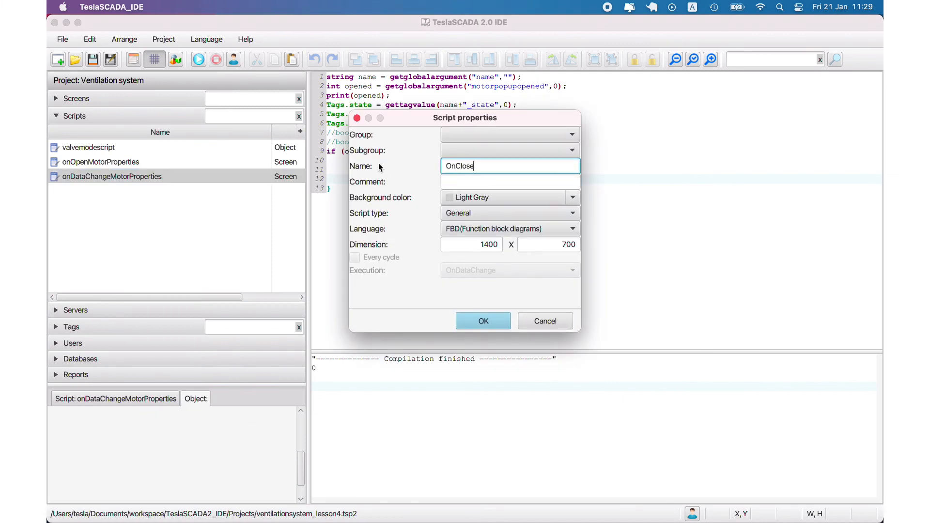
type("MotorProperties")
Step: Configure the new script as a Screen script in ST (Structured text) with OnClose execution, and create it
left_click(484, 229)
left_click(456, 257)
left_click(562, 214)
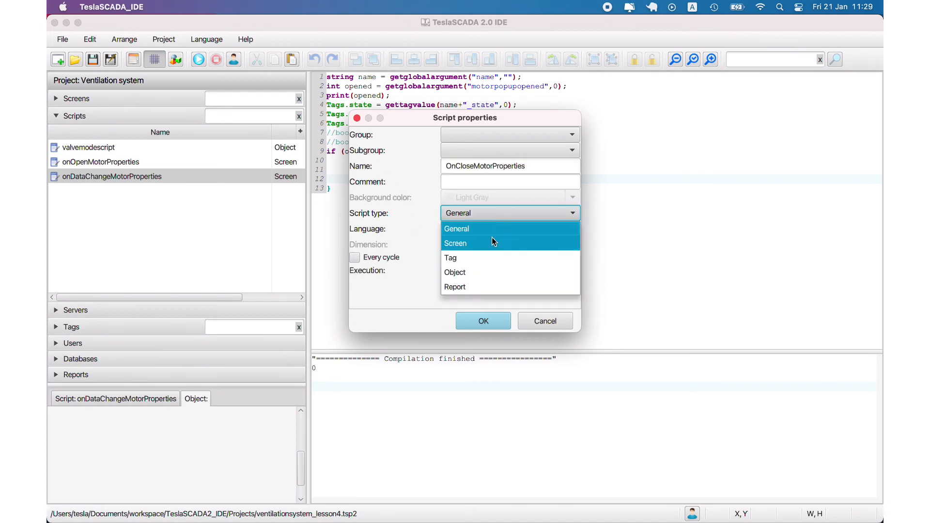
left_click(494, 243)
left_click(503, 271)
left_click(482, 315)
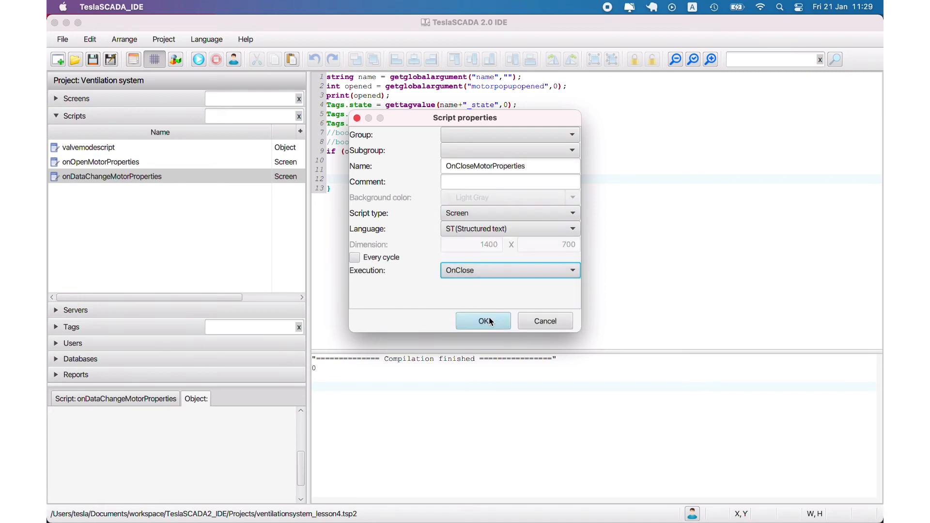
left_click(485, 321)
Step: Paste the cut putglobalargument("motorpopupopened",0); line into the OnCloseMotorProperties script and save the project
left_click(339, 79)
key("super+v")
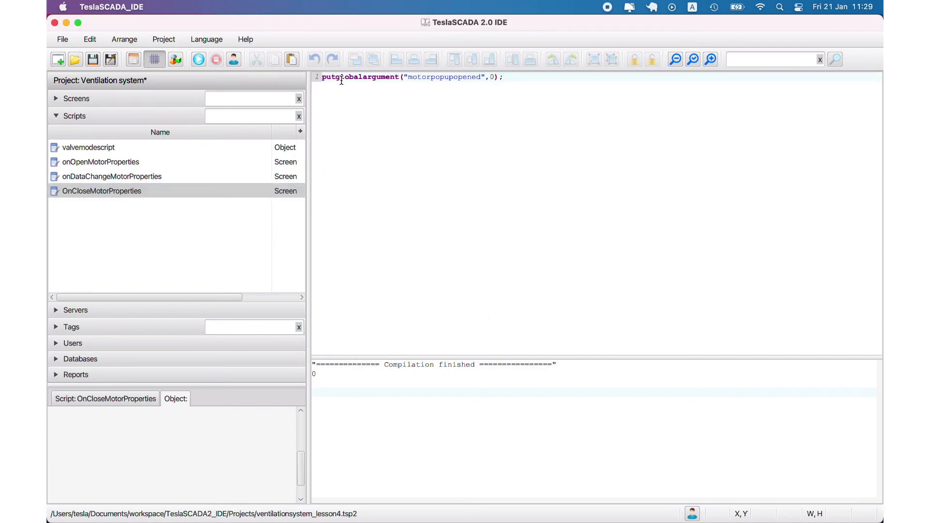
left_click(93, 59)
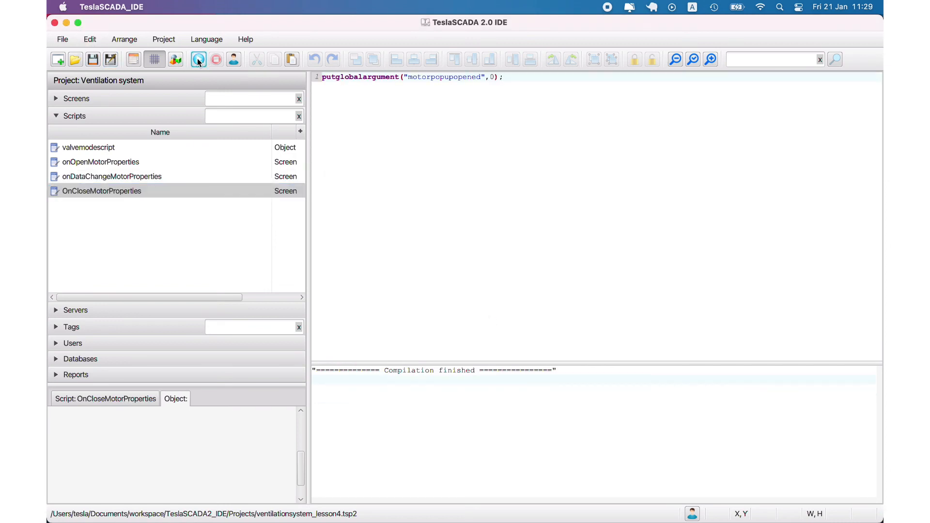
Step: Add OnCloseMotorProperties to the script collection of the MotorProperties screen and confirm the screen properties
left_click(77, 98)
left_click(77, 159)
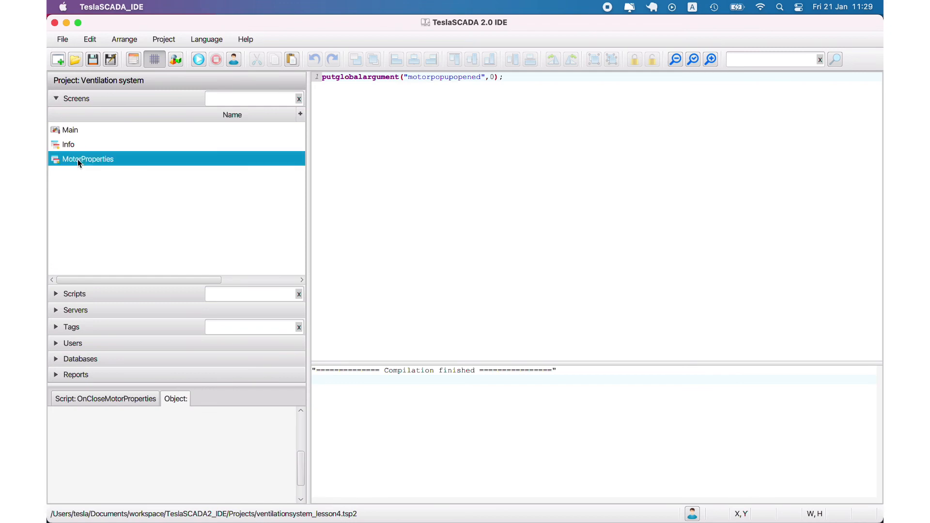
right_click(77, 159)
left_click(106, 228)
left_click(519, 217)
left_click(554, 150)
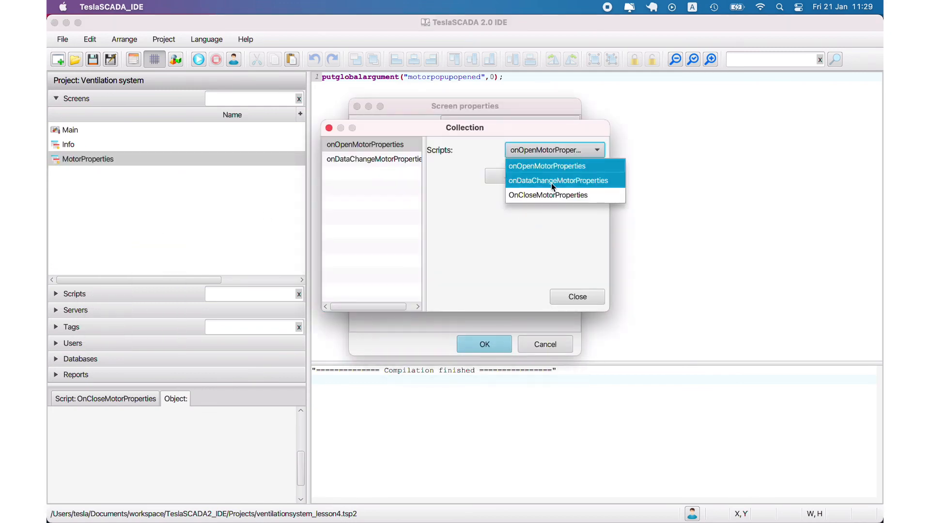
left_click(552, 185)
left_click(529, 176)
left_click(578, 296)
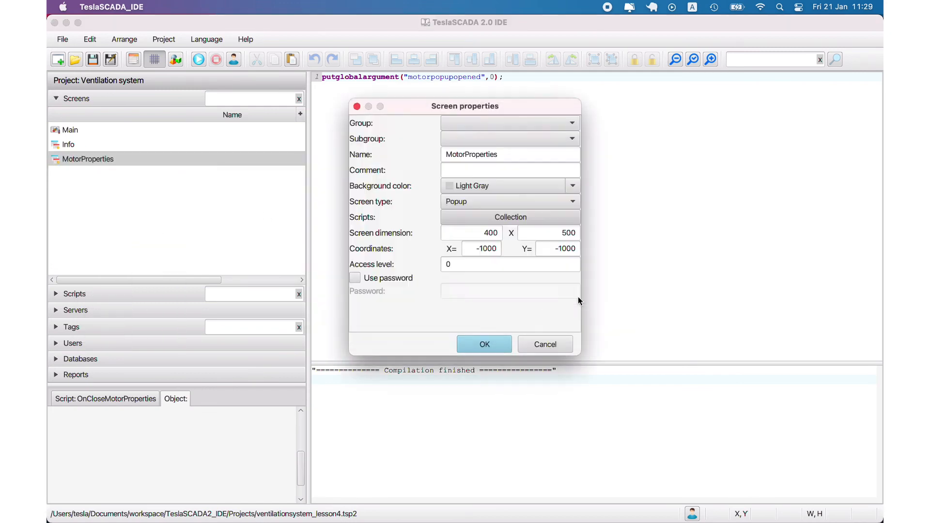
left_click(484, 344)
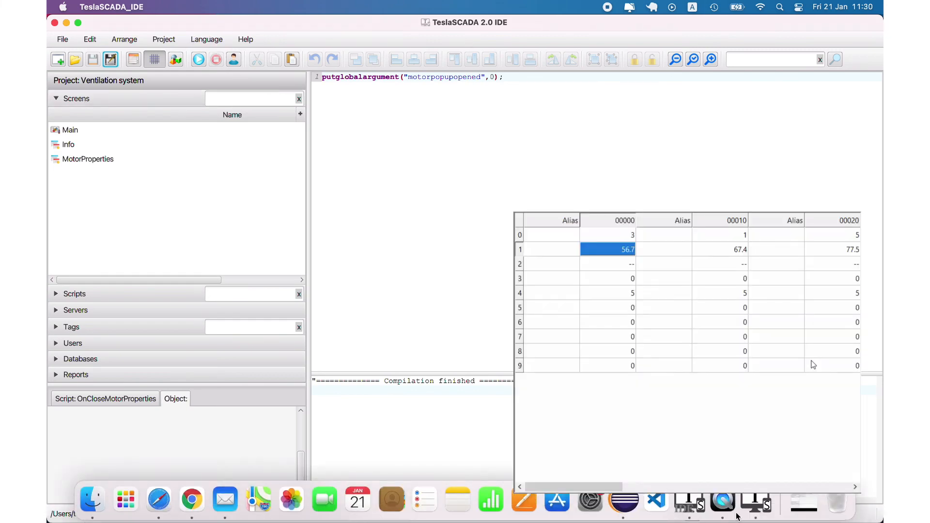
Step: Reload ventilationsystem_lesson4.tsp2 in TeslaSCADA2 Runtime and run the updated project
left_click(753, 507)
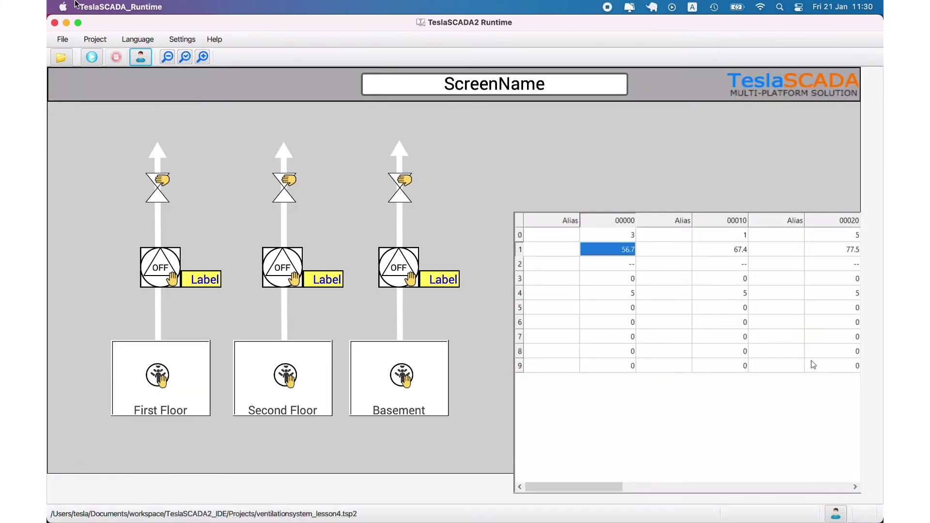
left_click(62, 60)
double_click(394, 211)
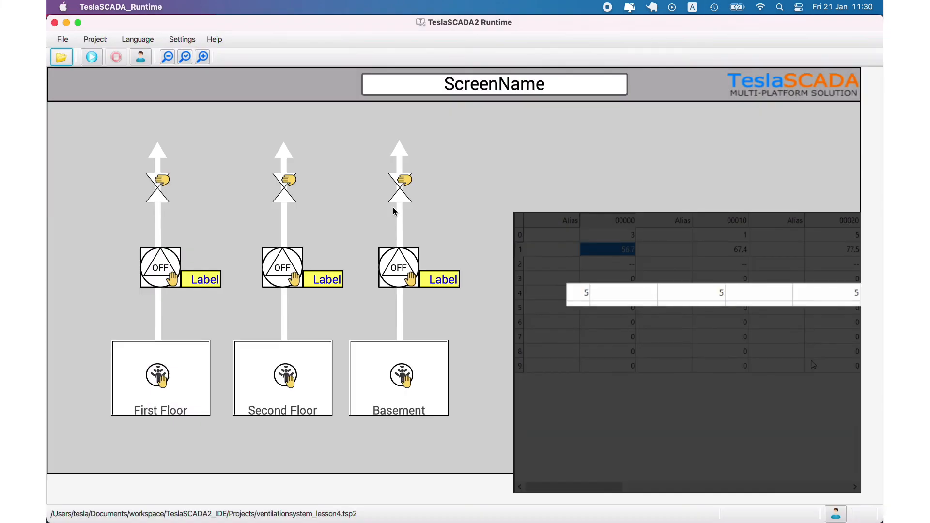
left_click(91, 57)
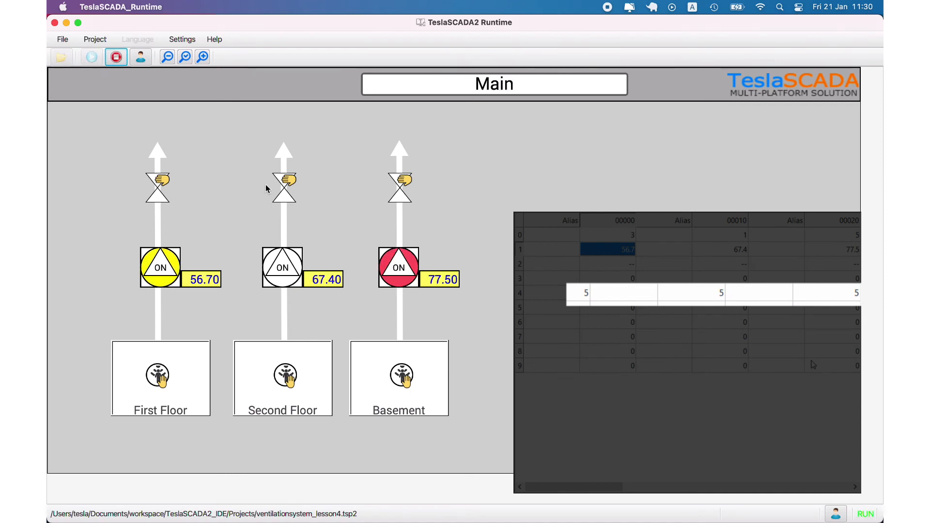
Step: Switch motor M01's command to OFF and toggle its mode in the Motor properties popup, and close the popup
left_click(154, 268)
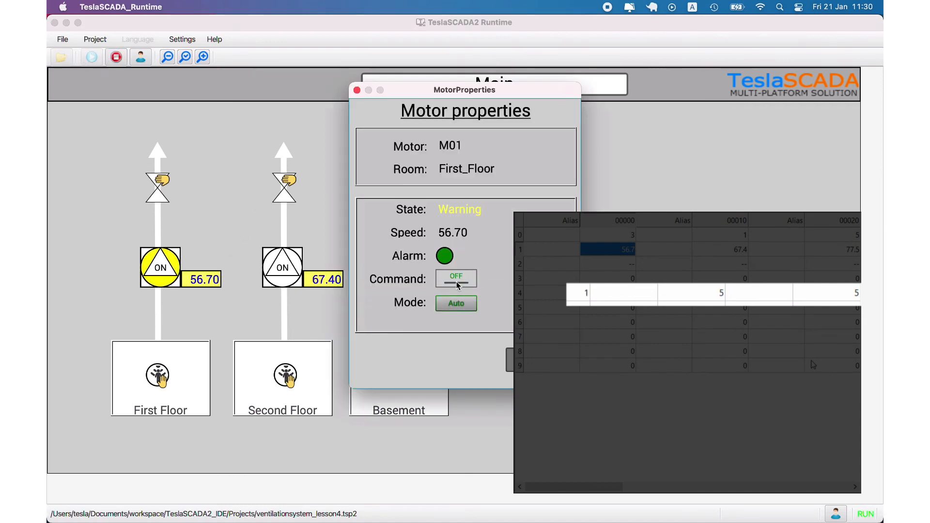
left_click(456, 281)
left_click(460, 308)
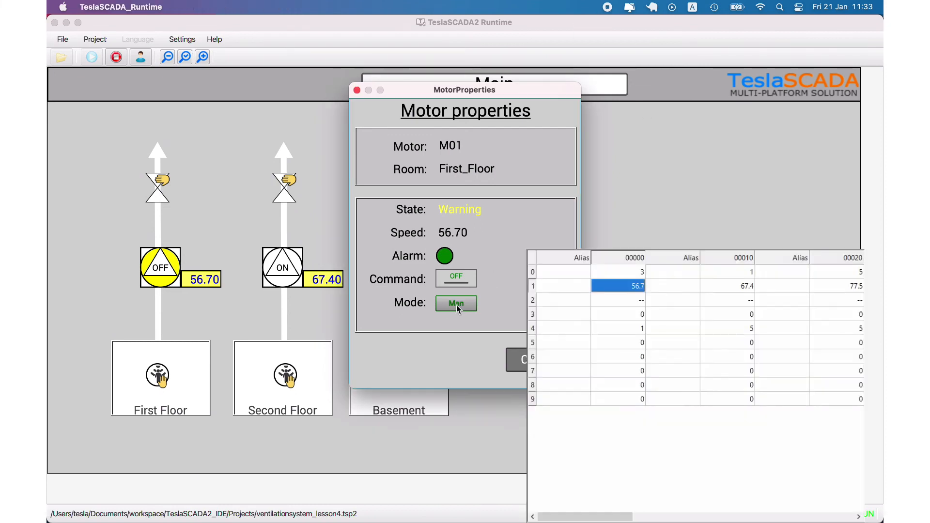
left_click(456, 303)
left_click(460, 338)
Step: Test the command and mode controls of motor M02 in its Motor properties popup, and close it
left_click(283, 267)
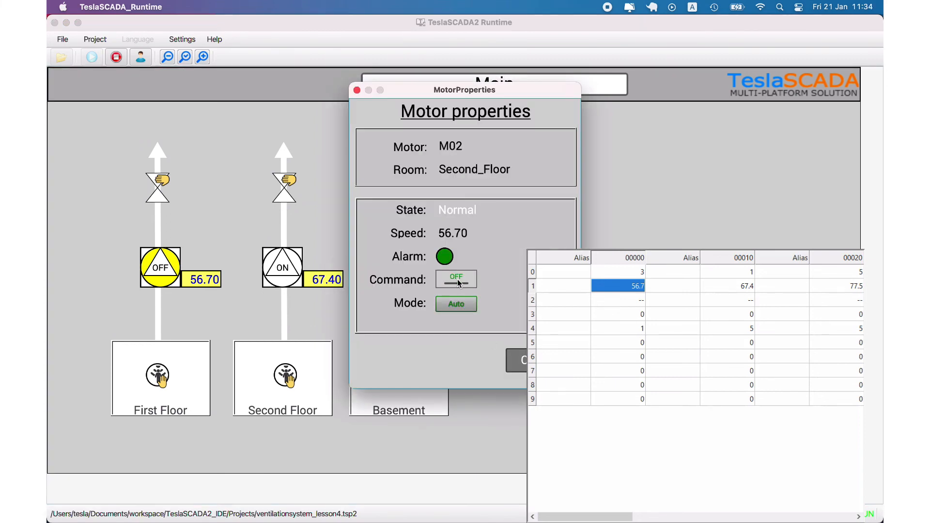
left_click(458, 306)
left_click(456, 327)
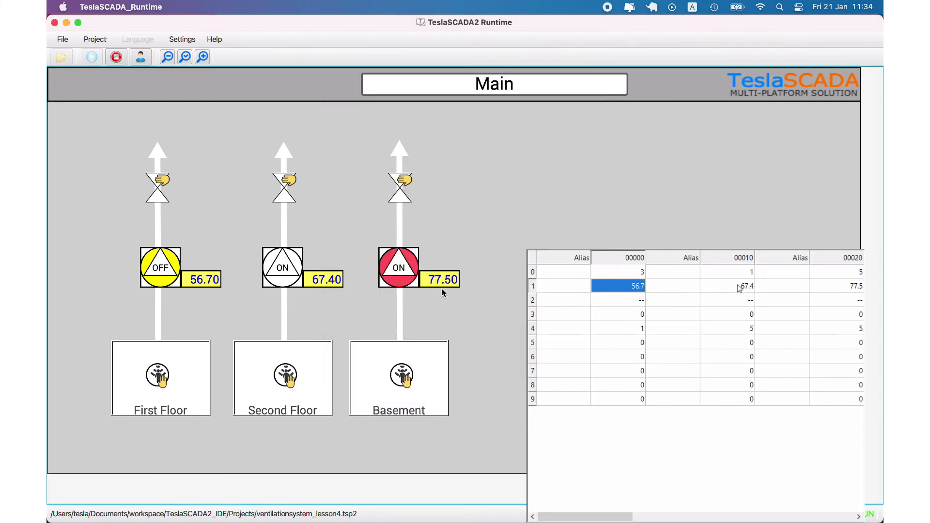
Step: Open the Motor properties popup of basement motor M03, switch its command to OFF, and close the popup
left_click(395, 262)
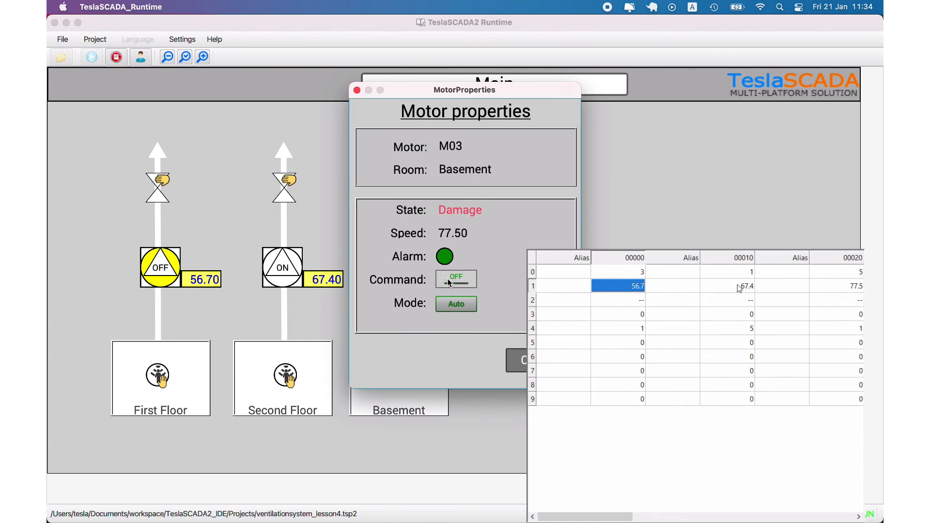
left_click(456, 322)
left_click(524, 361)
Step: Return to TeslaSCADA IDE and review the code of the onDataChangeMotorProperties and OnCloseMotorProperties scripts
mouse_move(678, 521)
left_click(679, 501)
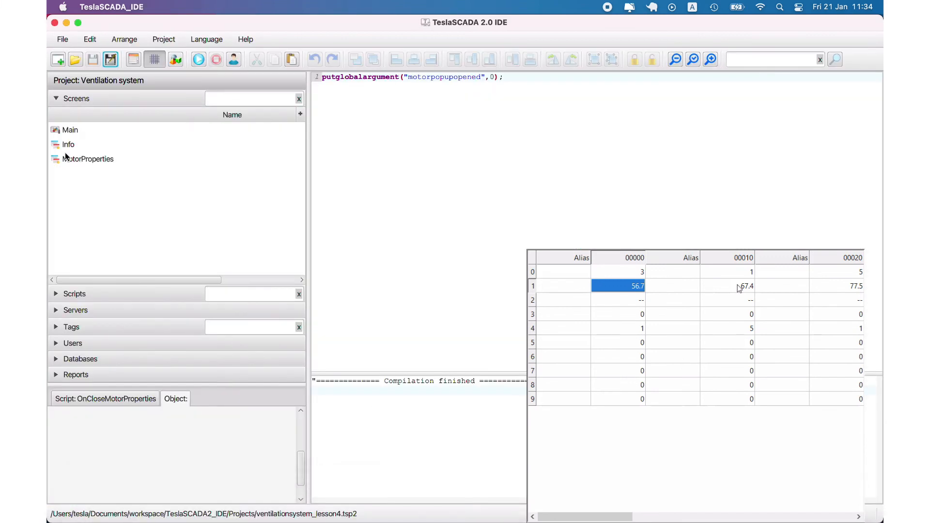
left_click(87, 295)
left_click(95, 179)
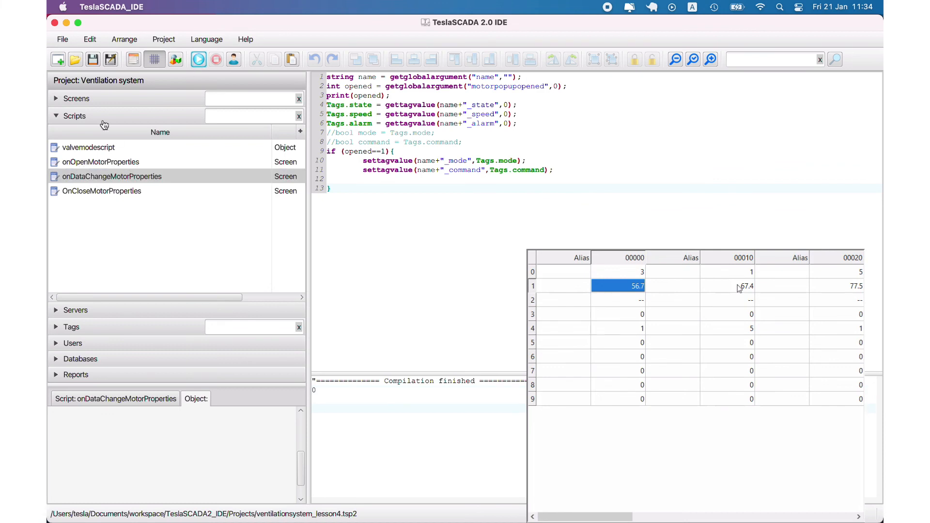
left_click(97, 192)
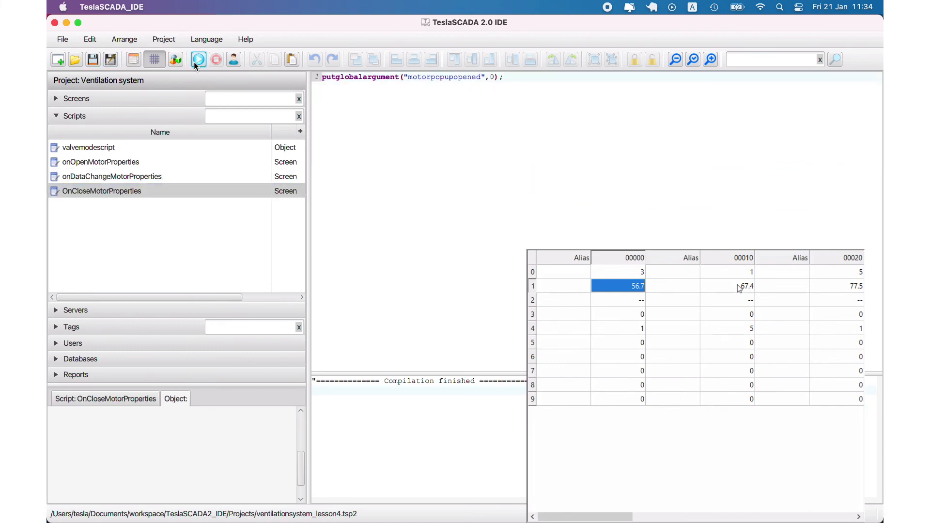
Step: Save the project, switch to TeslaSCADA2 Runtime, and reload and start ventilationsystem_lesson4.tsp2 there
left_click(119, 179)
left_click(93, 60)
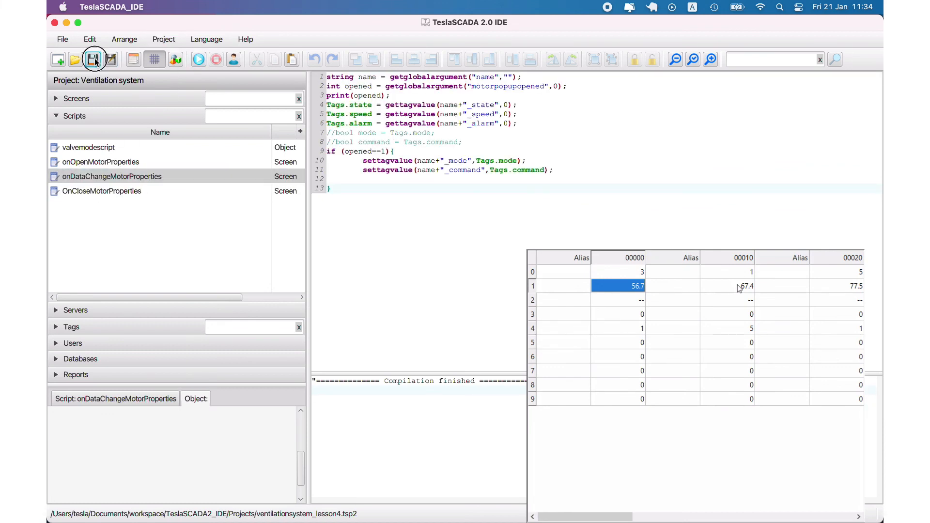
mouse_move(702, 521)
left_click(712, 501)
left_click(116, 57)
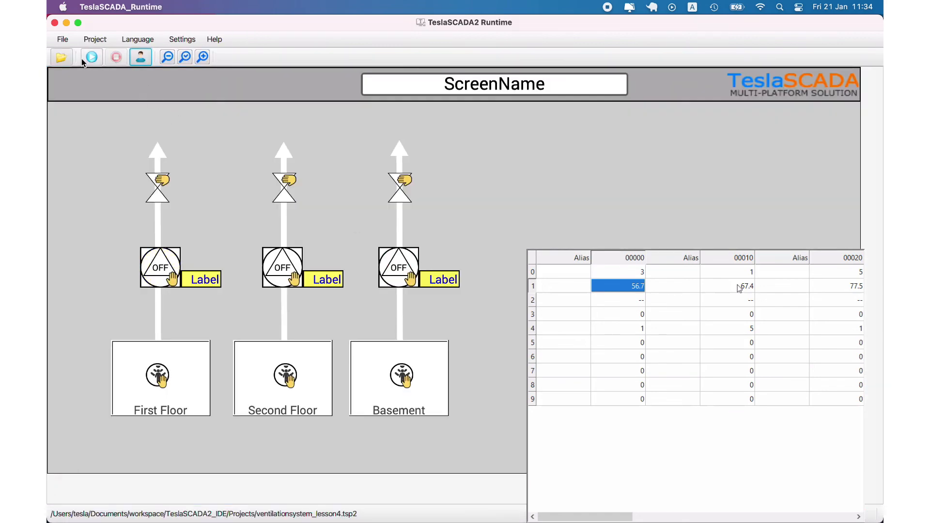
left_click(61, 57)
double_click(359, 205)
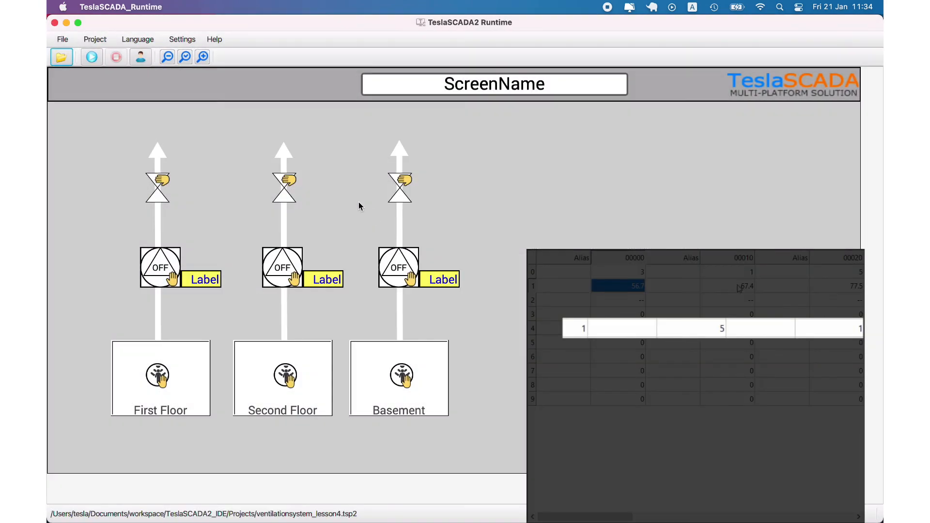
left_click(92, 57)
Step: Test motor M01's command and mode in its Motor properties popup, finishing with OFF and Man, and close it
left_click(165, 273)
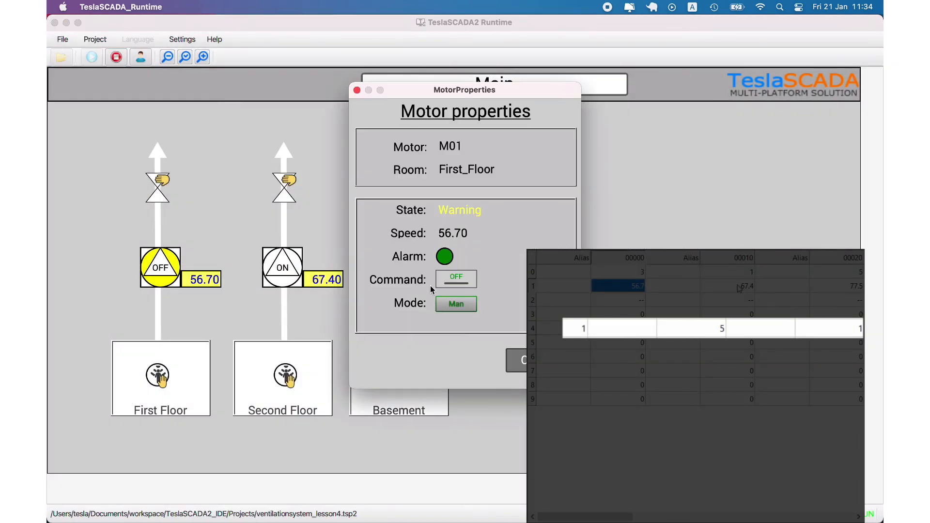
left_click(455, 280)
left_click(463, 307)
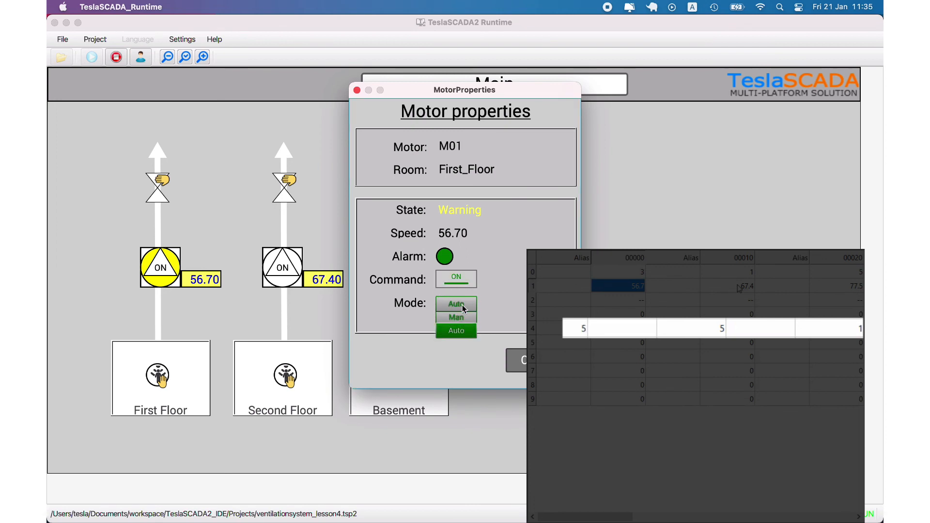
left_click(457, 323)
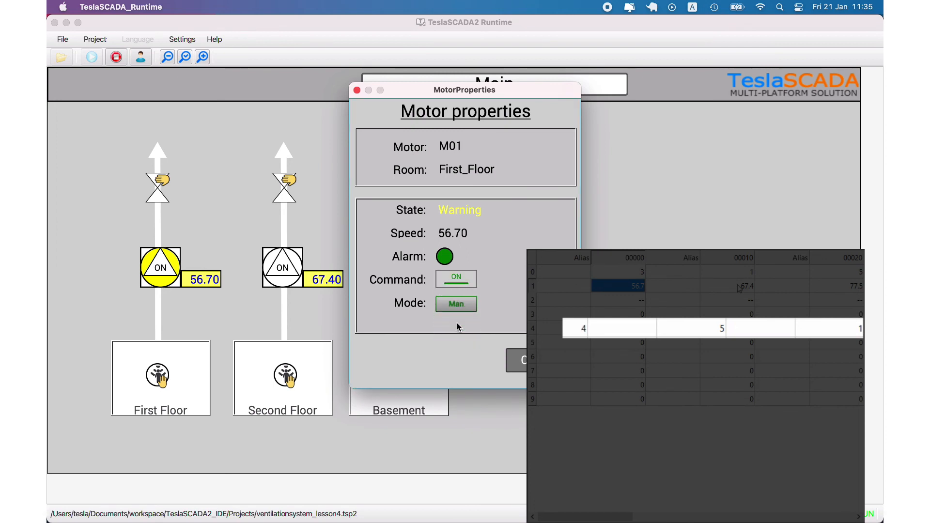
left_click(458, 278)
left_click(535, 361)
Step: Switch motor M02's command to OFF and its mode to Man in the Motor properties popup, and close it
left_click(297, 280)
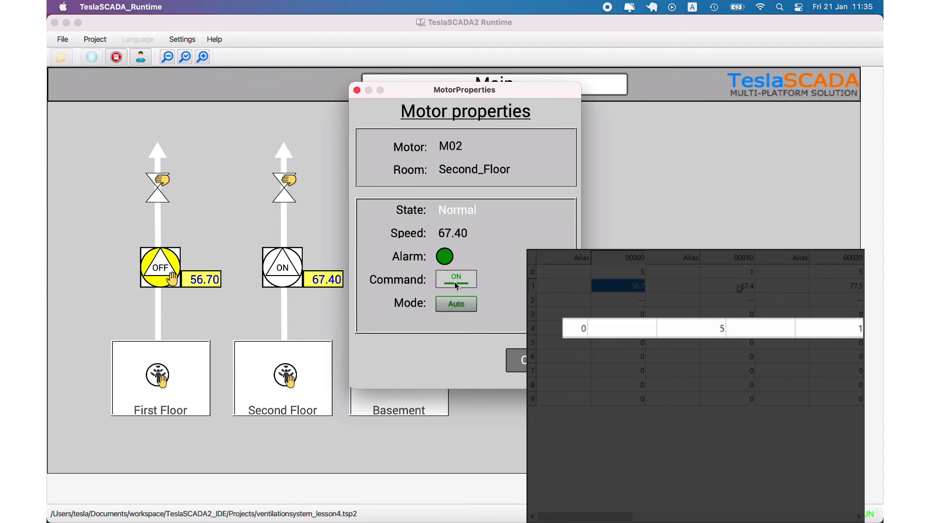
left_click(455, 282)
left_click(460, 309)
left_click(449, 315)
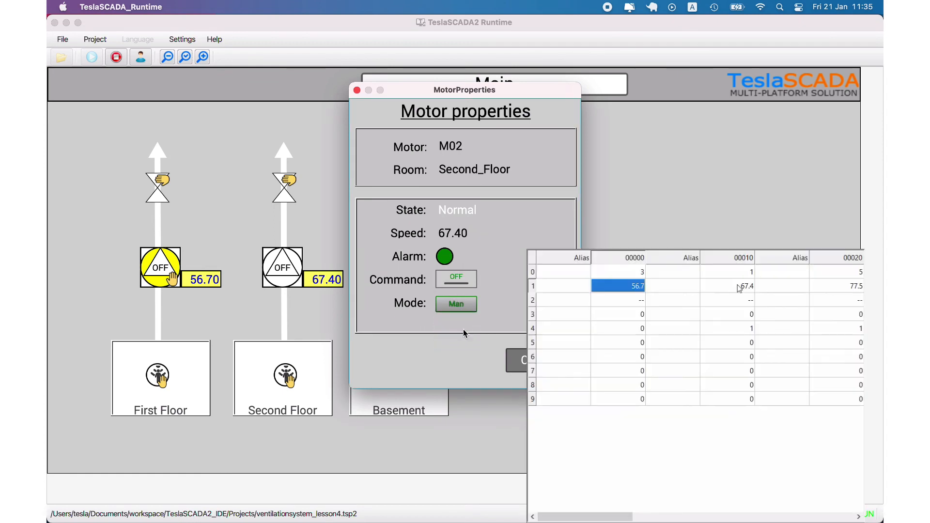
left_click(514, 361)
Step: Test motor M03's command and mode in its Motor properties popup, finishing with OFF and Auto, and close it
left_click(402, 277)
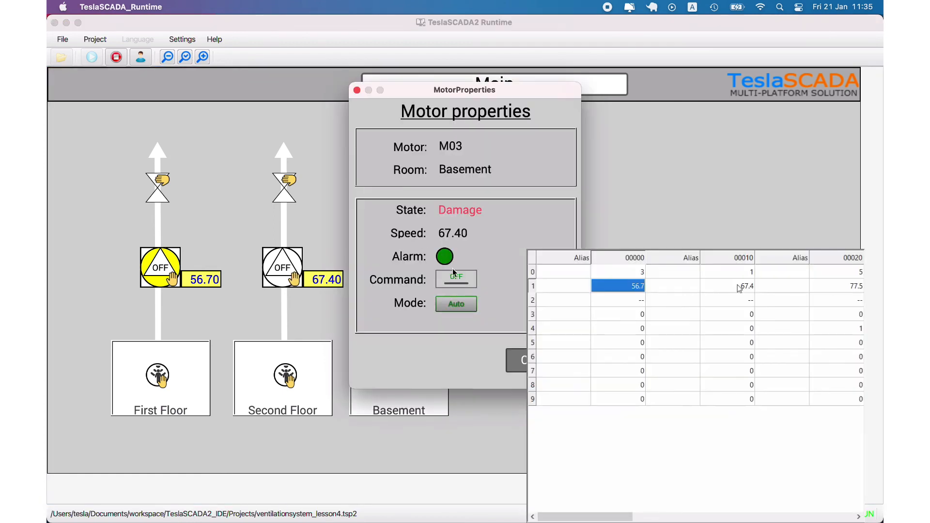
left_click(461, 305)
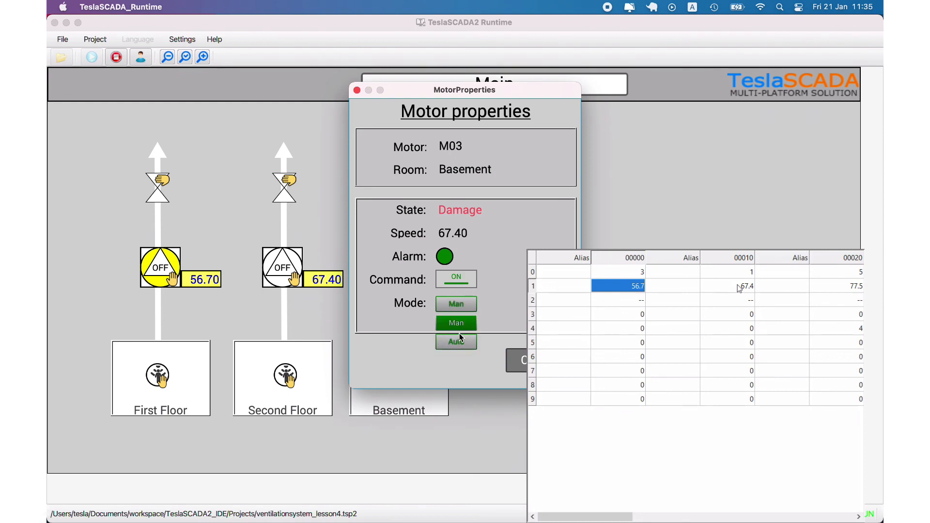
left_click(463, 341)
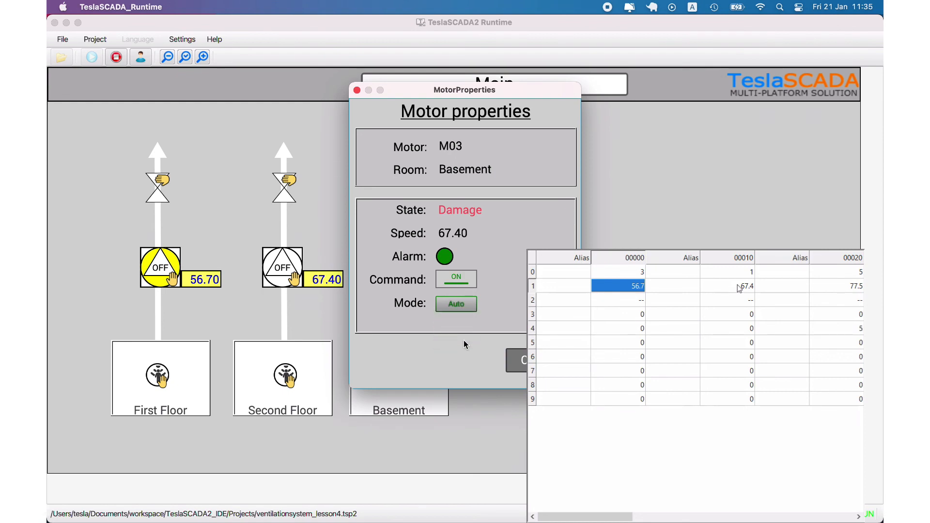
left_click(516, 361)
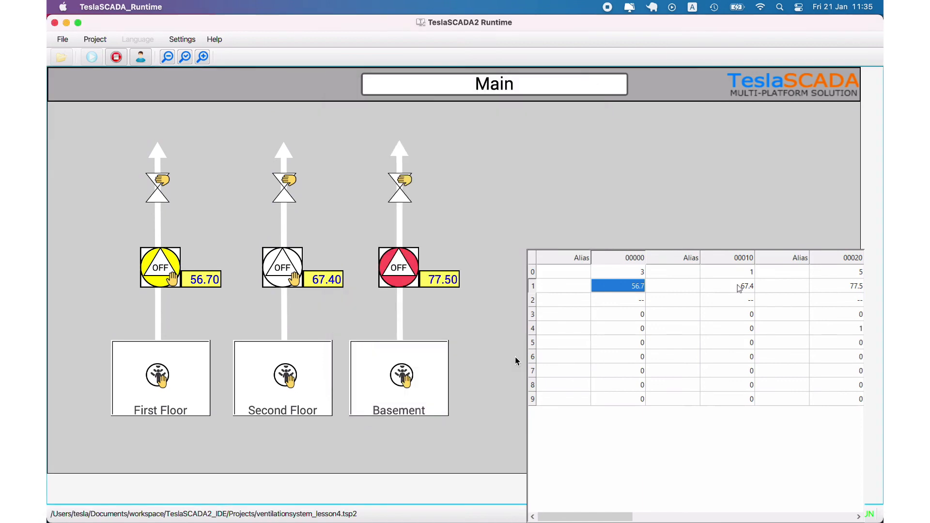
Step: Set motor M01's speed register, row 1 of column 00000, to 78.6
double_click(642, 290)
type("78")
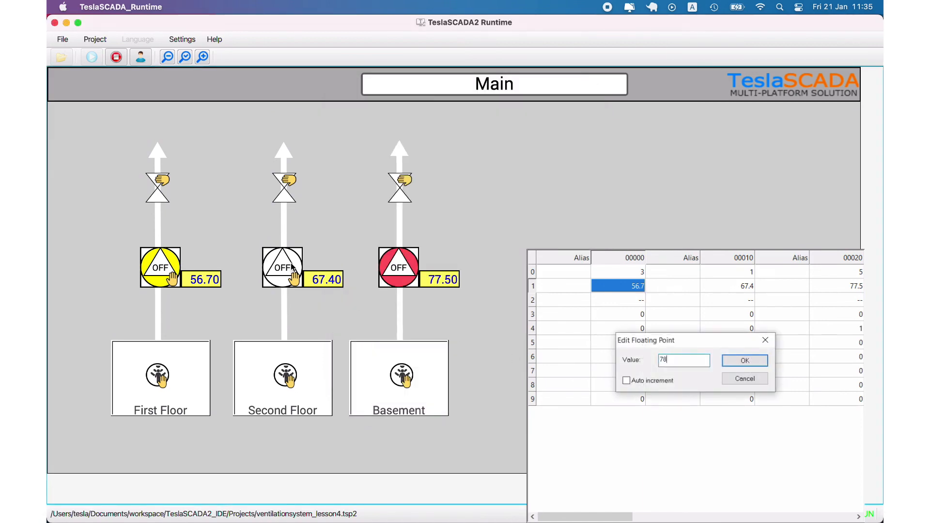
type(".6")
left_click(762, 363)
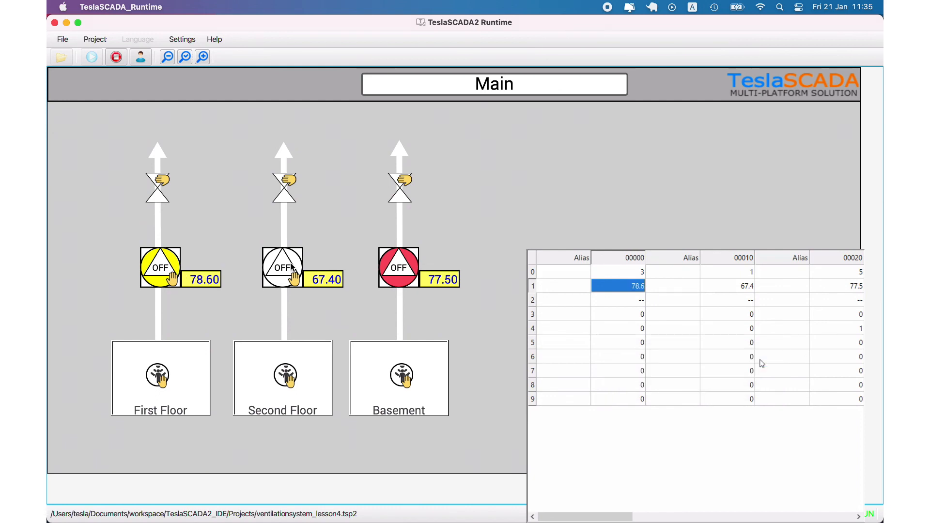
Step: Open motor M01's Motor properties popup and set its speed register in column 00000 to 66.4
left_click(169, 268)
double_click(644, 287)
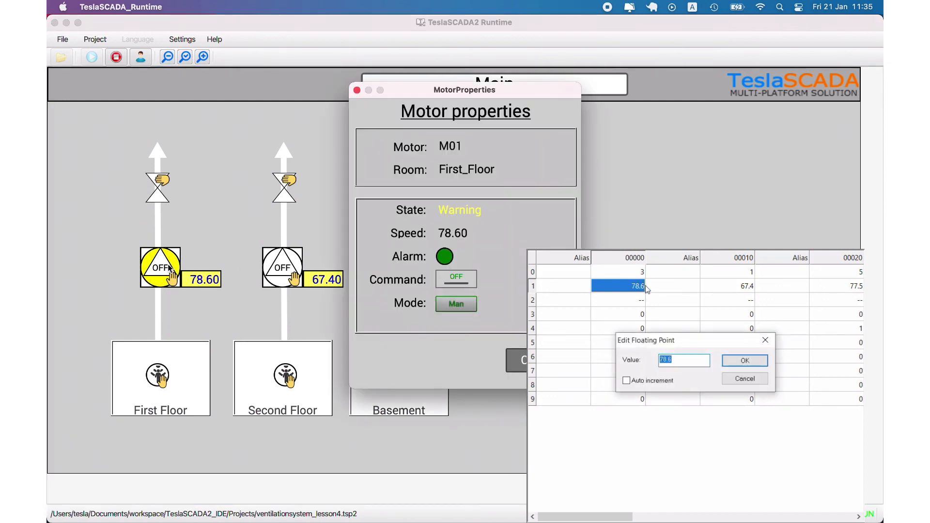
type("66.4")
key("Return")
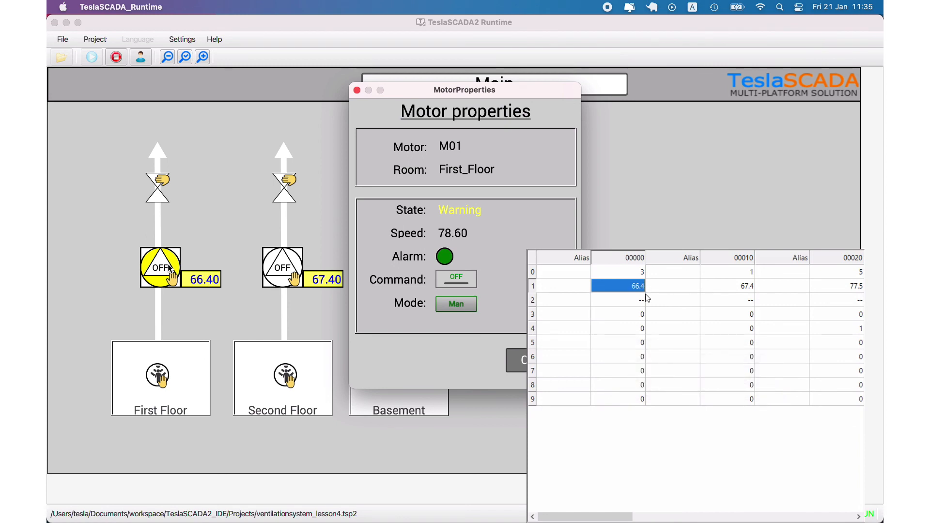
Step: Switch motor M01's command to ON and its mode to Auto in the open popup, and close it
left_click(454, 283)
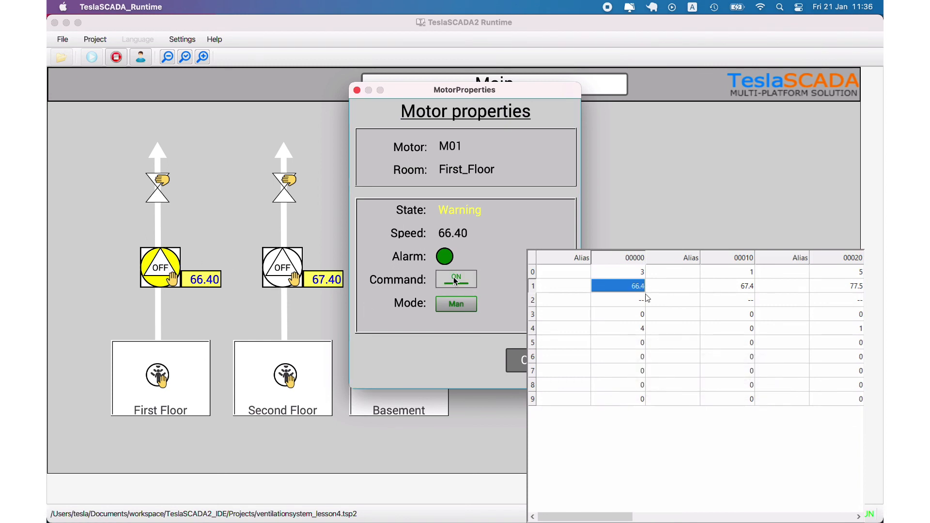
left_click(459, 305)
left_click(460, 341)
Step: Open motor M02's Motor properties popup and set its speed register, row 1 of column 00010, to 23.3
left_click(281, 269)
double_click(745, 286)
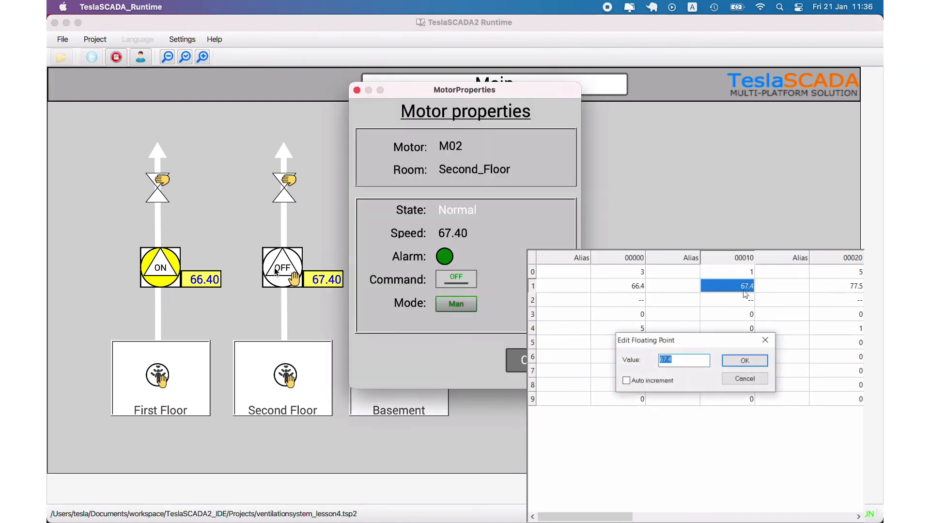
type("23.3")
left_click(761, 363)
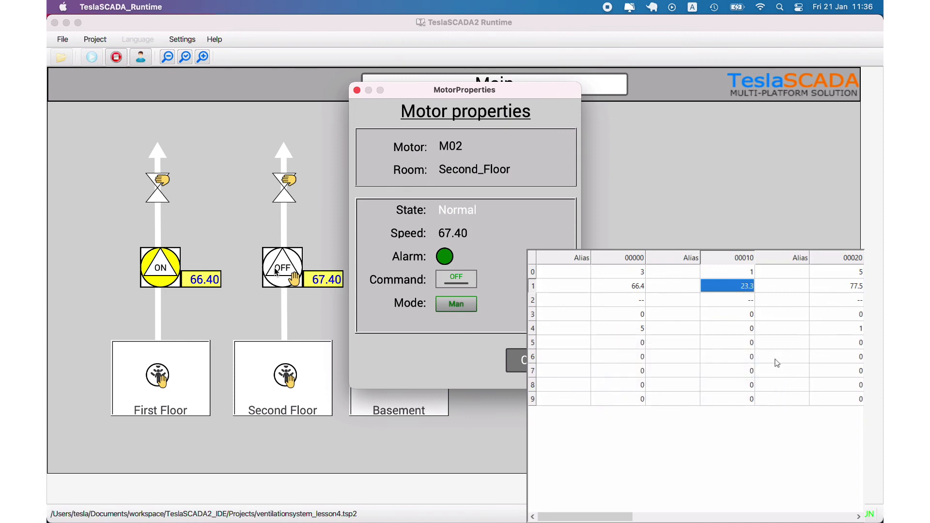
Step: Switch motor M02's command to ON and its mode to Auto in the open popup, and close it
left_click(462, 283)
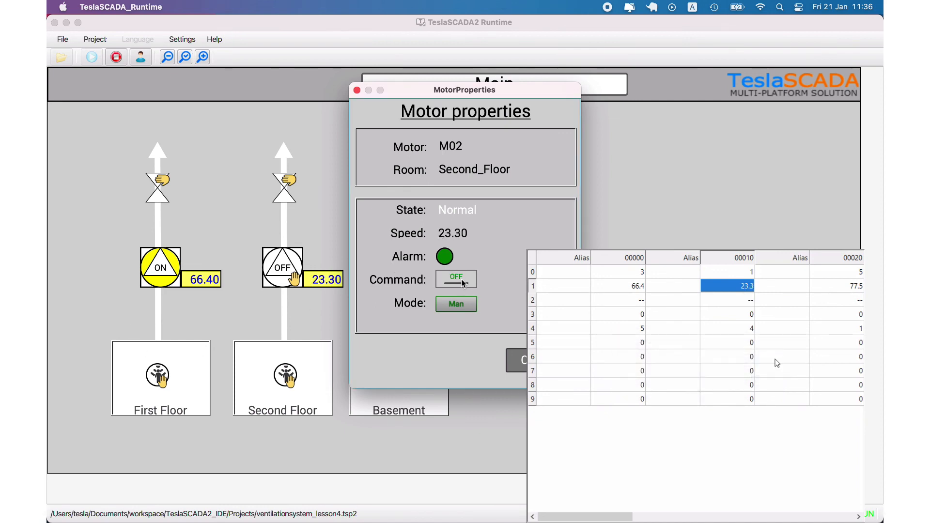
left_click(470, 304)
left_click(464, 339)
left_click(507, 363)
Step: Open basement motor M03's Motor properties popup and set its speed register, row 1 of column 00020, to 23.2
left_click(396, 259)
double_click(856, 286)
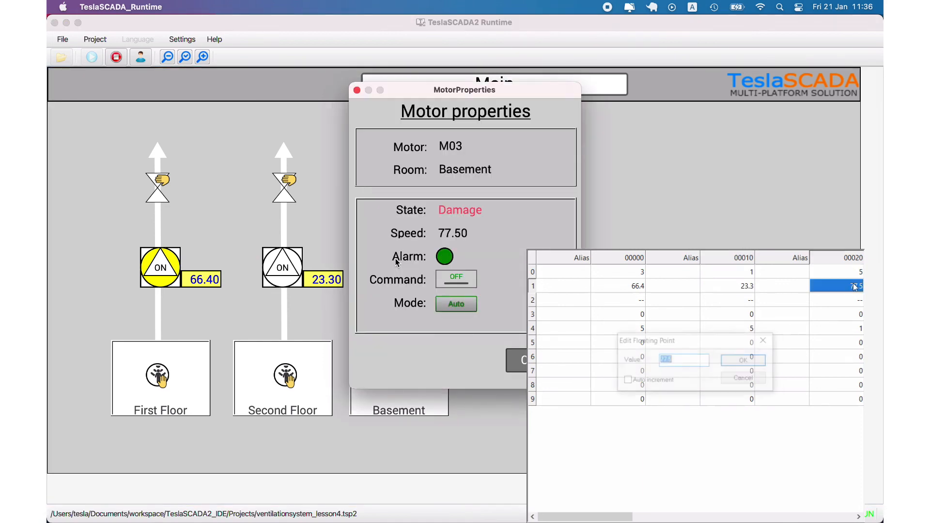
type("23.2")
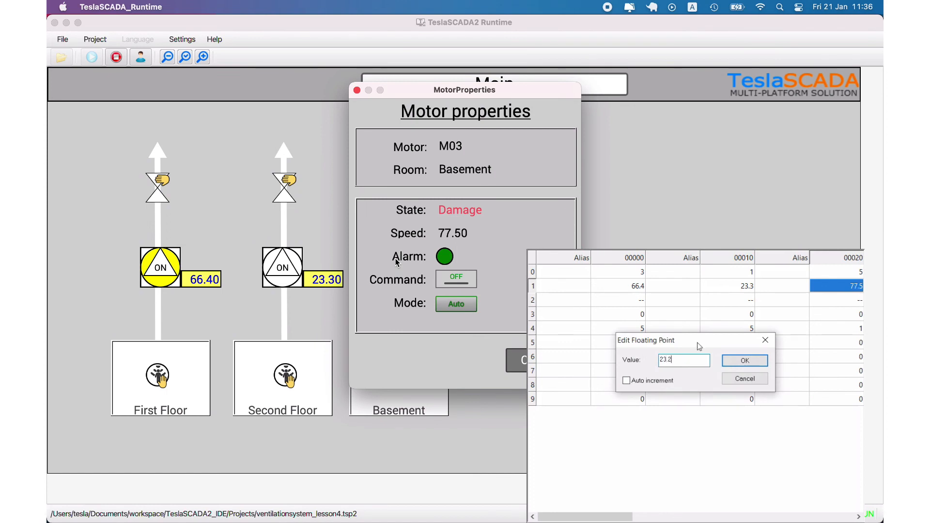
left_click(734, 359)
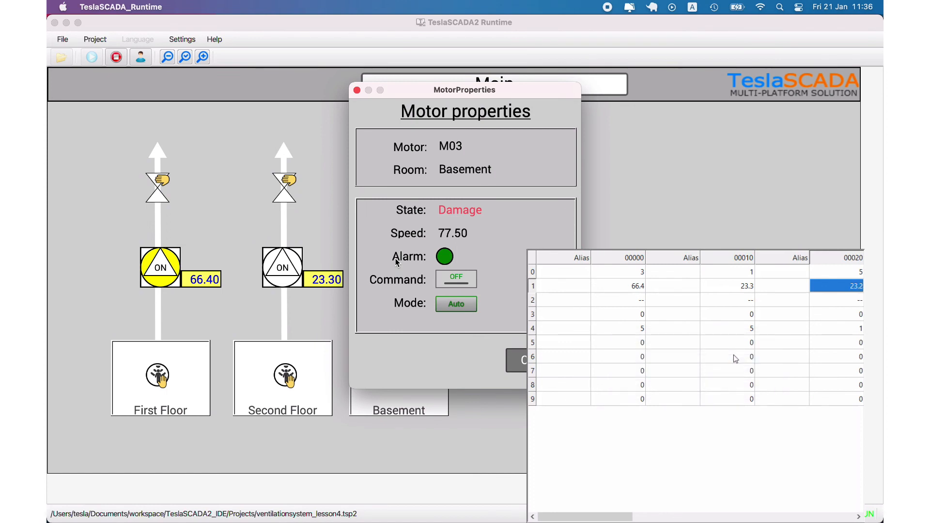
Step: Switch motor M03's command to ON and back to OFF, set its mode to Man, and close the popup
left_click(463, 286)
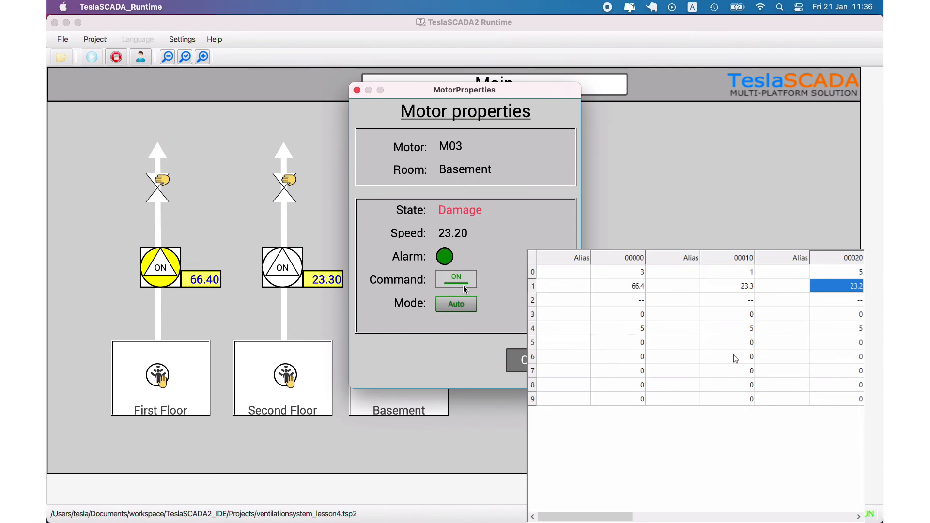
left_click(464, 310)
left_click(519, 359)
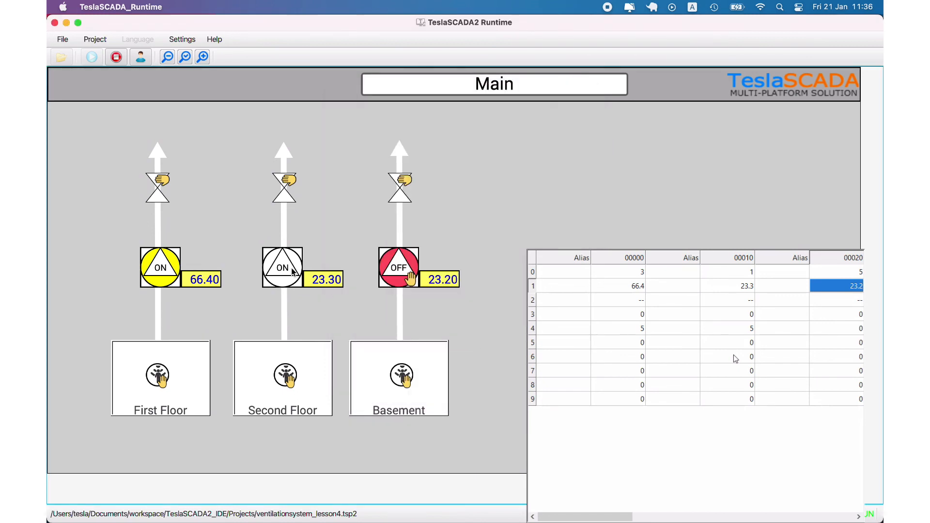
Step: Reopen motor M02's Motor properties popup, switch its command to OFF, and close the popup
left_click(292, 270)
left_click(452, 281)
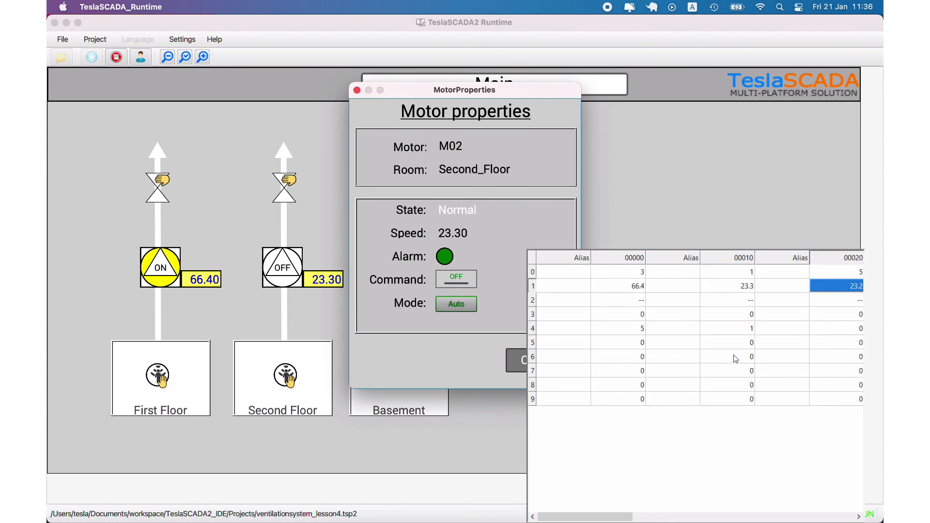
left_click(516, 360)
Step: Reopen motor M01's Motor properties popup, set its command to OFF and its mode to Man, and close it
left_click(170, 270)
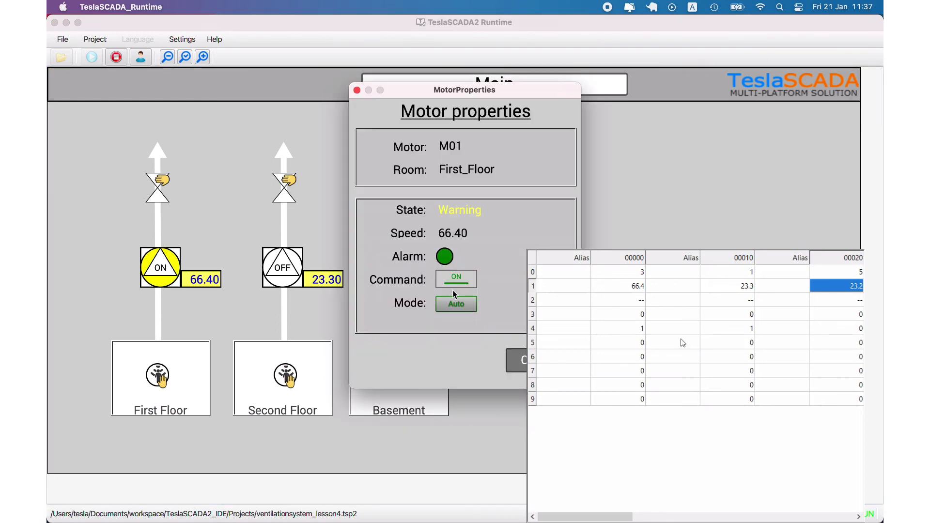
left_click(463, 284)
left_click(462, 282)
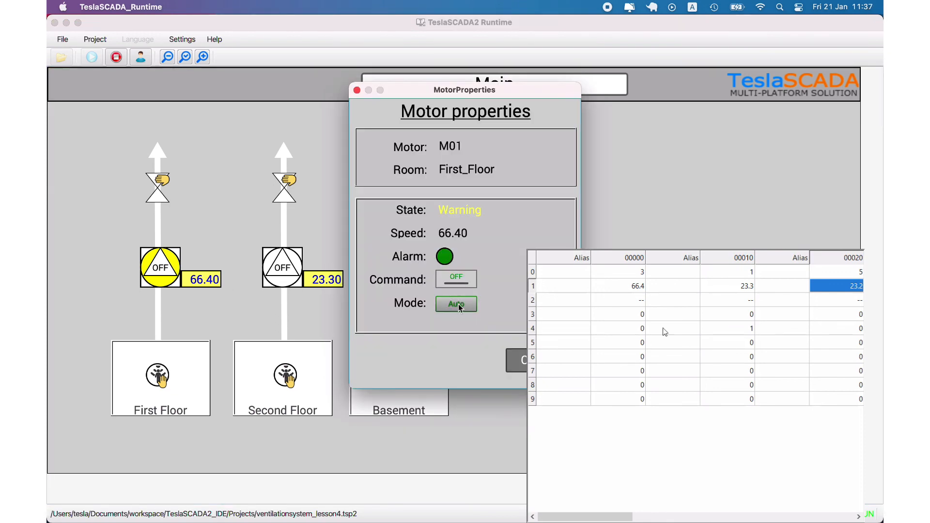
left_click(515, 360)
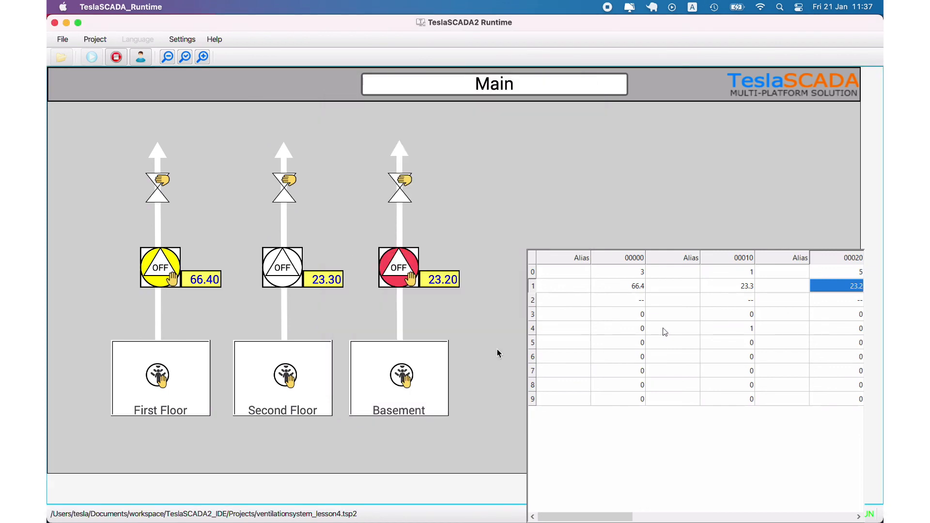